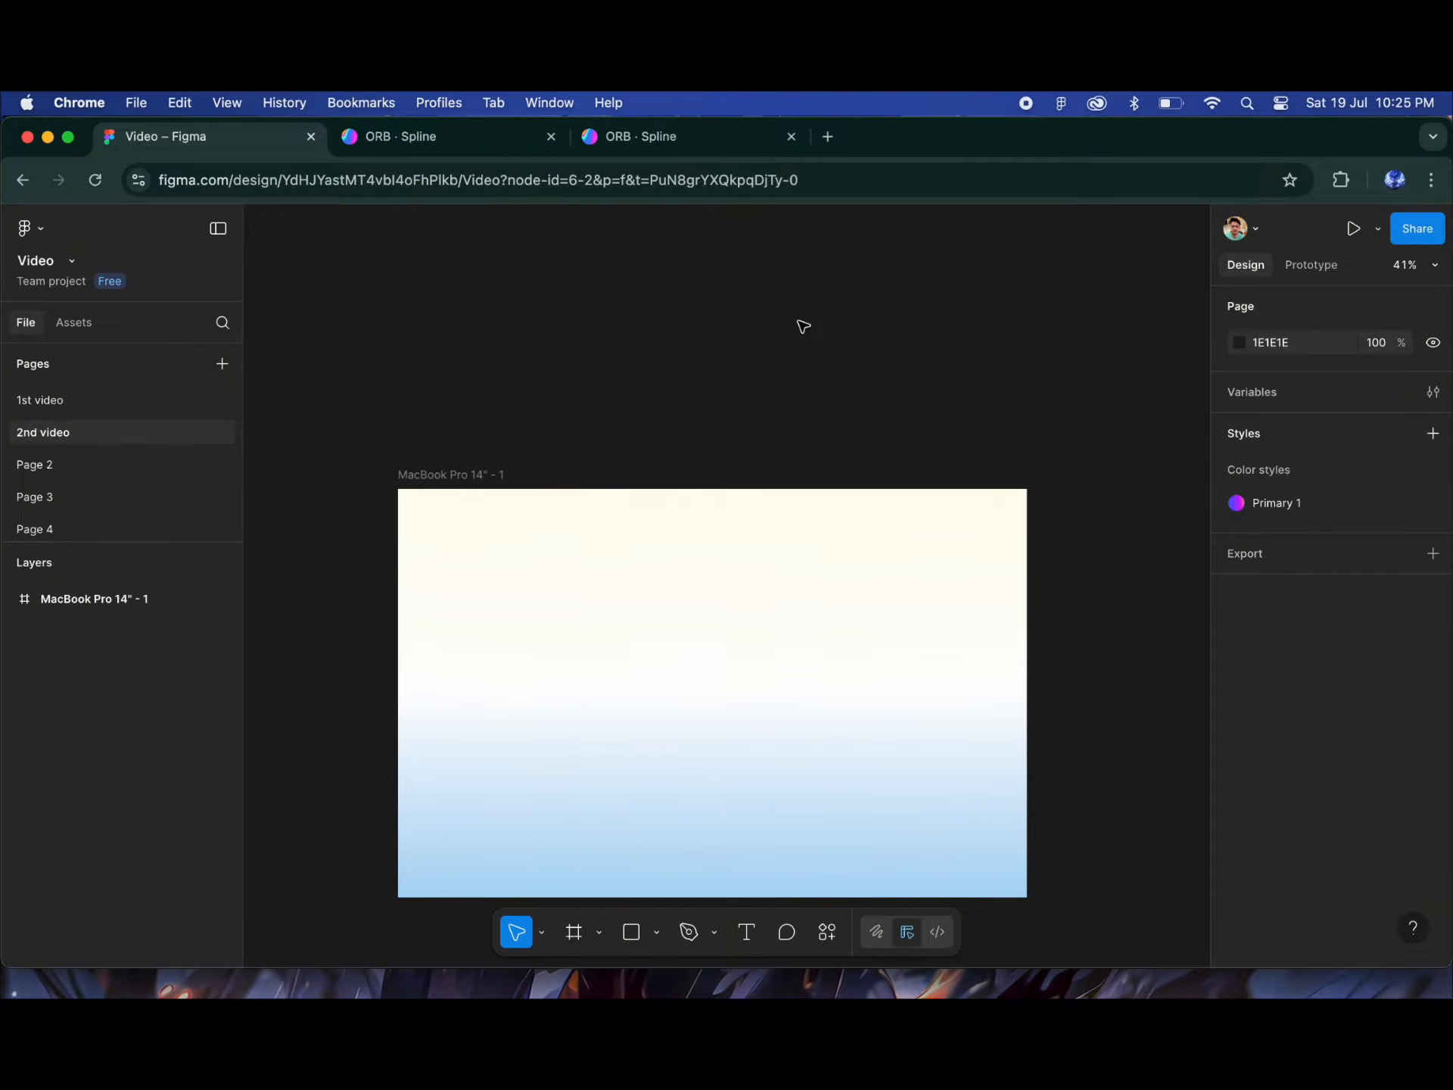
Step: Add a "Home" text layer in the upper part of the MacBook Pro 14" frame and set it to auto width
{"action": "key", "text": "v"}
{"action": "key", "text": "t"}
{"action": "left_click_drag", "start_coordinate": [529, 599], "coordinate": [674, 643]}
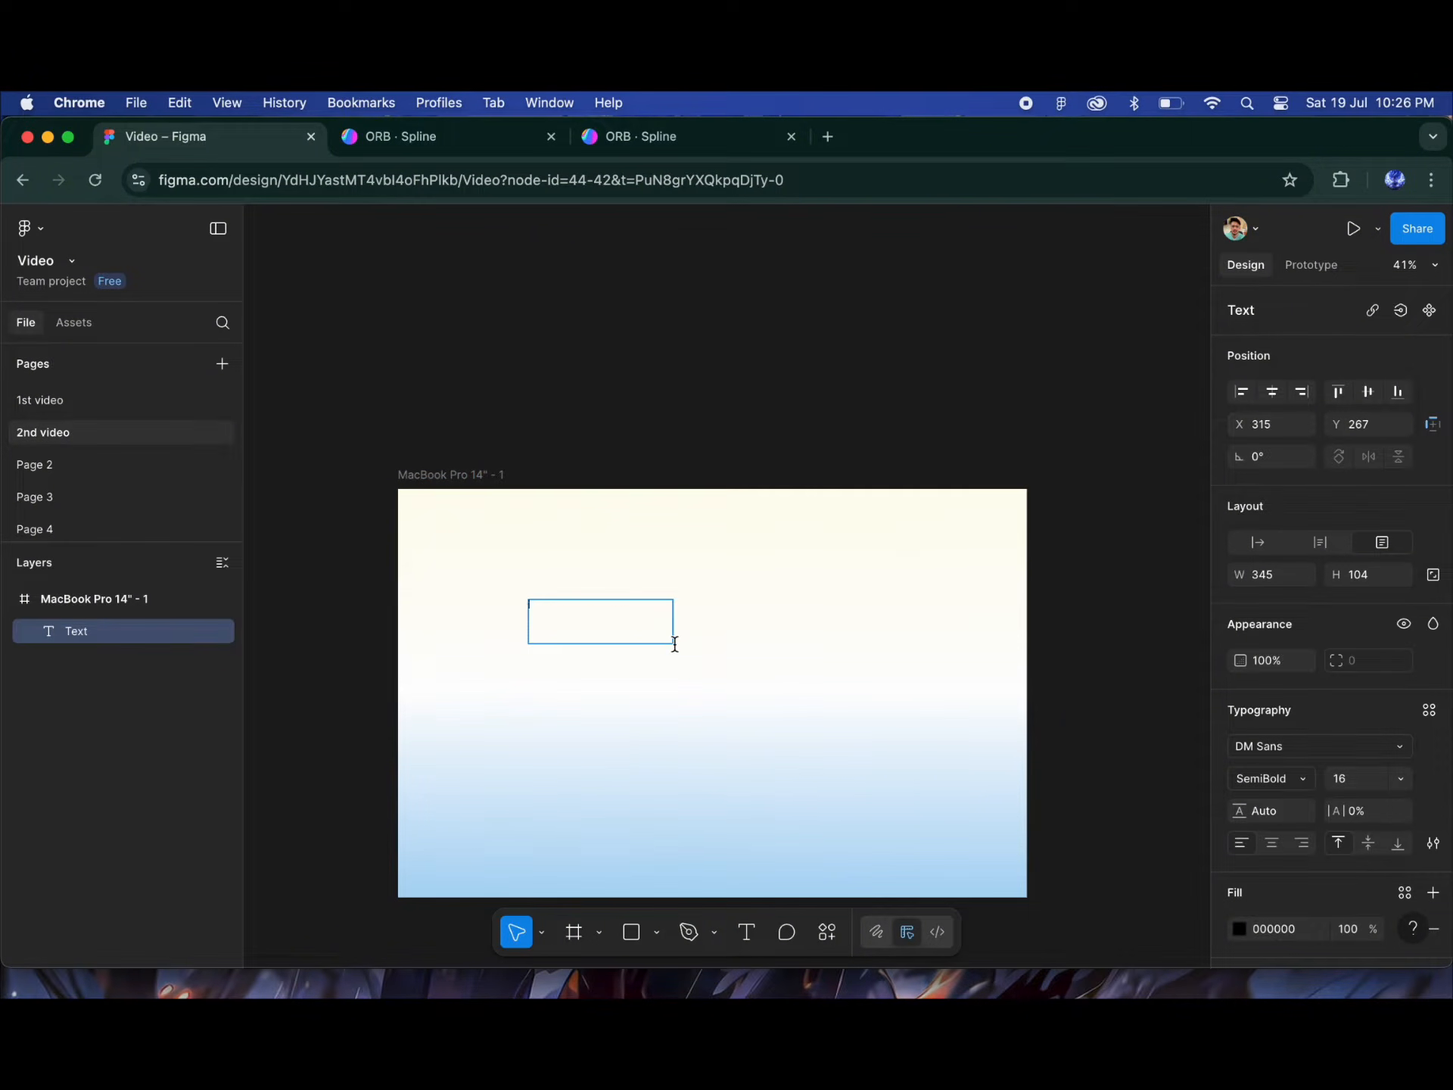
{"action": "left_click", "coordinate": [1259, 543]}
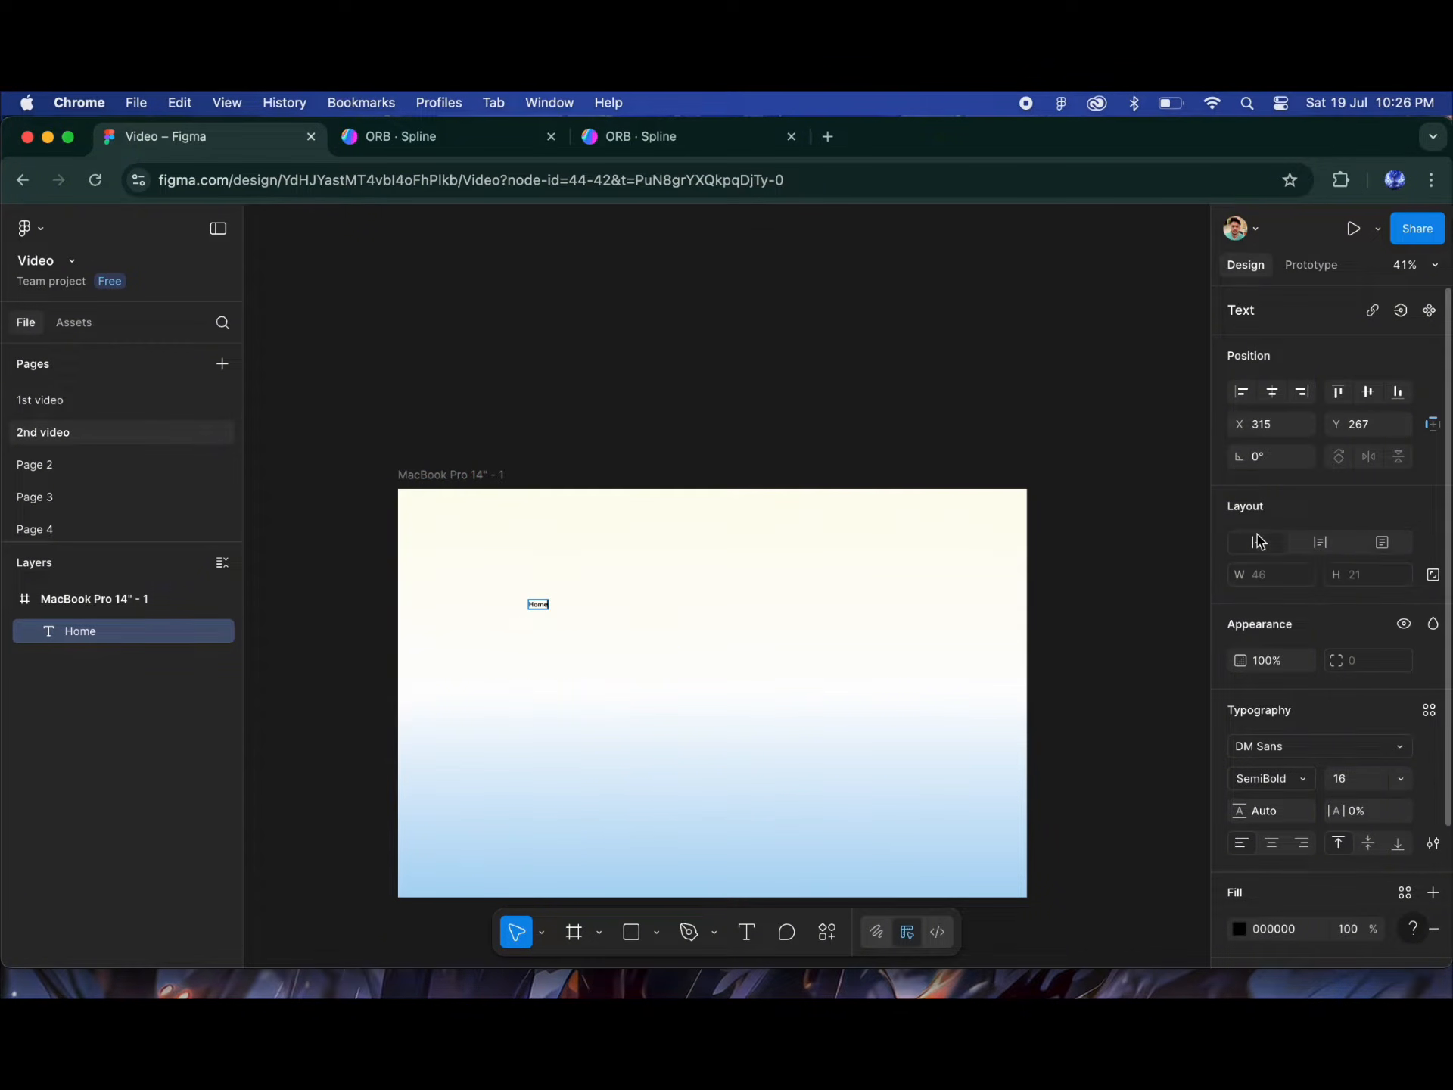
Step: Set the Home text's font size to 14
{"action": "scroll", "coordinate": [503, 612], "scroll_direction": "up", "scroll_amount": 5}
{"action": "scroll", "coordinate": [506, 612], "scroll_direction": "up", "scroll_amount": 4}
{"action": "scroll", "coordinate": [746, 637], "scroll_direction": "down", "scroll_amount": 2}
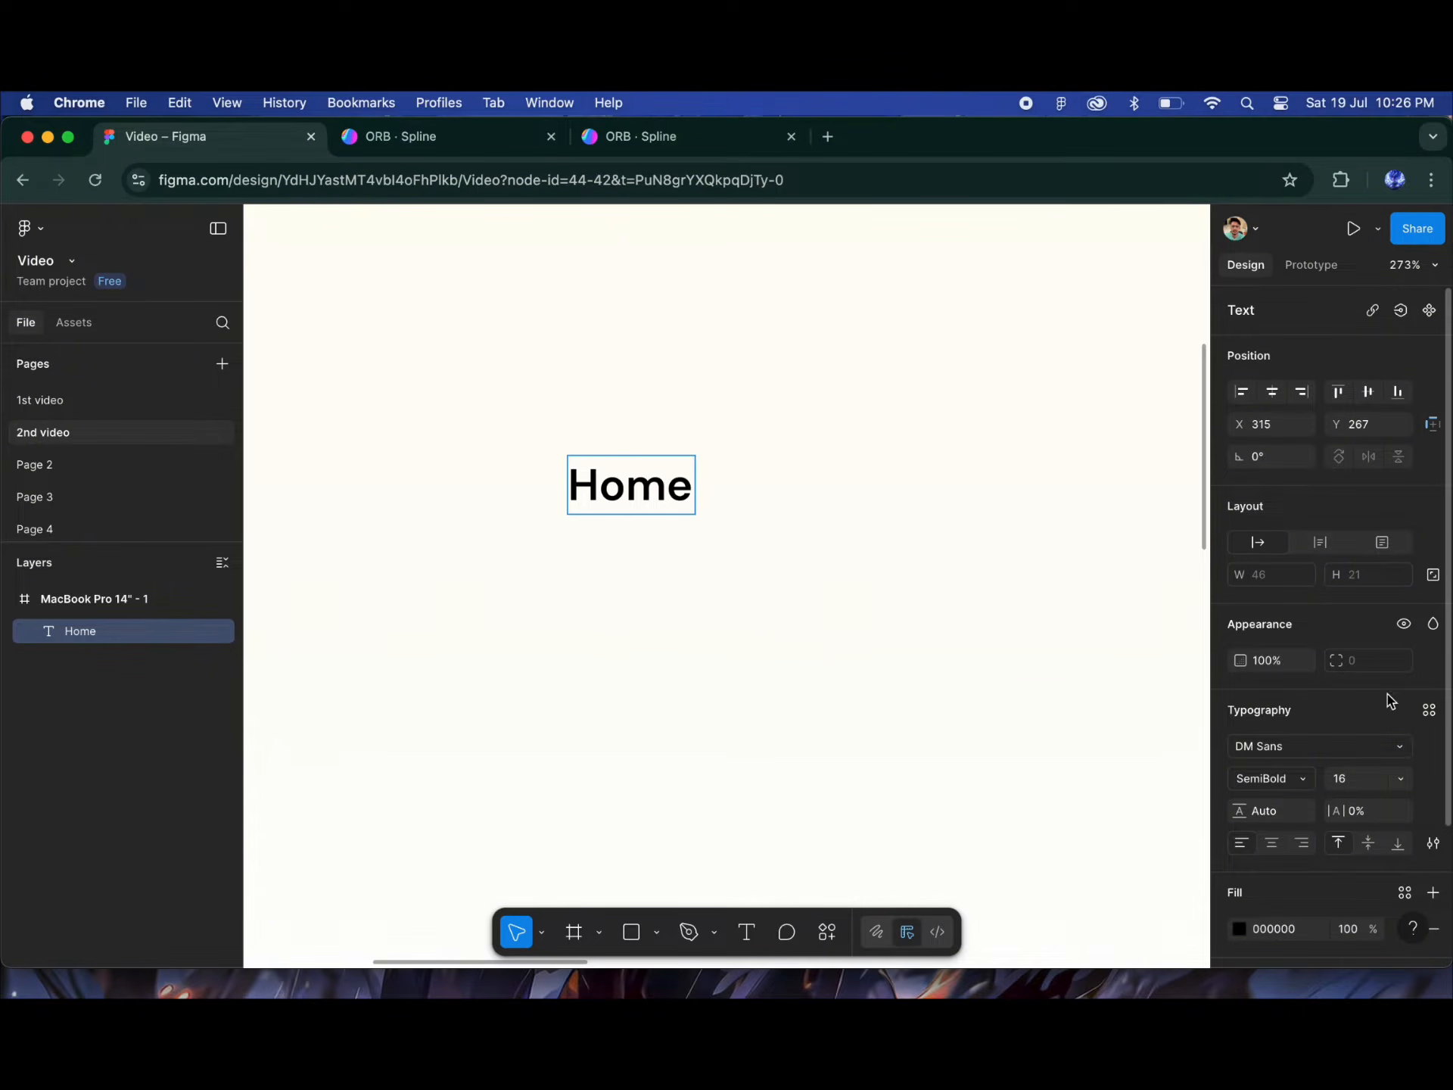
{"action": "left_click", "coordinate": [1358, 784]}
{"action": "key", "text": "Down"}
{"action": "key", "text": "Down"}
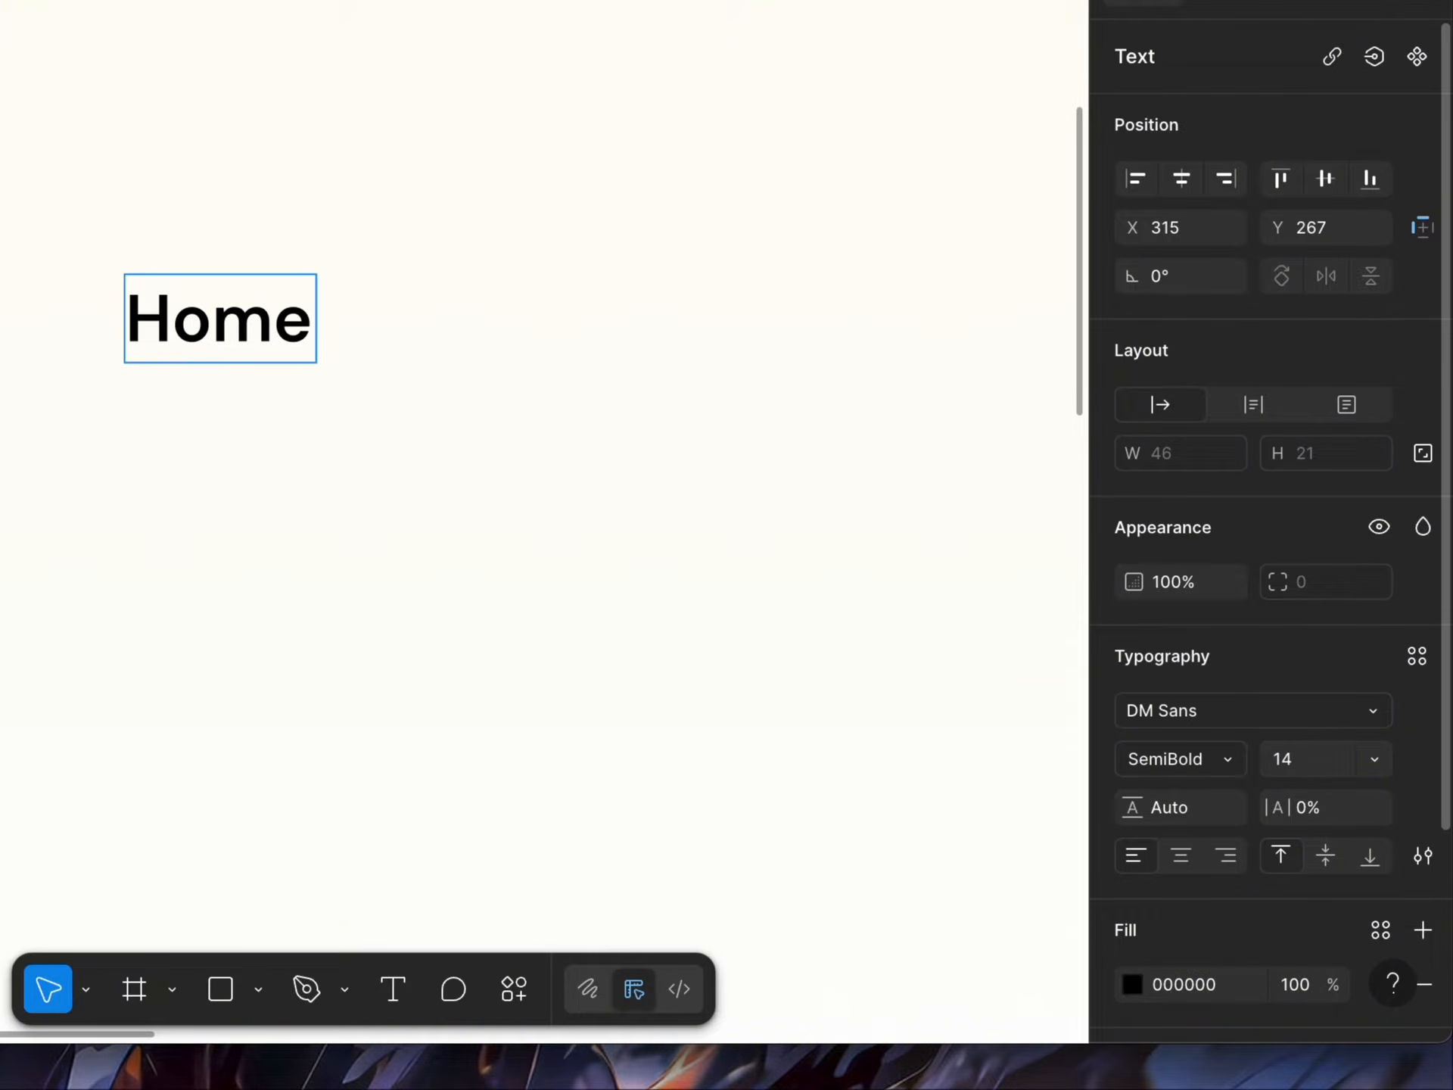
{"action": "left_click", "coordinate": [467, 318]}
{"action": "left_click", "coordinate": [1329, 761]}
{"action": "key", "text": "Down"}
{"action": "key", "text": "Down"}
{"action": "key", "text": "Return"}
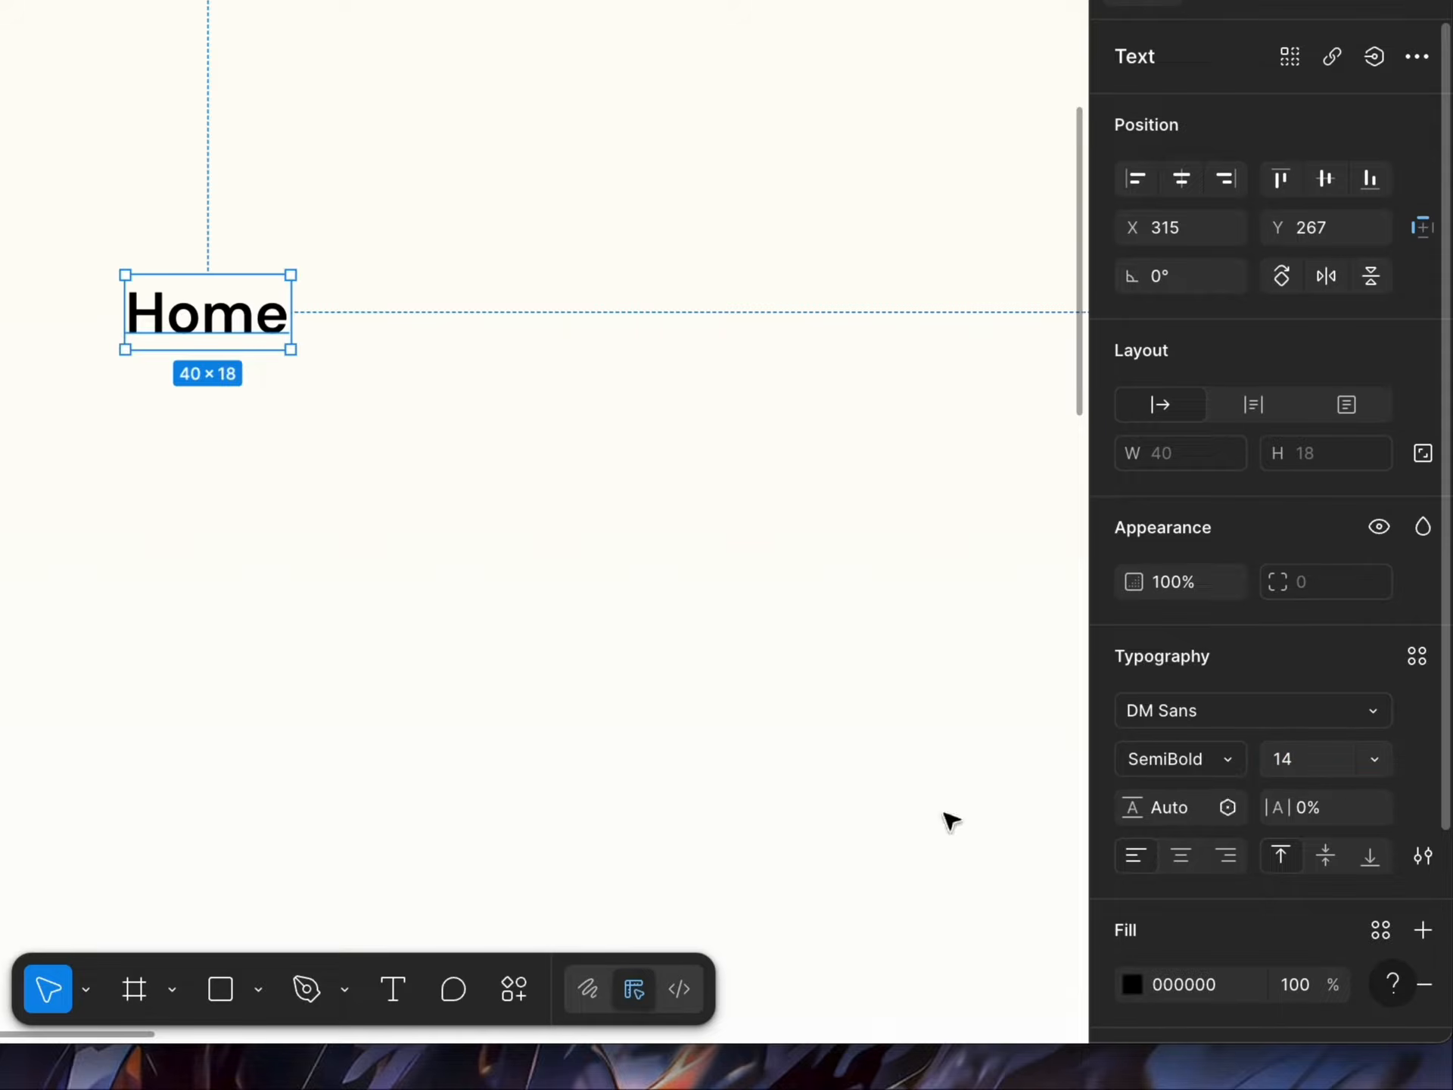
Step: Fill the Home text with a linear gradient running from left to right, its right end tilted slightly upward
{"action": "scroll", "coordinate": [1265, 966], "scroll_direction": "down", "scroll_amount": 4}
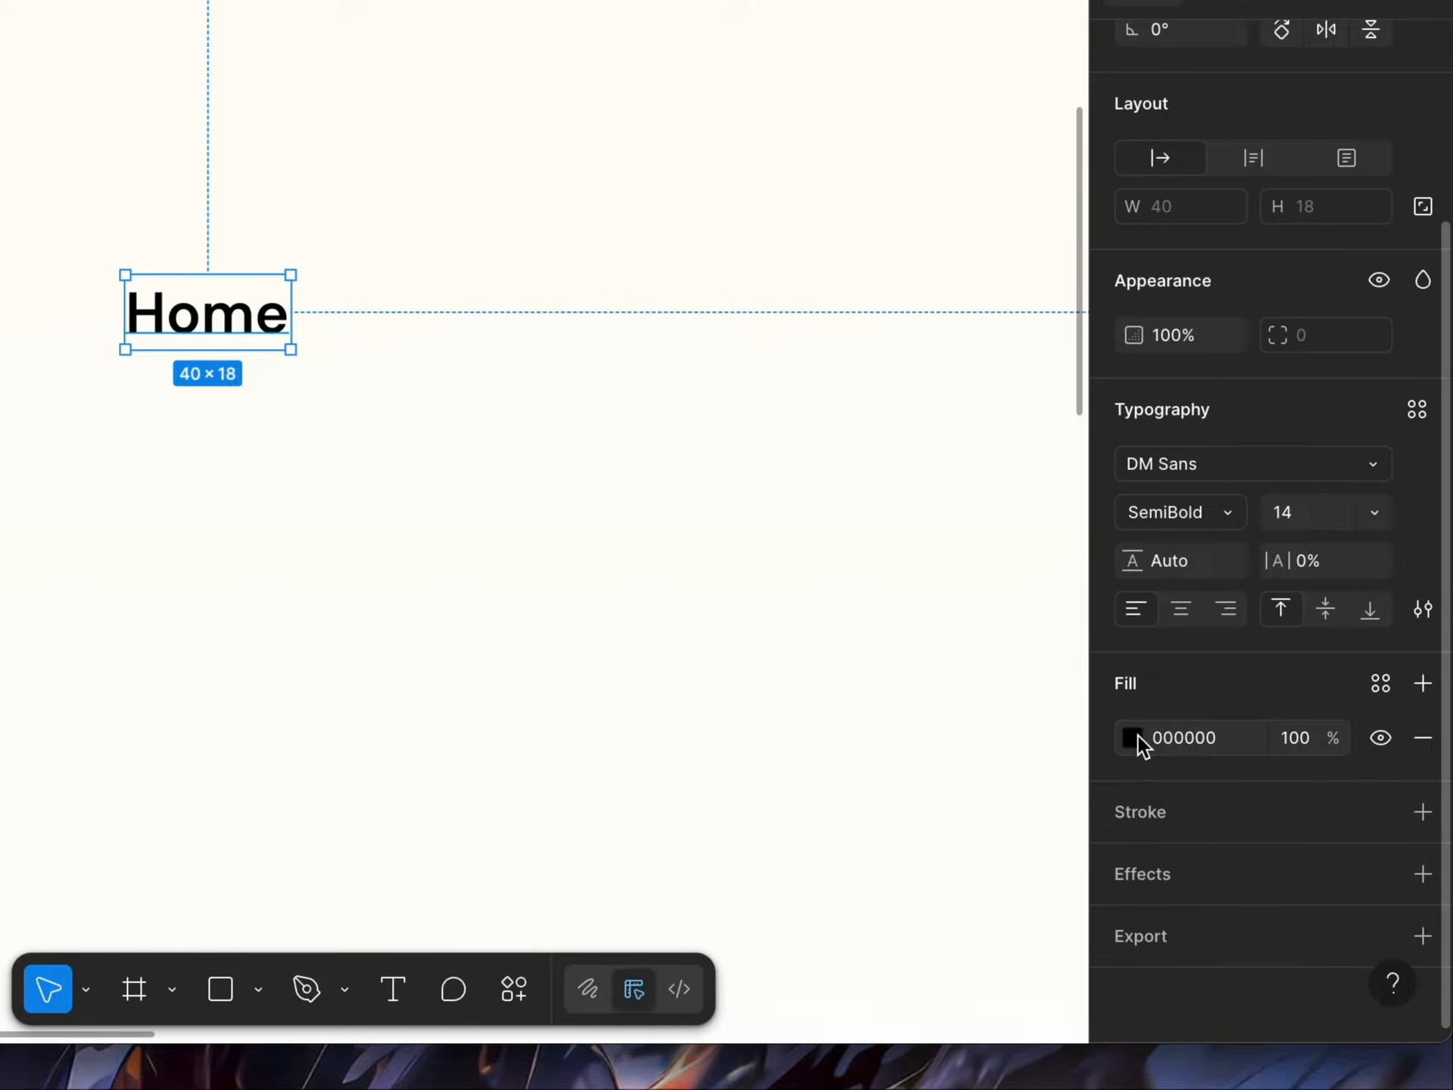
{"action": "left_click", "coordinate": [1132, 737]}
{"action": "left_click", "coordinate": [799, 358]}
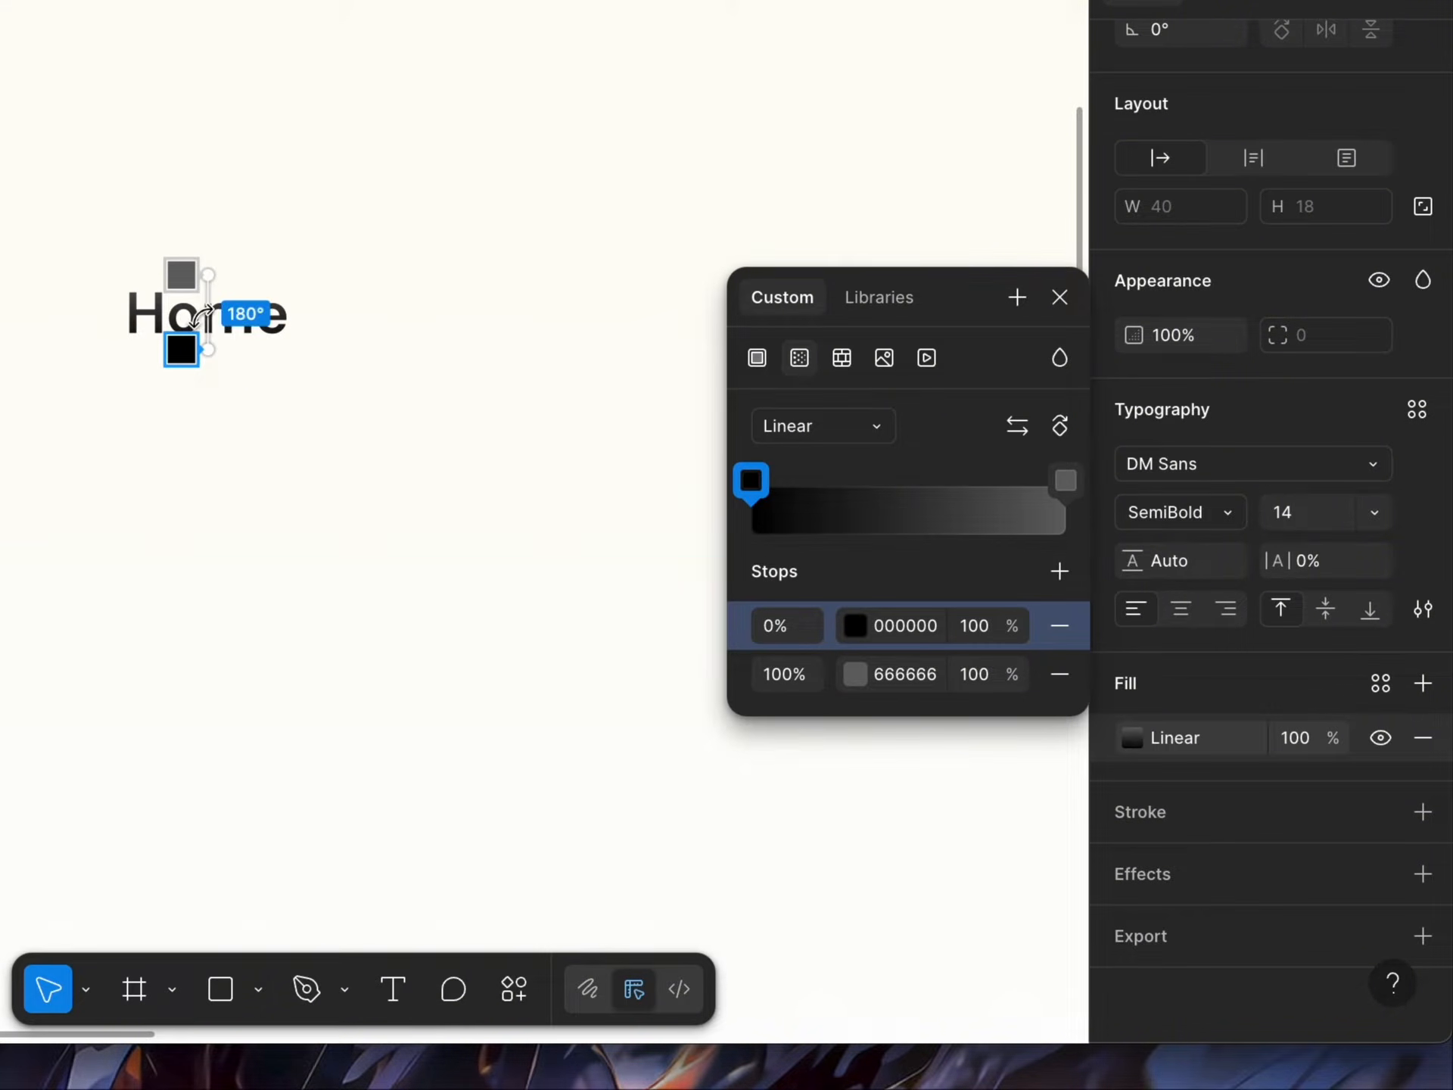
{"action": "left_click", "coordinate": [1056, 431]}
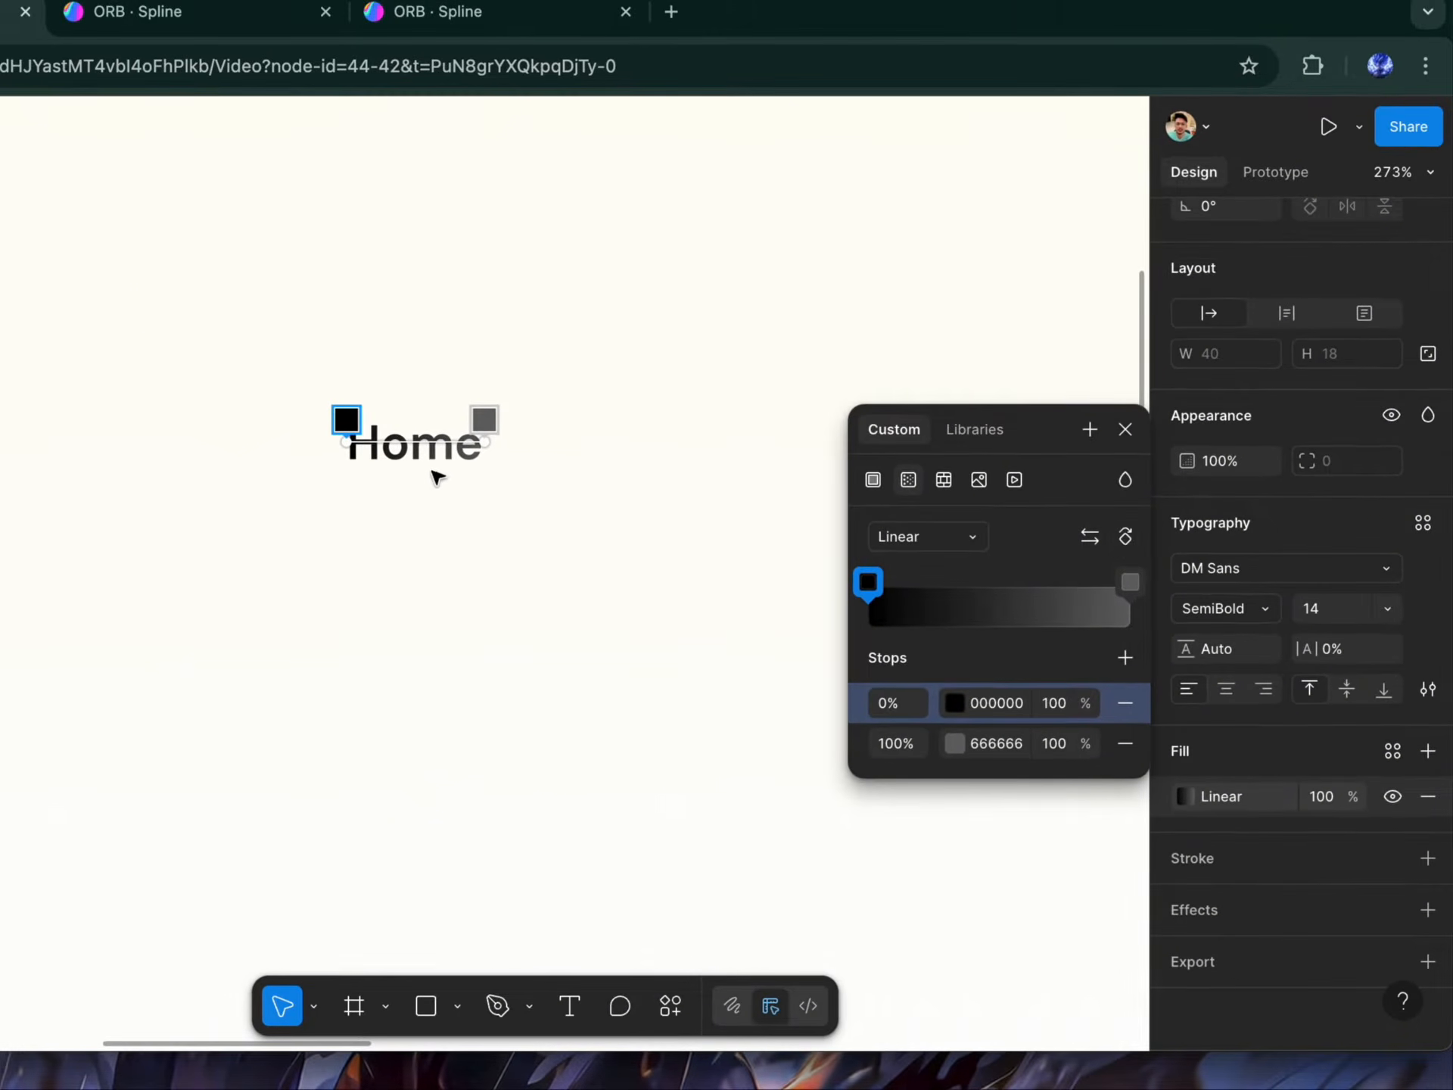
{"action": "left_click_drag", "start_coordinate": [556, 478], "coordinate": [558, 429]}
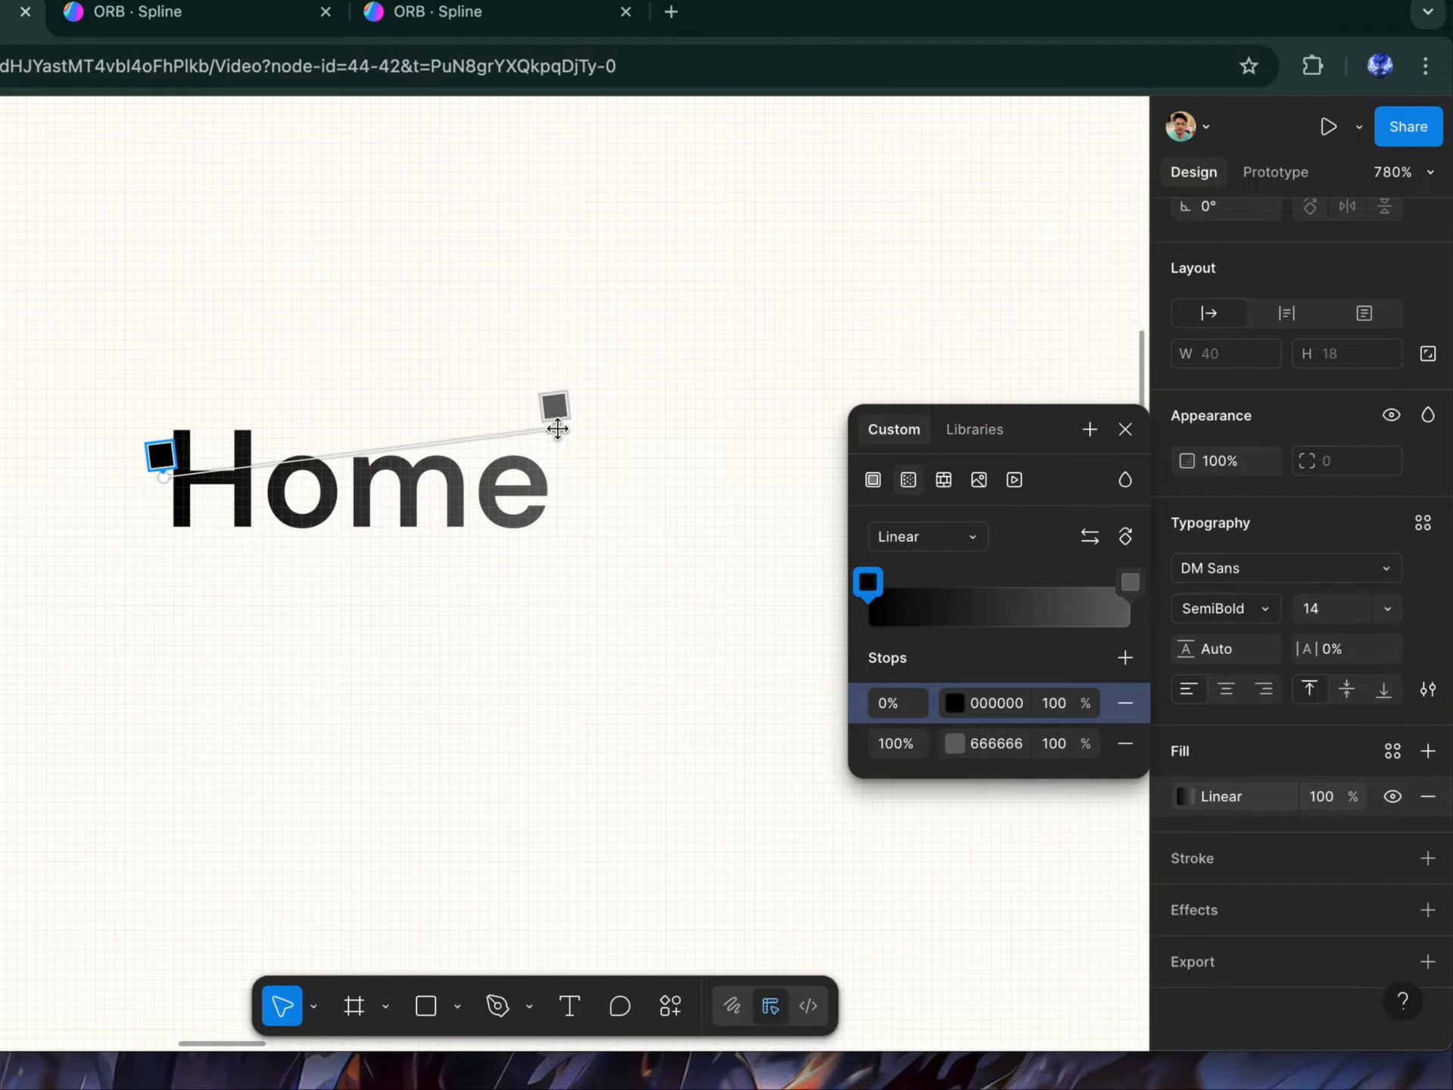
Step: Add a 50% stop to the Home gradient and color the three stops 0095FF, CE1BFF and 1306FF
{"action": "left_click", "coordinate": [1125, 658]}
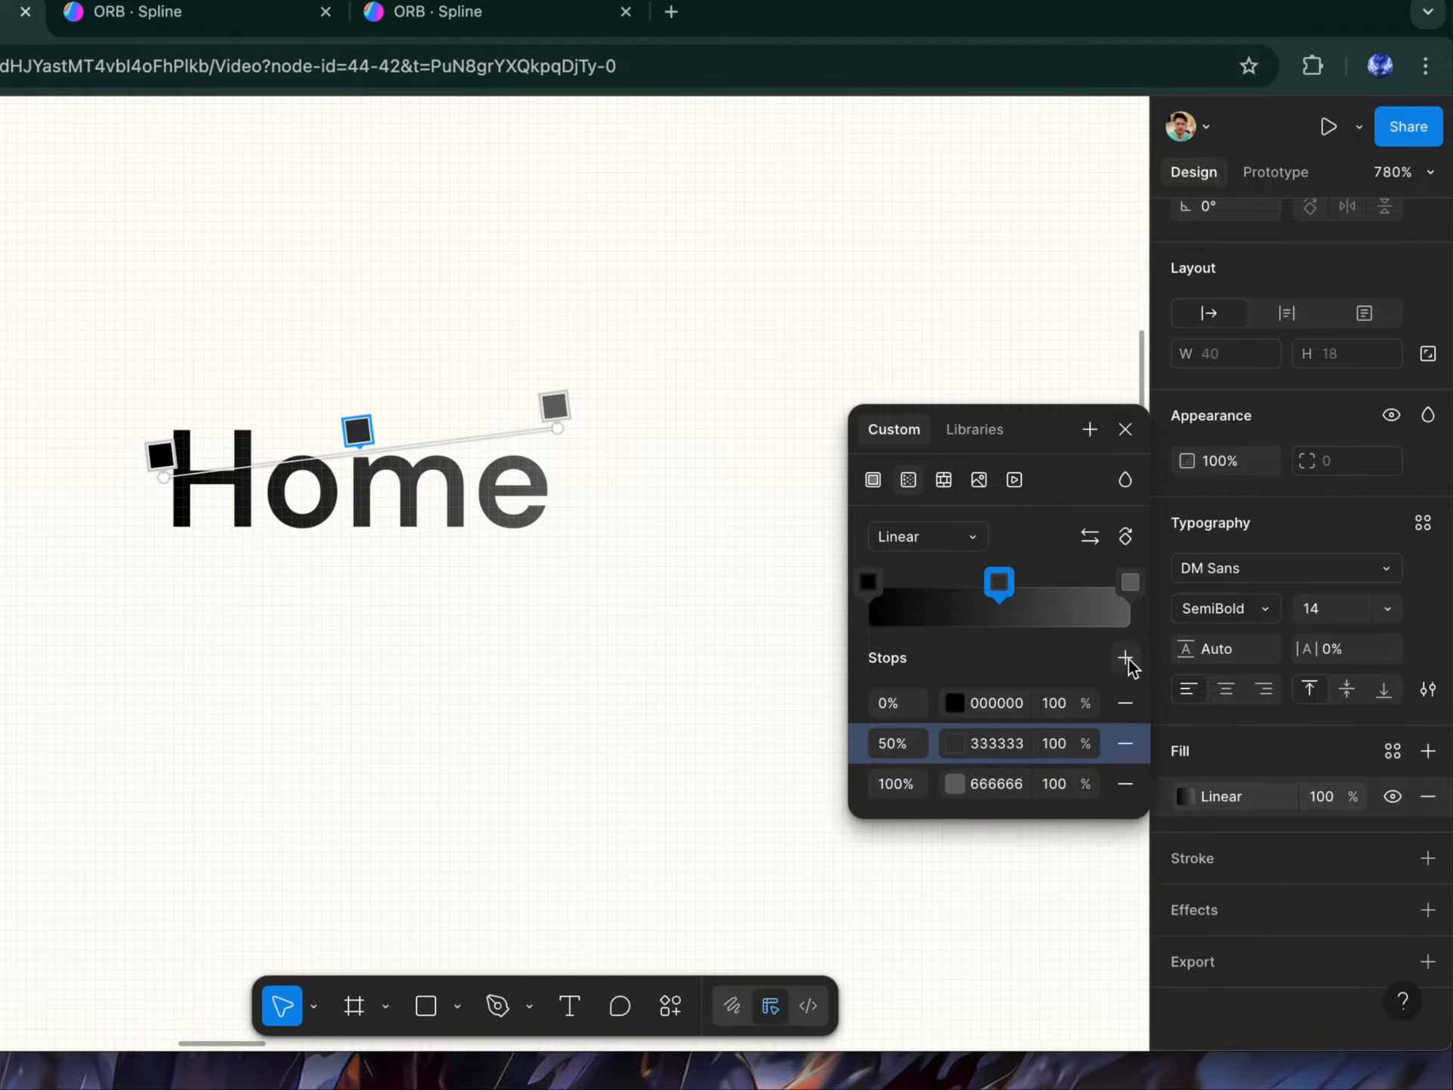
{"action": "left_click", "coordinate": [1000, 704]}
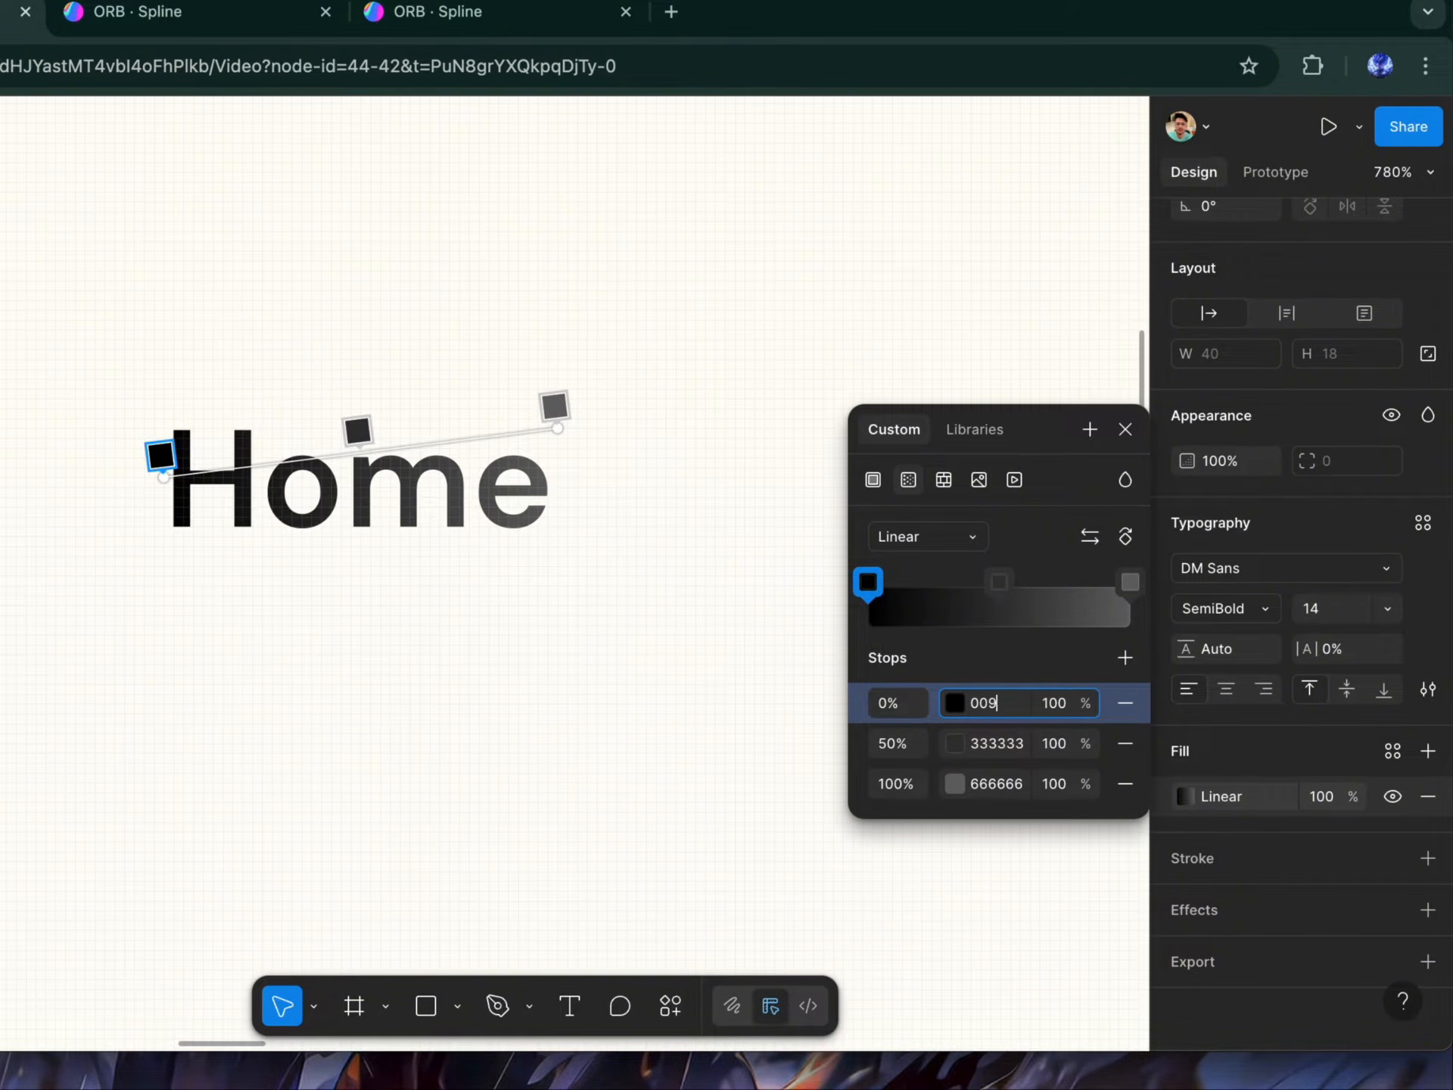
{"action": "left_click", "coordinate": [988, 749]}
{"action": "type", "text": "0E1BFF"}
{"action": "key", "text": "Return"}
{"action": "left_click", "coordinate": [958, 789]}
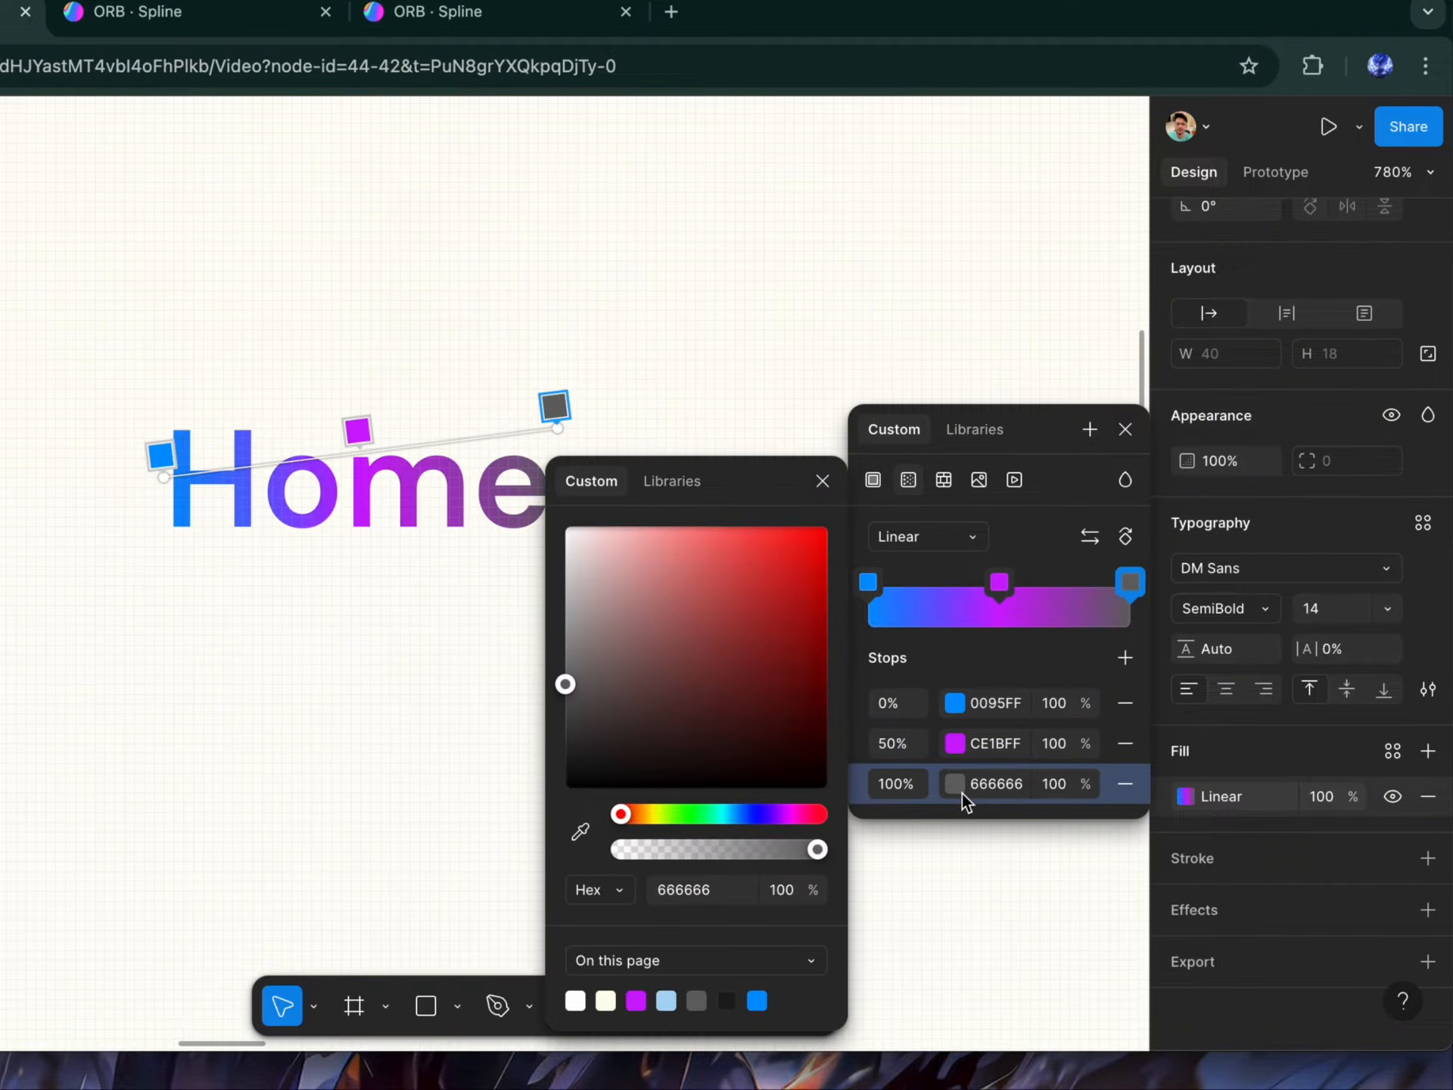
{"action": "left_click", "coordinate": [984, 785]}
{"action": "type", "text": "130"}
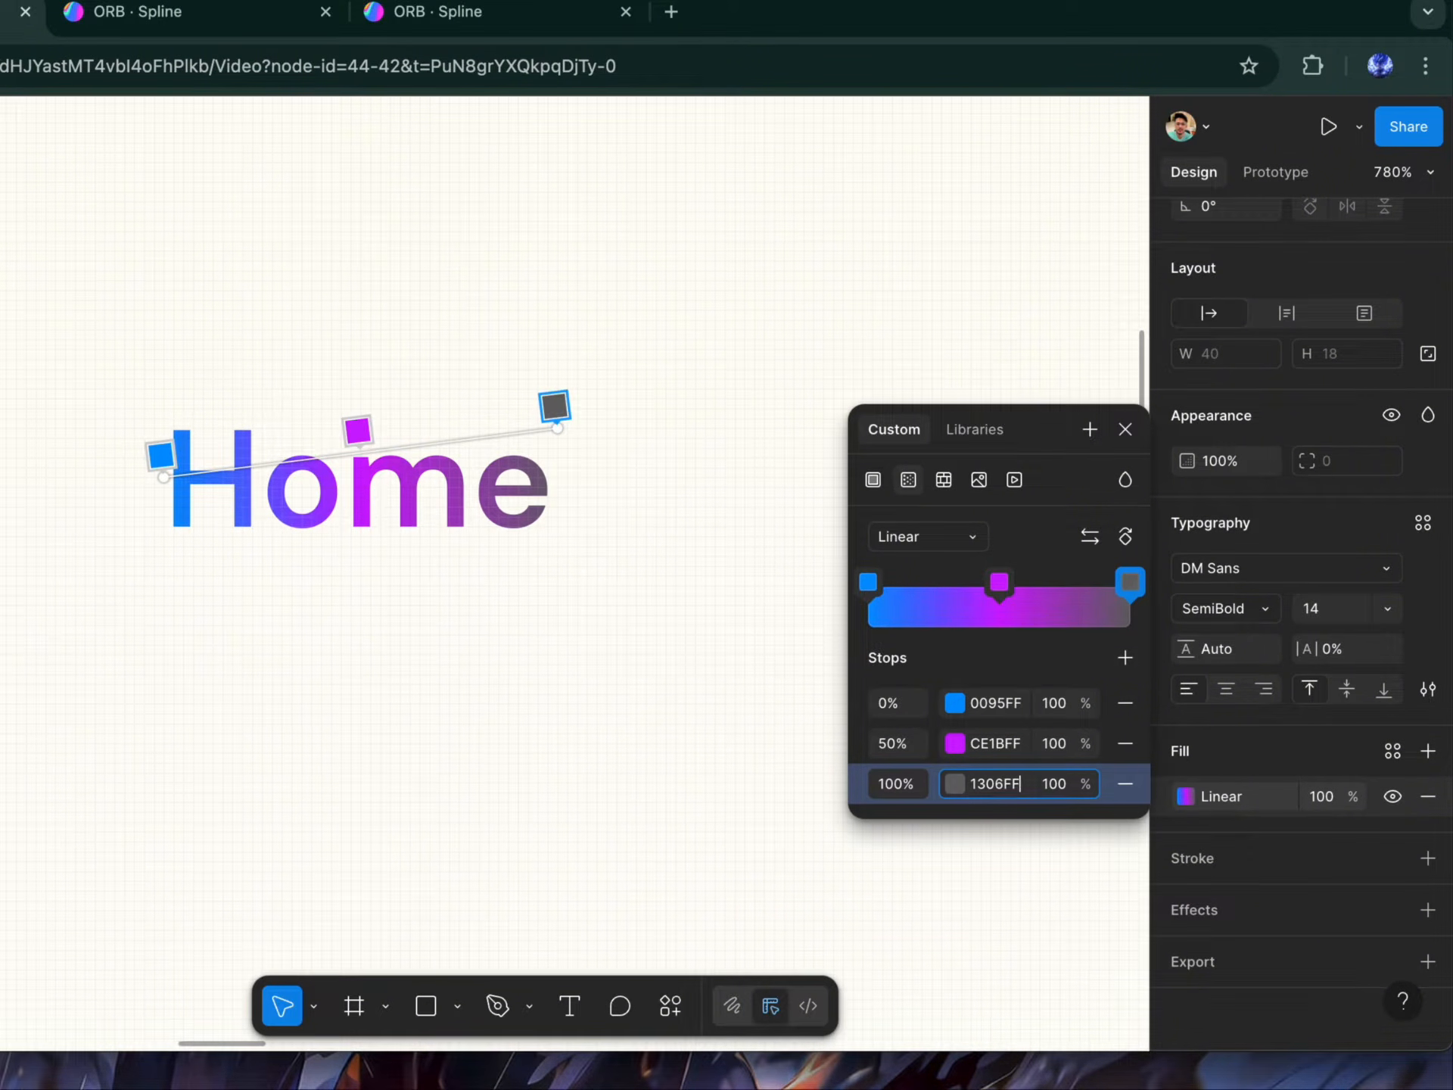
{"action": "type", "text": "6FF"}
{"action": "key", "text": "Return"}
Step: Save the Home text's gradient fill as a color style named P1
{"action": "left_click", "coordinate": [1126, 430]}
{"action": "left_click", "coordinate": [1187, 797]}
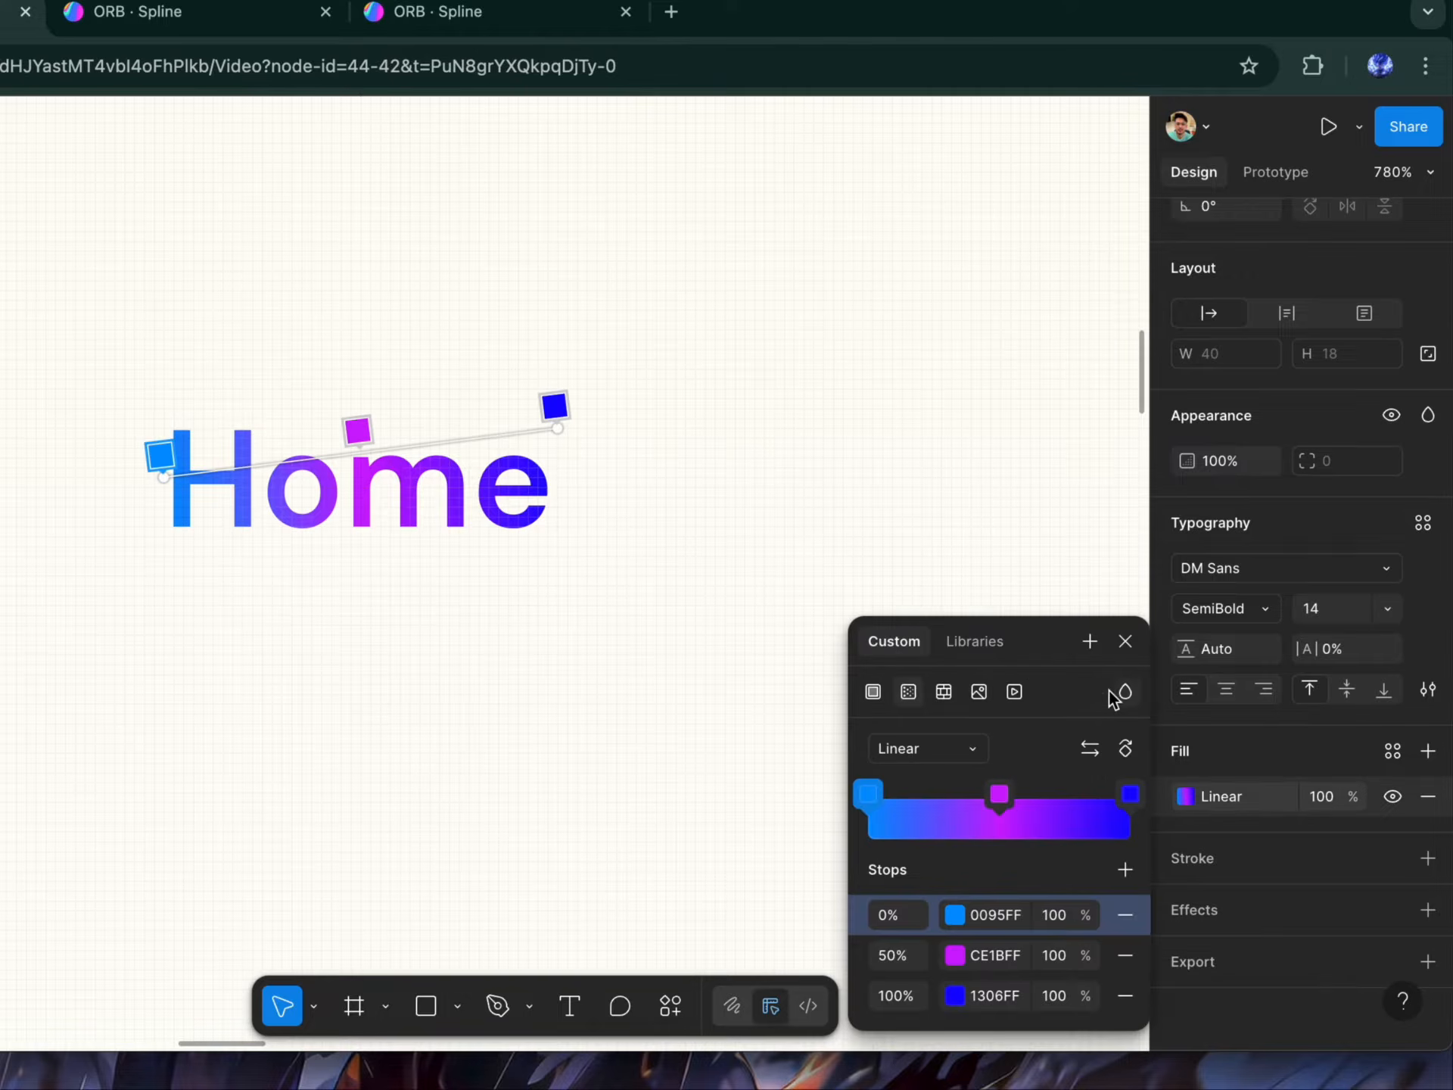
{"action": "left_click", "coordinate": [1090, 641]}
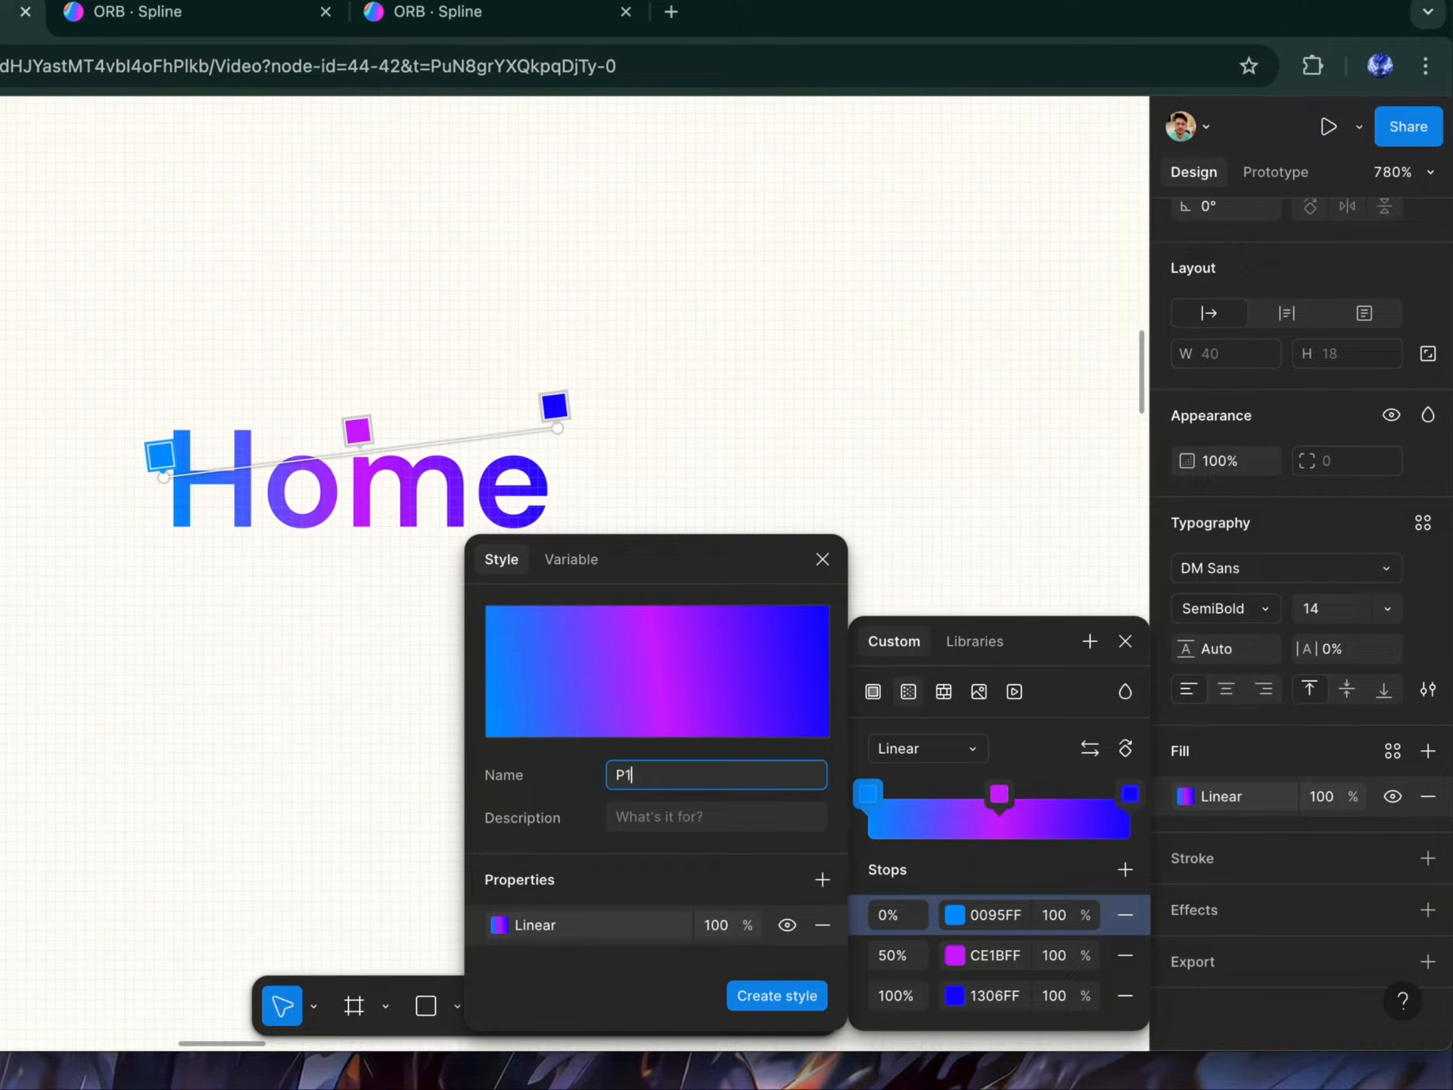
{"action": "type", "text": "P1"}
{"action": "key", "text": "Return"}
Step: Frame the Home text and give the frame auto layout with left and right padding of 8 and bottom padding of 24
{"action": "right_click", "coordinate": [394, 492]}
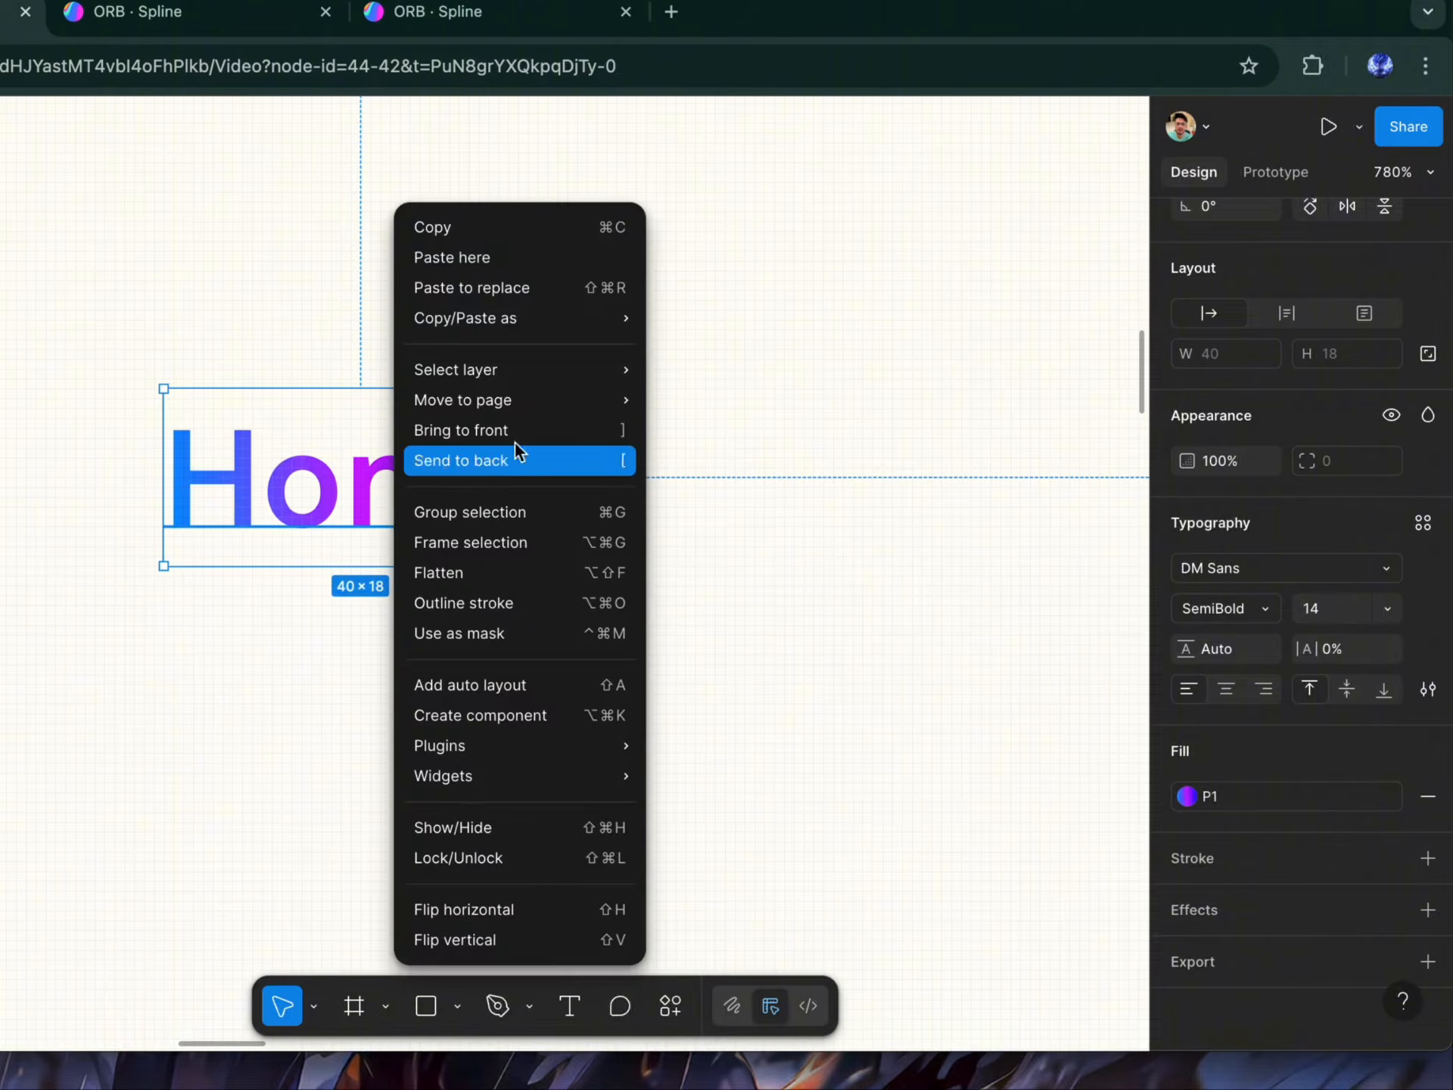
{"action": "left_click", "coordinate": [491, 553]}
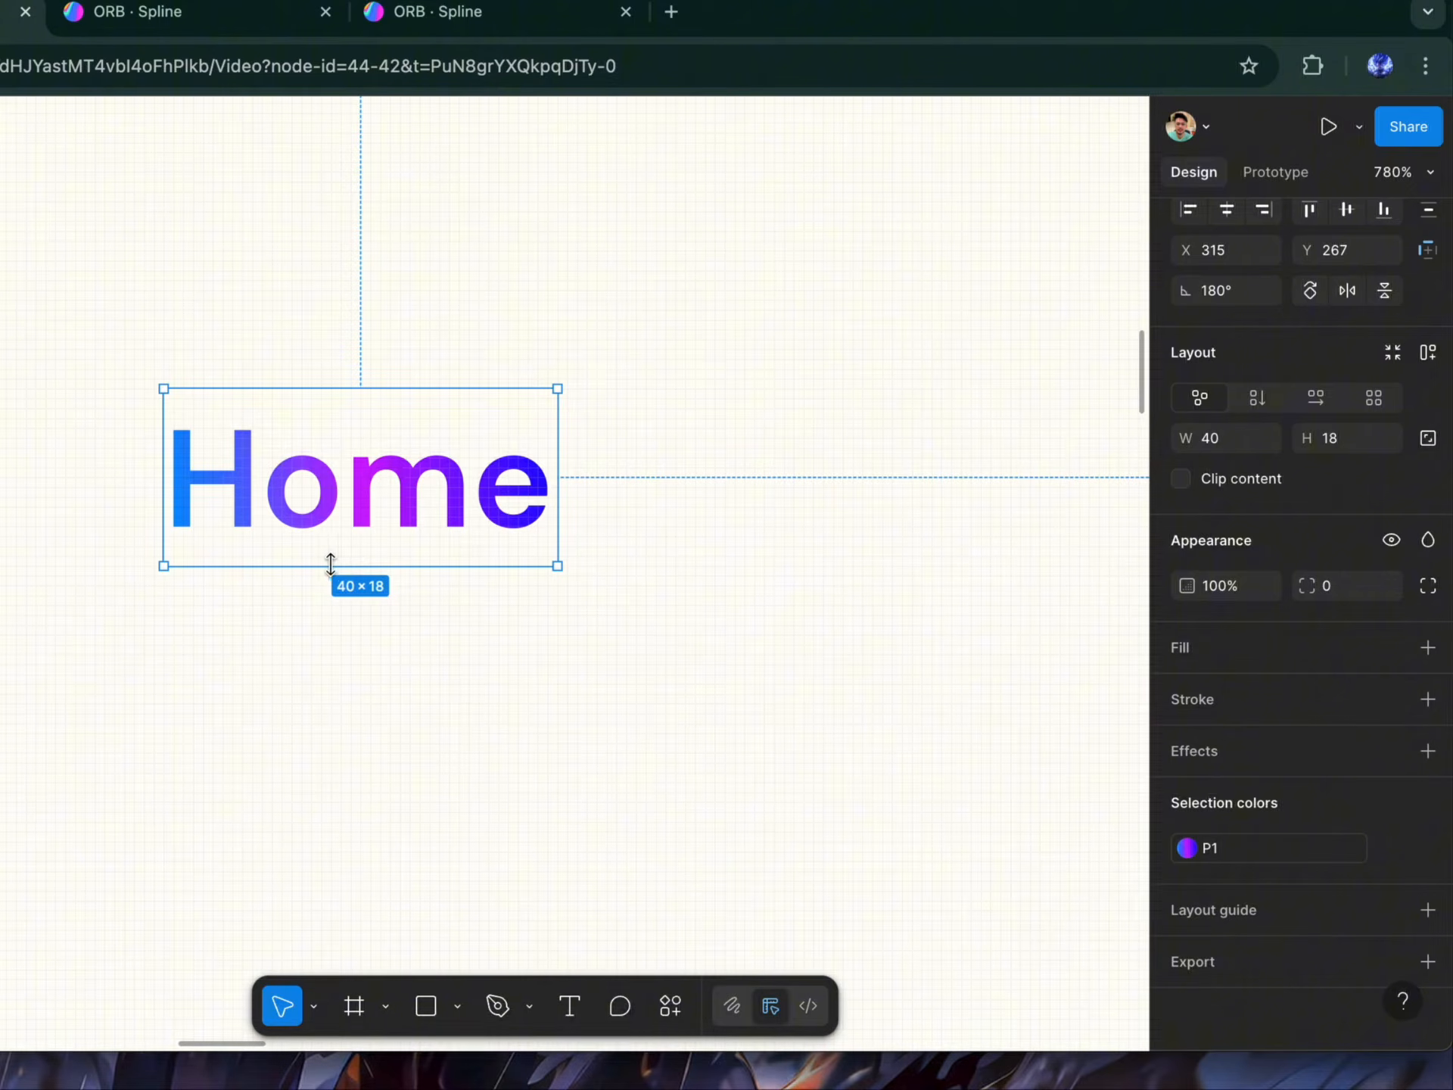
{"action": "left_click", "coordinate": [1429, 353]}
{"action": "left_click", "coordinate": [1427, 562]}
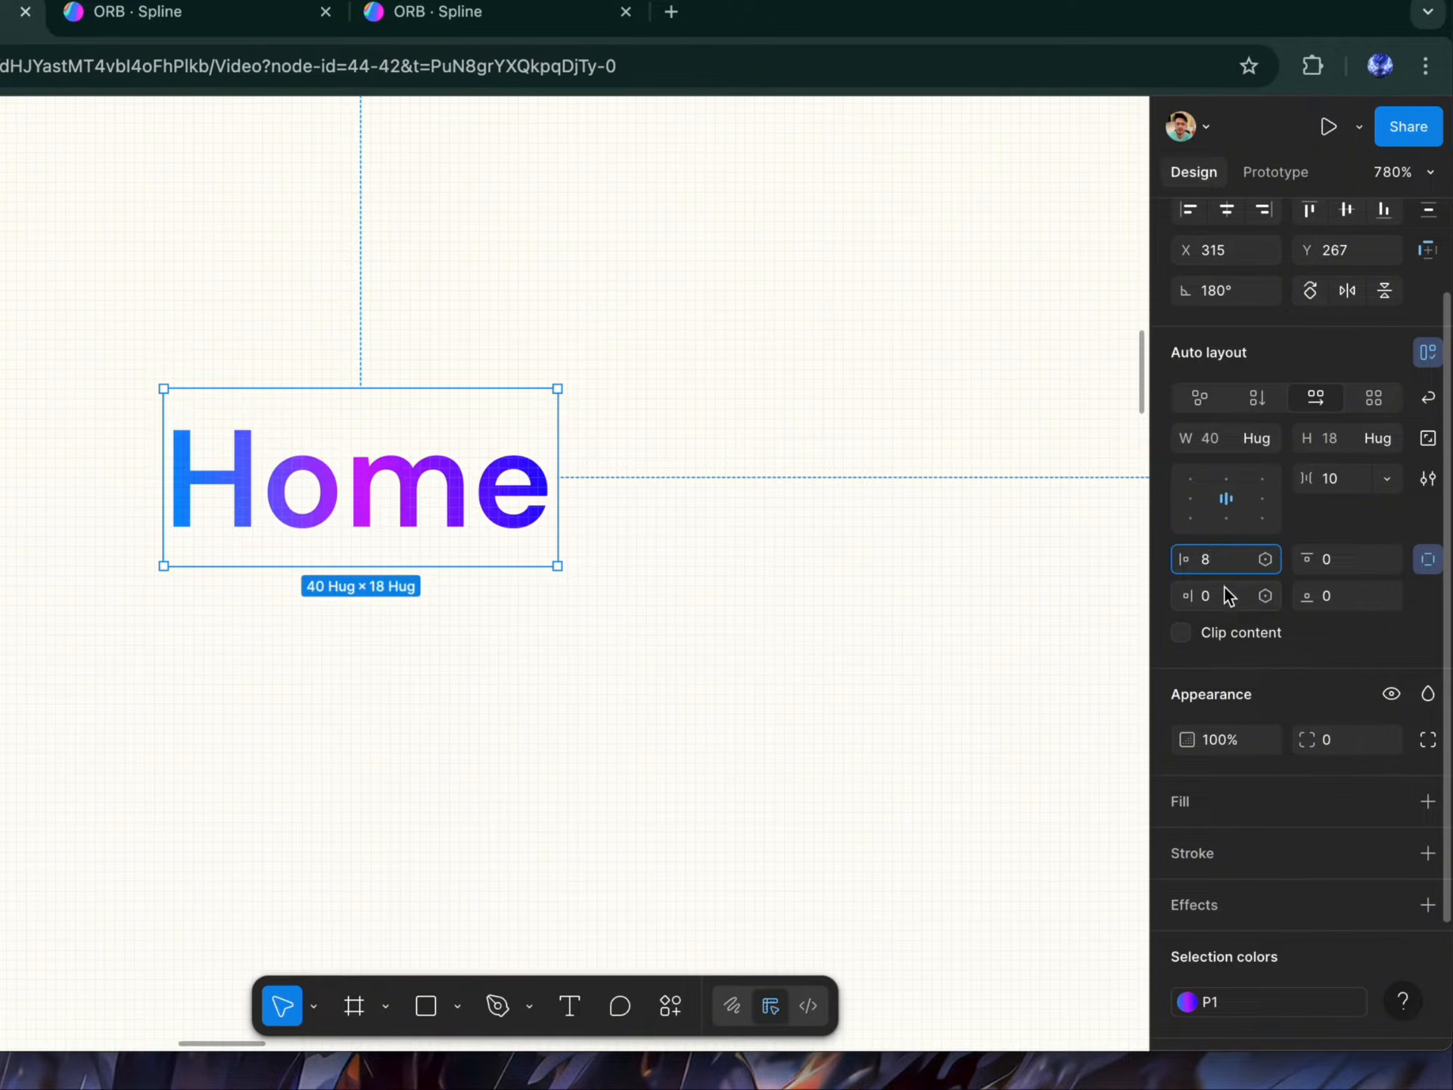
{"action": "type", "text": "8"}
{"action": "left_click", "coordinate": [1227, 596]}
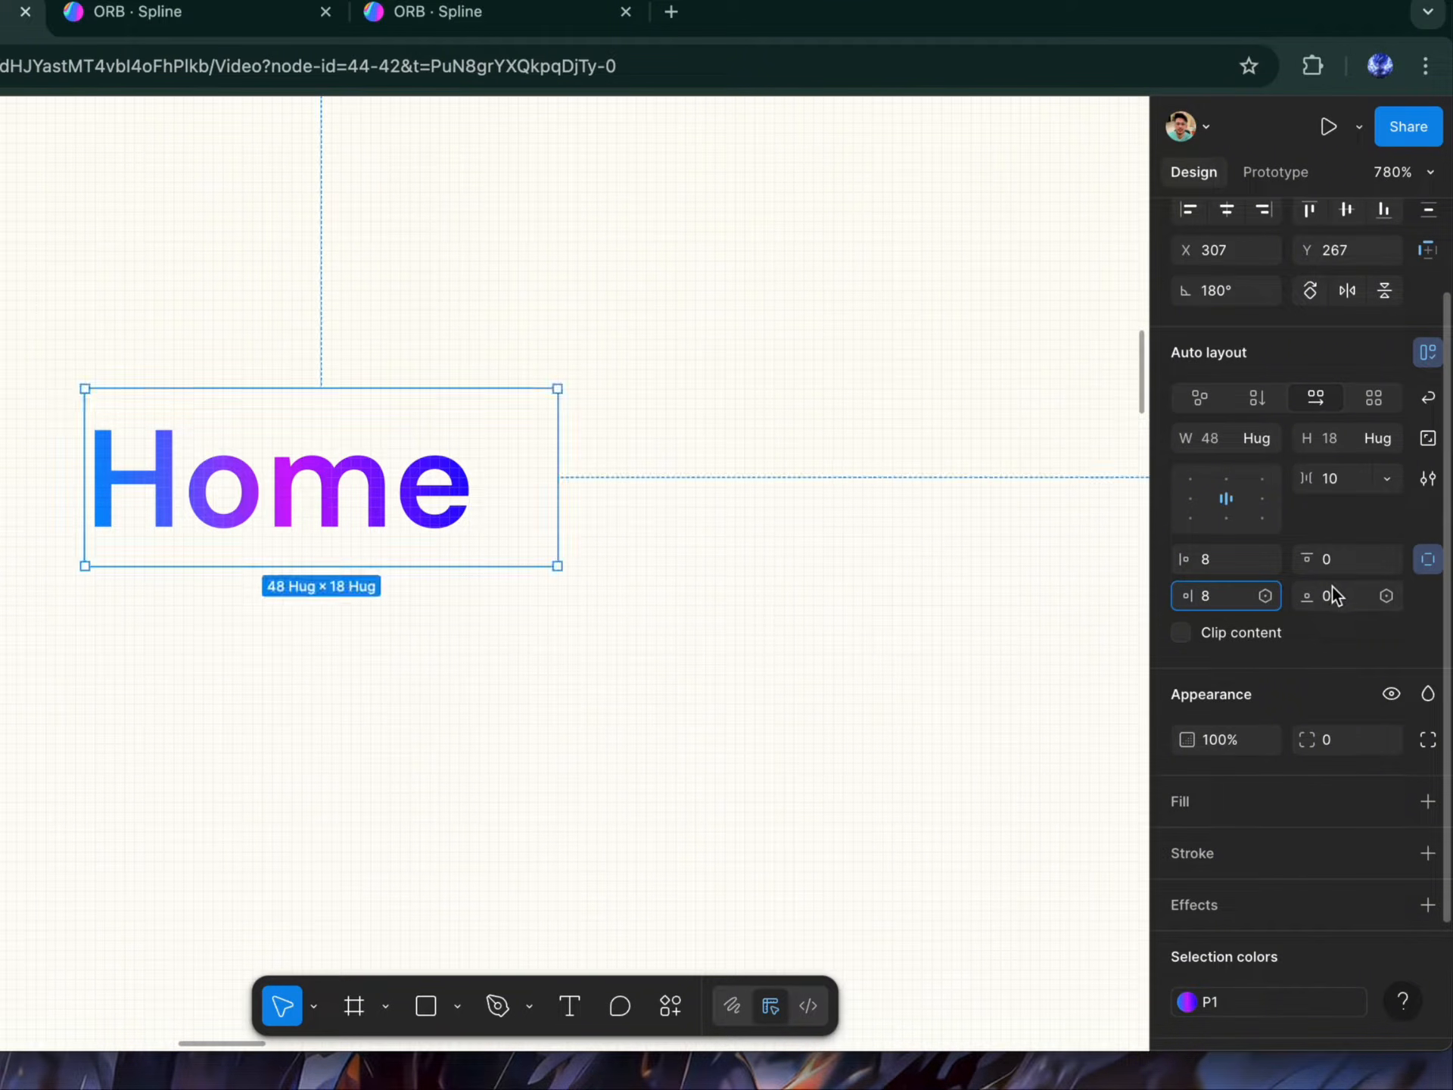
{"action": "left_click", "coordinate": [1341, 603]}
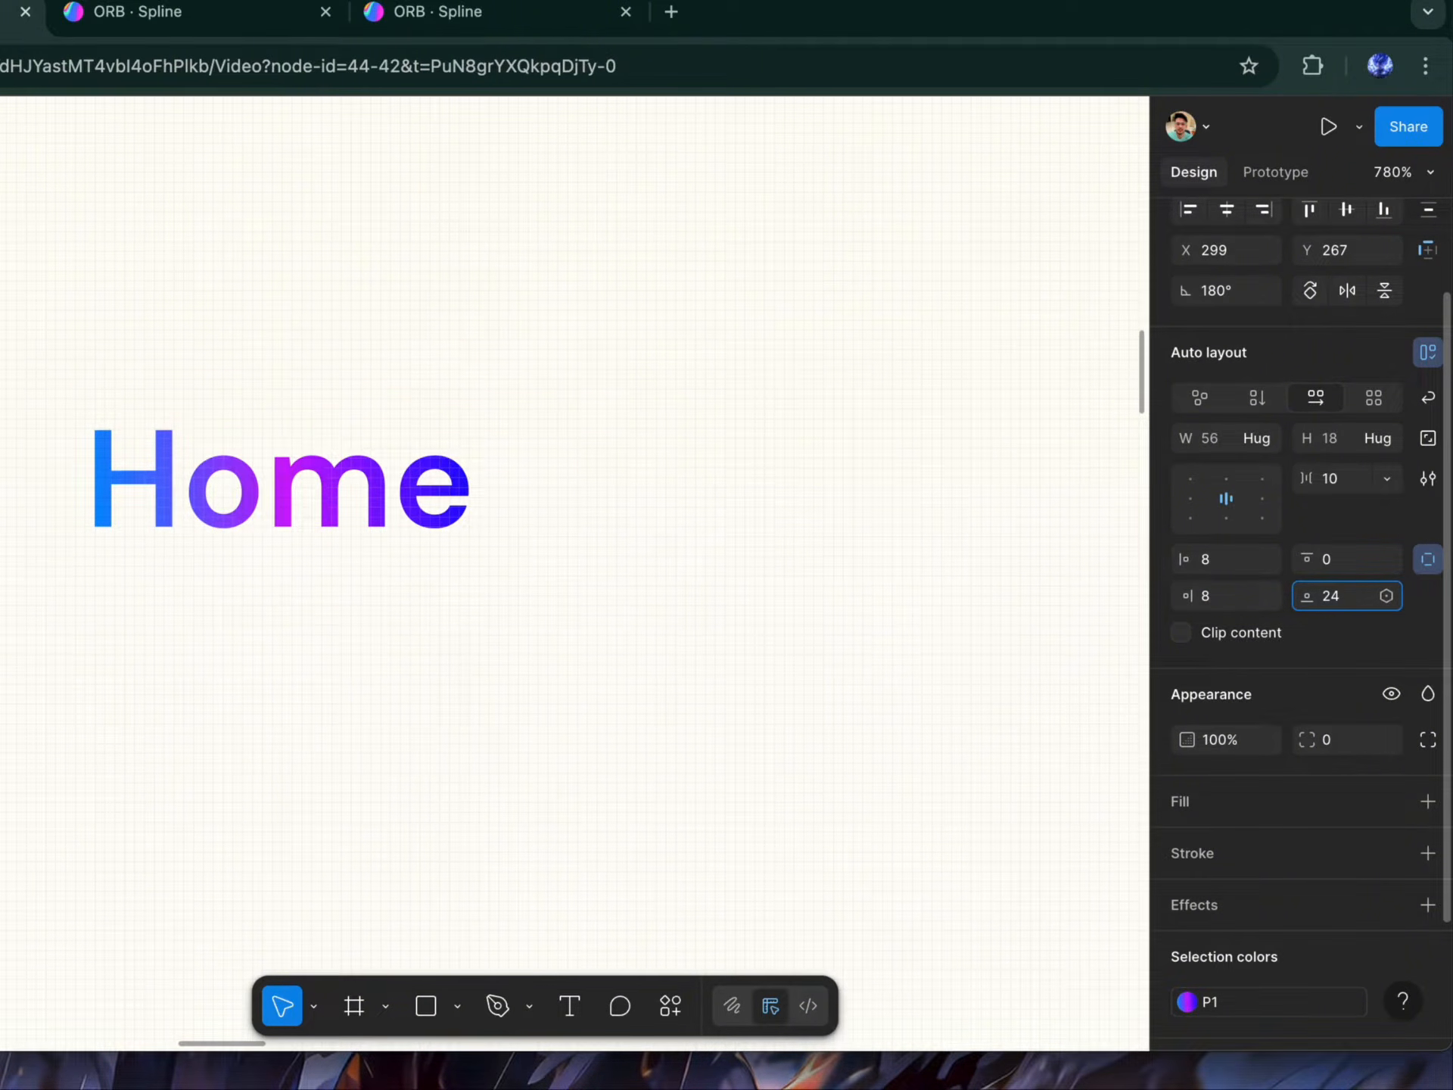
{"action": "key", "text": "Return"}
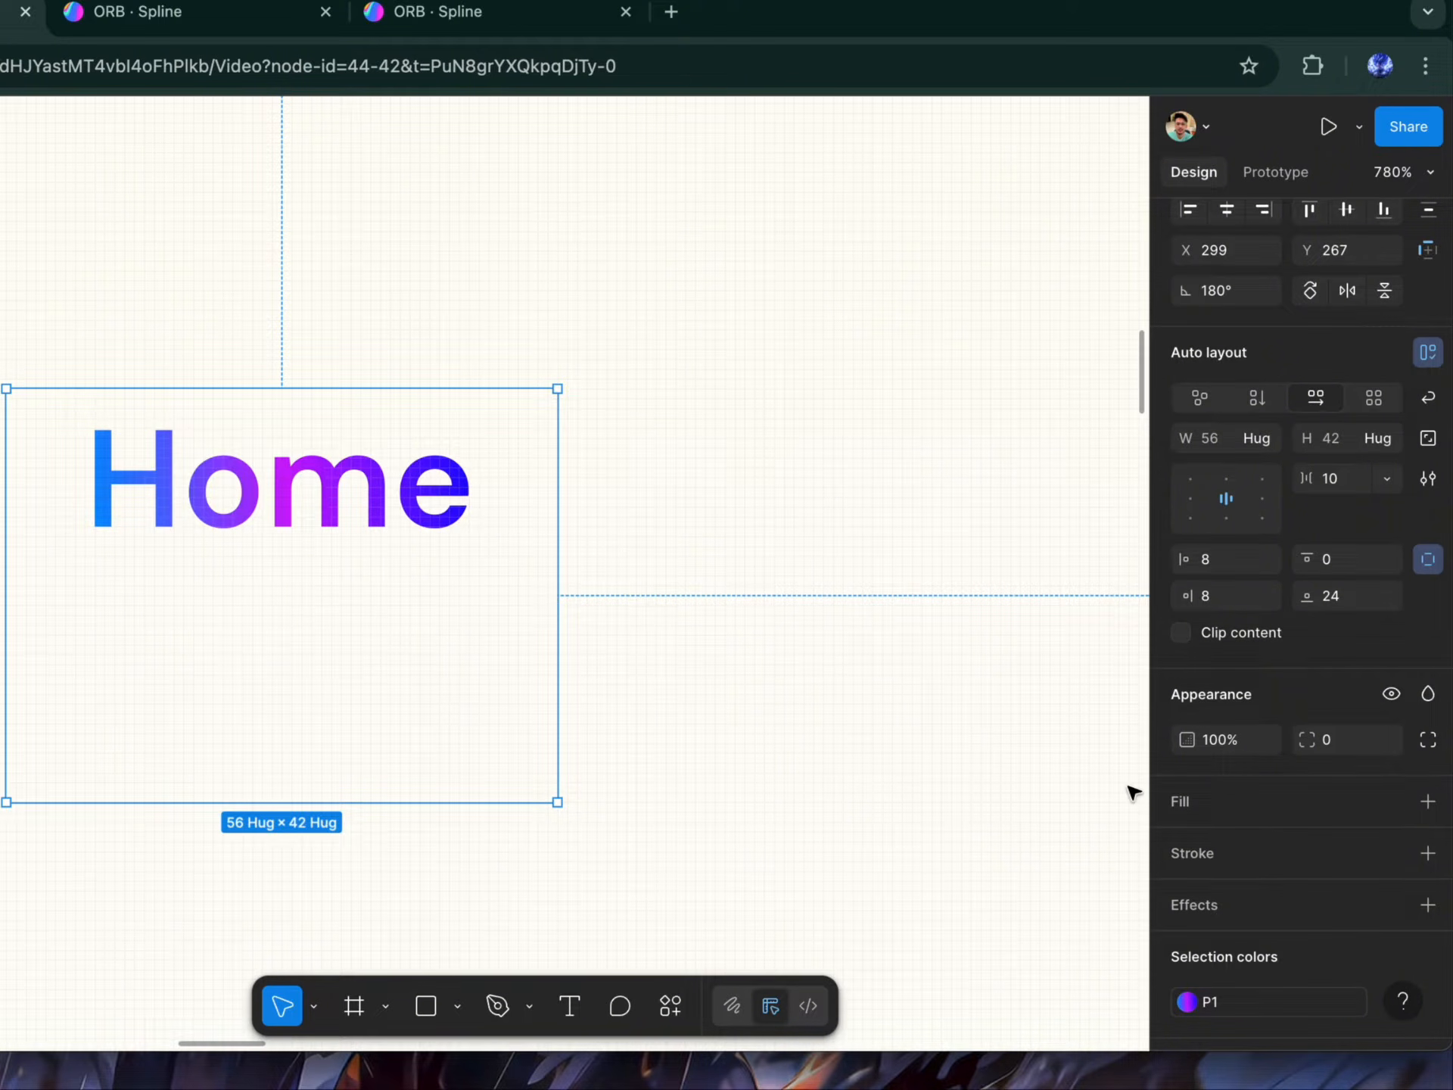
Step: Add an inside stroke of weight 2 to only the bottom side of the Home frame
{"action": "left_click", "coordinate": [1427, 859]}
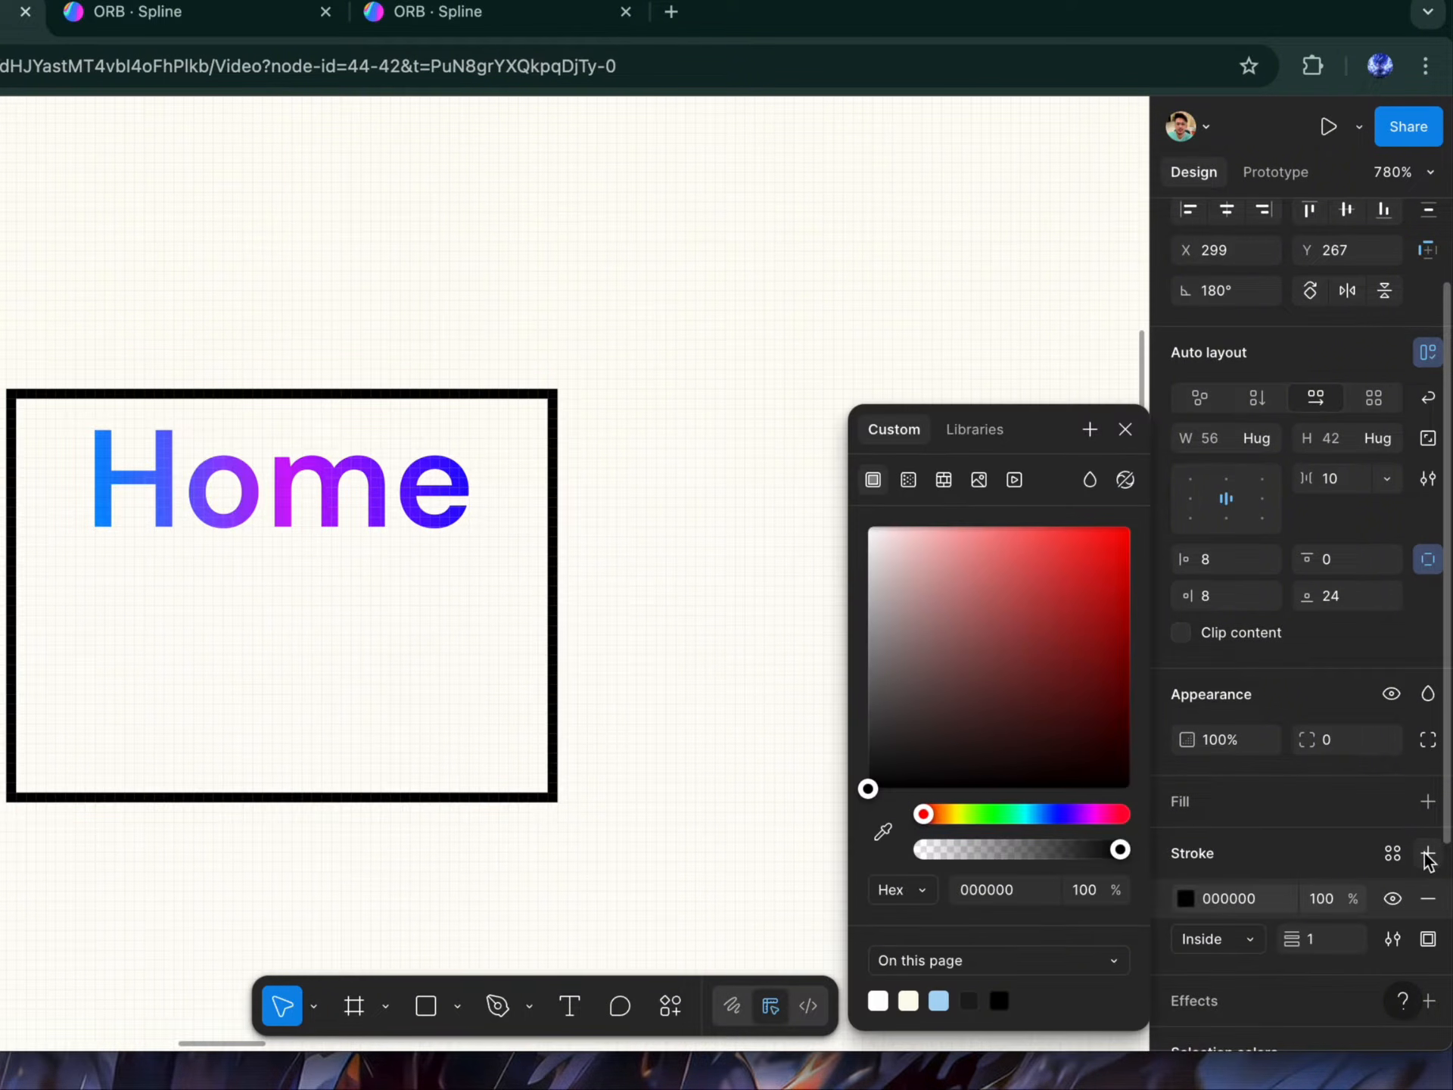
{"action": "left_click", "coordinate": [1428, 944]}
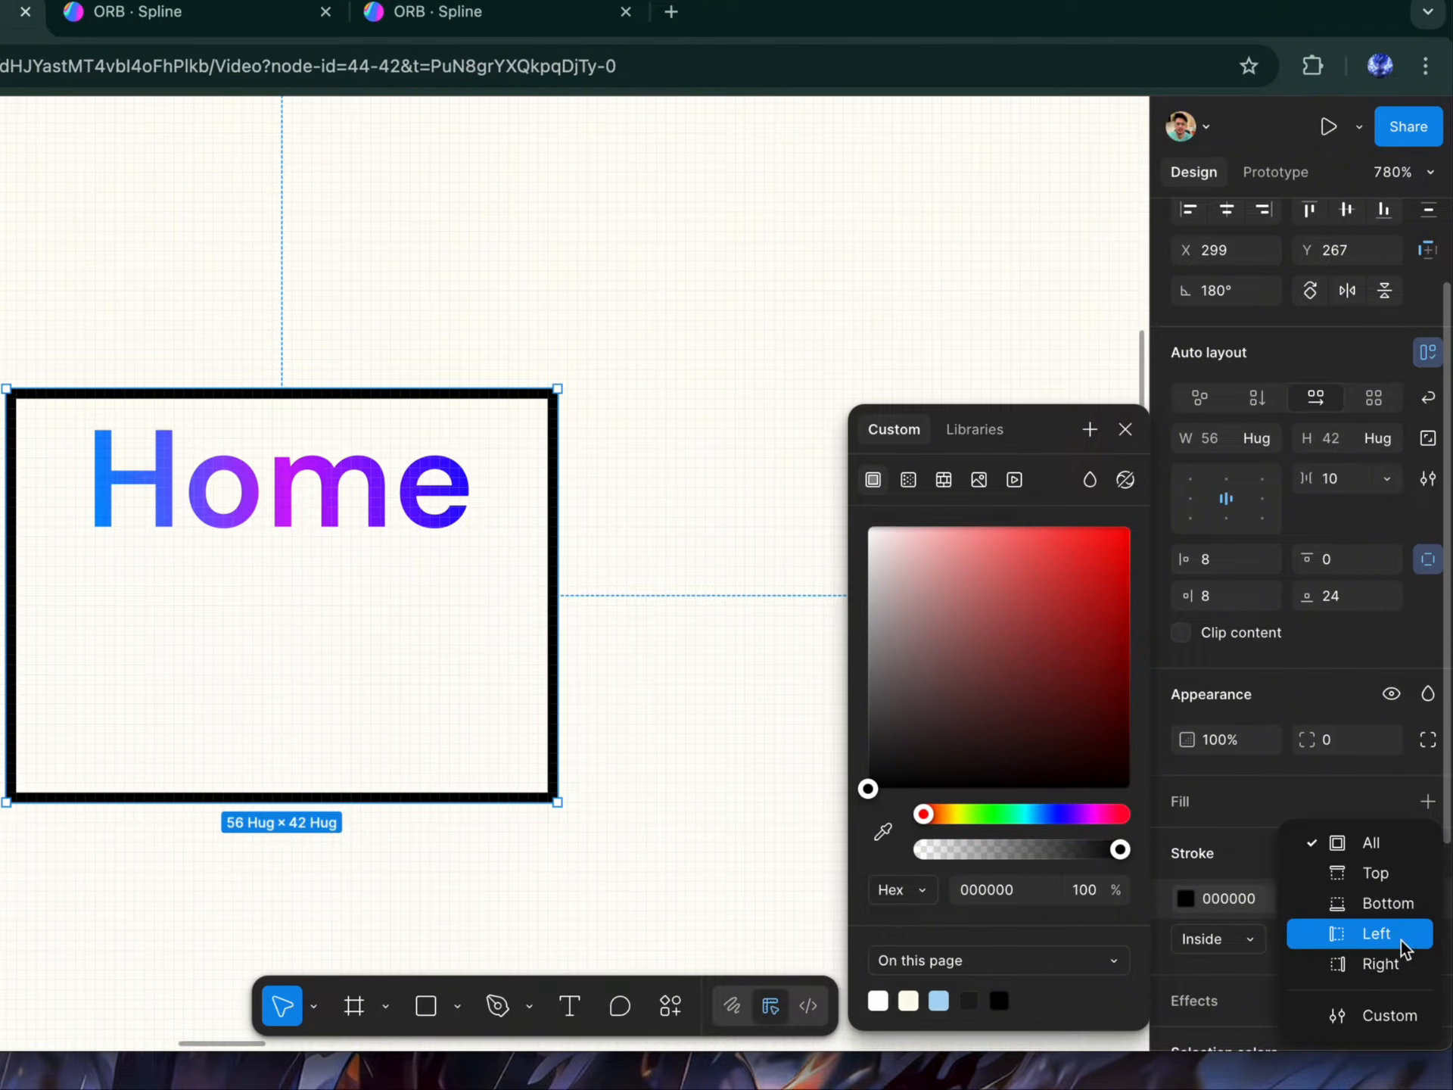
{"action": "left_click", "coordinate": [1402, 876]}
{"action": "left_click", "coordinate": [1429, 811]}
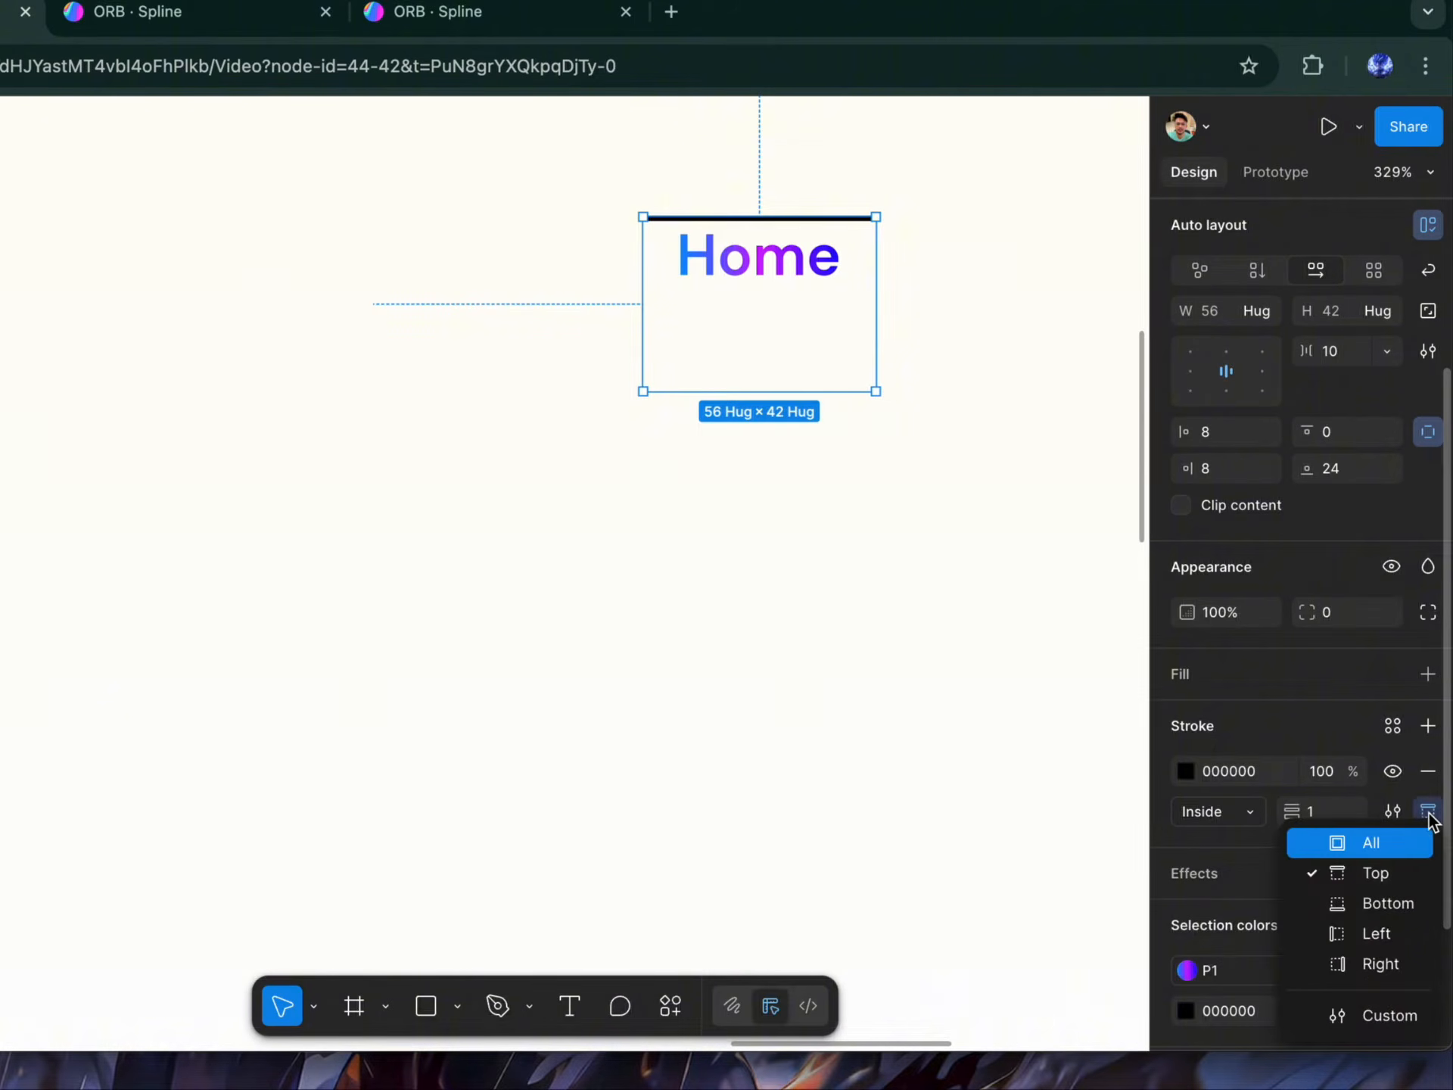
{"action": "left_click", "coordinate": [1376, 905]}
{"action": "left_click", "coordinate": [1332, 822]}
{"action": "type", "text": "2"}
{"action": "key", "text": "Return"}
Step: Apply the P1 color style to the Home frame's bottom stroke
{"action": "left_click", "coordinate": [1392, 727]}
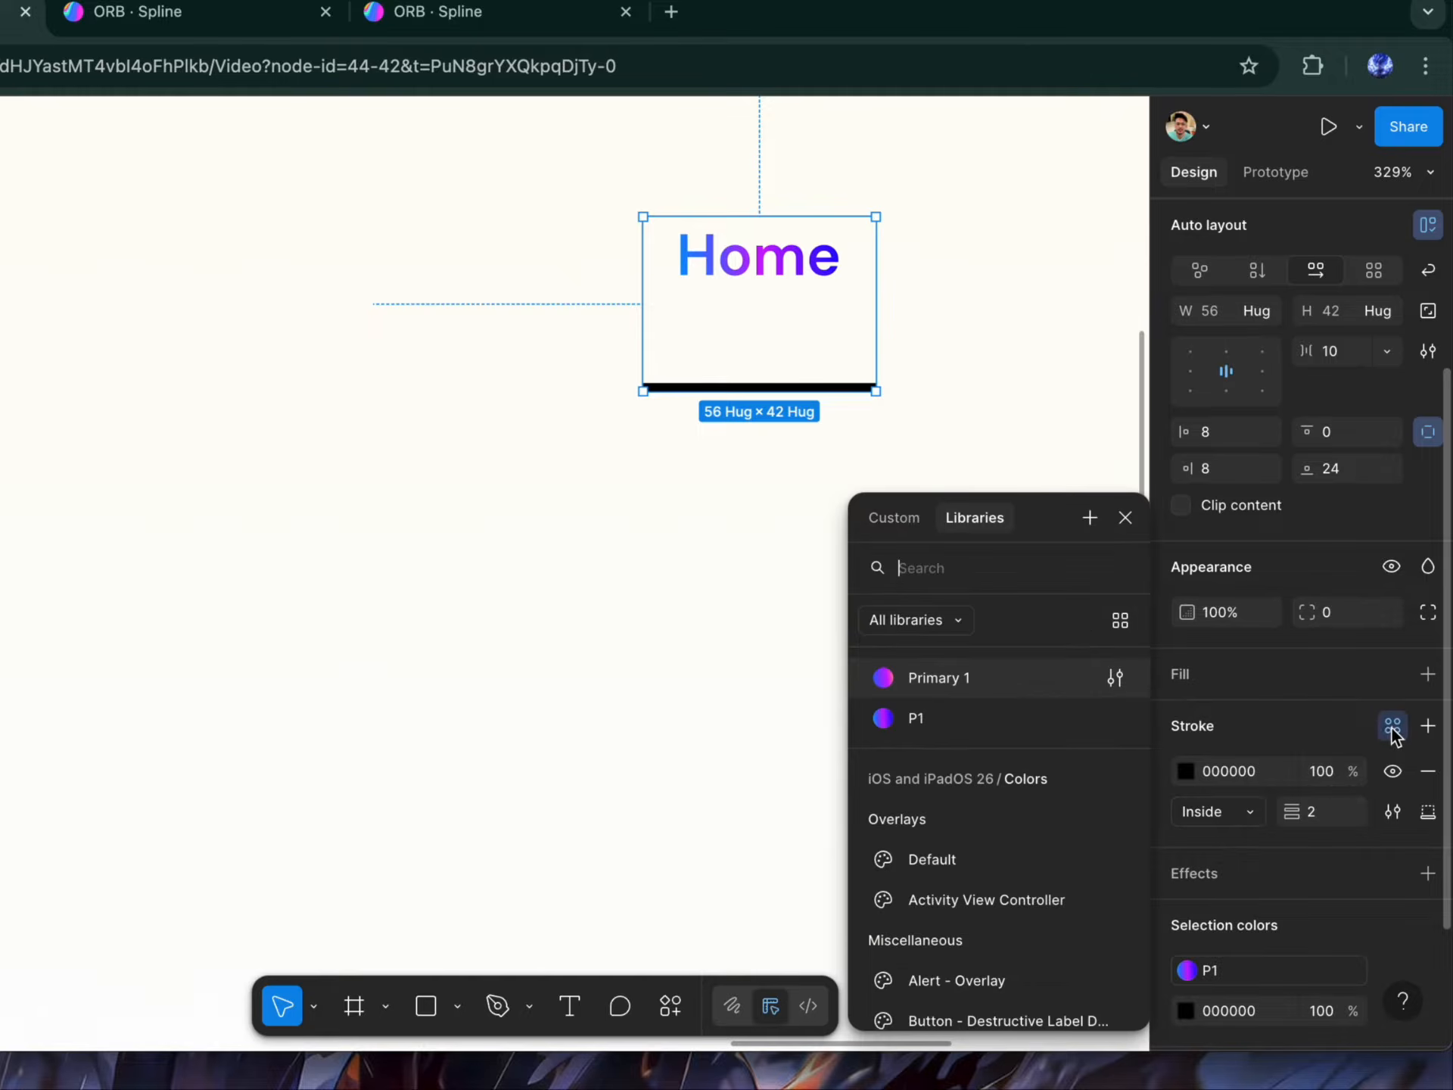
{"action": "left_click", "coordinate": [947, 728]}
{"action": "left_click", "coordinate": [627, 649]}
Step: Duplicate the Home frame beside the original and remove the copy's bottom stroke
{"action": "scroll", "coordinate": [628, 649], "scroll_direction": "down", "scroll_amount": 3}
{"action": "scroll", "coordinate": [628, 649], "scroll_direction": "right", "scroll_amount": 3}
{"action": "scroll", "coordinate": [628, 650], "scroll_direction": "down", "scroll_amount": 4}
{"action": "left_click_drag", "start_coordinate": [542, 507], "coordinate": [422, 324]}
{"action": "scroll", "coordinate": [1313, 894], "scroll_direction": "down", "scroll_amount": 4}
{"action": "left_click", "coordinate": [1428, 736]}
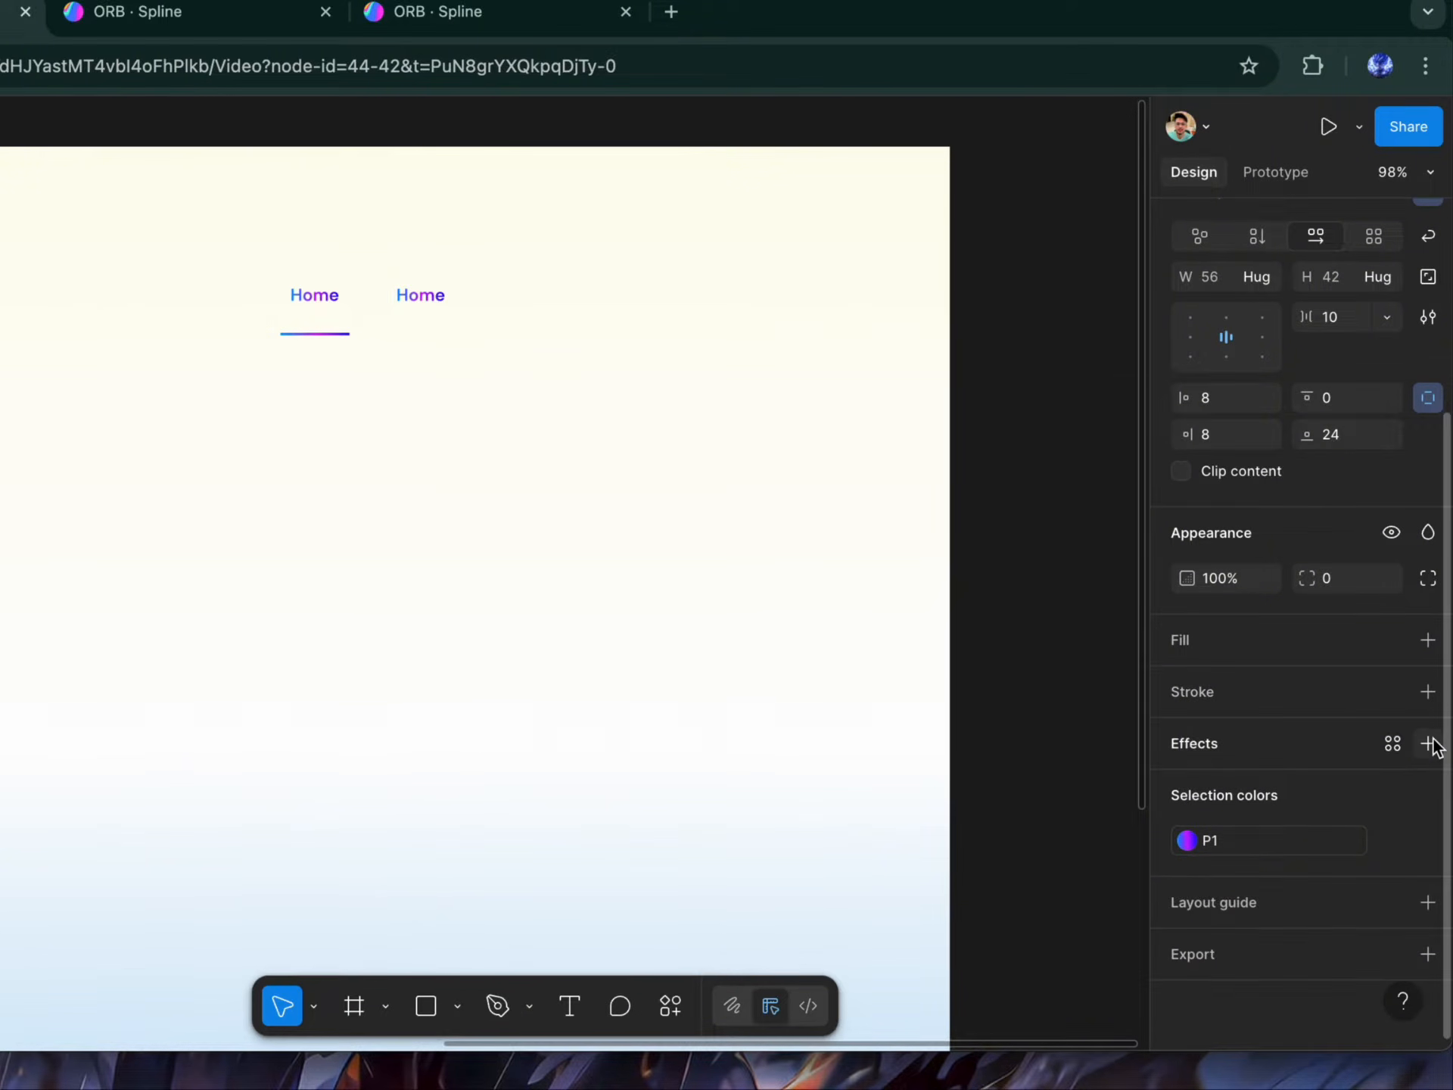
Step: Detach the copied text's fill from the P1 style, make it solid 000000, and set its font weight to Regular
{"action": "scroll", "coordinate": [406, 314], "scroll_direction": "up", "scroll_amount": 5}
{"action": "double_click", "coordinate": [469, 274]}
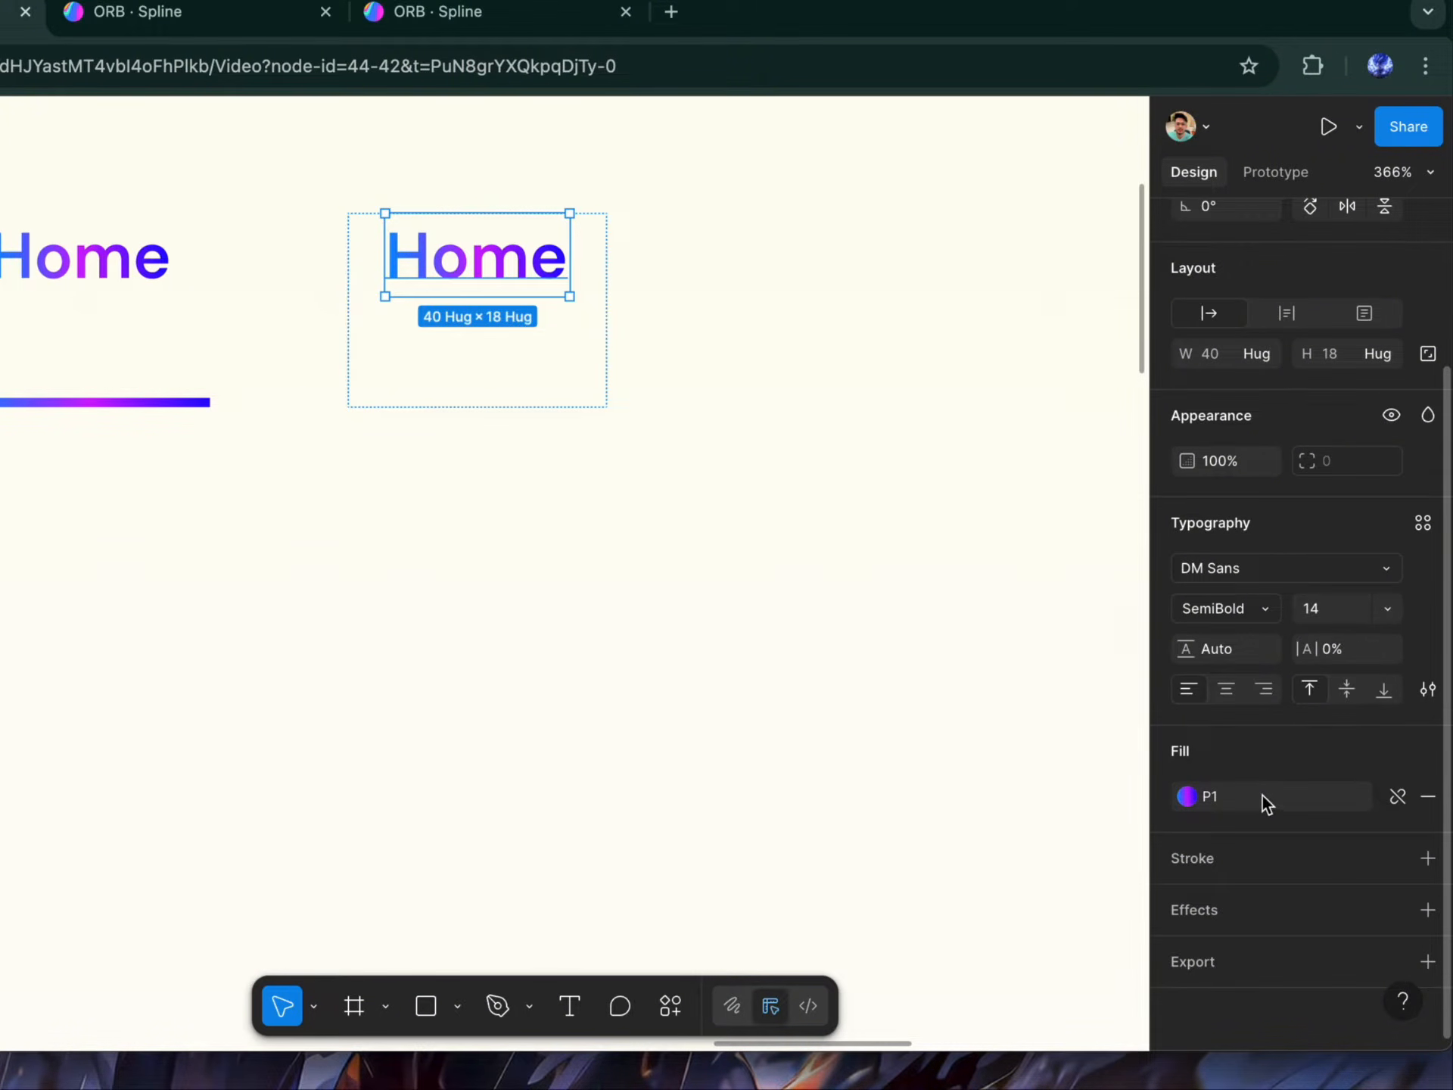
{"action": "left_click", "coordinate": [1397, 800]}
{"action": "left_click", "coordinate": [1186, 796]}
{"action": "left_click", "coordinate": [871, 692]}
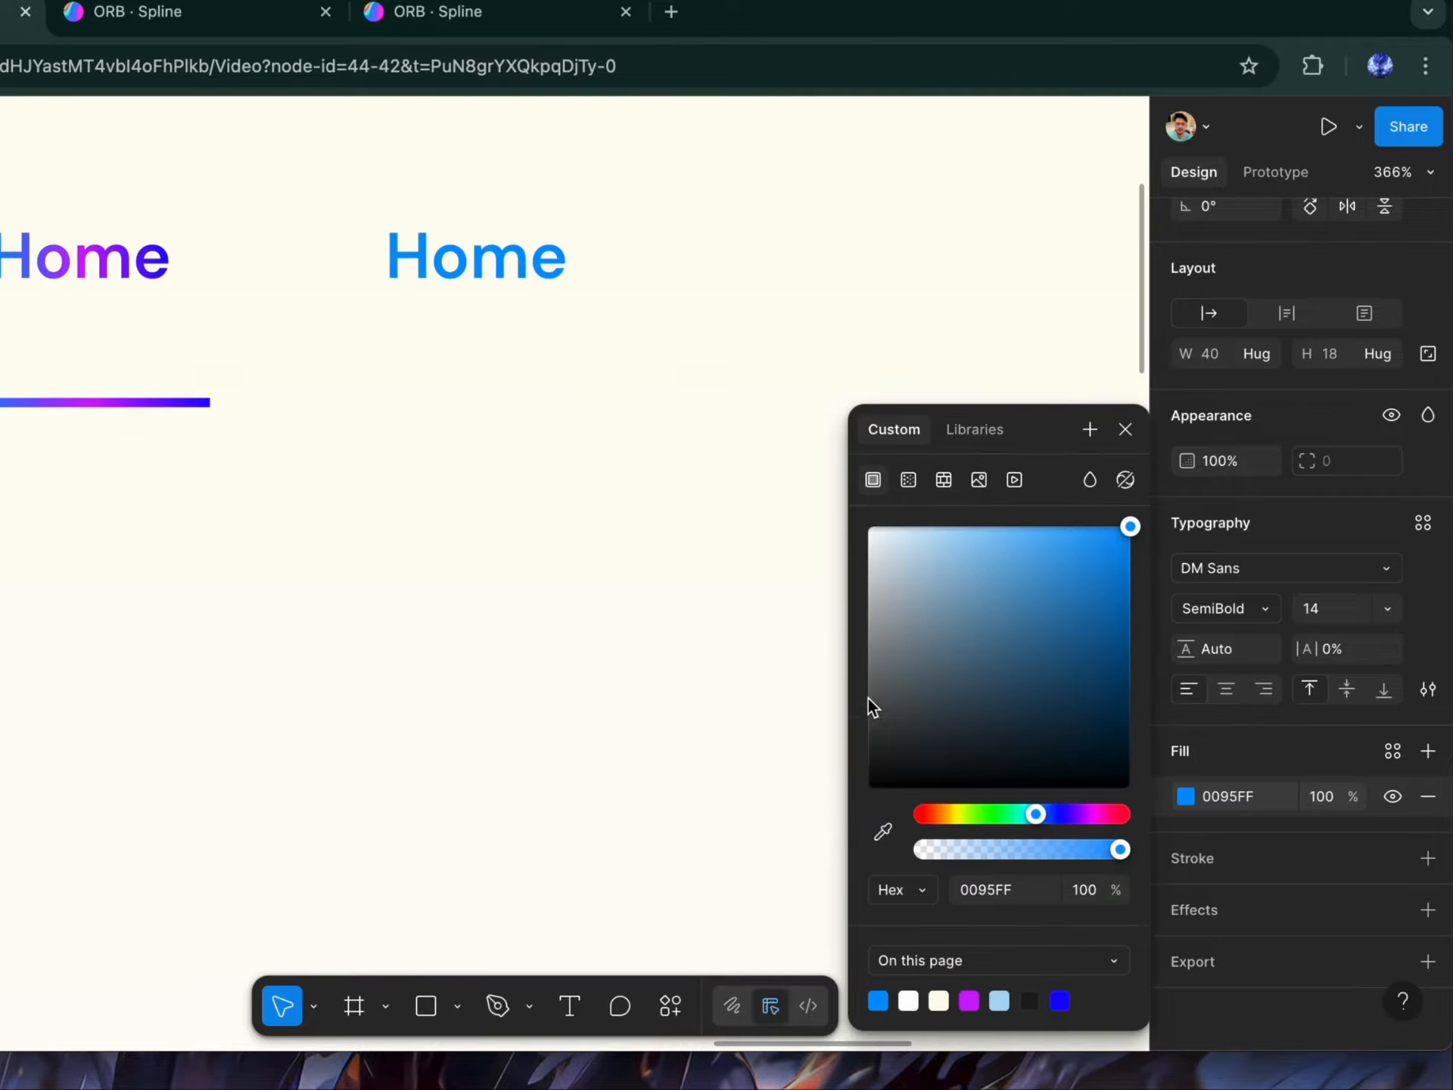
{"action": "left_click", "coordinate": [1030, 1001]}
{"action": "left_click", "coordinate": [1103, 399]}
{"action": "left_click", "coordinate": [1239, 611]}
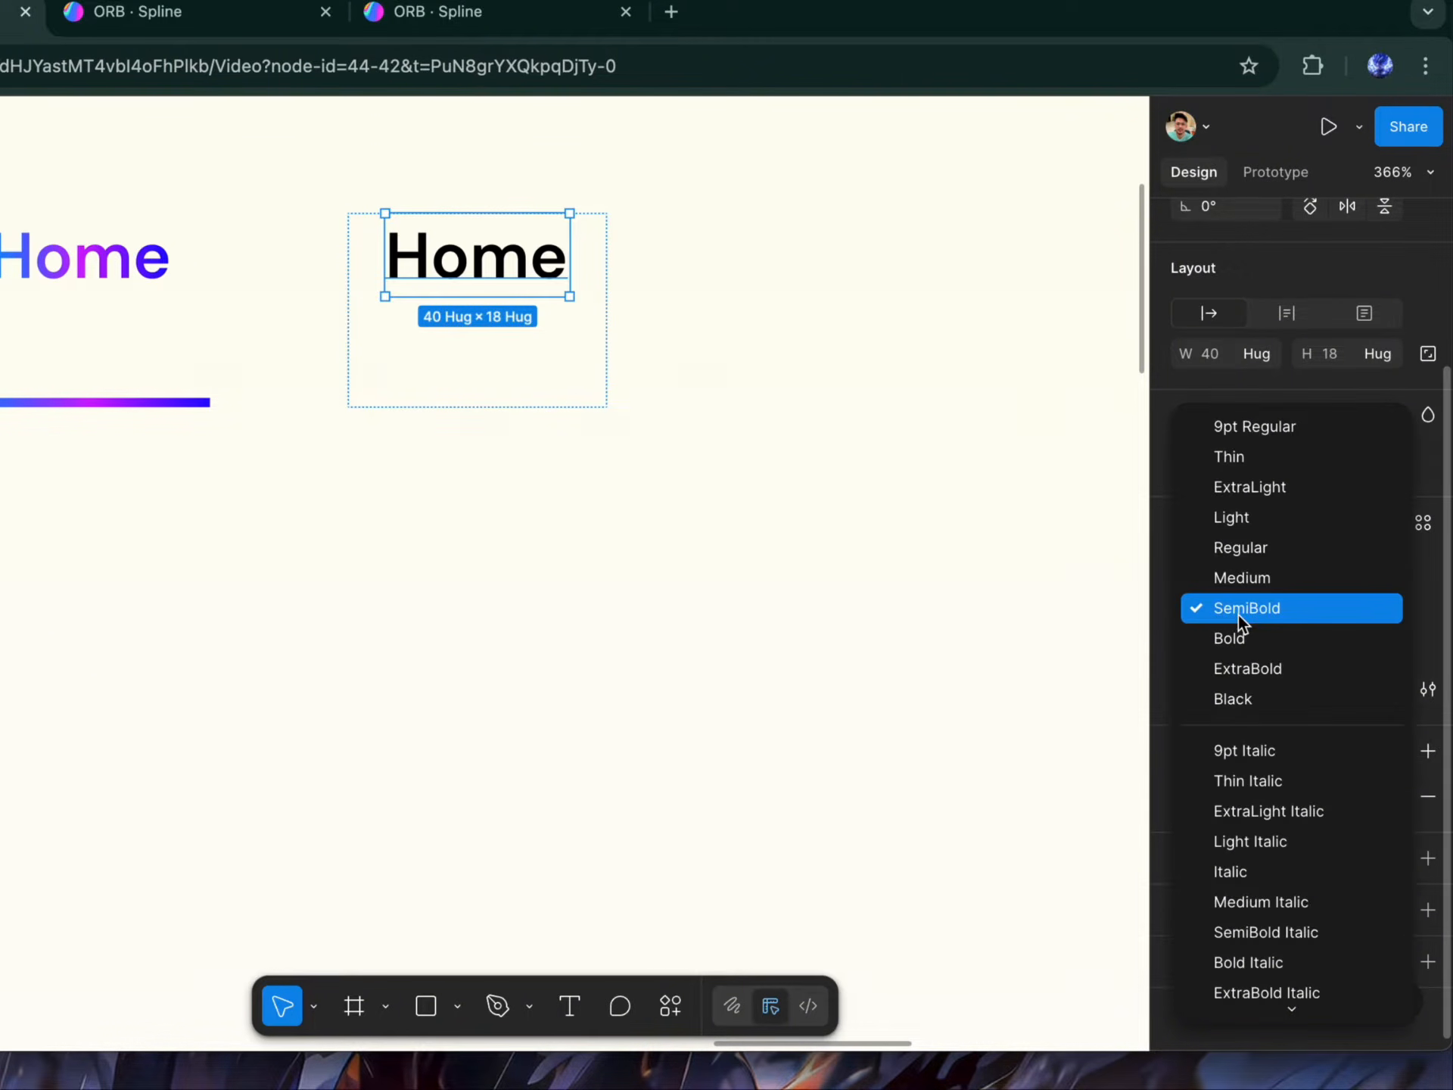
{"action": "left_click", "coordinate": [1260, 550]}
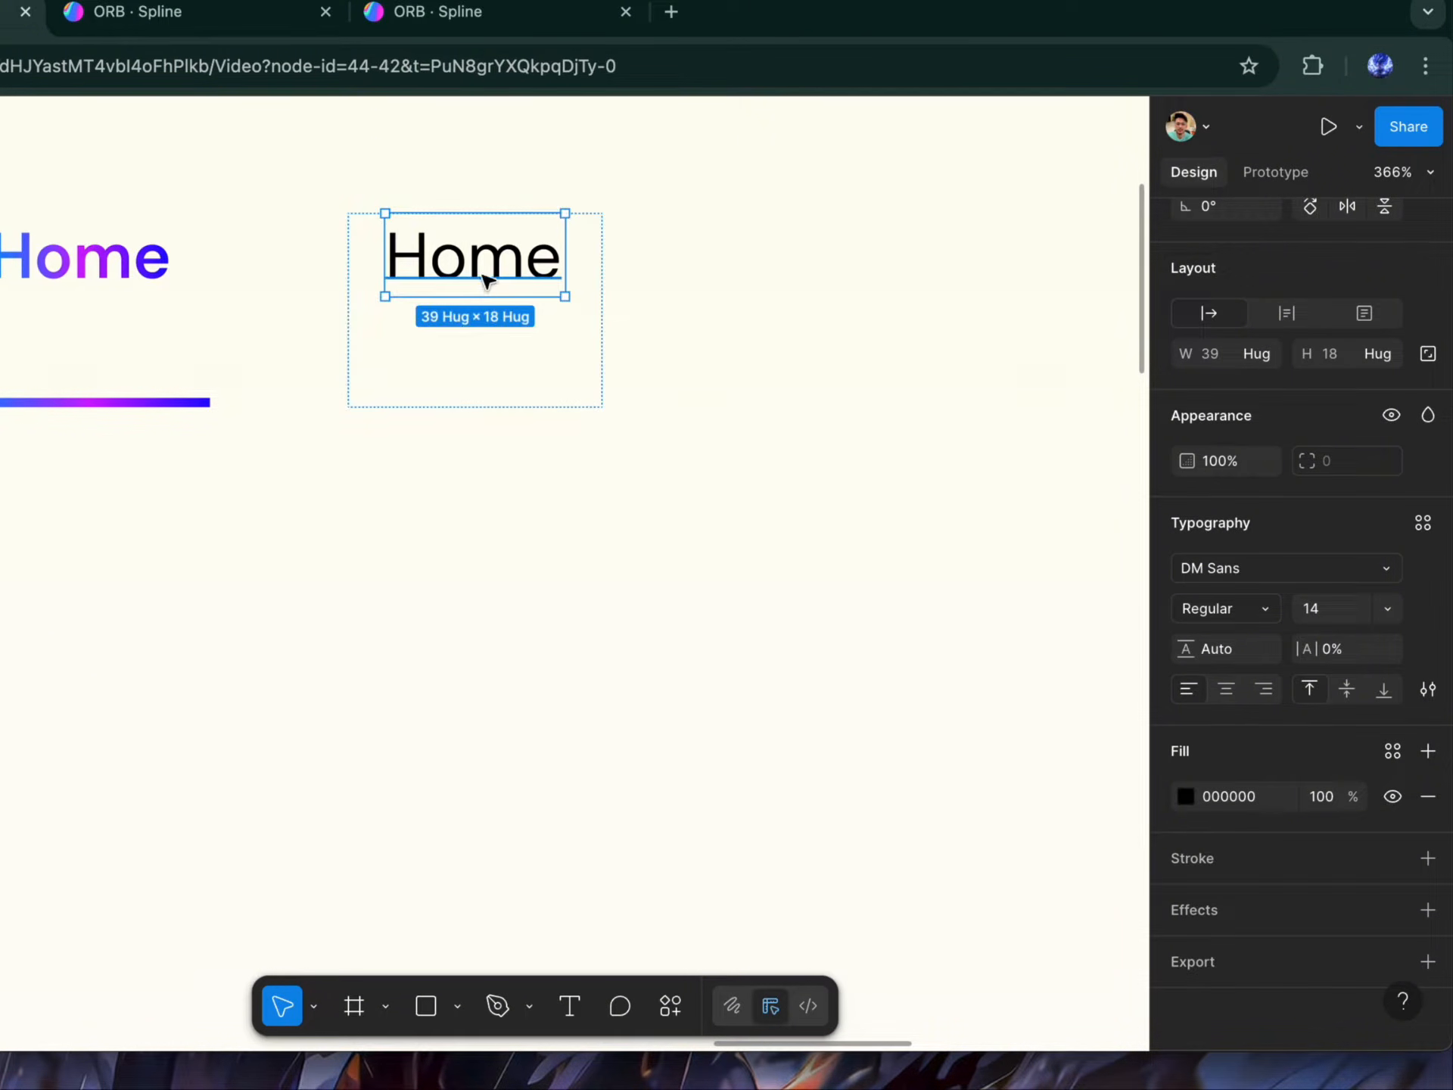
Step: Change the copied item's text to "Solutions"
{"action": "double_click", "coordinate": [484, 261]}
{"action": "type", "text": "Solutions"}
{"action": "left_click", "coordinate": [561, 478]}
{"action": "scroll", "coordinate": [561, 478], "scroll_direction": "down", "scroll_amount": 3}
{"action": "left_click", "coordinate": [492, 567]}
{"action": "scroll", "coordinate": [488, 566], "scroll_direction": "down", "scroll_amount": 3}
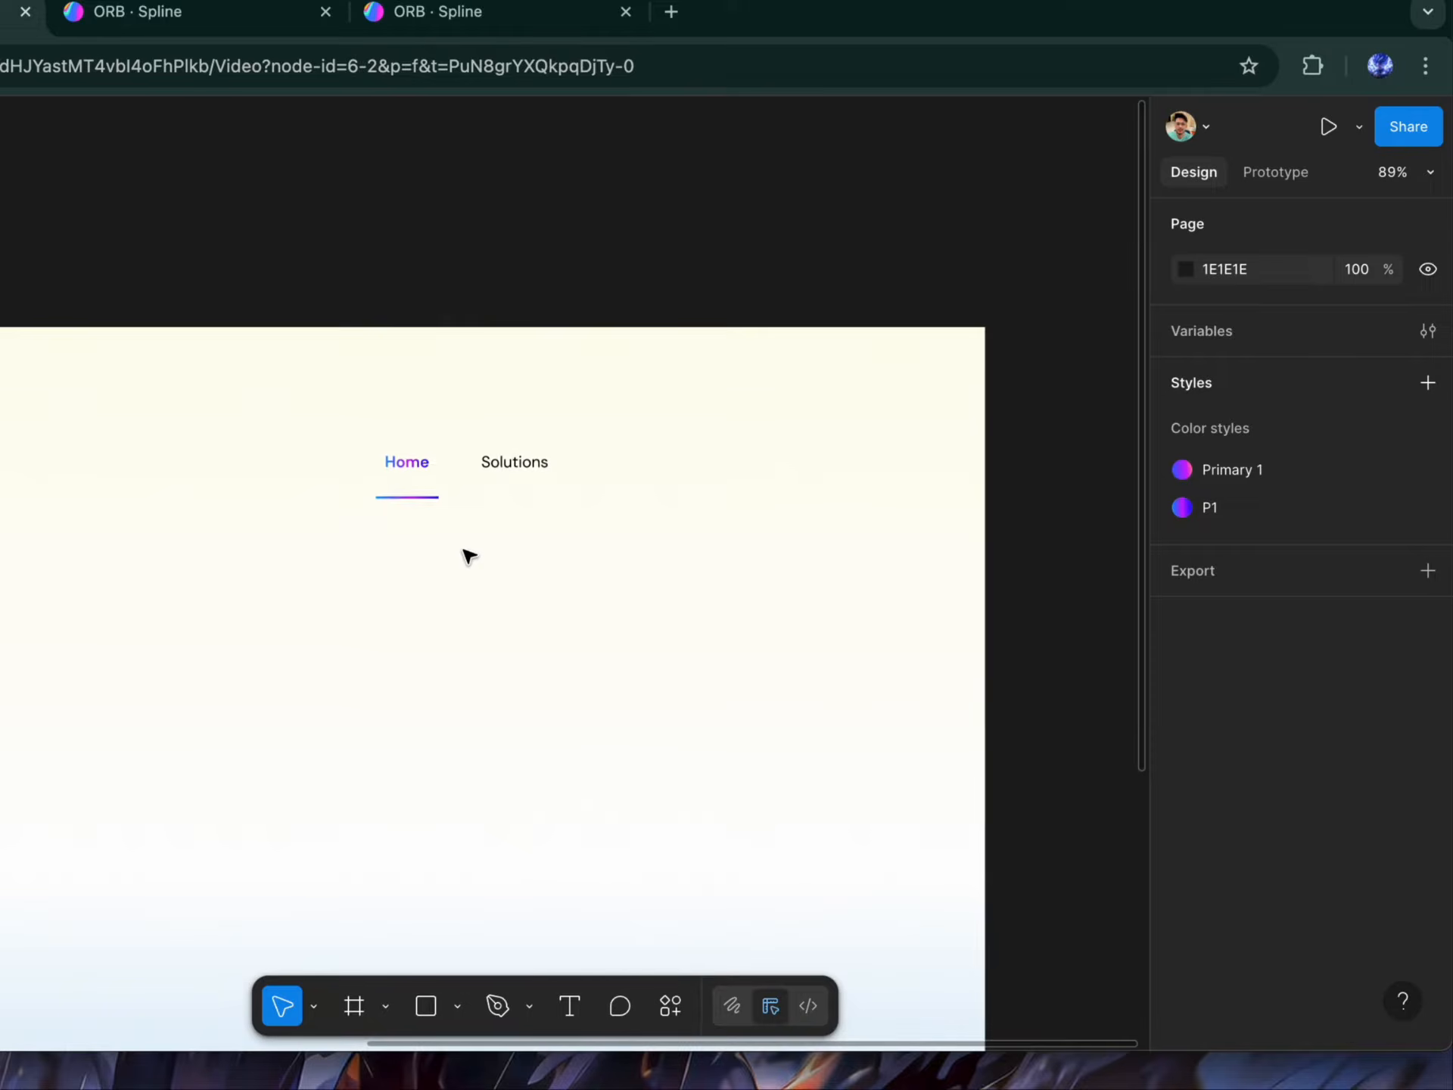
Step: Combine the Home and Solutions items in a horizontal auto layout with a gap of 28
{"action": "left_click", "coordinate": [382, 460]}
{"action": "left_click", "coordinate": [515, 461], "text": "shift"}
{"action": "left_click", "coordinate": [1426, 473]}
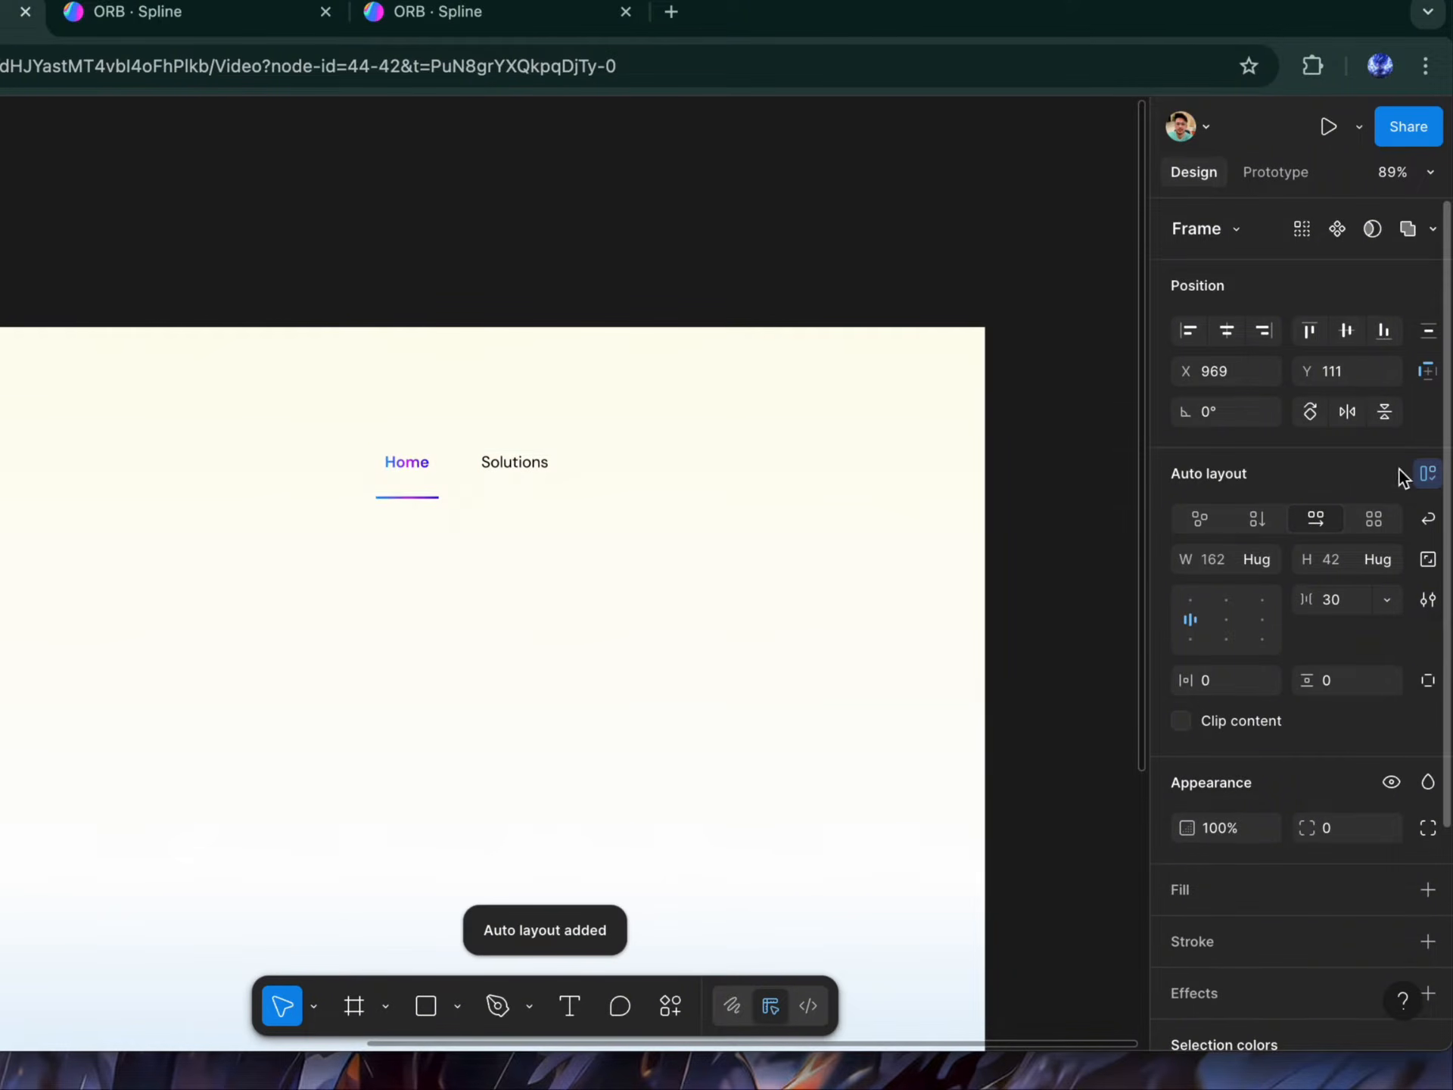
{"action": "key", "text": "Down"}
{"action": "key", "text": "Down"}
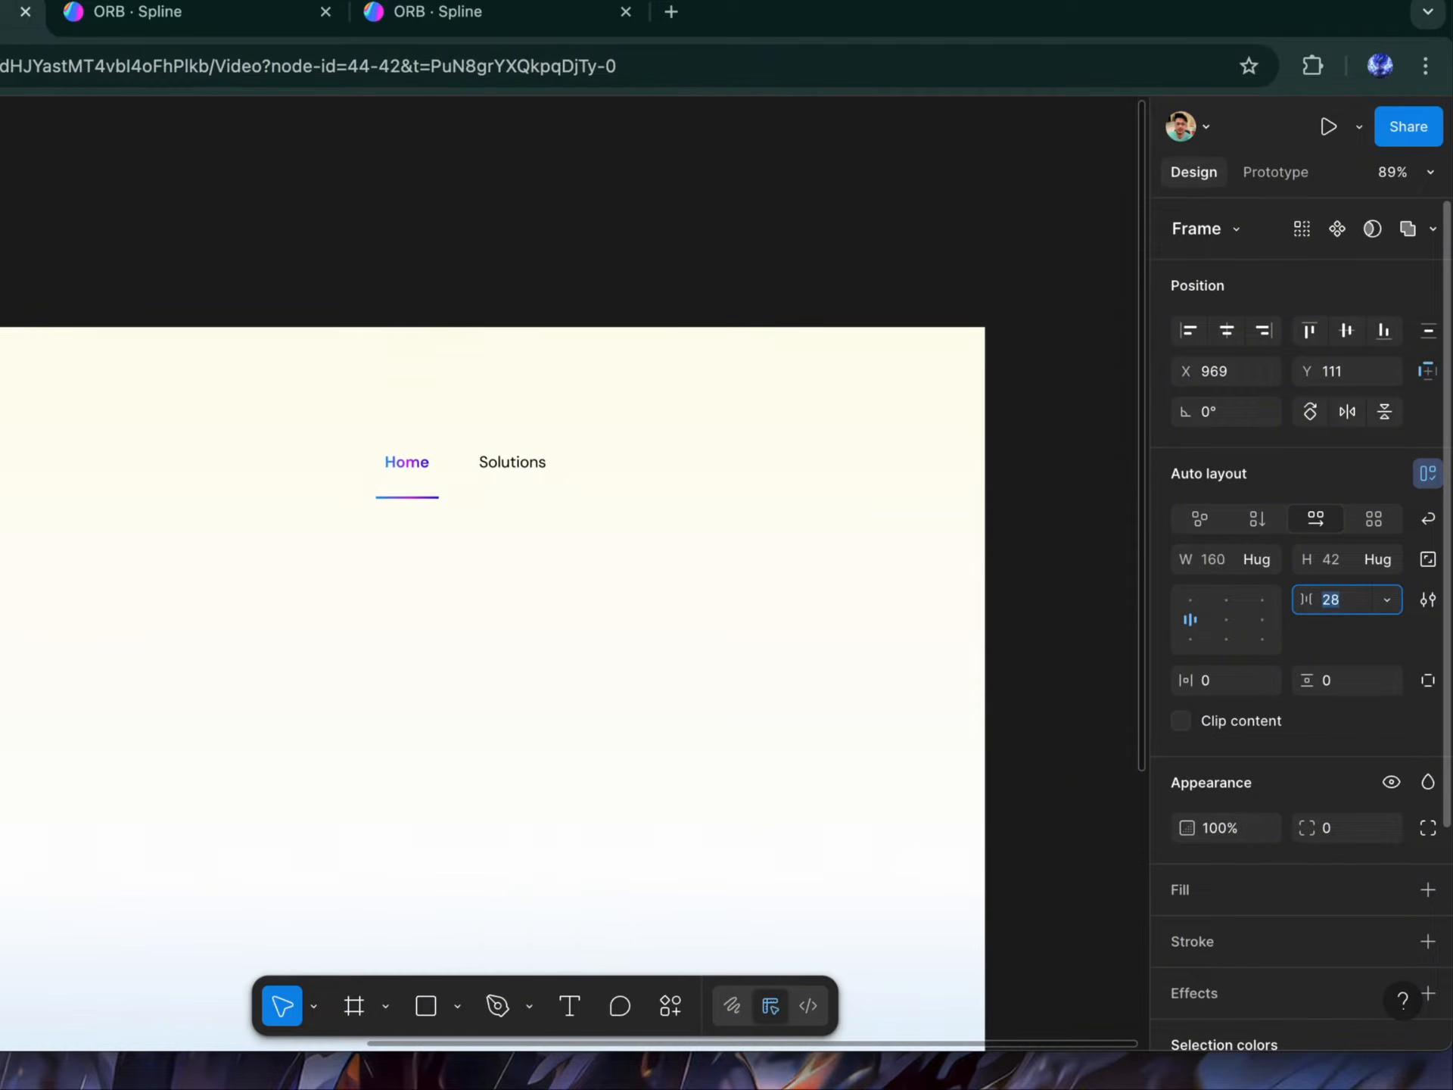
Step: Duplicate the Solutions item five times in the navigation row and move the whole row to the left in the frame
{"action": "double_click", "coordinate": [509, 474]}
{"action": "left_click_drag", "start_coordinate": [510, 474], "coordinate": [589, 471], "text": "alt"}
{"action": "left_click", "coordinate": [697, 690]}
{"action": "left_click_drag", "start_coordinate": [705, 478], "coordinate": [395, 478]}
{"action": "left_click", "coordinate": [334, 428]}
Step: Rename the first three duplicated navigation items to "Platform", "Pricing" and "Docs"
{"action": "double_click", "coordinate": [312, 465]}
{"action": "type", "text": "Platform"}
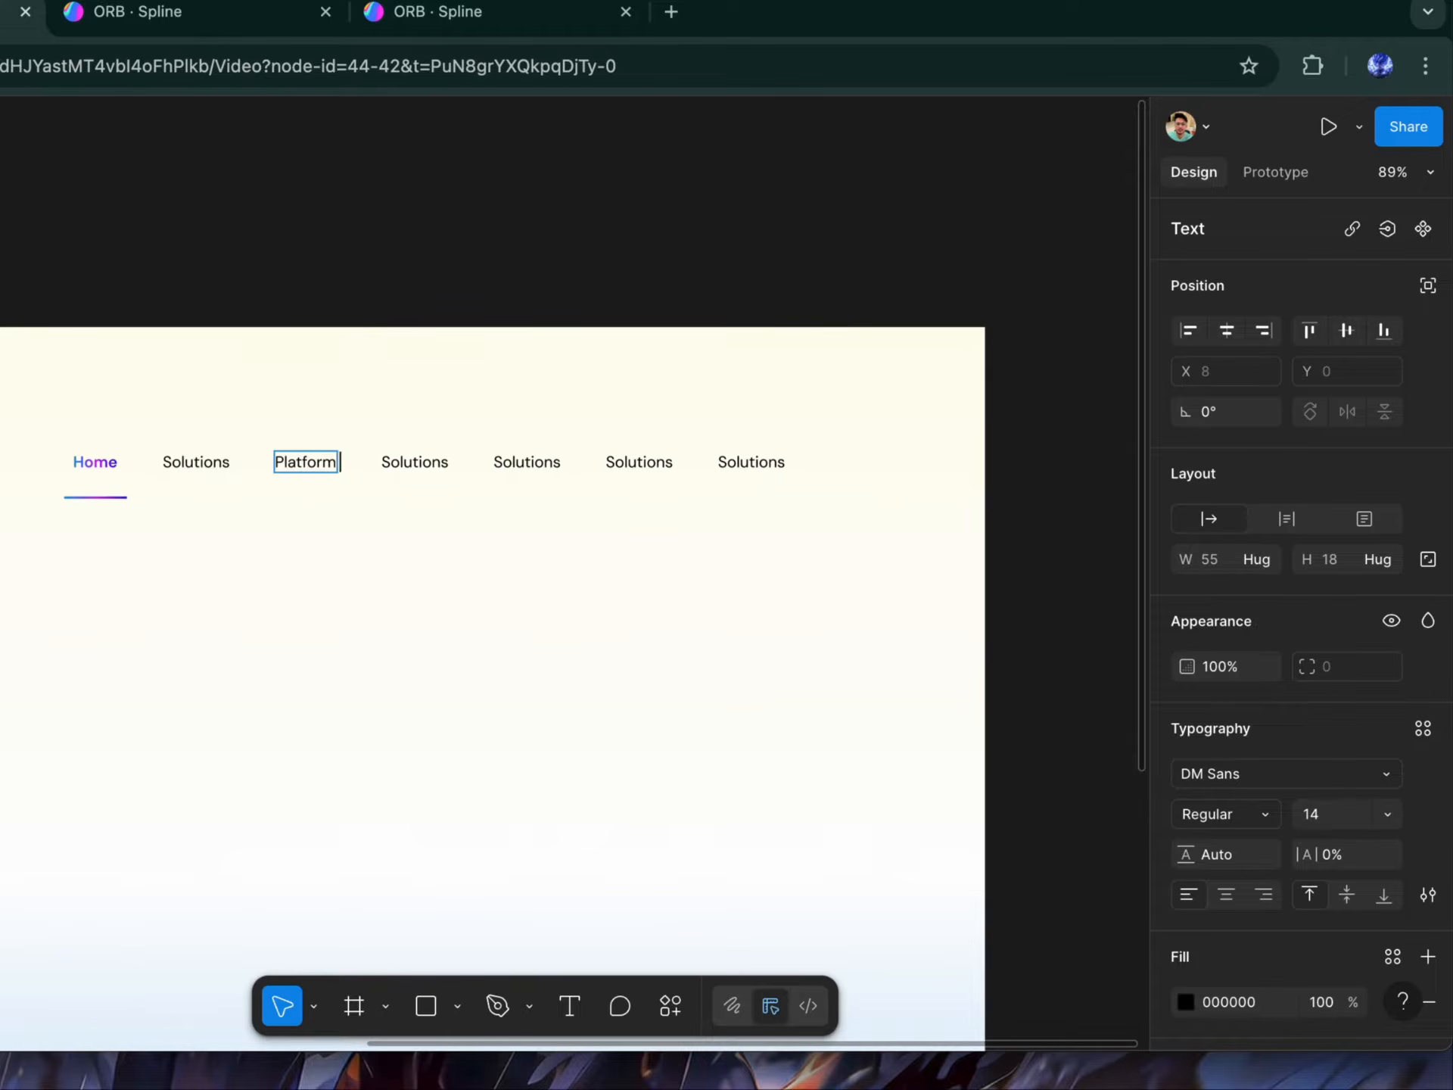
{"action": "double_click", "coordinate": [386, 462]}
{"action": "type", "text": "Pricing"}
{"action": "left_click", "coordinate": [506, 461]}
{"action": "double_click", "coordinate": [505, 462]}
{"action": "type", "text": "Docs"}
Step: Rename the item after Docs to "Blog" and delete the leftover Solutions item at the end of the row
{"action": "left_click", "coordinate": [564, 463]}
{"action": "double_click", "coordinate": [564, 464]}
{"action": "type", "text": "S"}
{"action": "left_click", "coordinate": [660, 471]}
{"action": "key", "text": "BackSpace"}
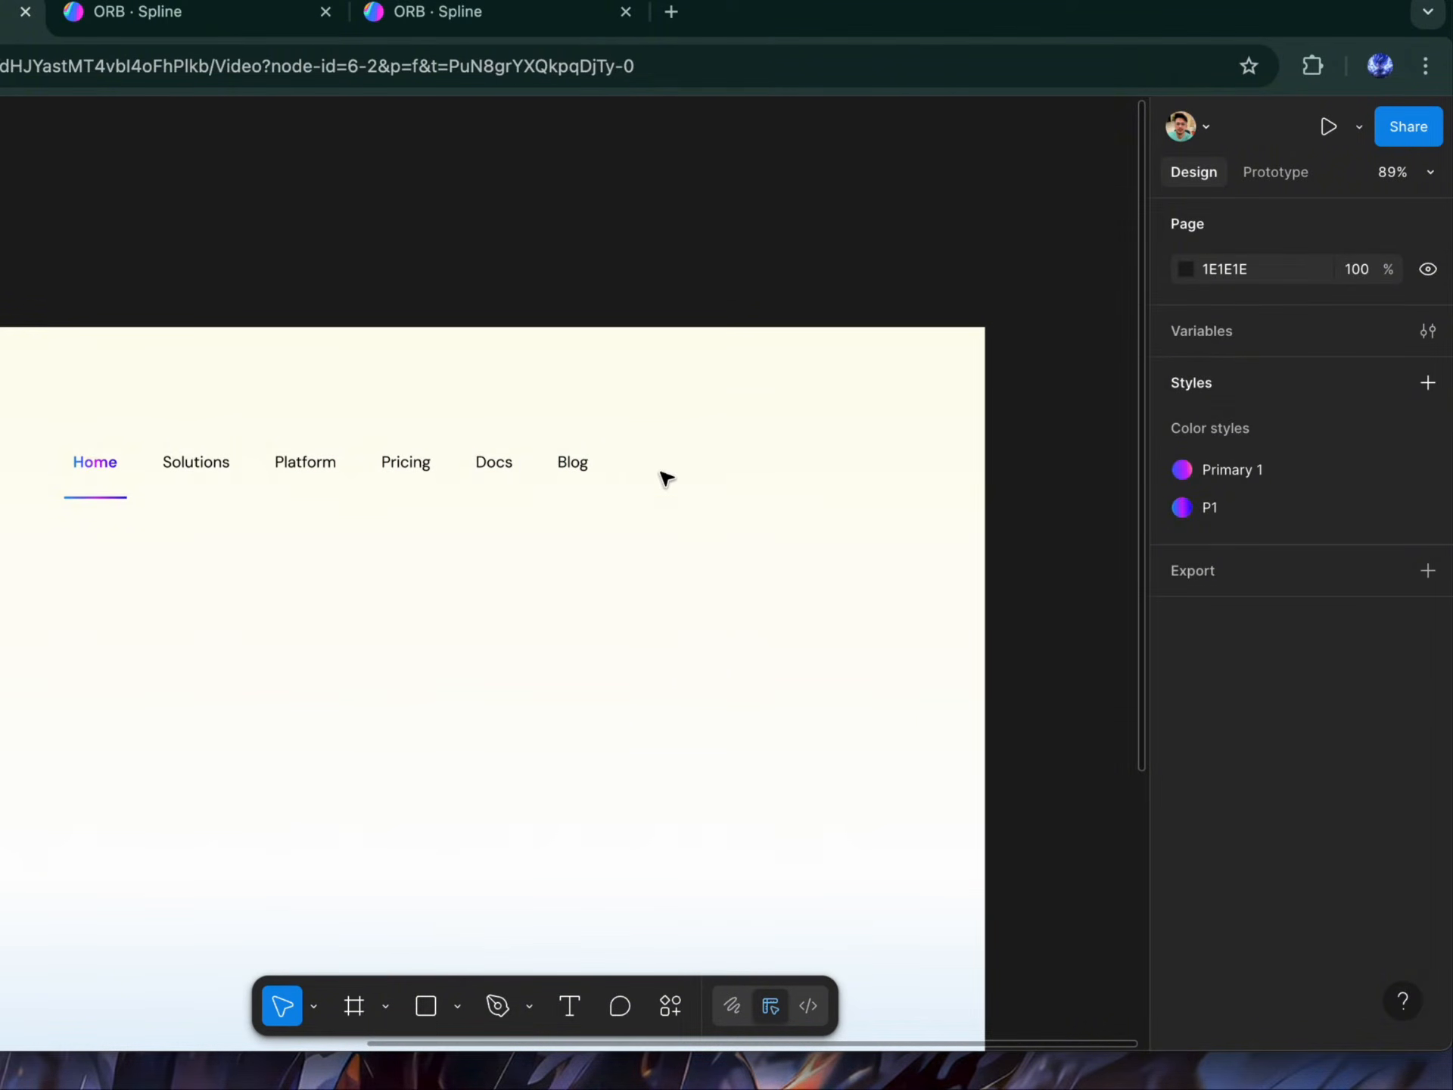
Step: Switch to Finder, bring the AetherGrid logo image into the Figma frame and place it near the frame's upper-left area at about X 111, Y 212
{"action": "left_click", "coordinate": [279, 463]}
{"action": "scroll", "coordinate": [279, 464], "scroll_direction": "down", "scroll_amount": 3}
{"action": "left_click", "coordinate": [452, 248]}
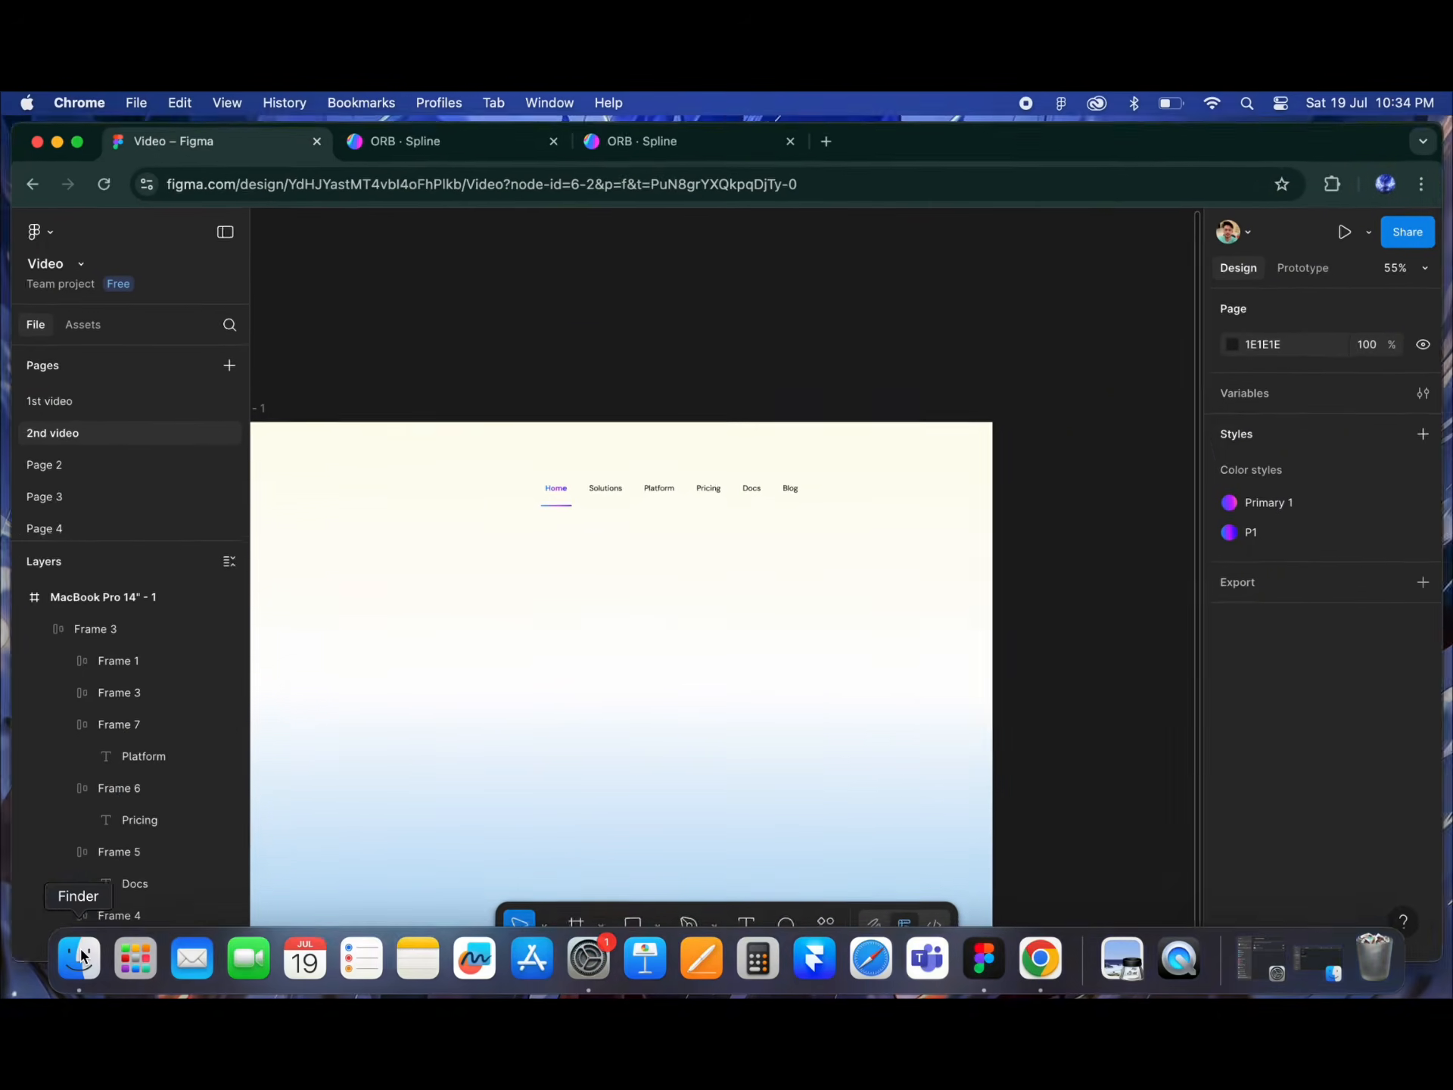
{"action": "left_click", "coordinate": [78, 956]}
{"action": "left_click", "coordinate": [336, 426]}
{"action": "left_click", "coordinate": [815, 369]}
{"action": "left_click_drag", "start_coordinate": [815, 368], "coordinate": [711, 779]}
{"action": "key", "text": "shift+1"}
{"action": "left_click_drag", "start_coordinate": [765, 660], "coordinate": [452, 491]}
{"action": "scroll", "coordinate": [562, 480], "scroll_direction": "up", "scroll_amount": 5}
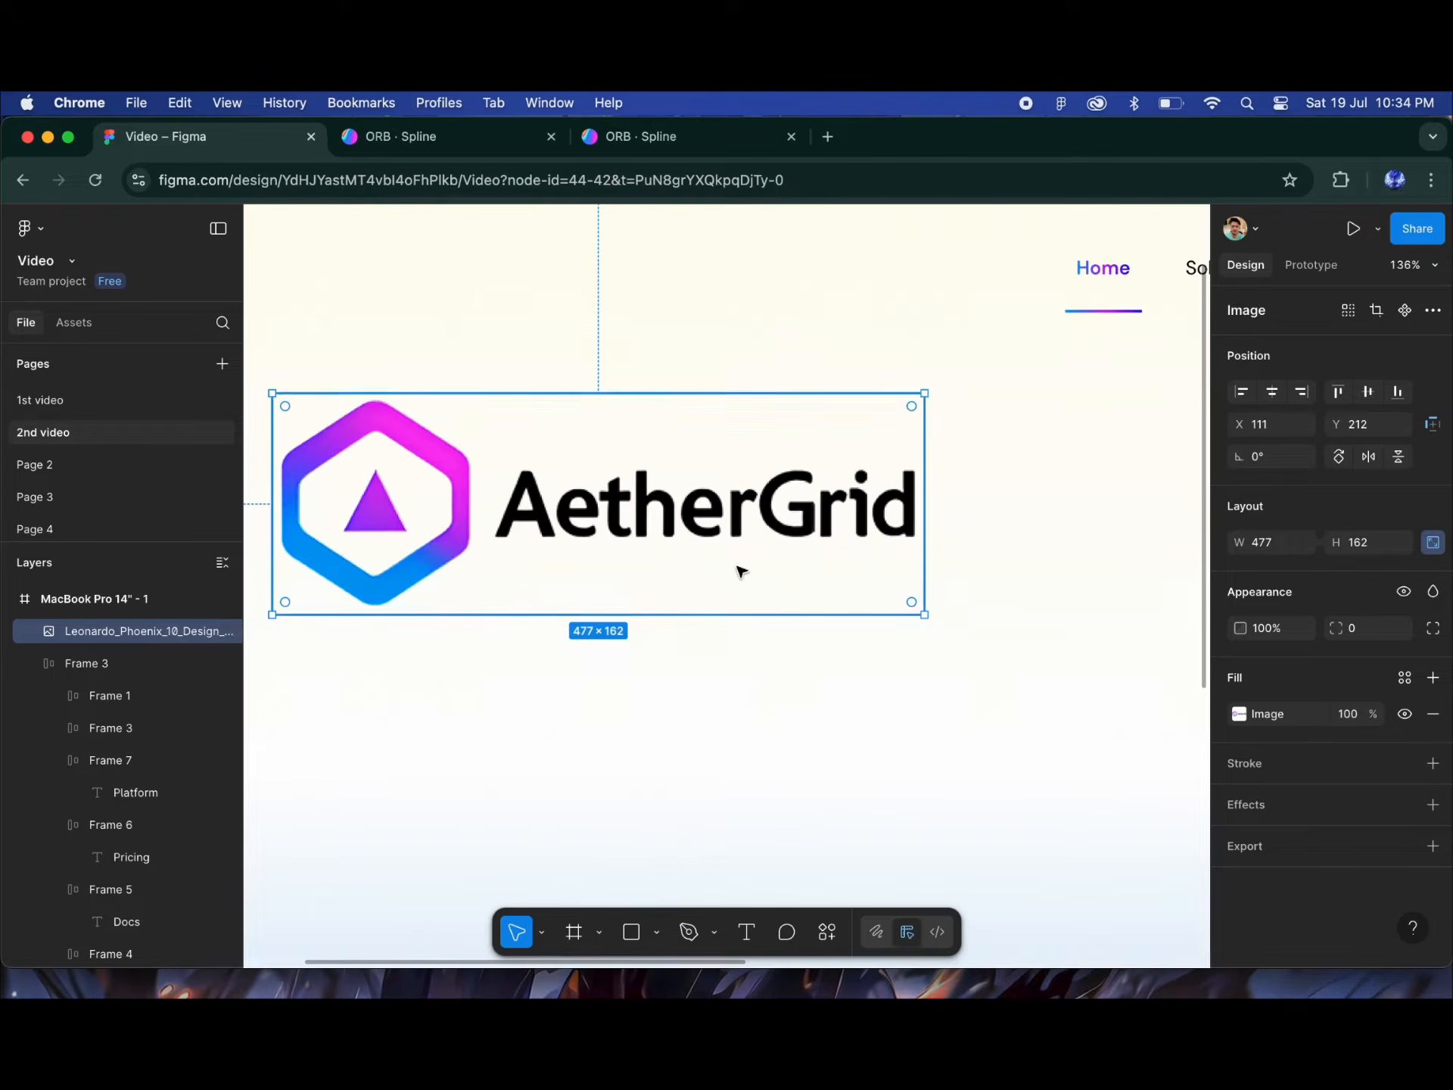
Step: Scale the AetherGrid logo proportionally to a height of 42 and move it level with the navigation items at Y 104
{"action": "type", "text": "42"}
{"action": "key", "text": "Return"}
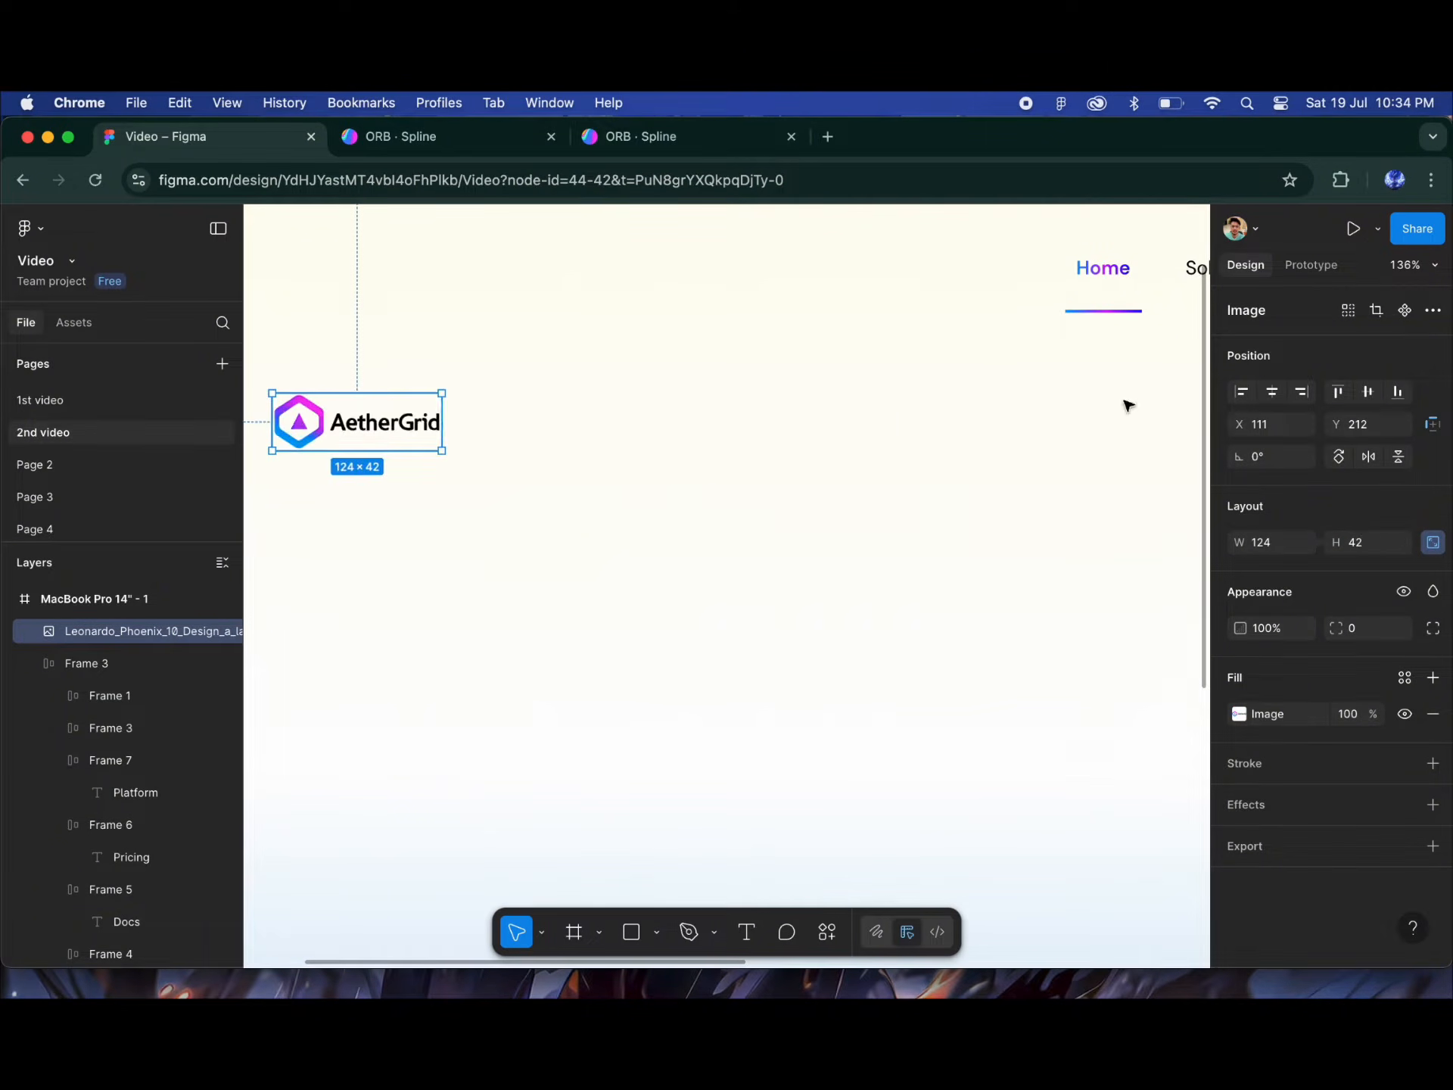
{"action": "scroll", "coordinate": [506, 440], "scroll_direction": "down", "scroll_amount": 4}
{"action": "left_click", "coordinate": [1003, 340]}
{"action": "left_click_drag", "start_coordinate": [419, 429], "coordinate": [419, 345]}
Step: Show the 12-column layout guide on the MacBook Pro 14" frame
{"action": "left_click", "coordinate": [335, 230]}
{"action": "key", "text": "shift+g"}
{"action": "scroll", "coordinate": [1309, 912], "scroll_direction": "down", "scroll_amount": 4}
{"action": "left_click", "coordinate": [1404, 884]}
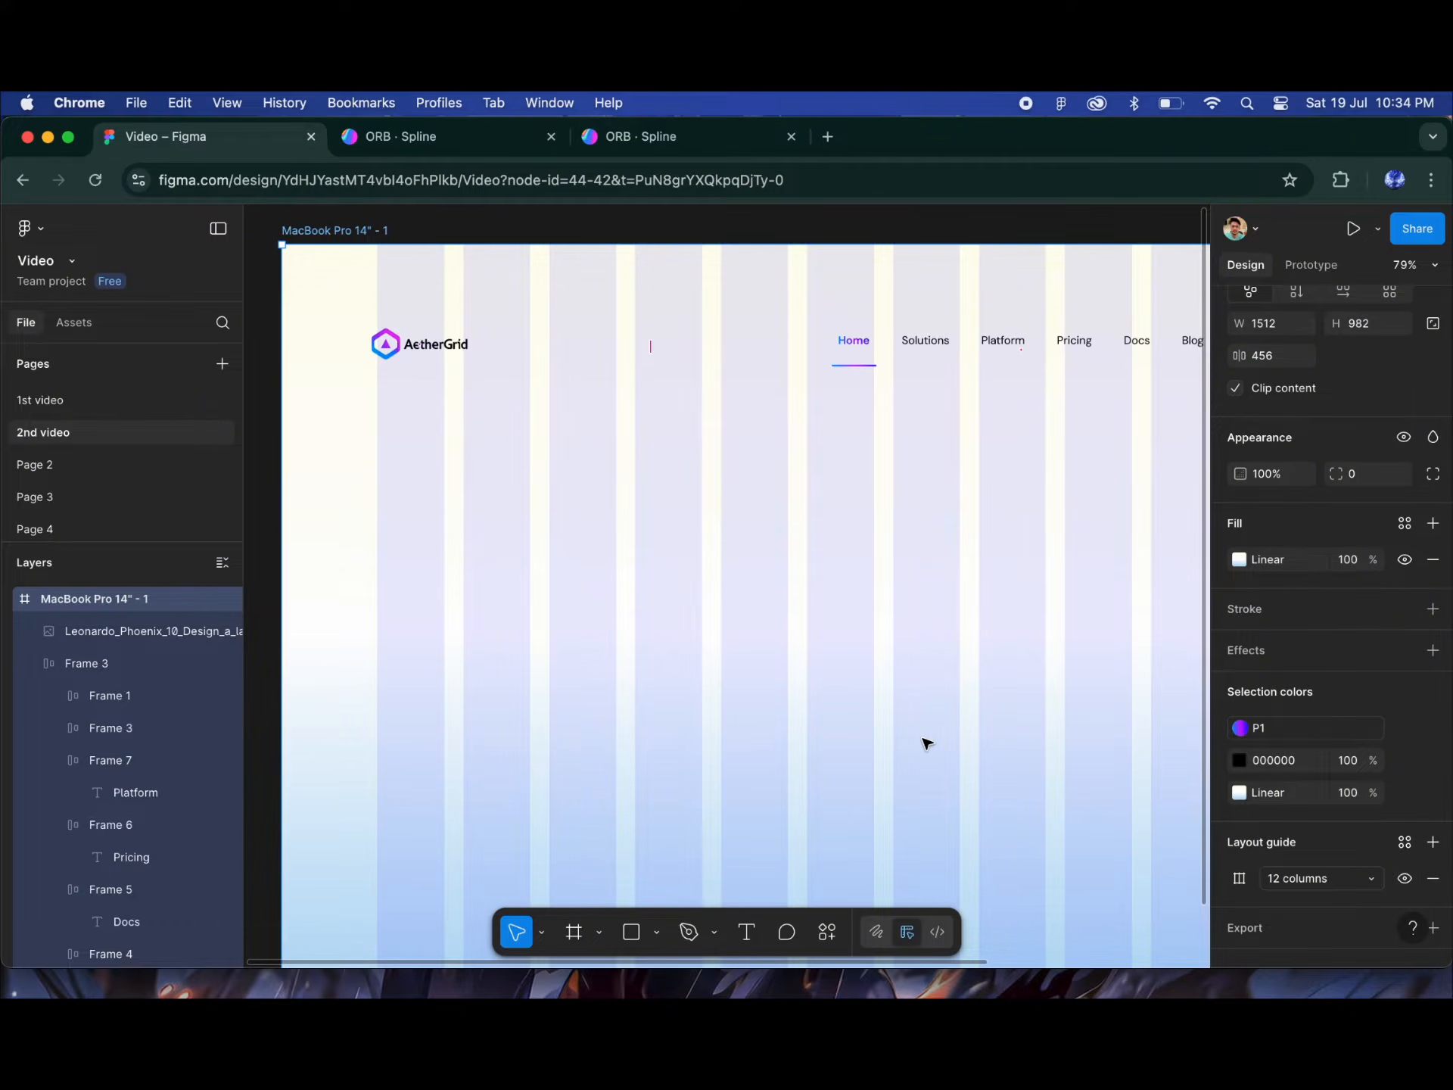
{"action": "key", "text": "shift+1"}
Step: Combine the logo and the navigation row in a horizontal auto layout with automatic spacing
{"action": "left_click", "coordinate": [457, 385]}
{"action": "scroll", "coordinate": [449, 420], "scroll_direction": "up", "scroll_amount": 3}
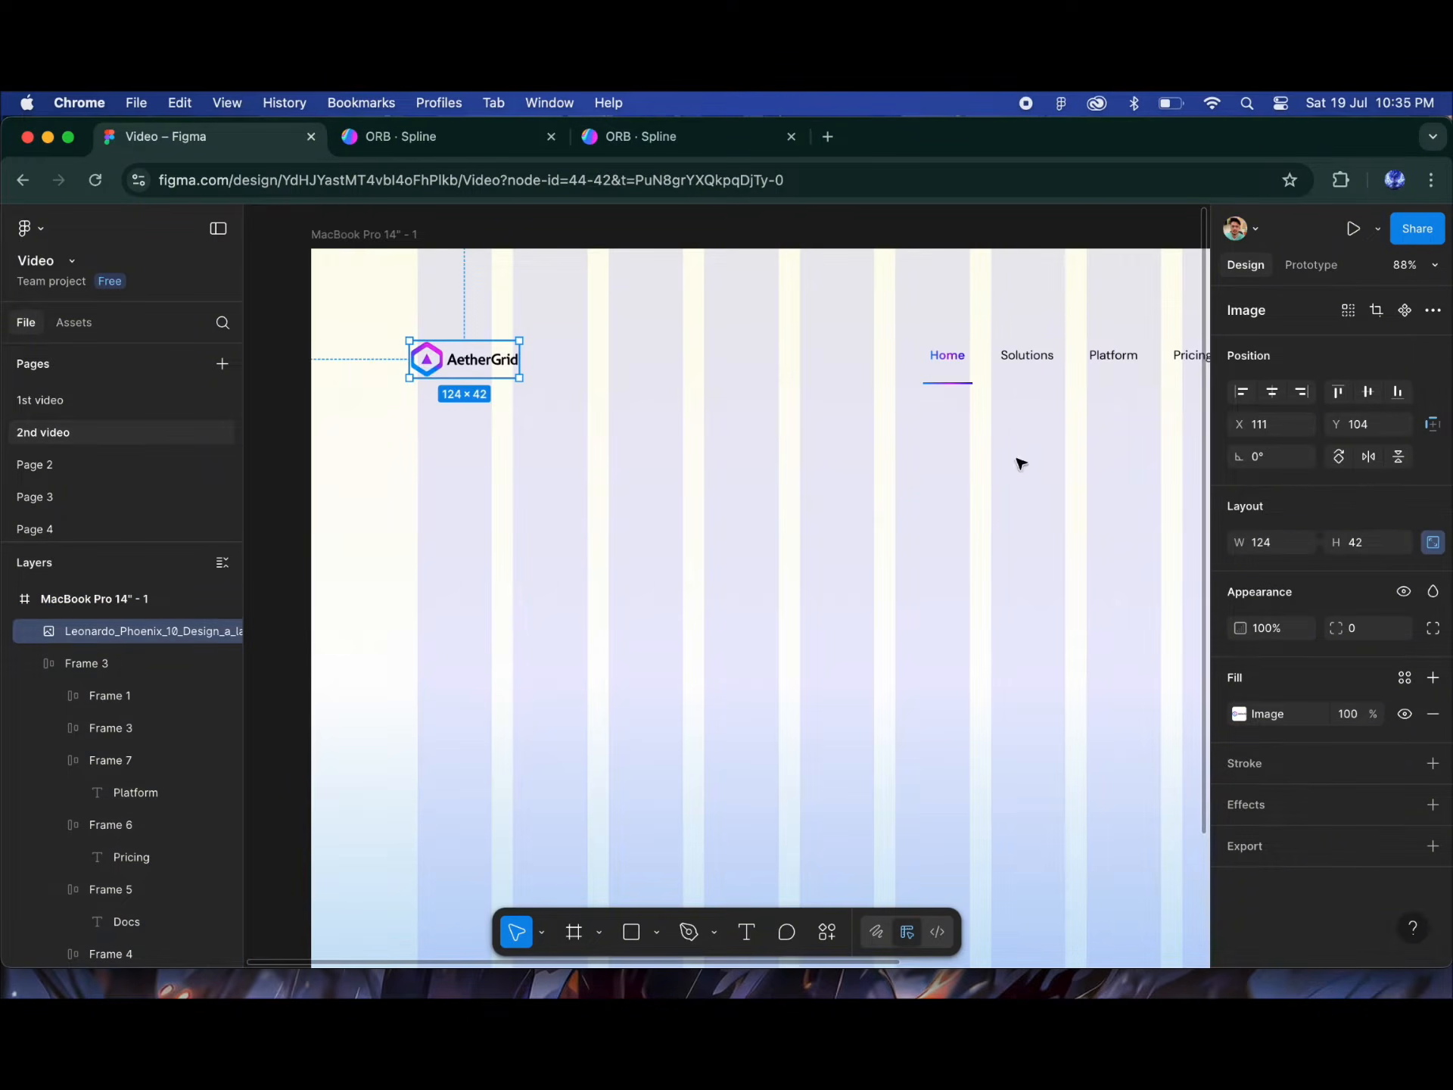
{"action": "left_click", "coordinate": [974, 342], "text": "shift"}
{"action": "key", "text": "shift+a"}
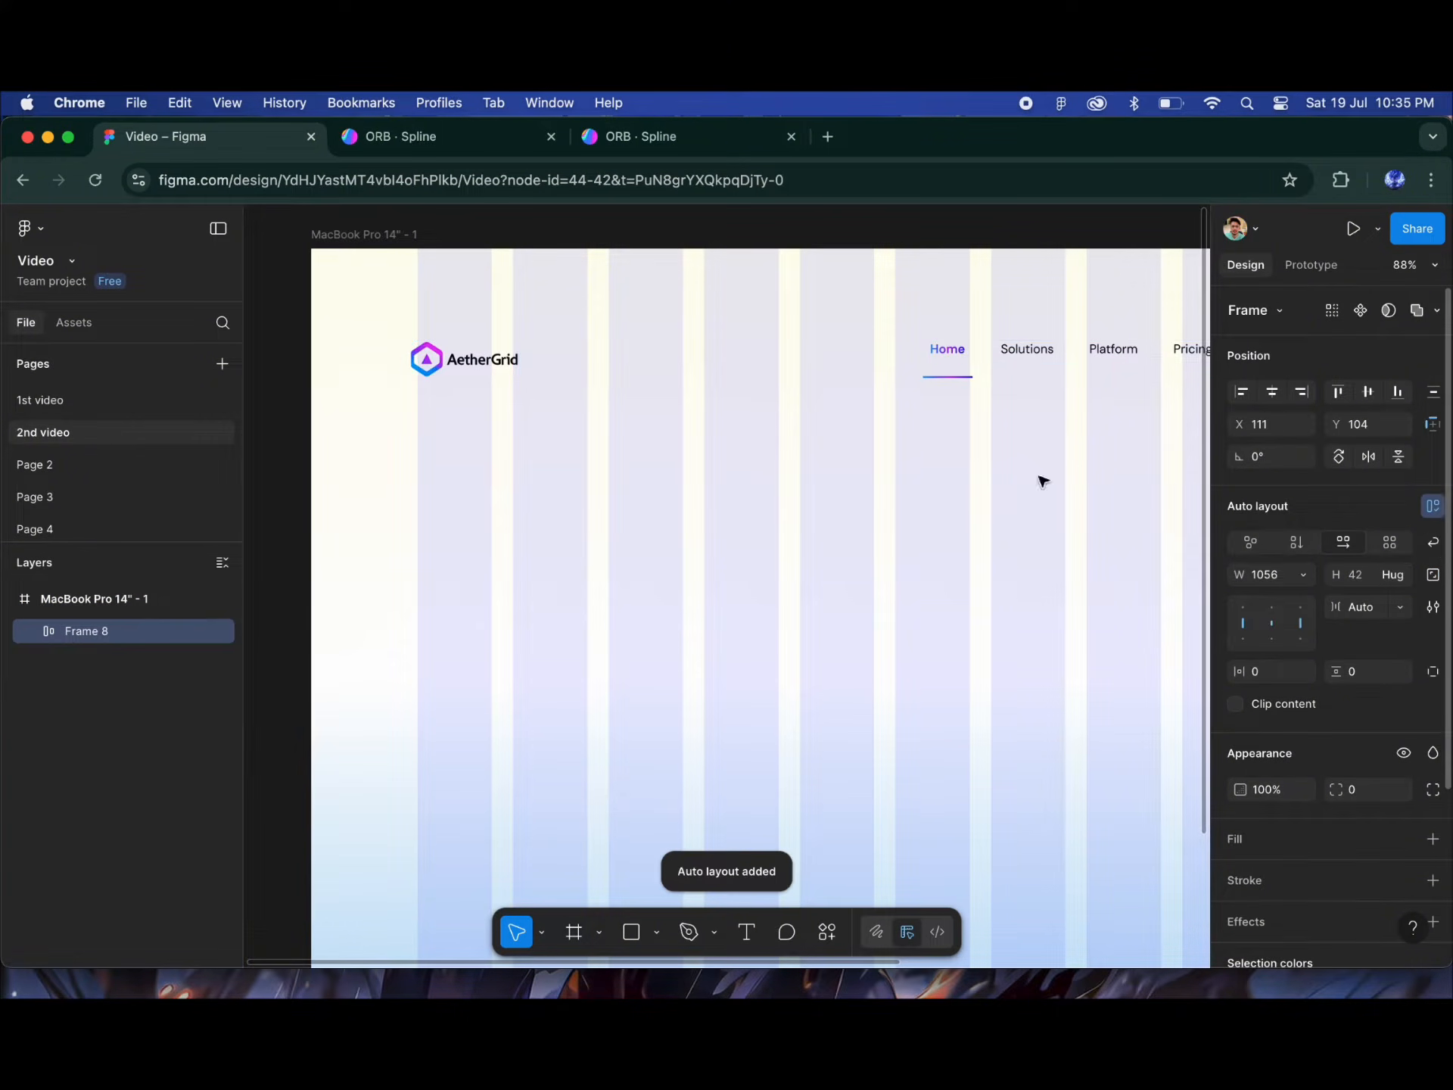
Step: Widen the logo and navigation bar to 1272 so it reaches the last guide column
{"action": "key", "text": "shift+1"}
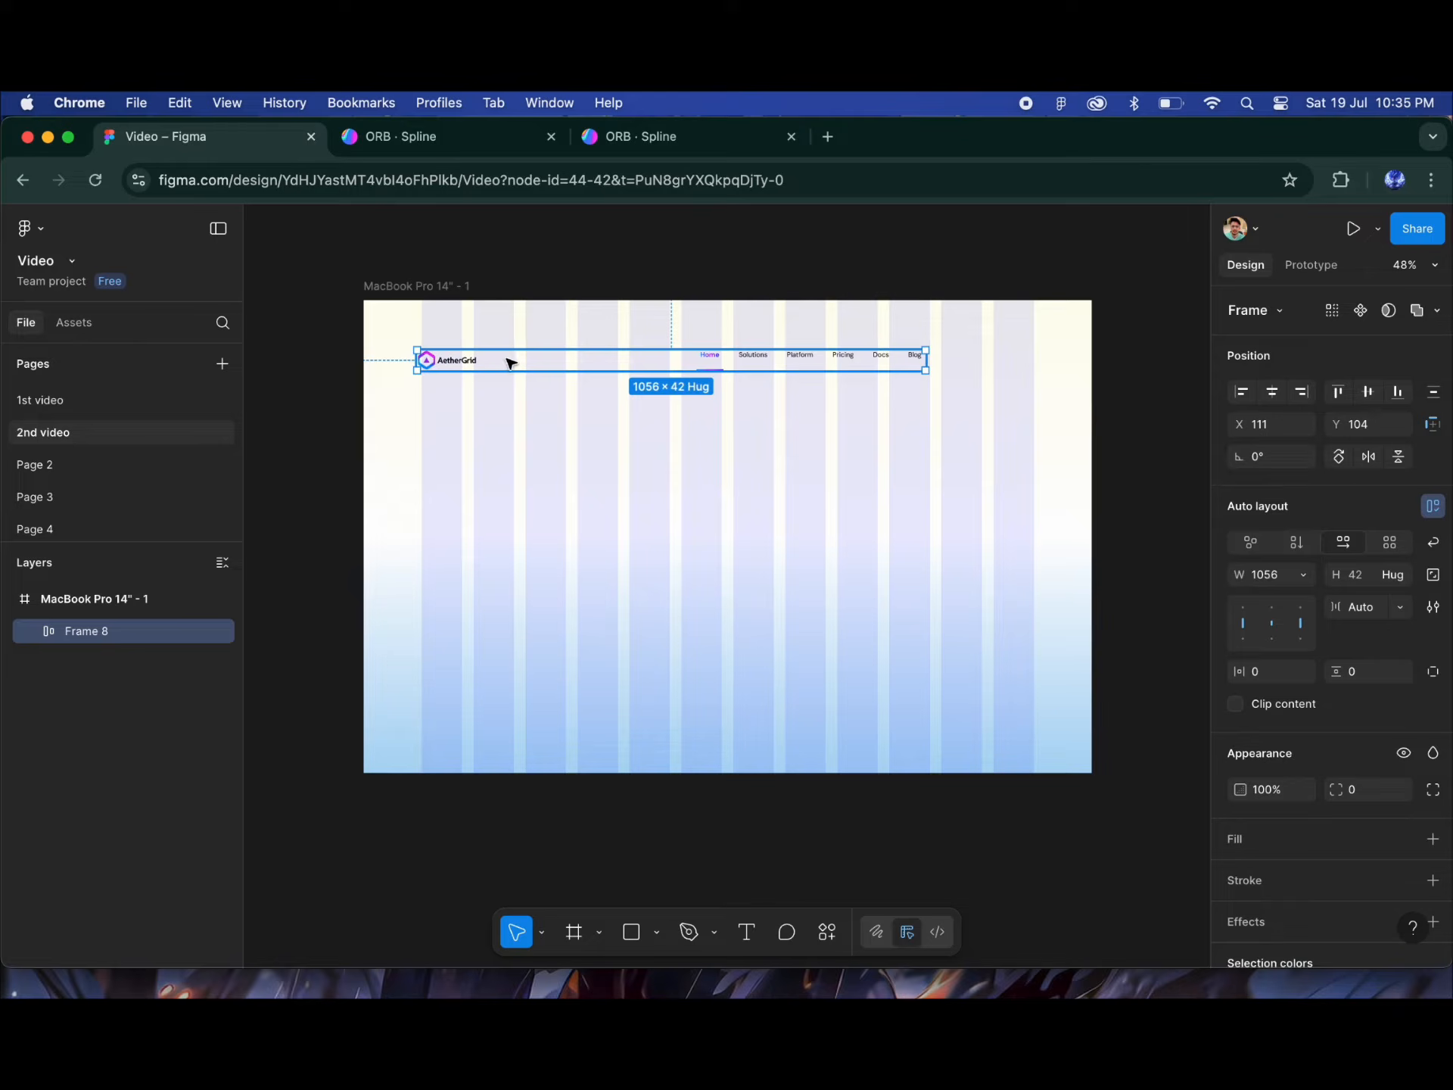
{"action": "left_click_drag", "start_coordinate": [930, 347], "coordinate": [1034, 348]}
{"action": "scroll", "coordinate": [603, 348], "scroll_direction": "up", "scroll_amount": 5}
Step: Align the navigation bar with the frame's top edge and shift it down to Y 40, with its start at X 120
{"action": "left_click_drag", "start_coordinate": [540, 530], "coordinate": [538, 390]}
{"action": "left_click", "coordinate": [1338, 395]}
{"action": "key", "text": "shift+Down"}
{"action": "key", "text": "shift+Down"}
{"action": "key", "text": "shift+Down"}
{"action": "key", "text": "shift+Down"}
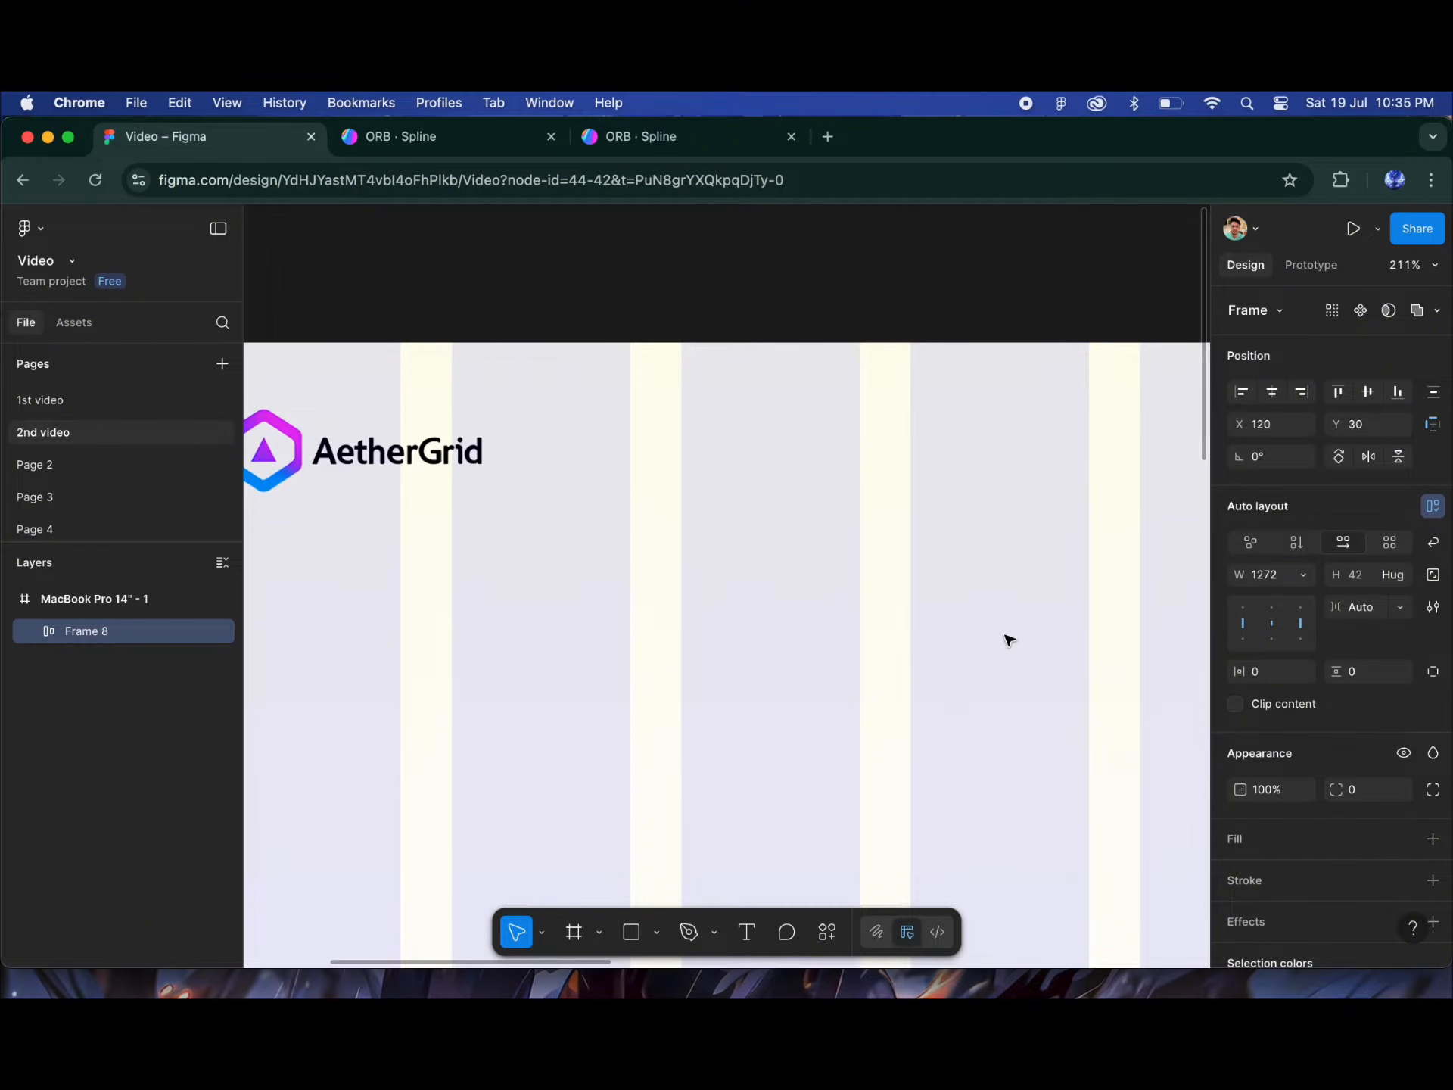
Step: Hide the layout guide and wrap the navigation bar in a new vertical auto layout frame
{"action": "scroll", "coordinate": [712, 784], "scroll_direction": "down", "scroll_amount": 5}
{"action": "key", "text": "shift+g"}
{"action": "left_click", "coordinate": [611, 302]}
{"action": "left_click", "coordinate": [386, 386]}
{"action": "right_click", "coordinate": [547, 384]}
{"action": "left_click", "coordinate": [684, 542]}
{"action": "key", "text": "shift+a"}
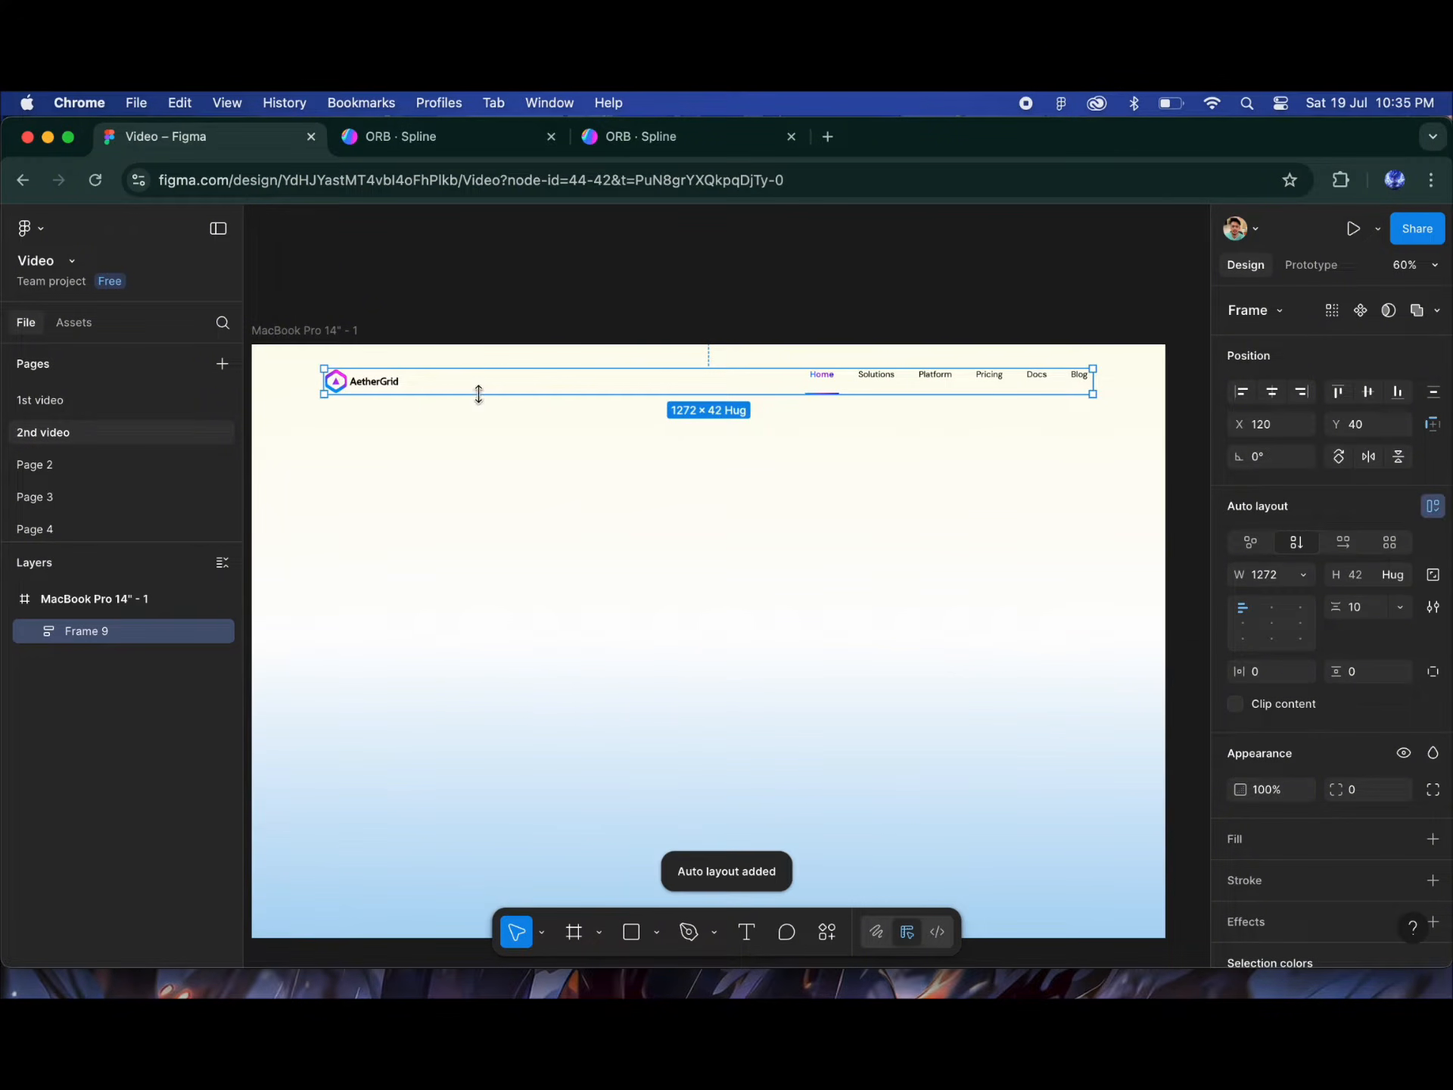
Step: Set the wrapper frame's vertical padding to 40 and align the wrapper with the top of the page frame at Y 0
{"action": "scroll", "coordinate": [405, 384], "scroll_direction": "up", "scroll_amount": 3}
{"action": "scroll", "coordinate": [405, 385], "scroll_direction": "up", "scroll_amount": 3}
{"action": "left_click", "coordinate": [1373, 673]}
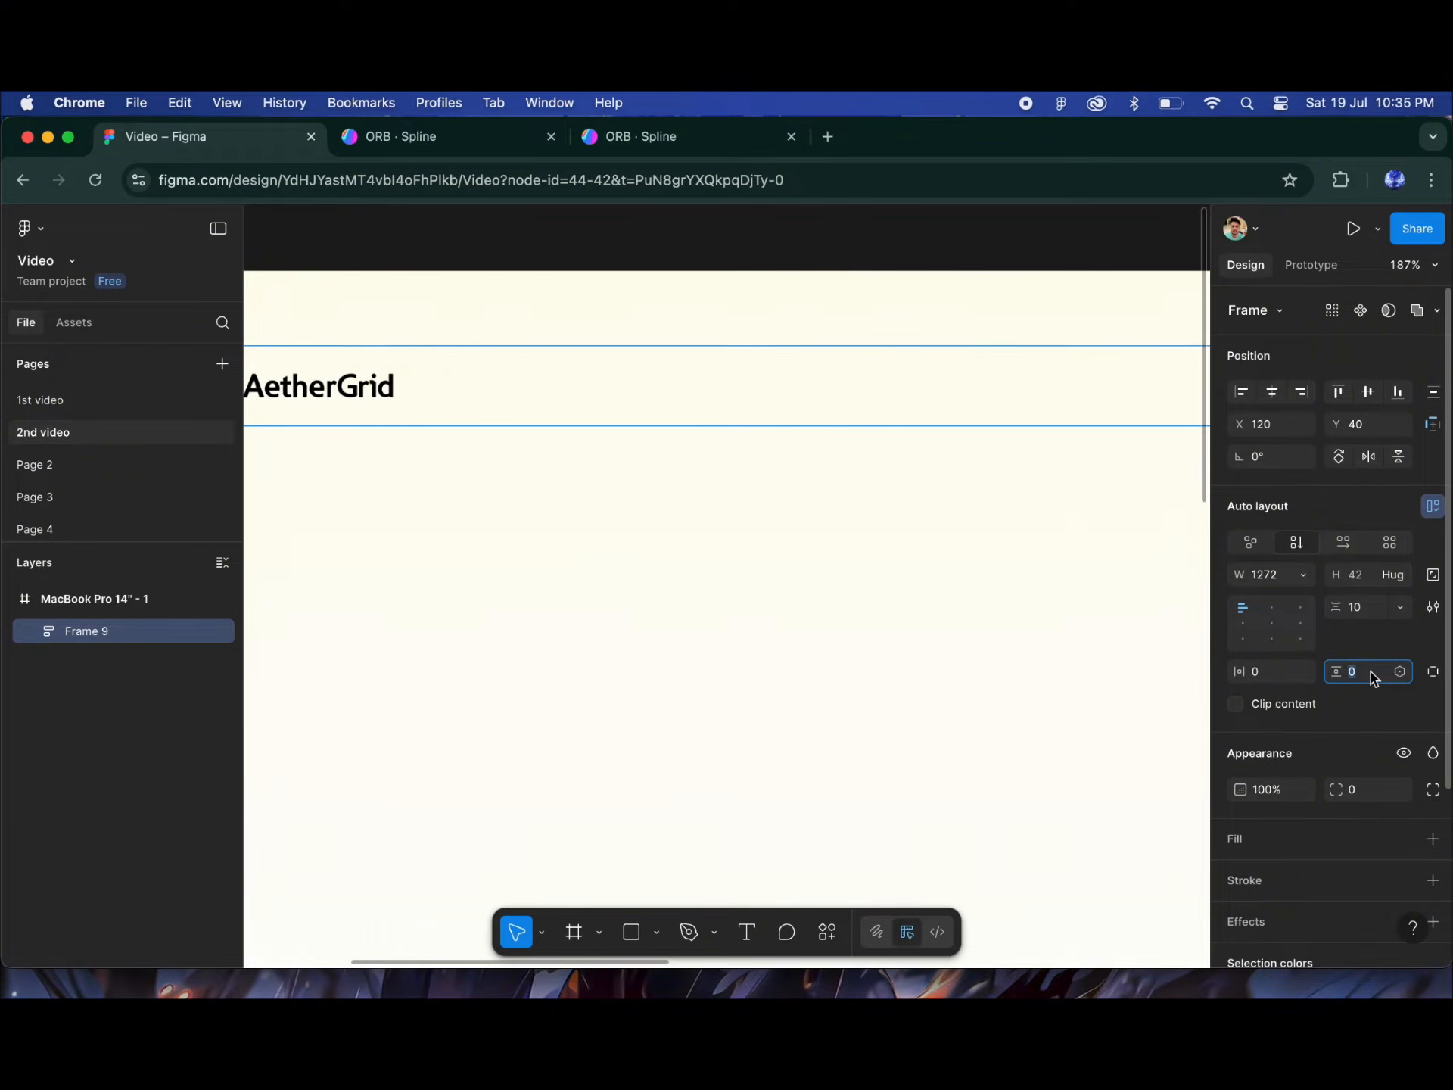
{"action": "type", "text": "40"}
{"action": "key", "text": "Return"}
{"action": "scroll", "coordinate": [464, 645], "scroll_direction": "down", "scroll_amount": 2}
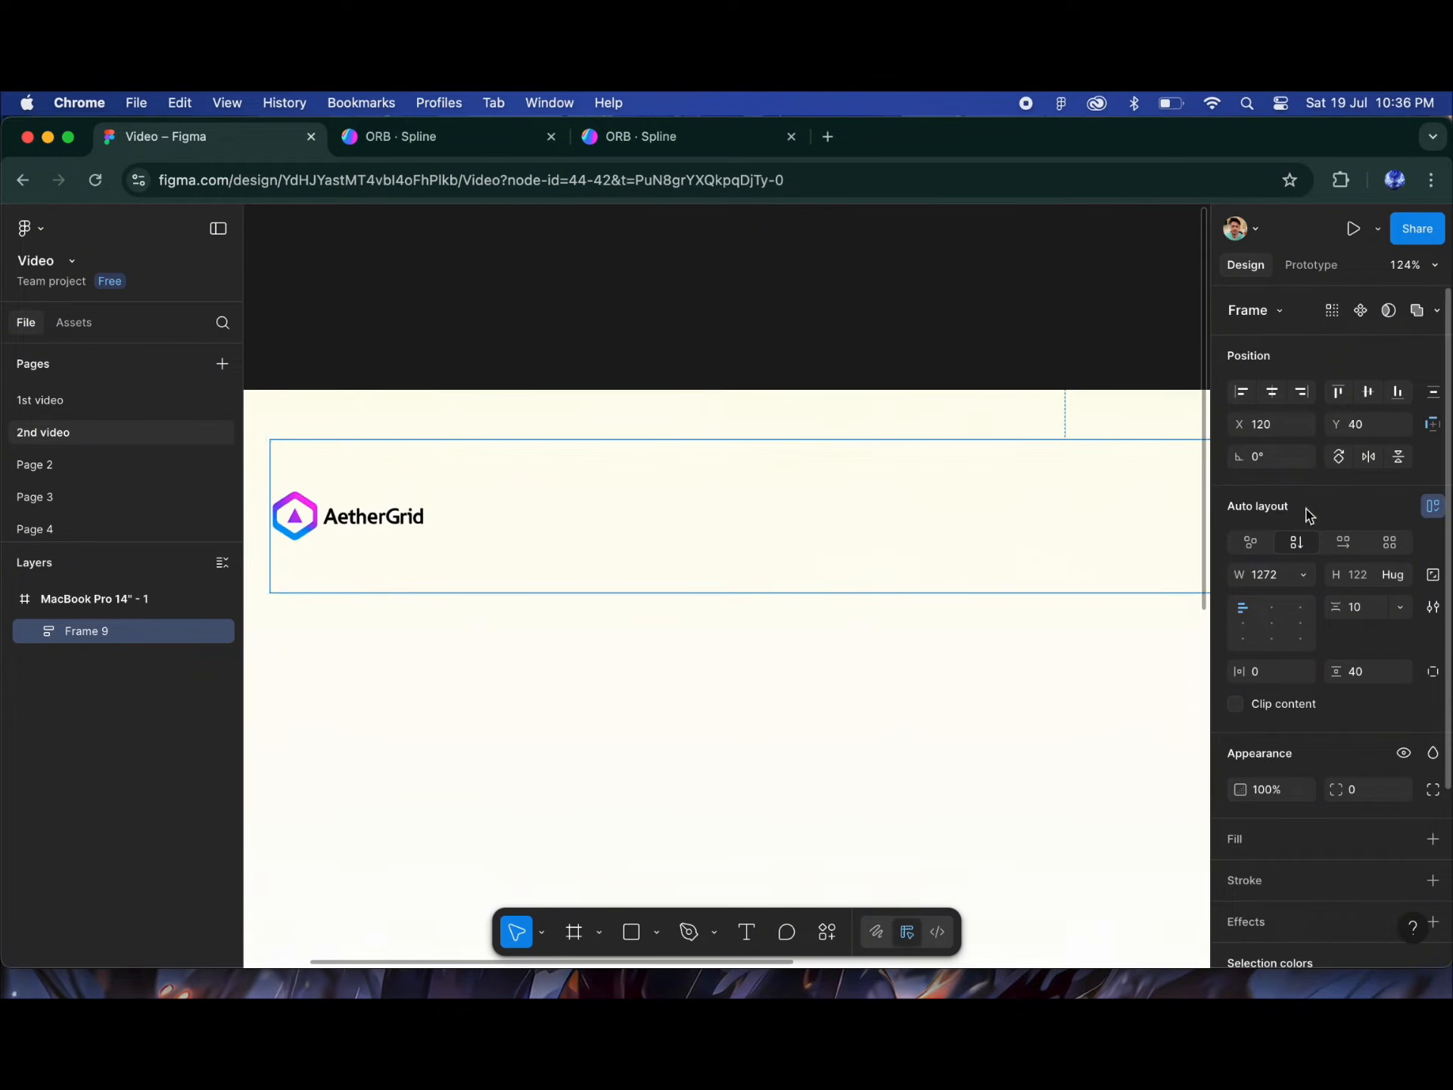
{"action": "scroll", "coordinate": [756, 434], "scroll_direction": "down", "scroll_amount": 5}
Step: Set the wrapper frame's horizontal padding to 120 and align it horizontally so it spans the page frame's full 1512 width
{"action": "key", "text": "Return"}
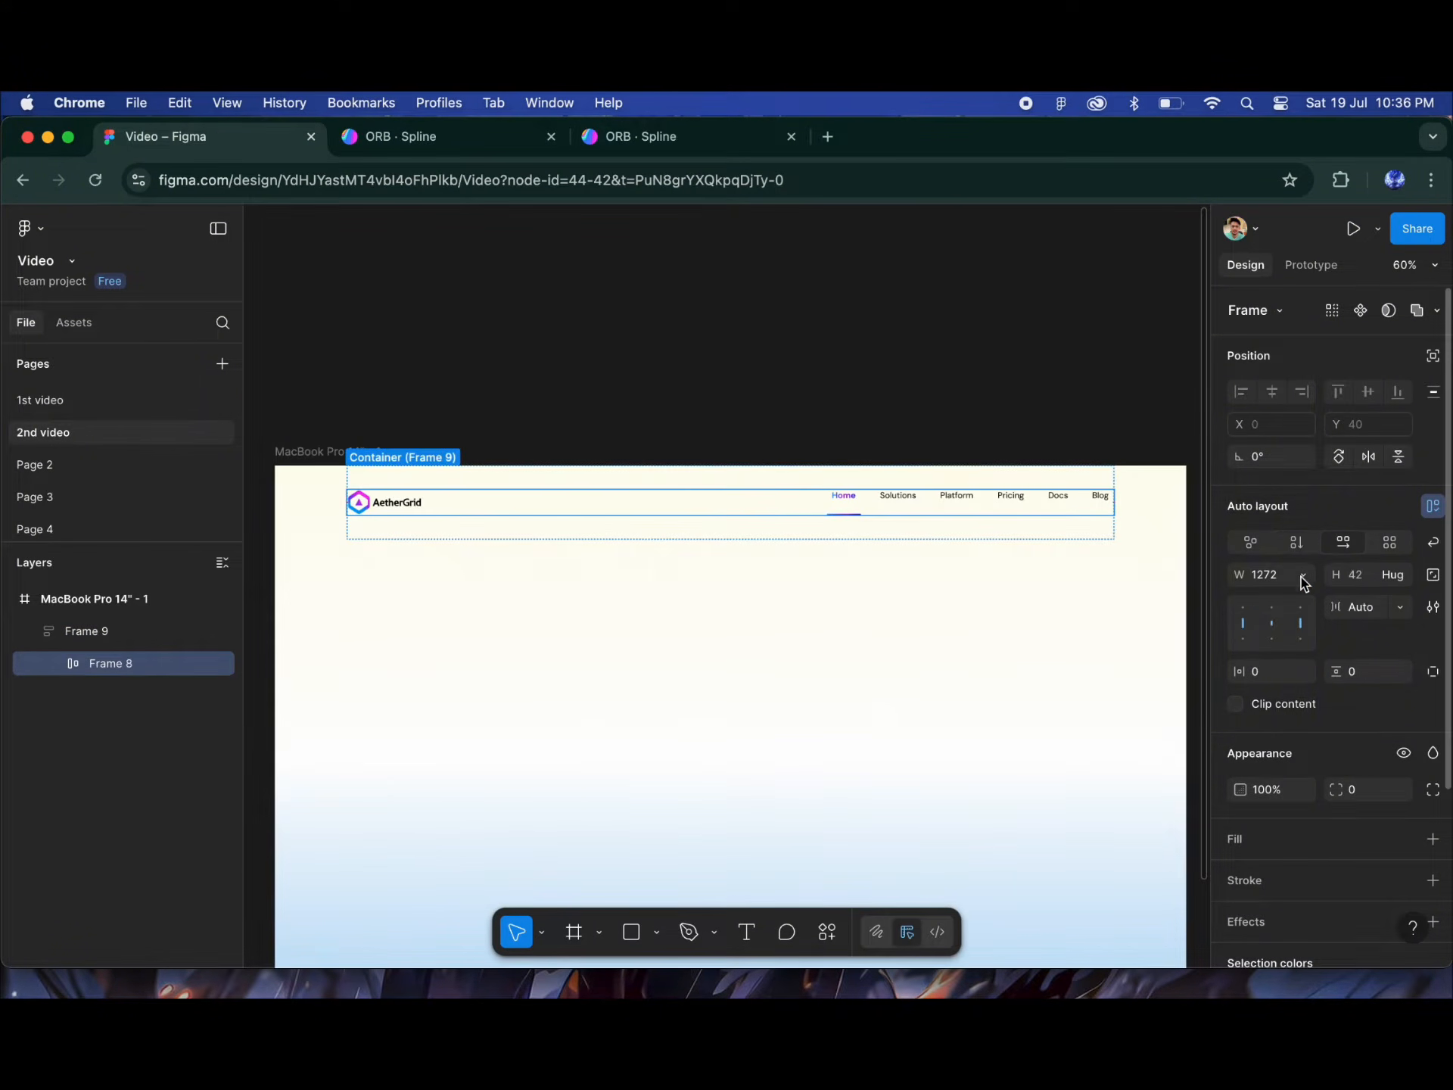
{"action": "left_click", "coordinate": [645, 480]}
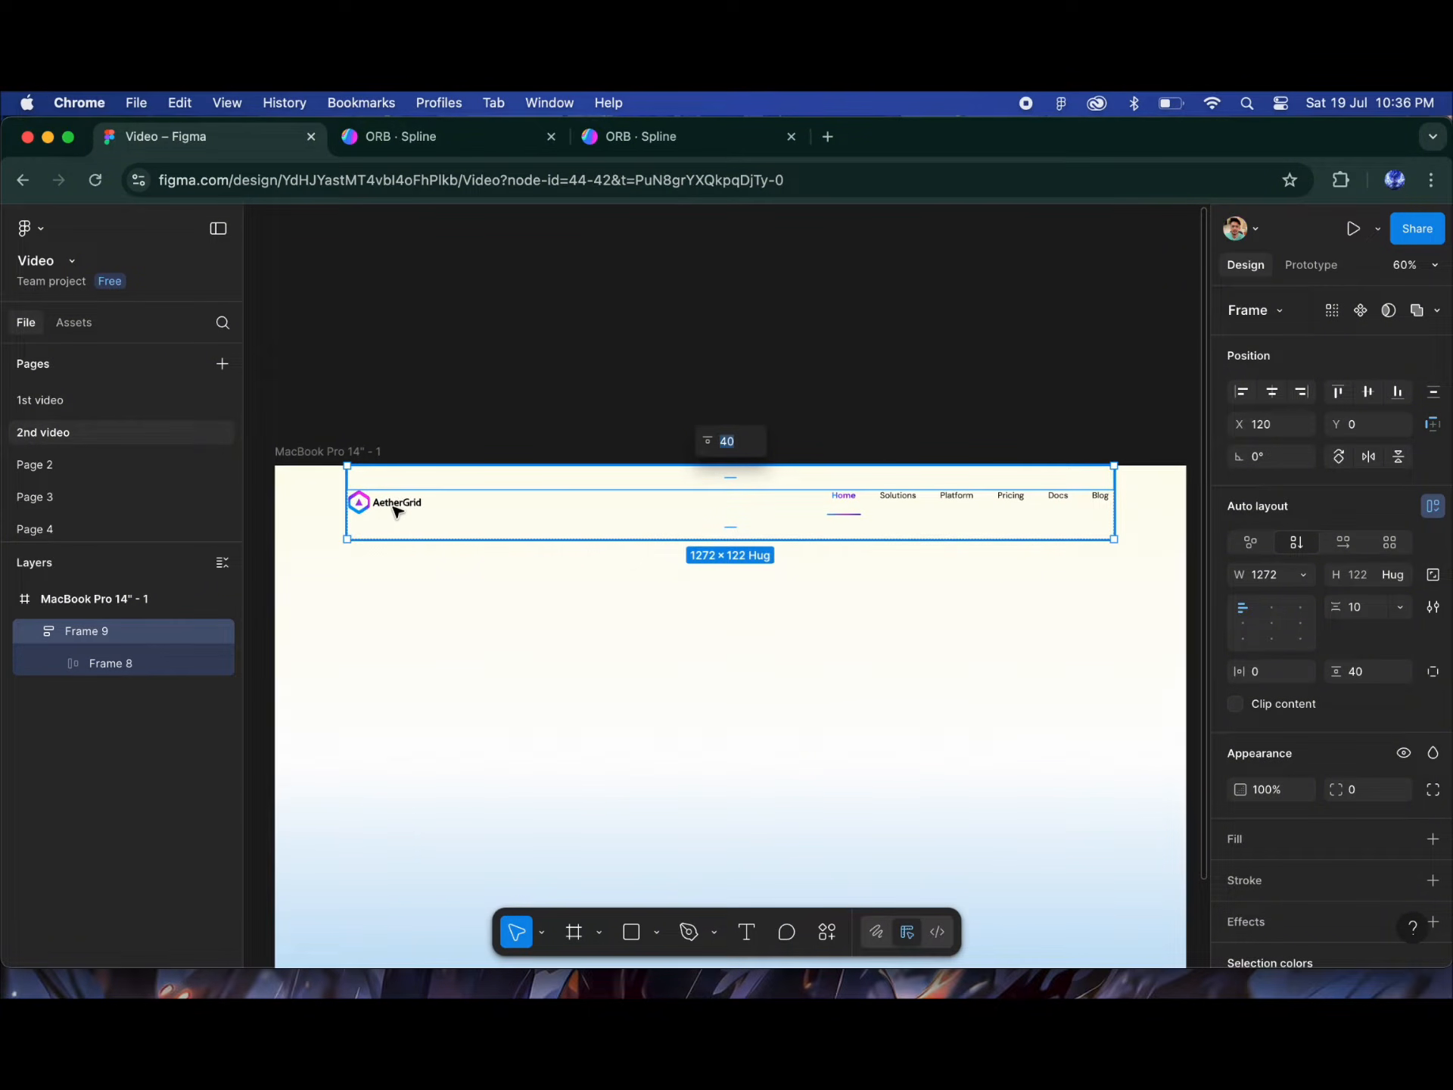
{"action": "left_click", "coordinate": [1113, 593]}
{"action": "left_click", "coordinate": [459, 475]}
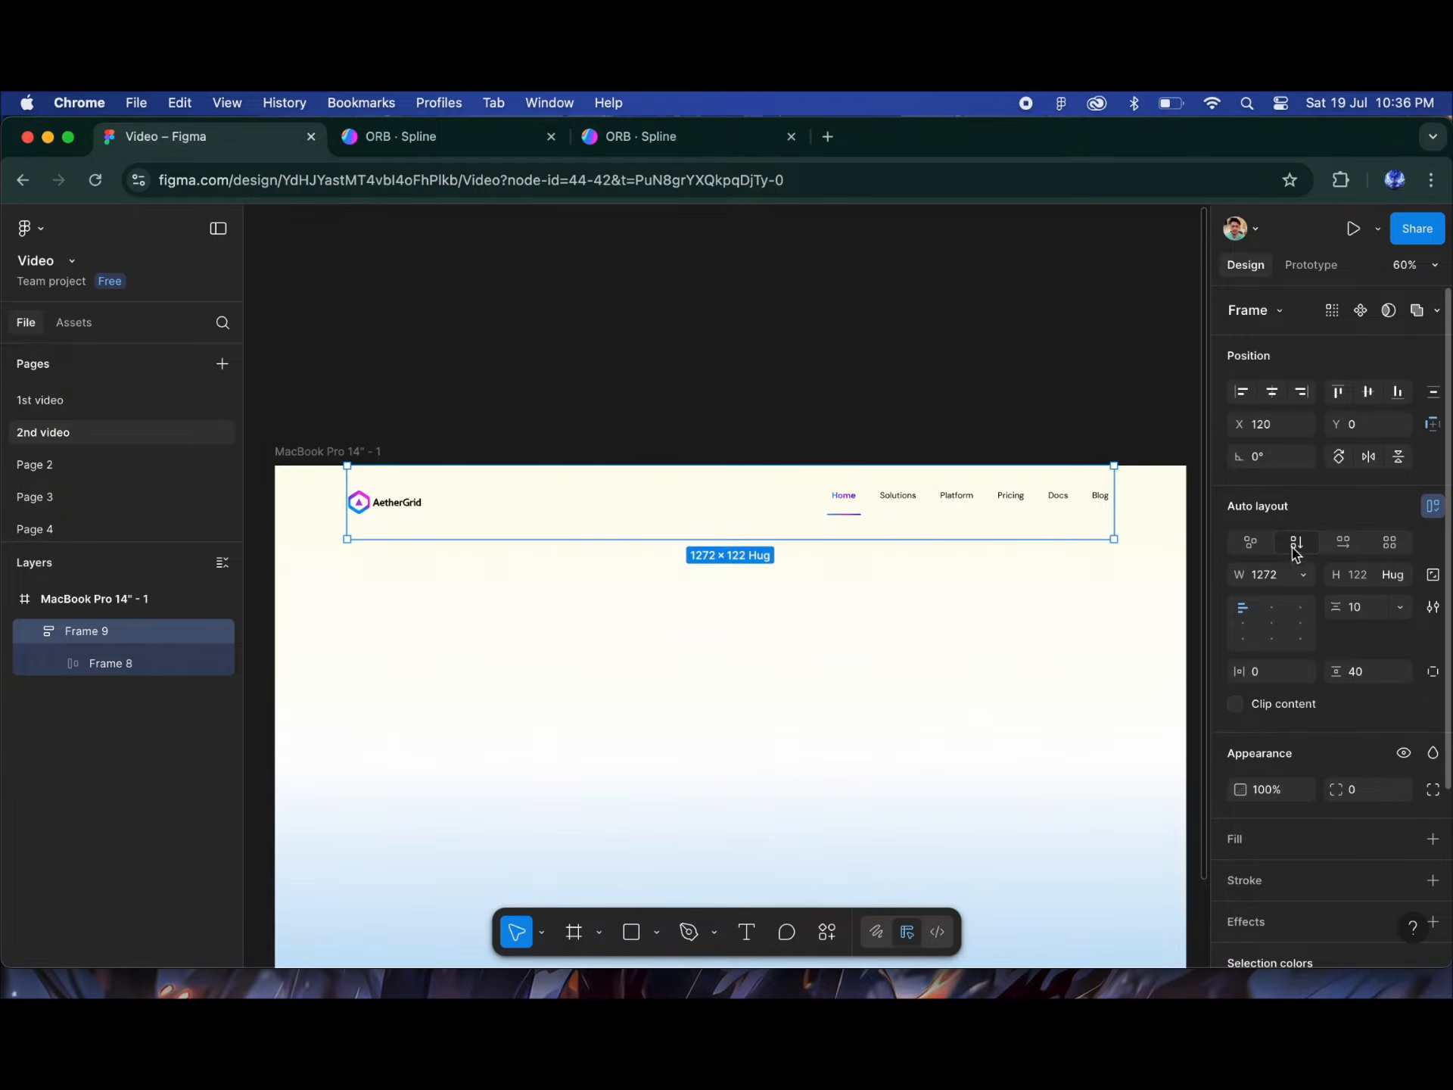
{"action": "left_click", "coordinate": [1305, 574]}
{"action": "left_click", "coordinate": [1310, 603]}
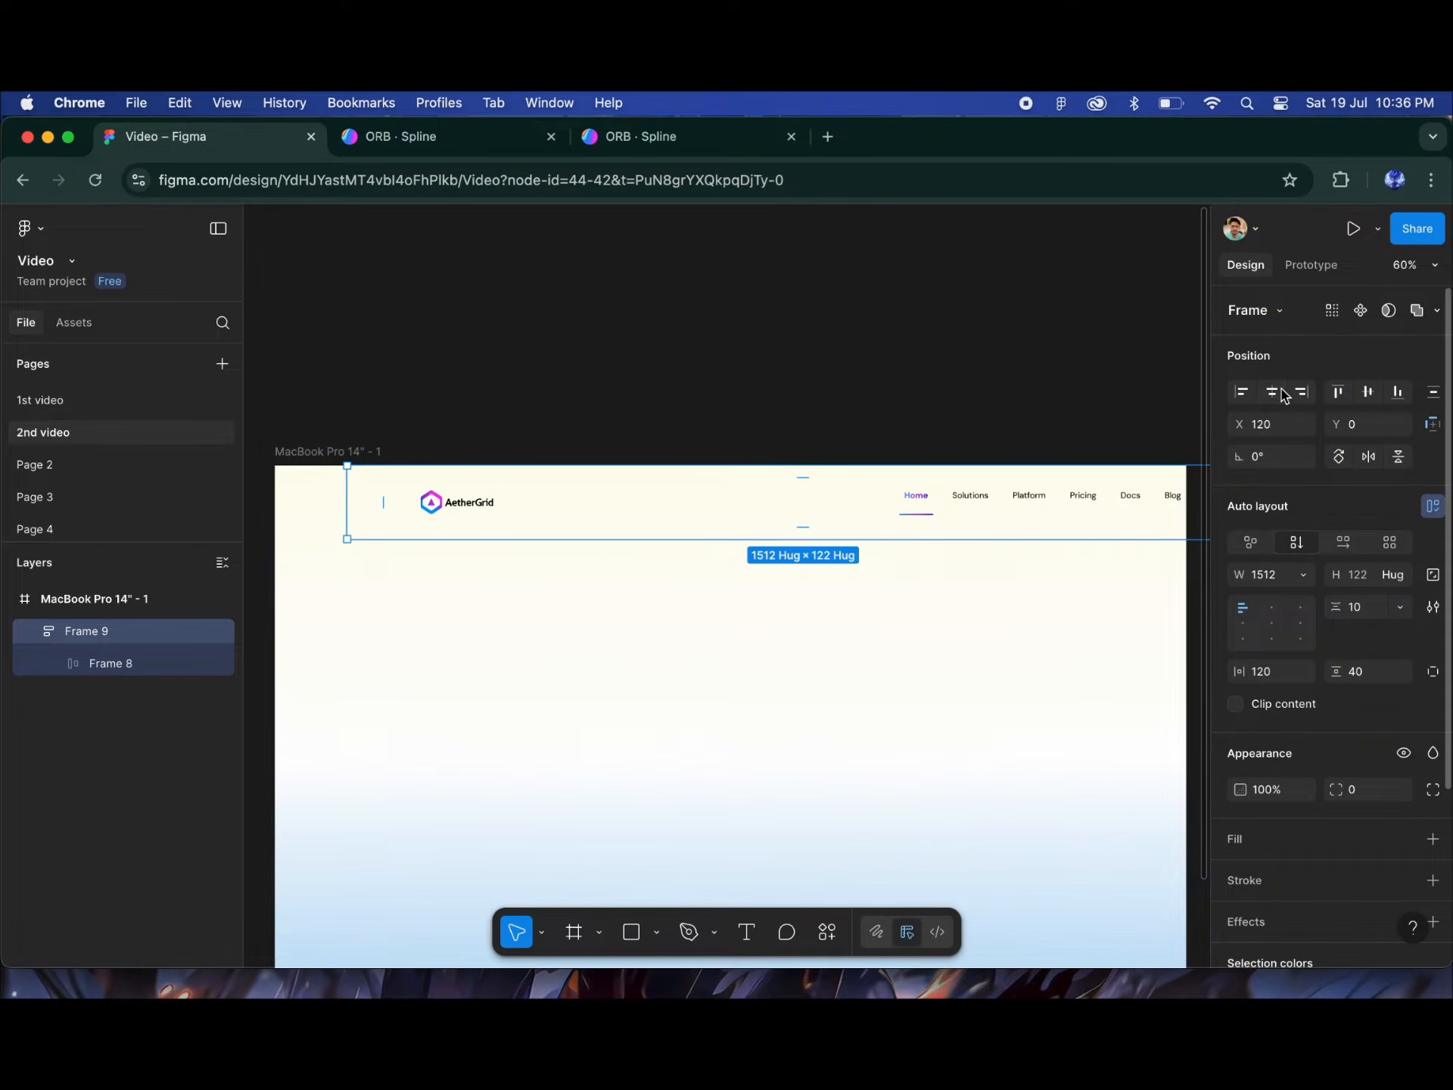
{"action": "key", "text": "Return"}
Step: Fill the navigation wrapper with the blue-to-magenta linear gradient and set the fill opacity to 24%
{"action": "scroll", "coordinate": [1411, 833], "scroll_direction": "down", "scroll_amount": 3}
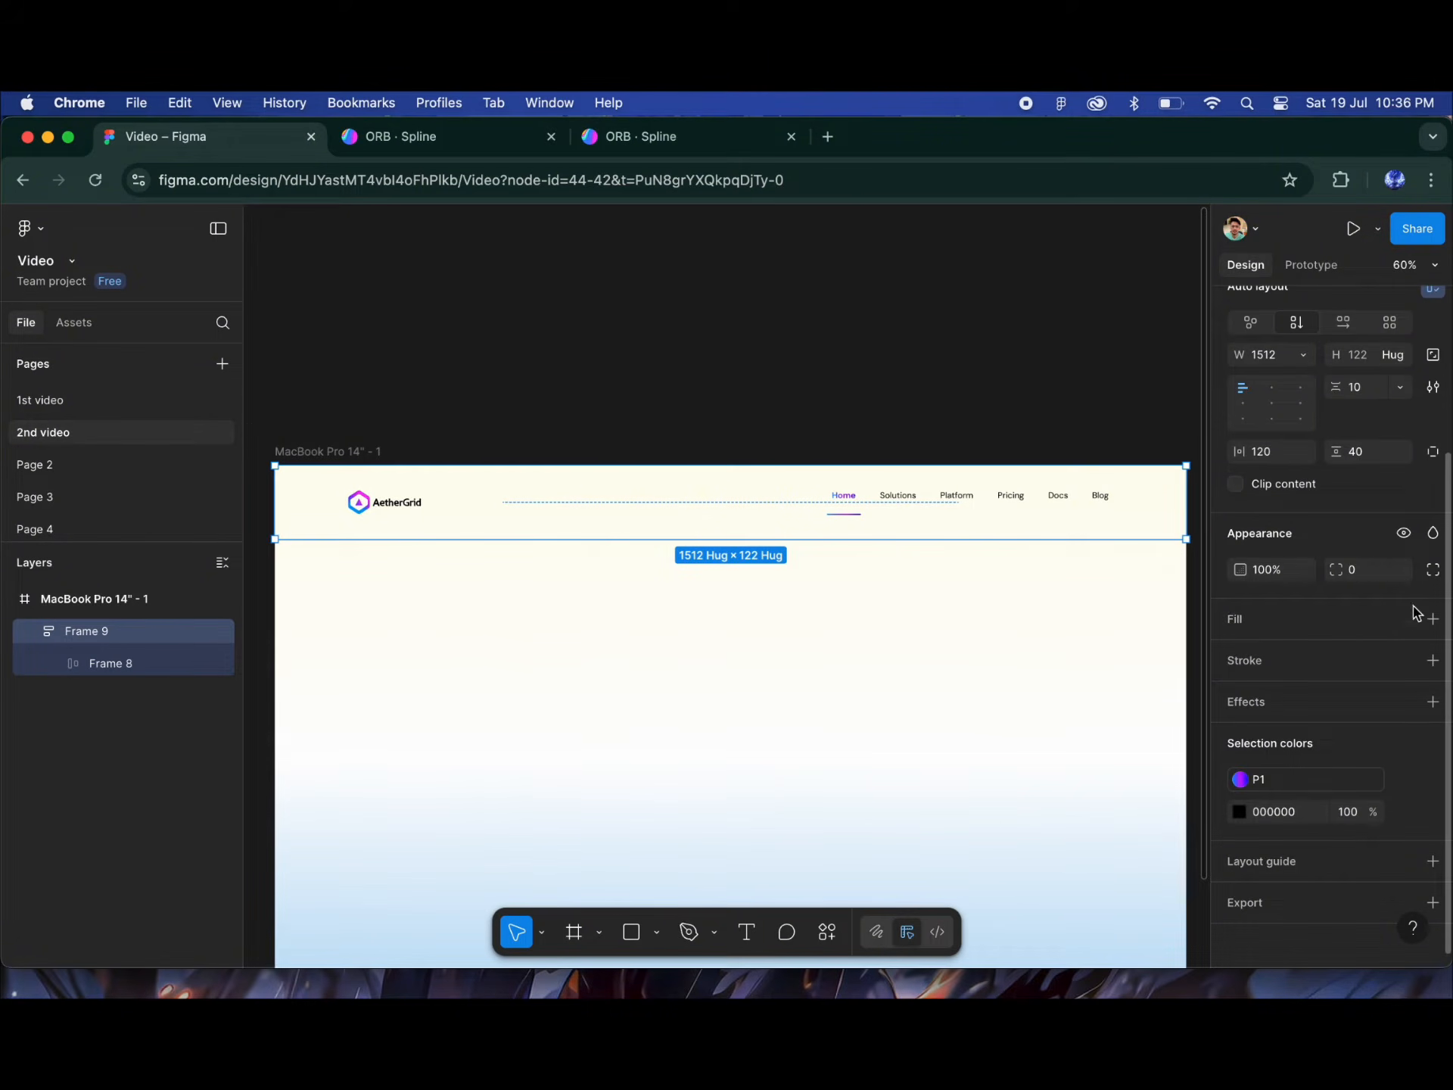
{"action": "left_click", "coordinate": [1404, 619]}
{"action": "left_click", "coordinate": [1047, 701]}
{"action": "left_click", "coordinate": [1405, 655]}
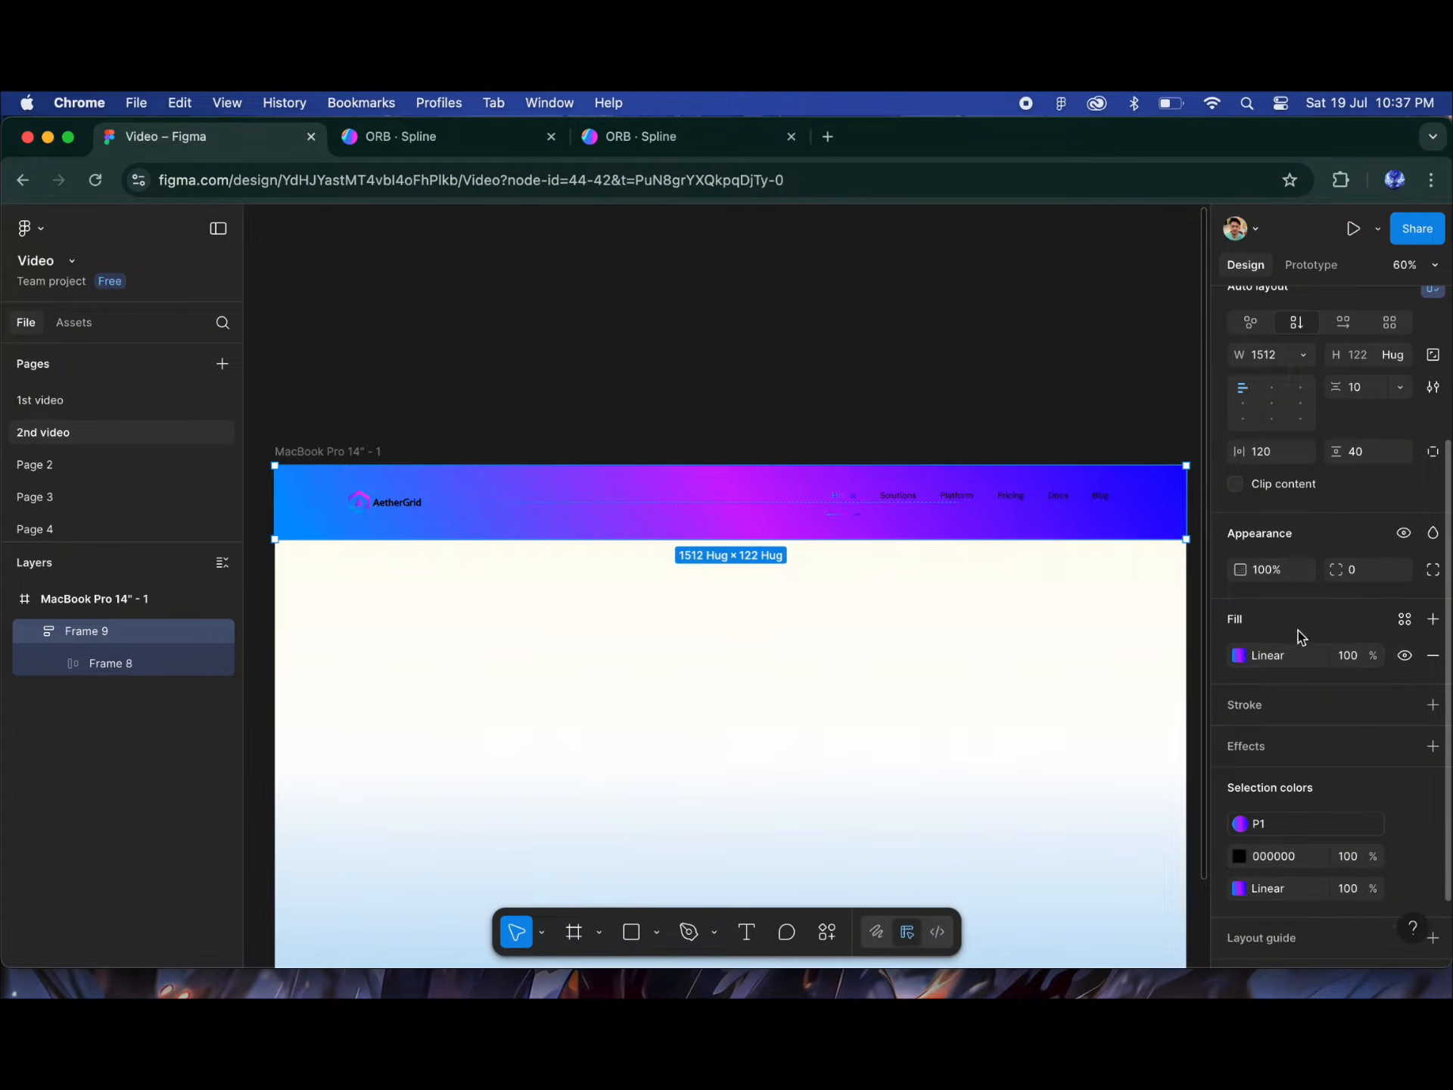
{"action": "key", "text": "Return"}
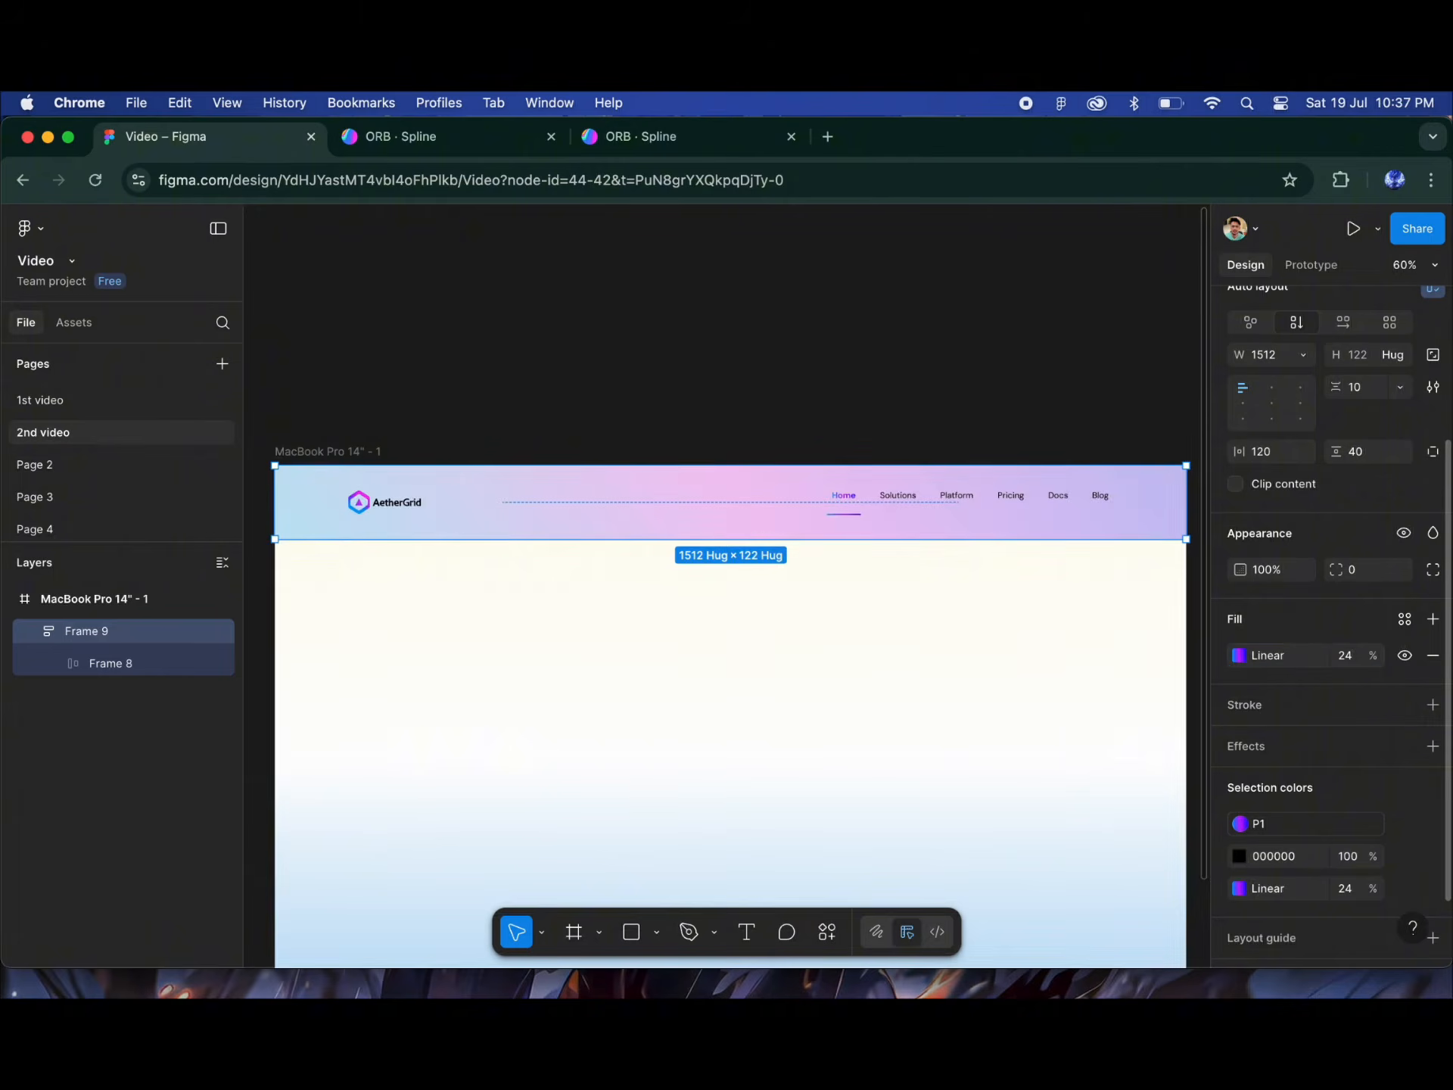
Step: Set the opacity of the wrapper gradient's middle stop CE1BFF to 32% and its end stop 1306FF to 48%
{"action": "left_click", "coordinate": [1248, 658]}
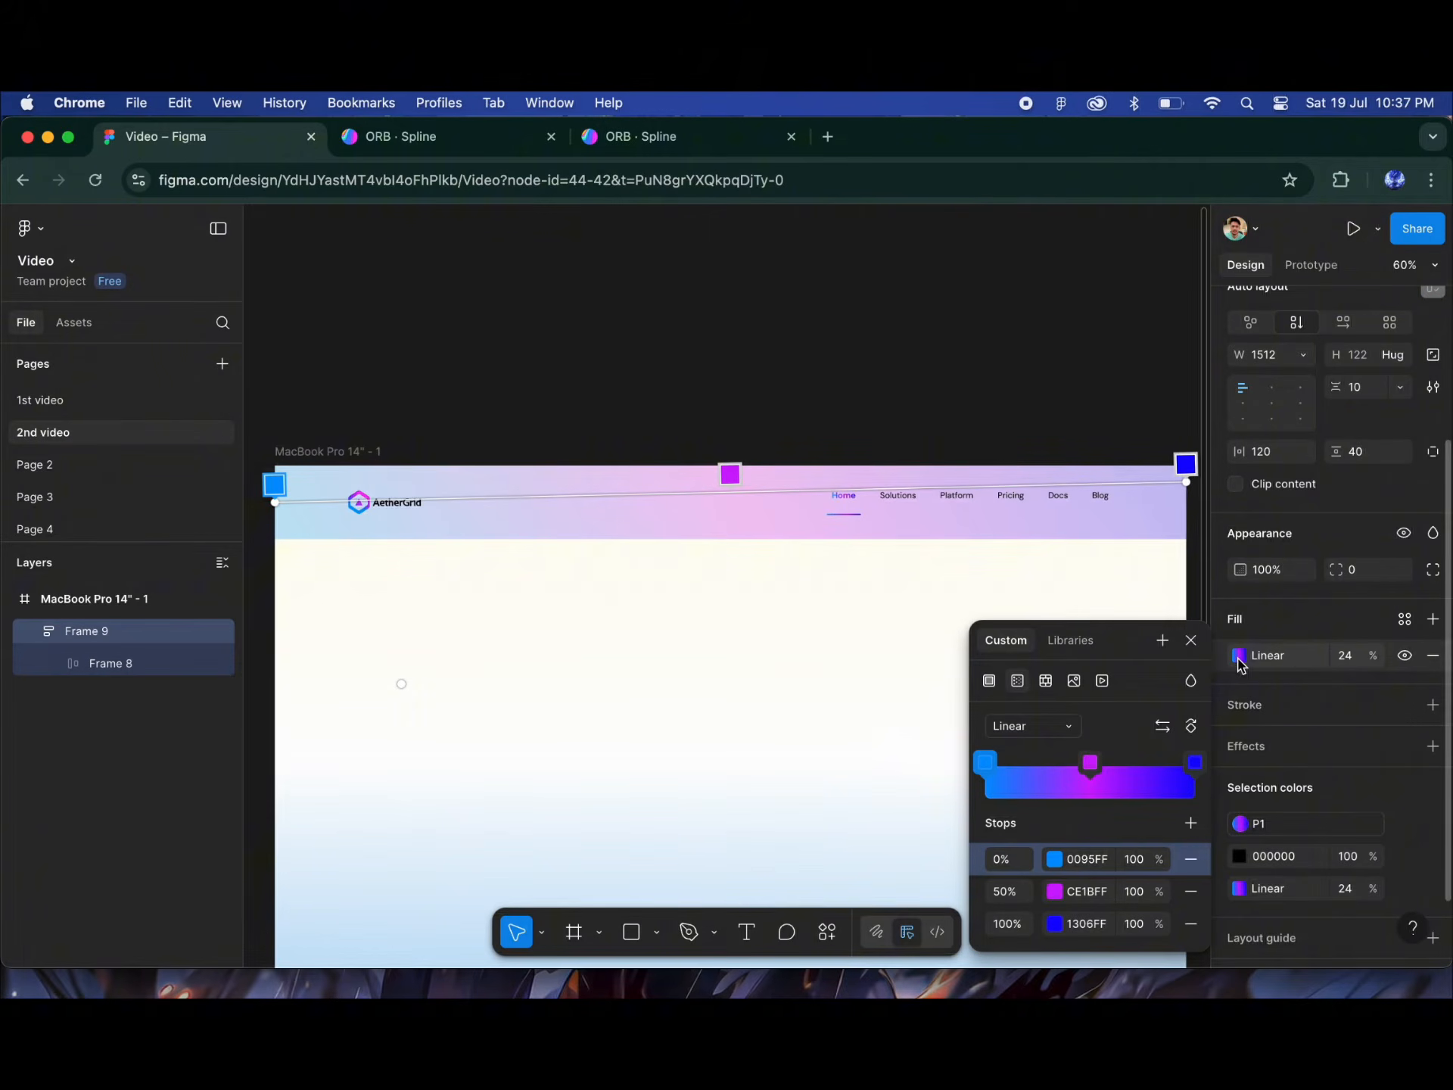
{"action": "left_click", "coordinate": [1146, 894]}
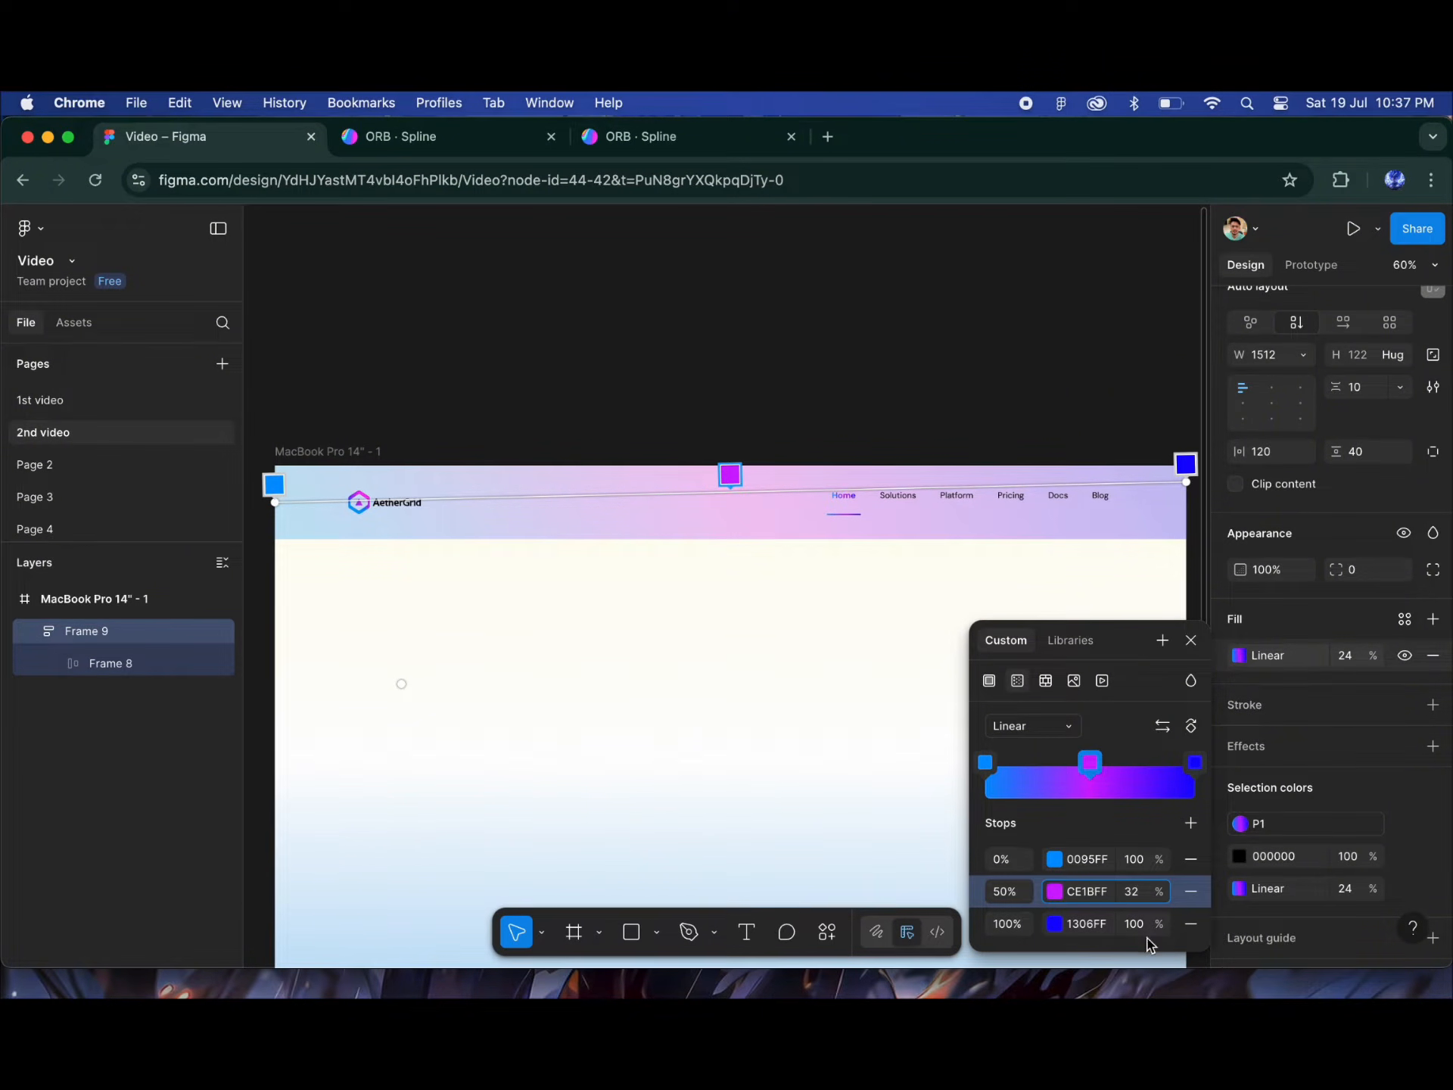
{"action": "left_click", "coordinate": [1139, 931]}
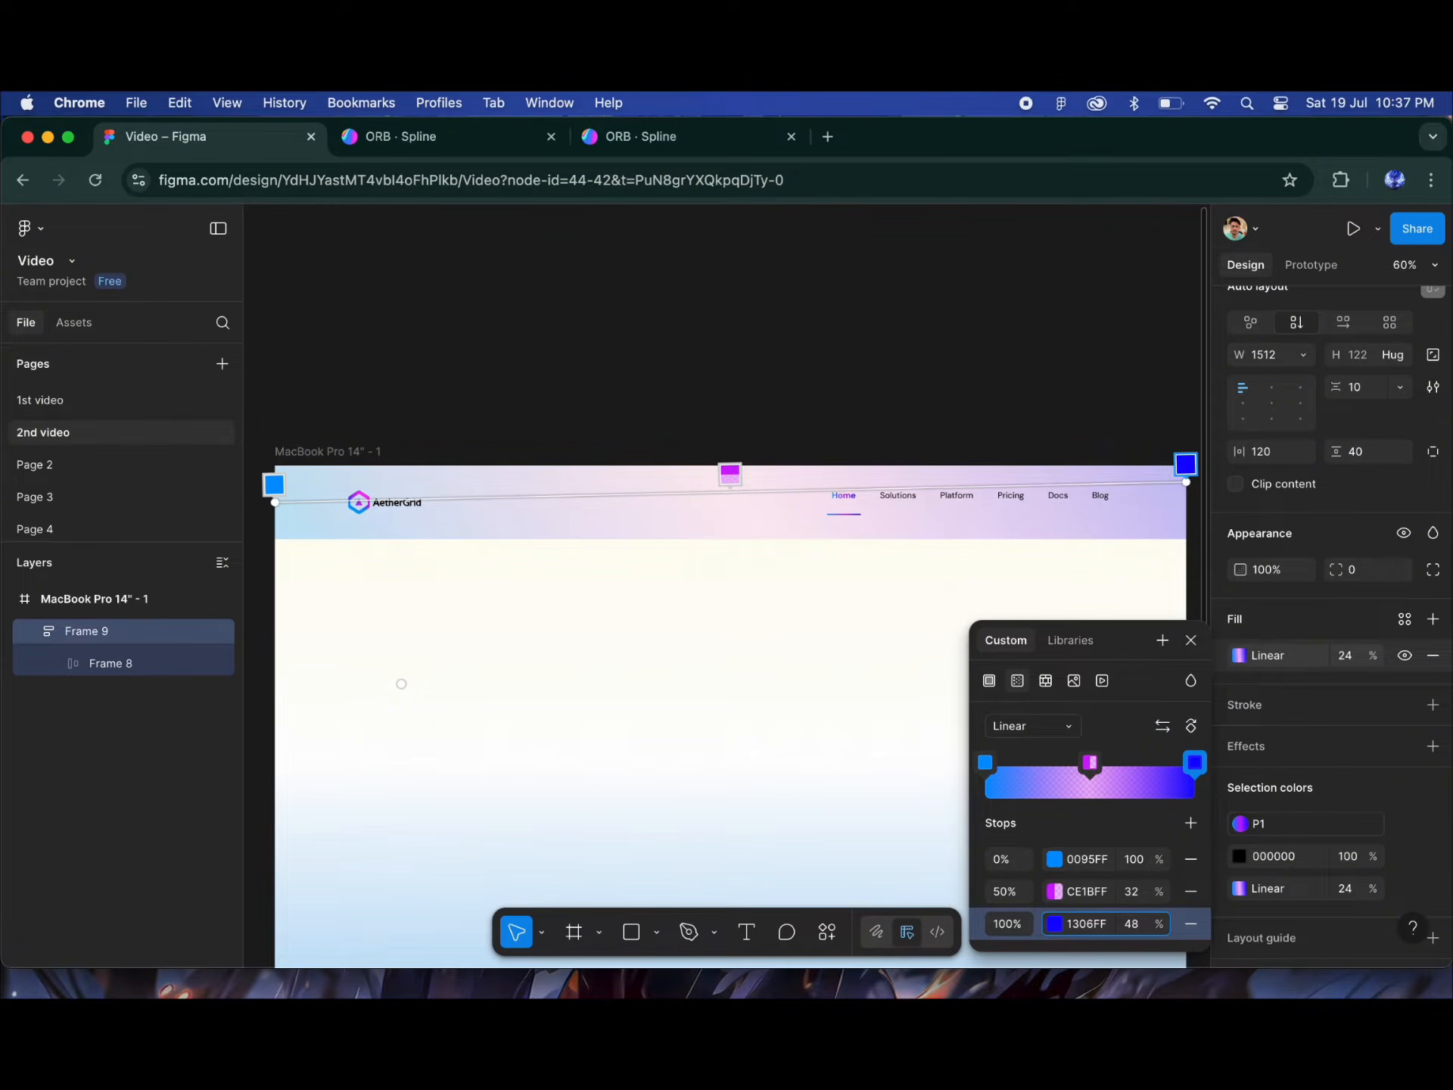
{"action": "key", "text": "Return"}
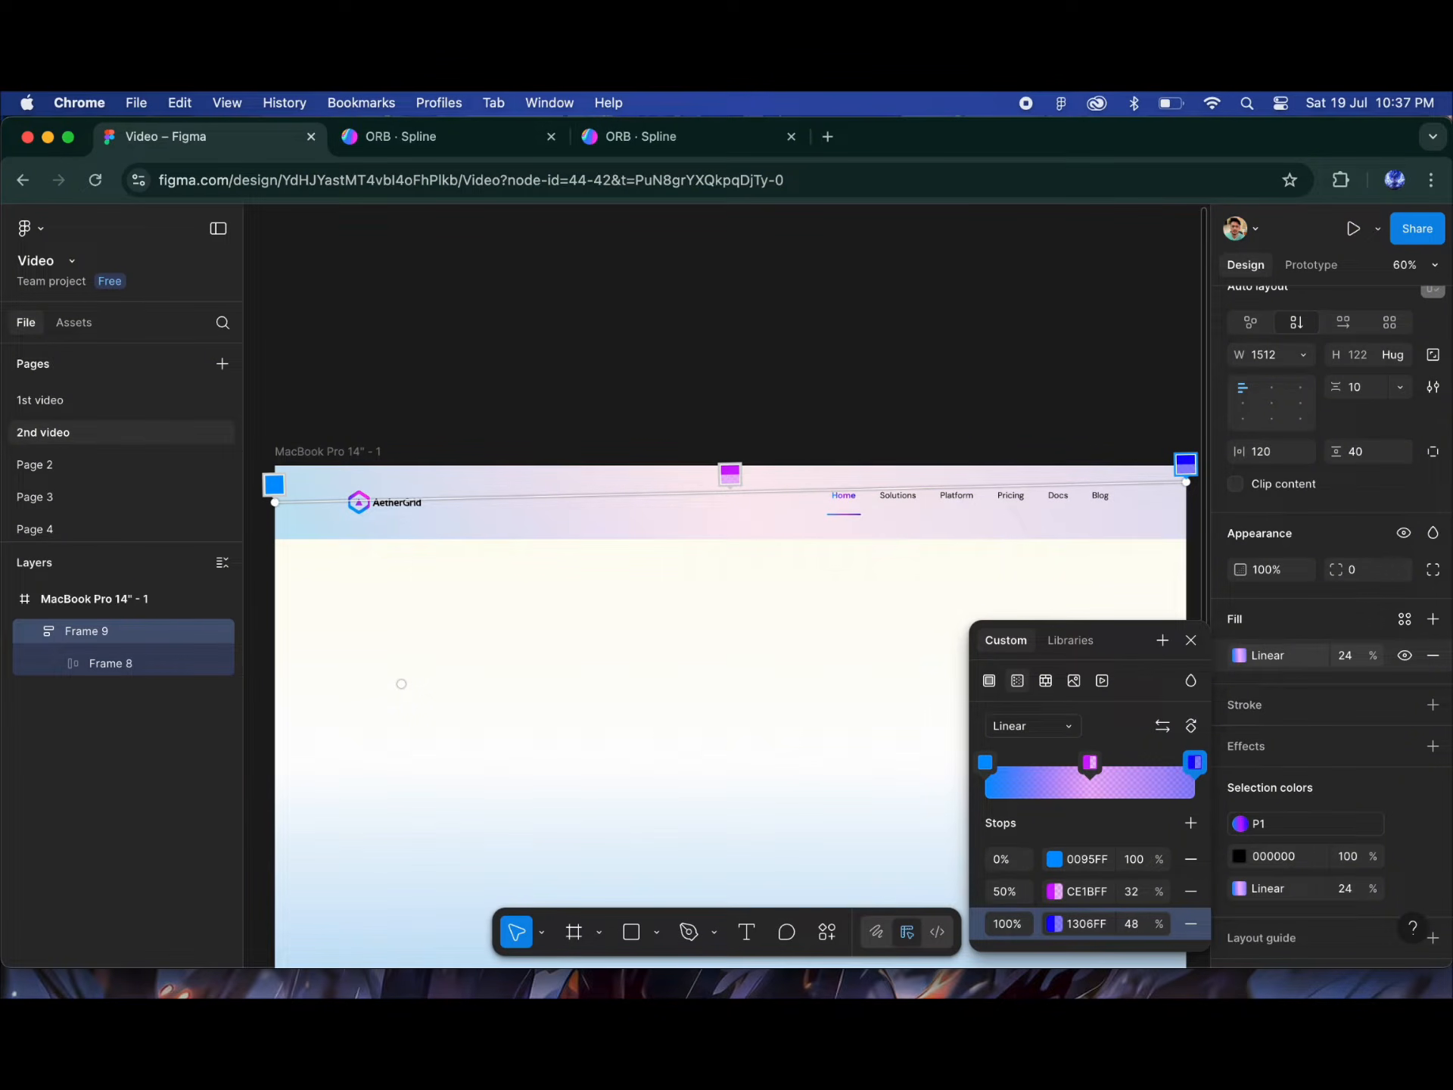
{"action": "left_click", "coordinate": [1190, 641]}
Step: Add a uniform Layer blur effect to the navigation wrapper frame
{"action": "scroll", "coordinate": [1281, 876], "scroll_direction": "down", "scroll_amount": 2}
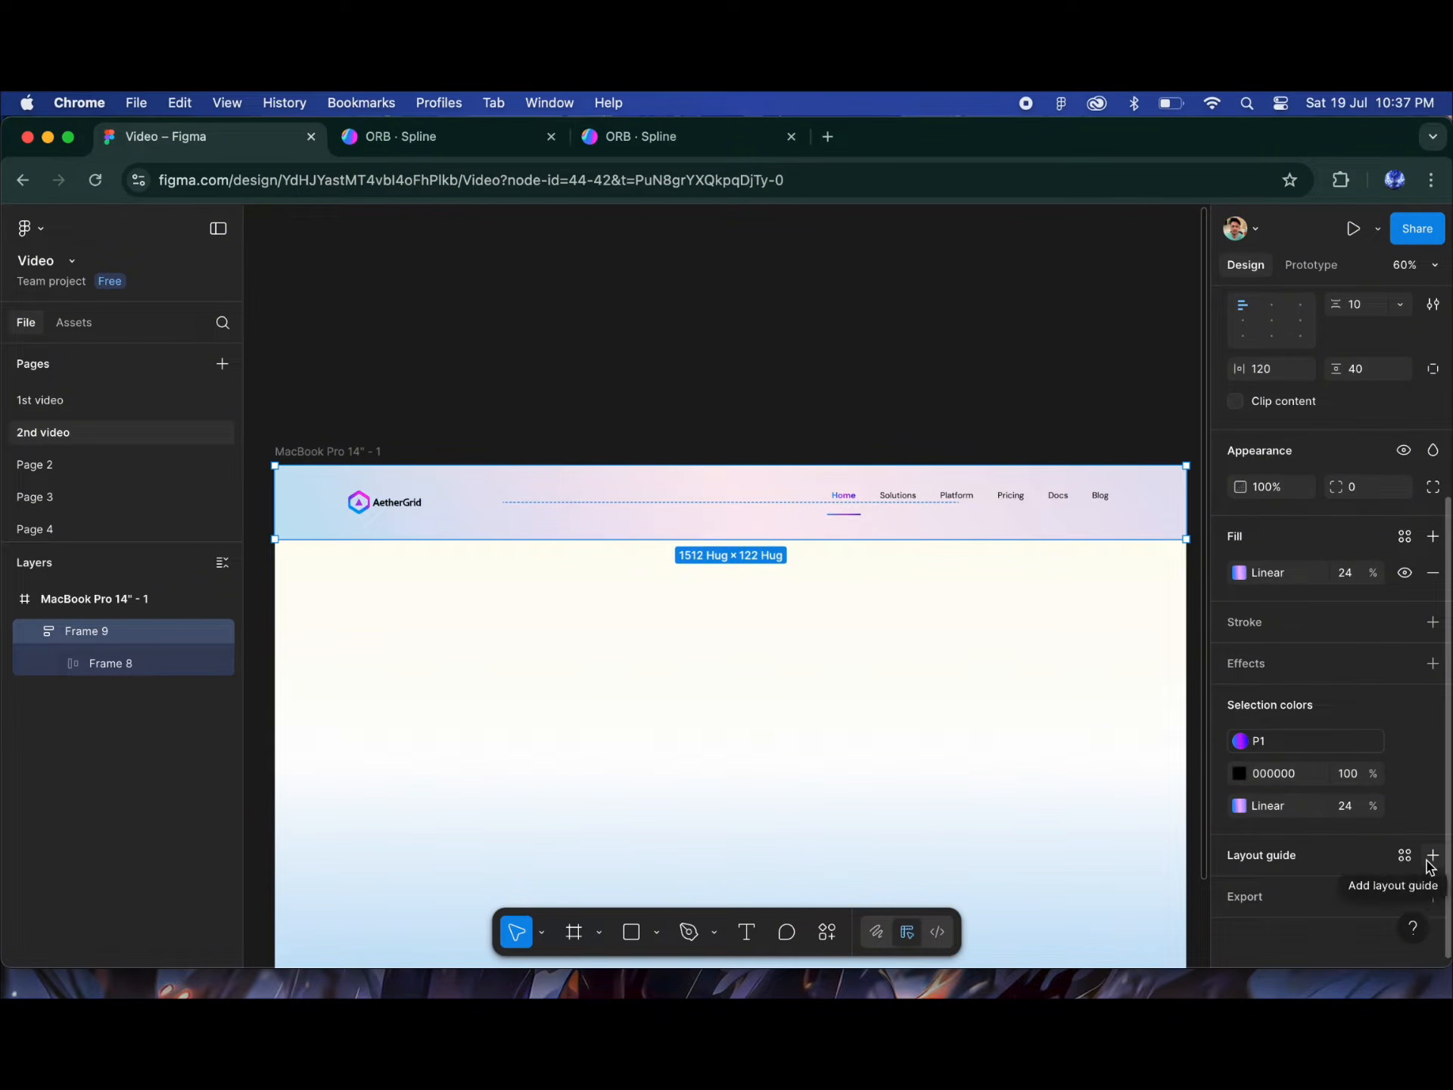
{"action": "left_click", "coordinate": [1431, 670]}
{"action": "left_click", "coordinate": [1064, 703]}
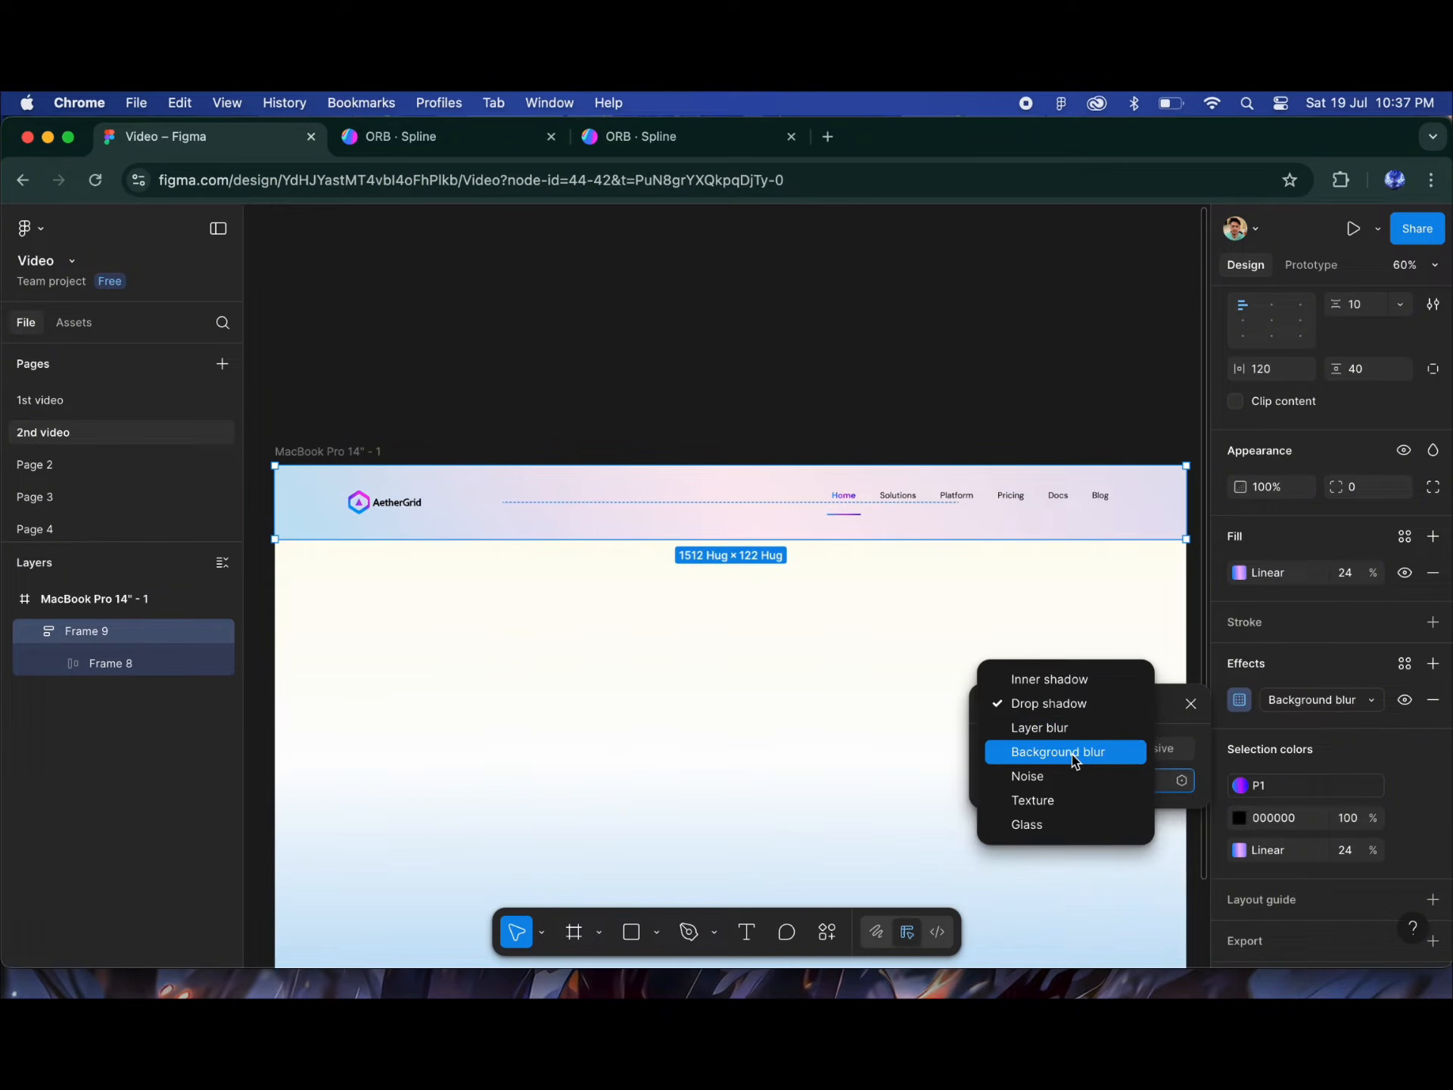
{"action": "left_click", "coordinate": [1061, 730]}
{"action": "left_click", "coordinate": [1103, 780]}
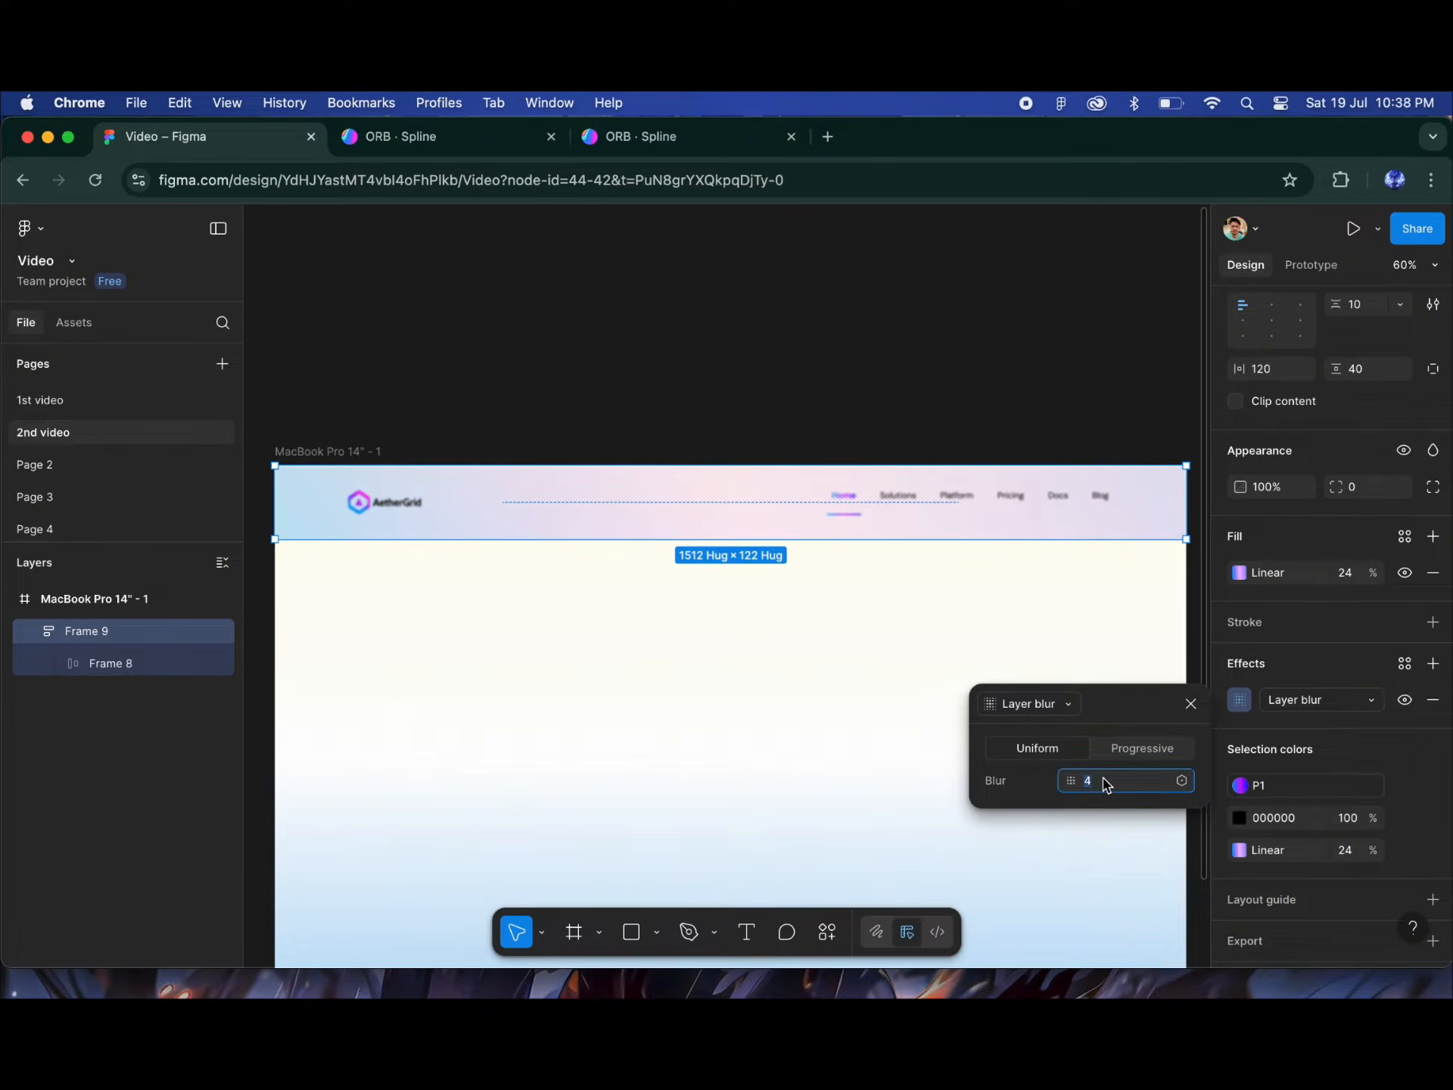
Step: Set the wrapper's layer blur to 54 and raise it in increments to slightly beyond 95
{"action": "type", "text": "54"}
{"action": "key", "text": "Return"}
{"action": "key", "text": "Up"}
{"action": "key", "text": "shift+Up"}
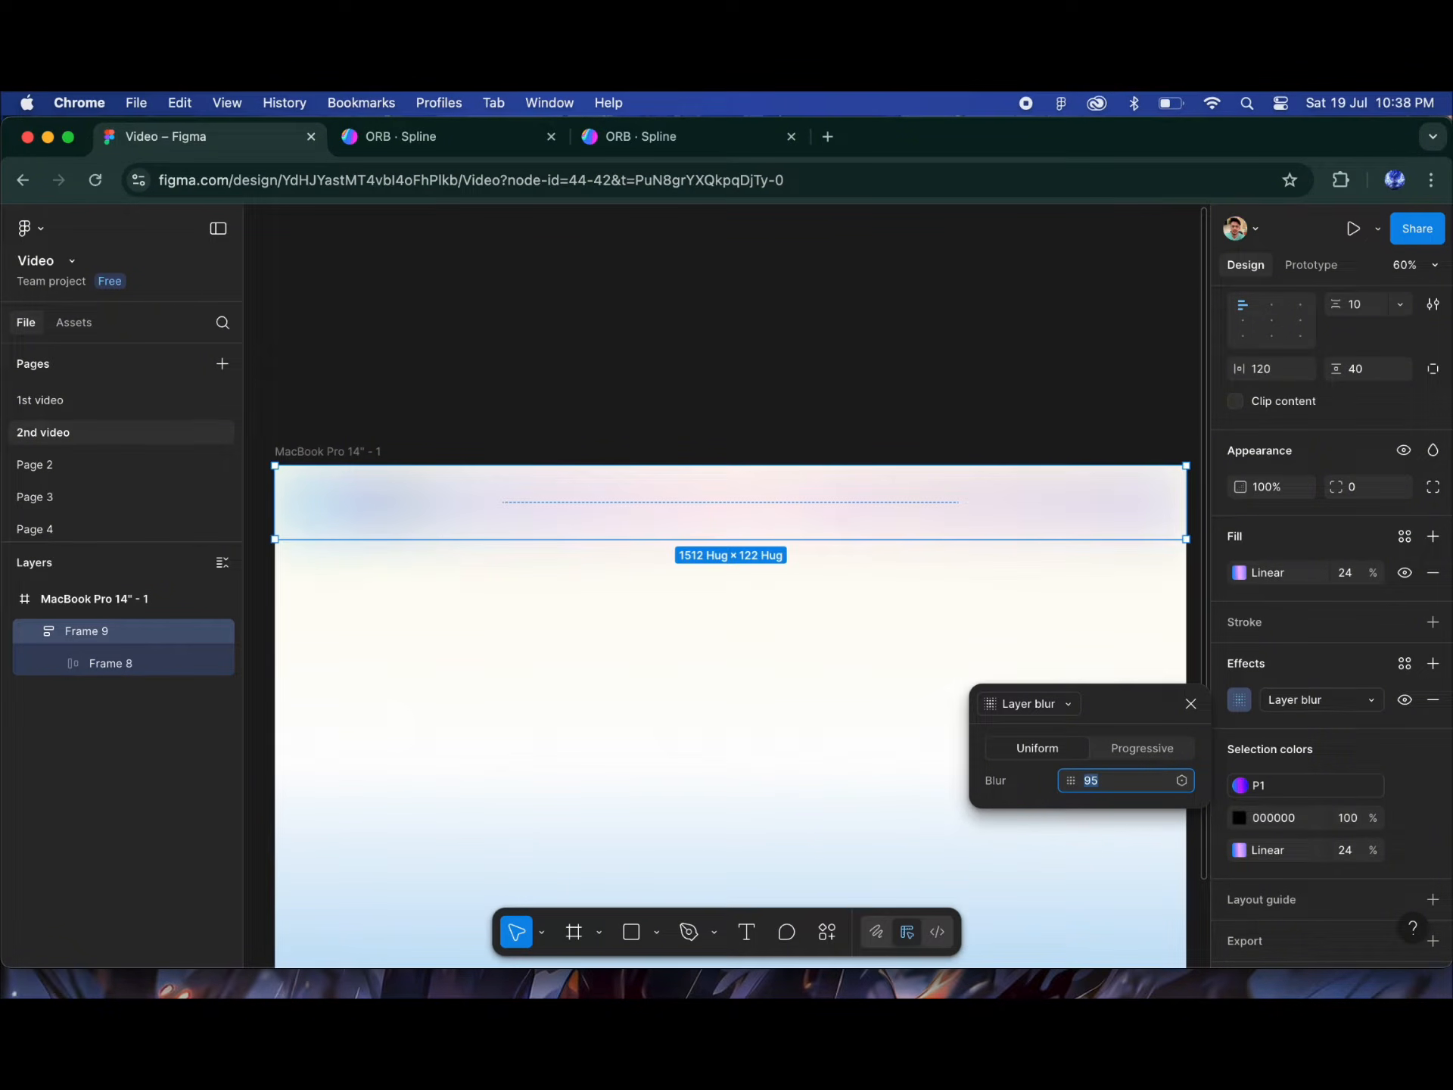
{"action": "key", "text": "Up"}
{"action": "key", "text": "Up"}
{"action": "left_click", "coordinate": [552, 676]}
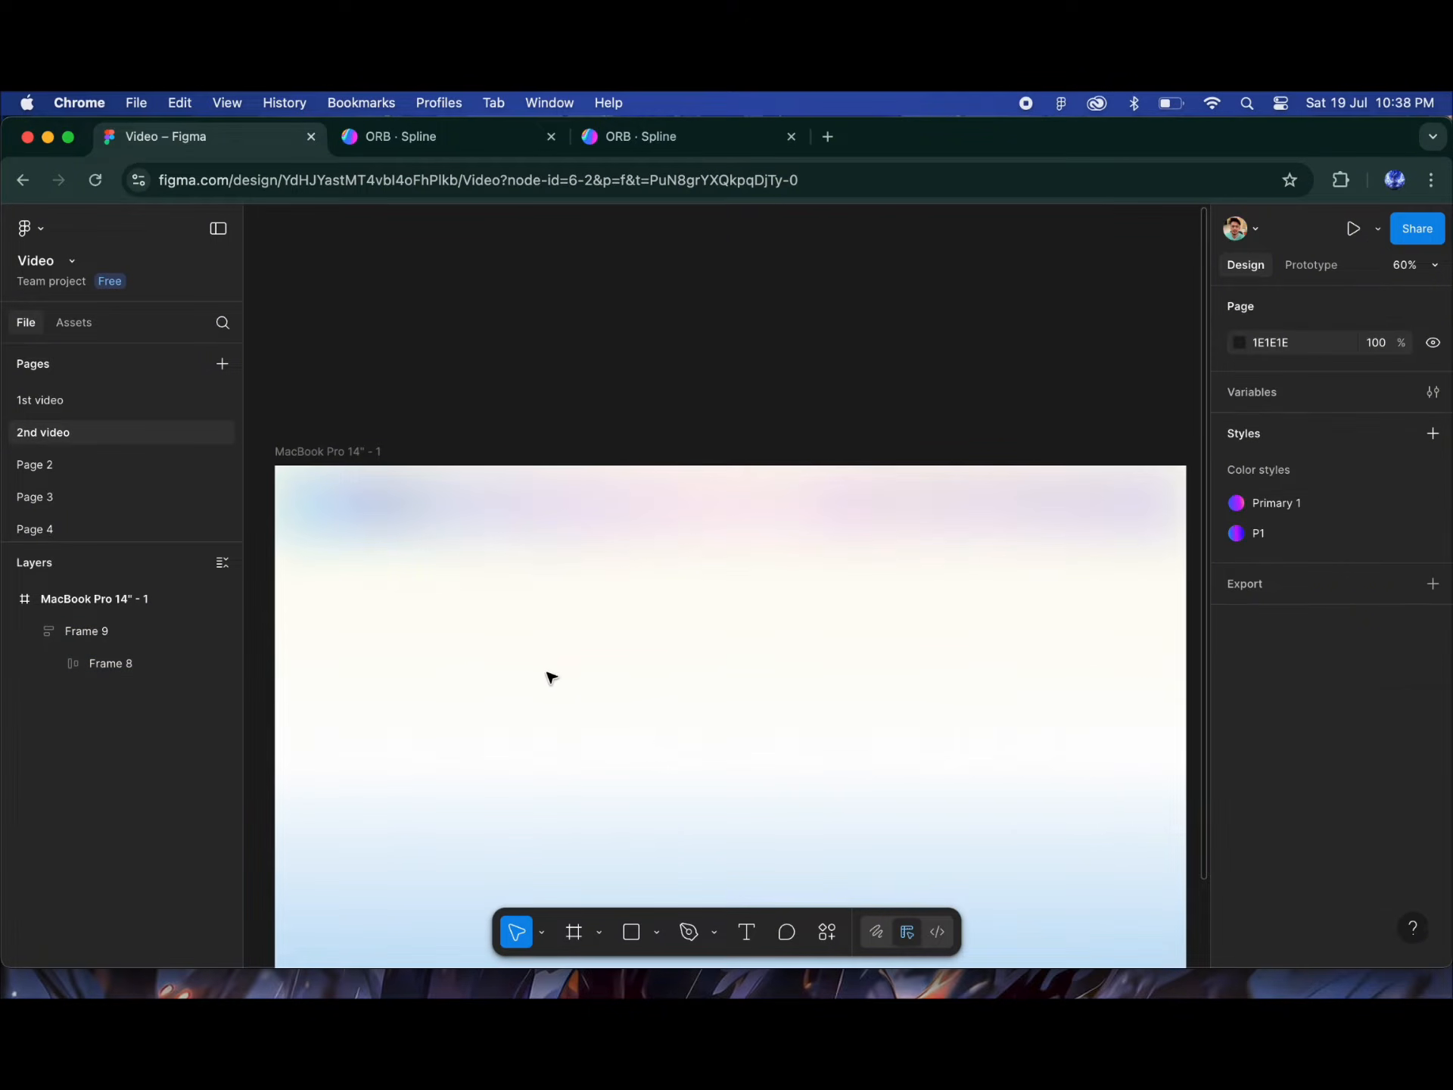
Step: Move Frame 8 with the logo and navigation items out of the blurred Frame 9 and place it above that frame in the layer order
{"action": "left_click", "coordinate": [126, 669]}
{"action": "left_click_drag", "start_coordinate": [144, 683], "coordinate": [169, 642]}
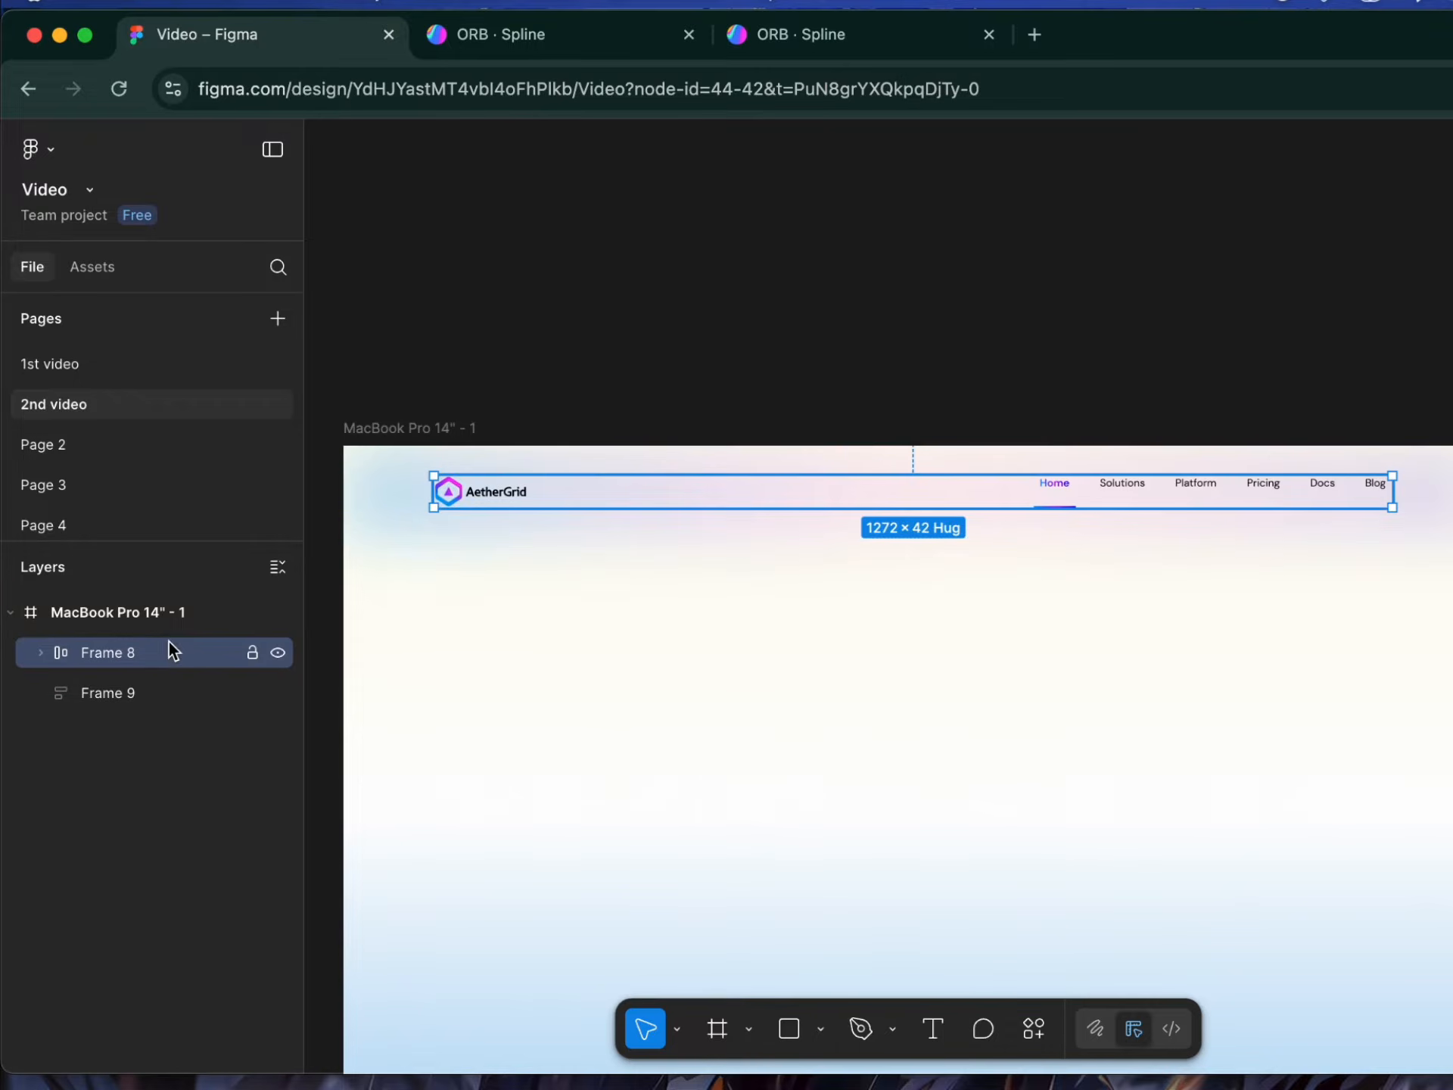
{"action": "left_click", "coordinate": [931, 807]}
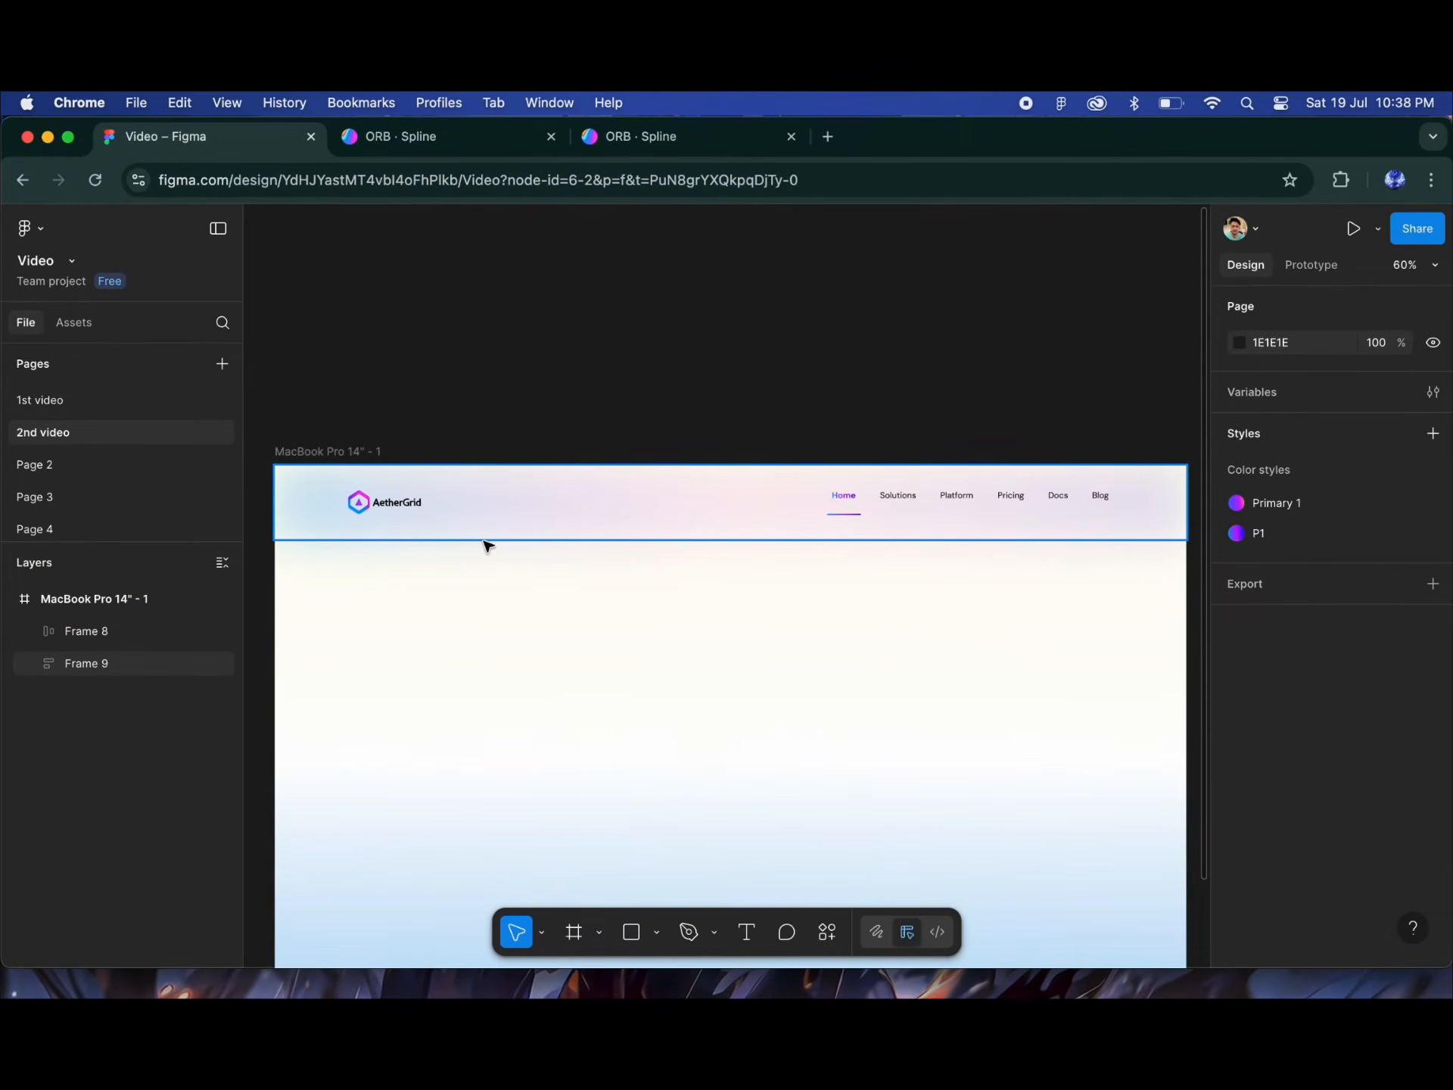
{"action": "left_click", "coordinate": [451, 543]}
{"action": "left_click", "coordinate": [477, 497]}
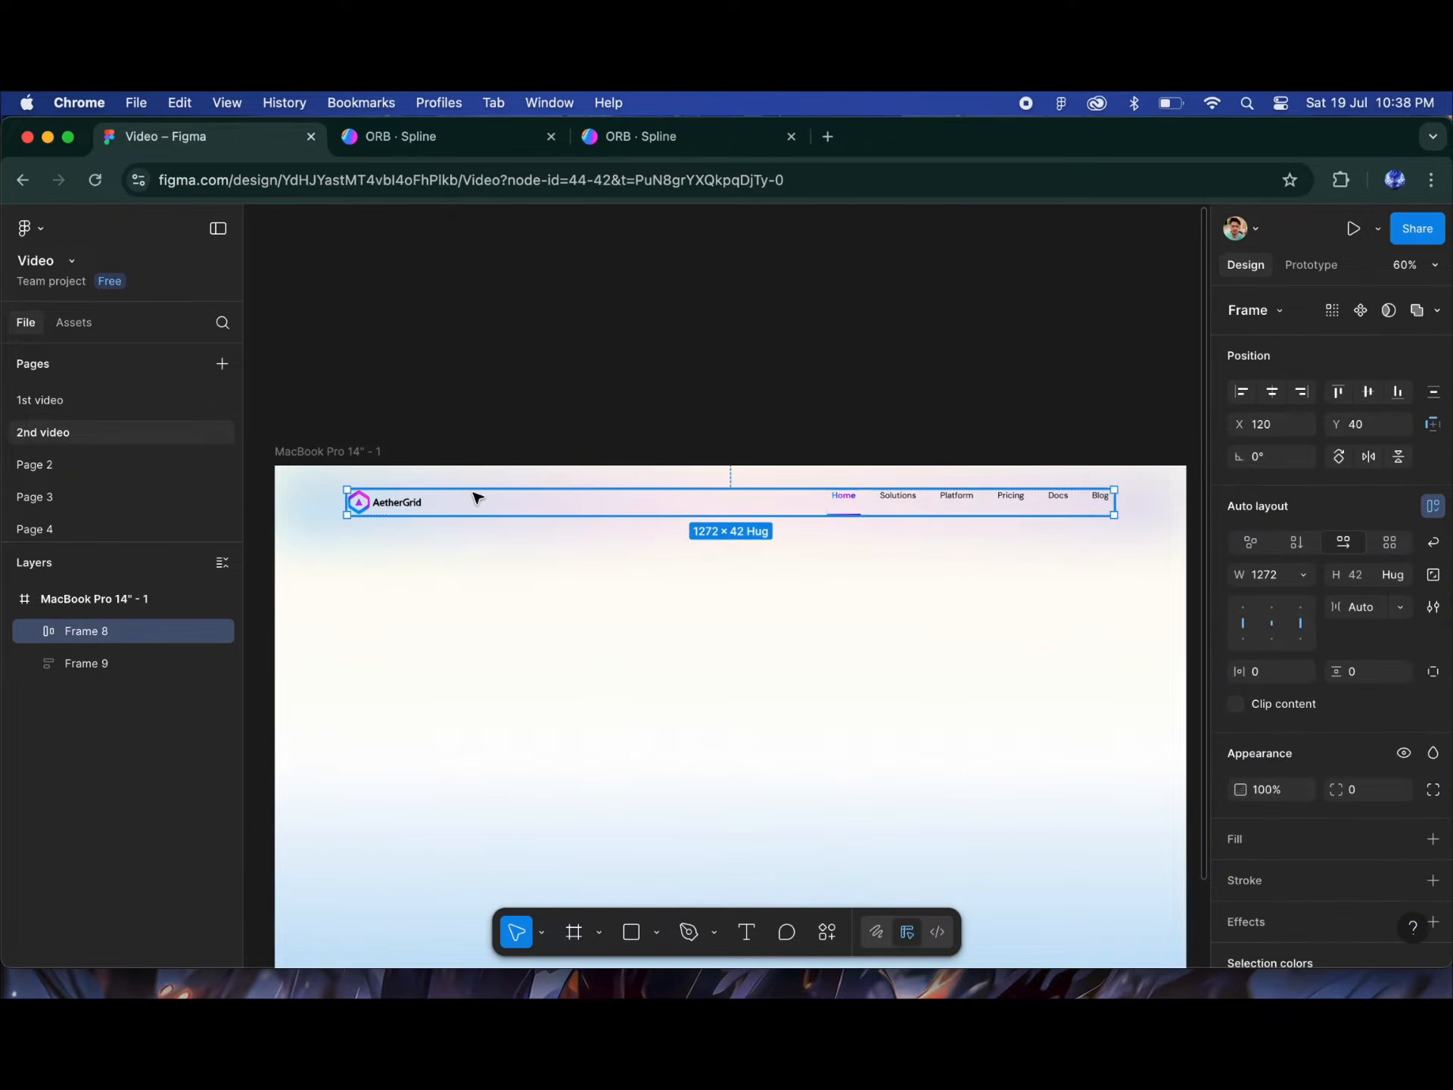
{"action": "scroll", "coordinate": [593, 659], "scroll_direction": "down", "scroll_amount": 3}
{"action": "left_click", "coordinate": [593, 659]}
{"action": "key", "text": "ctrl+g"}
{"action": "key", "text": "ctrl+g"}
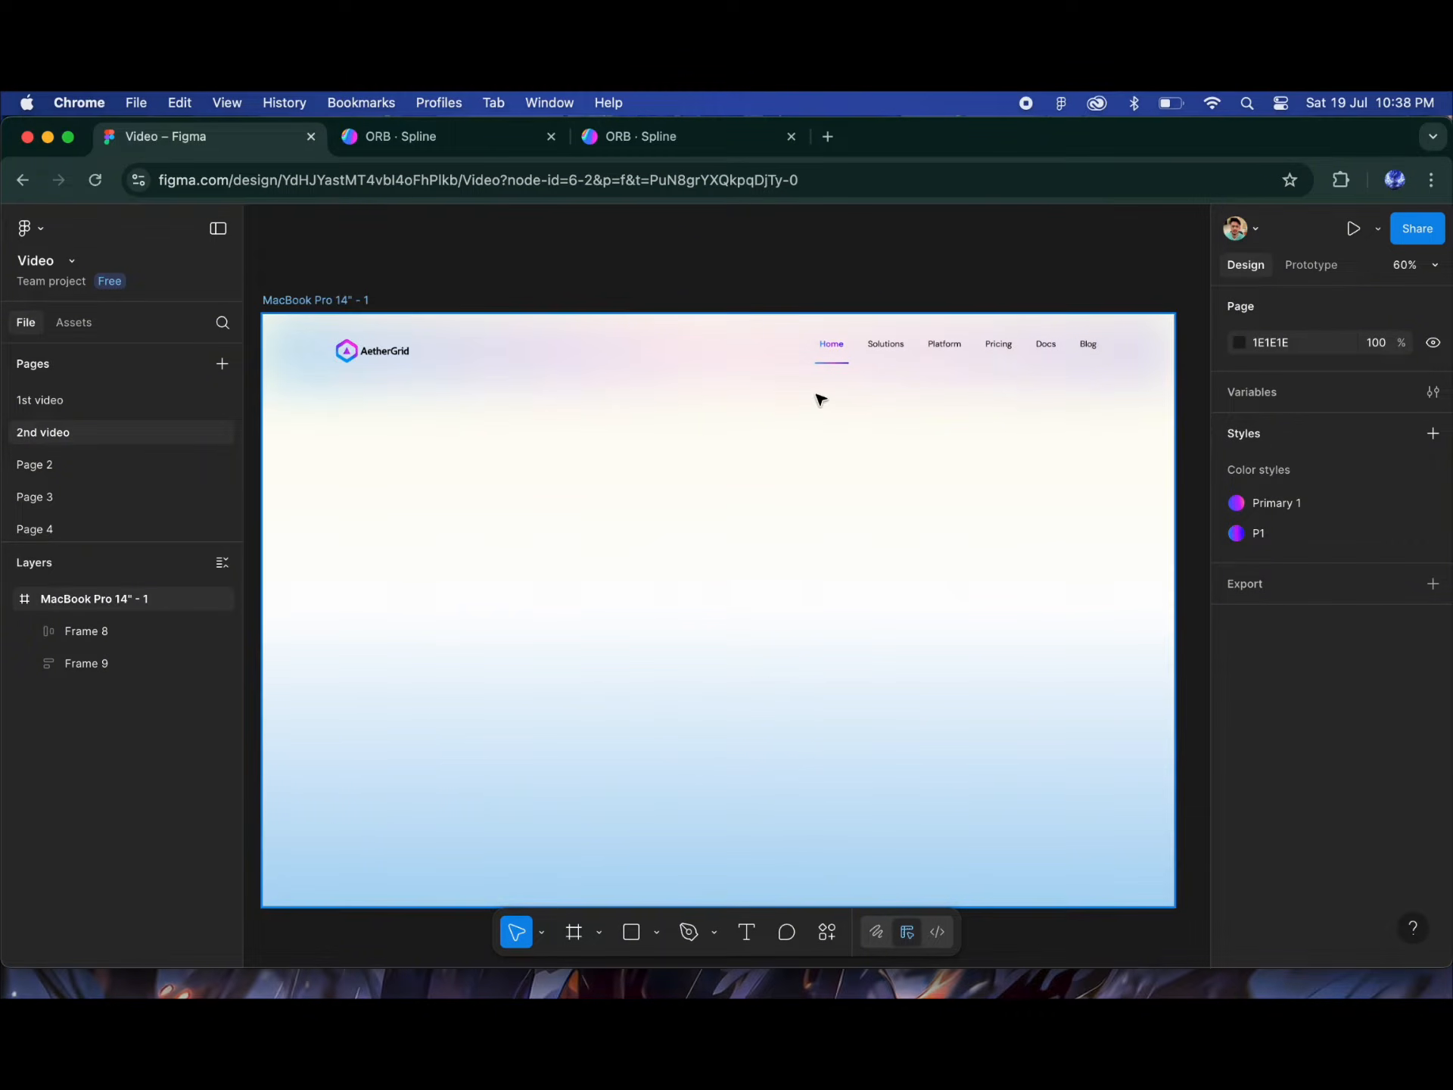
Step: Copy the Solutions text to the lower part of the page frame at about X 252, Y 666 and set its font to DIN Condensed
{"action": "left_click", "coordinate": [889, 347], "text": "super"}
{"action": "left_click_drag", "start_coordinate": [893, 348], "coordinate": [432, 725]}
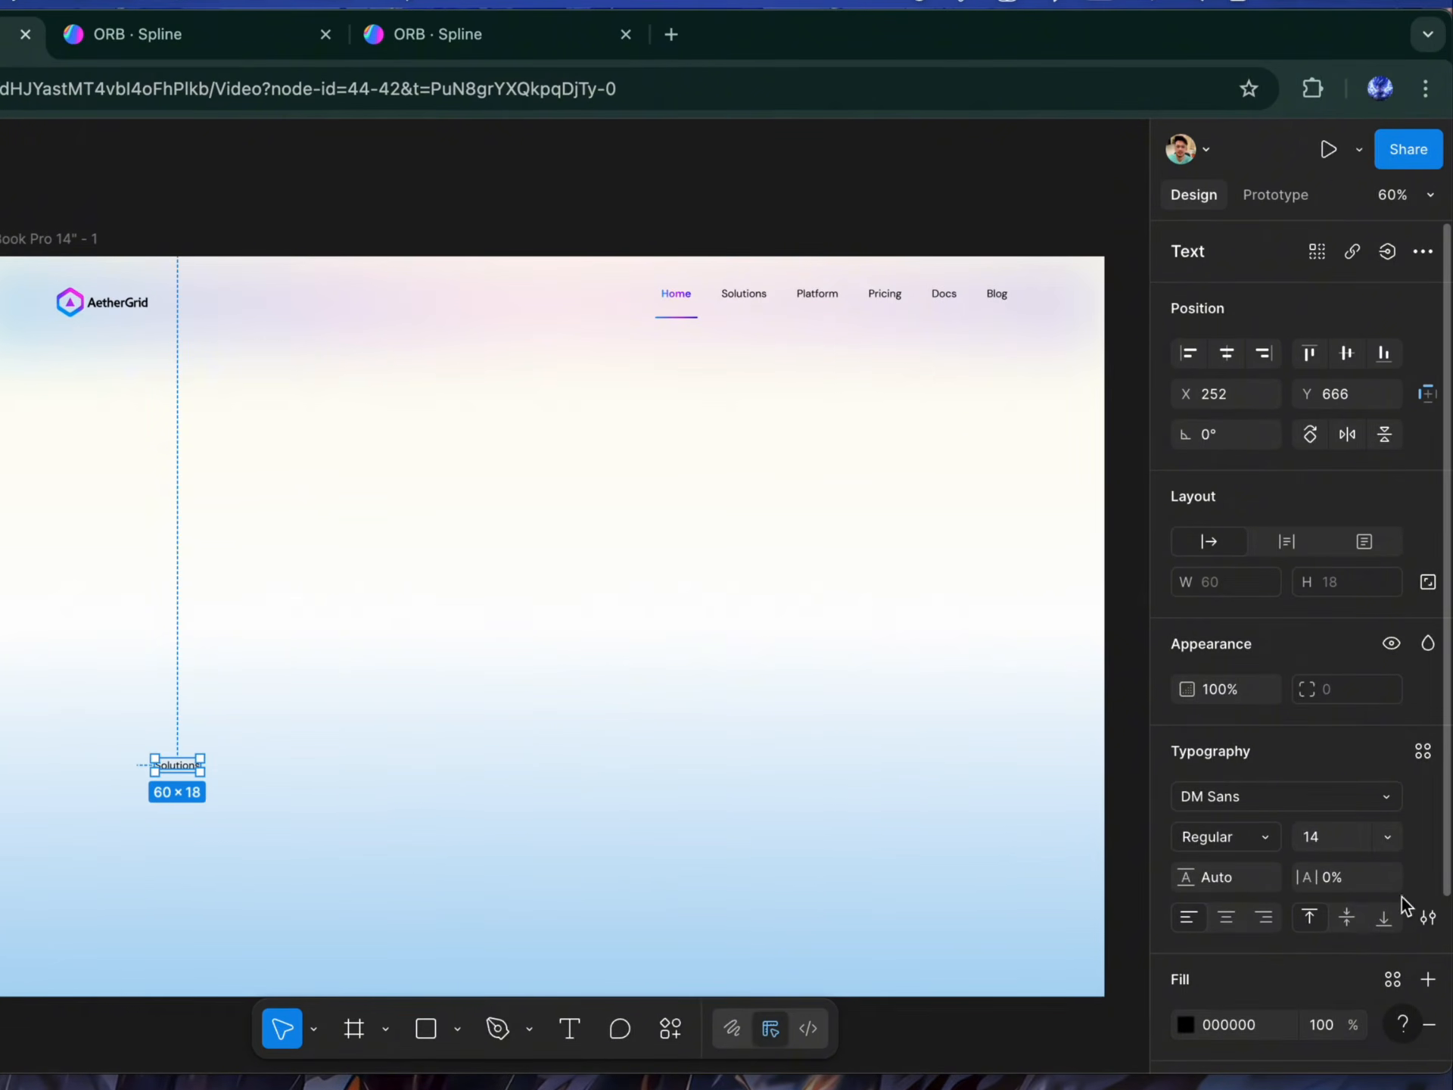
{"action": "left_click", "coordinate": [1248, 798]}
{"action": "type", "text": "DIN"}
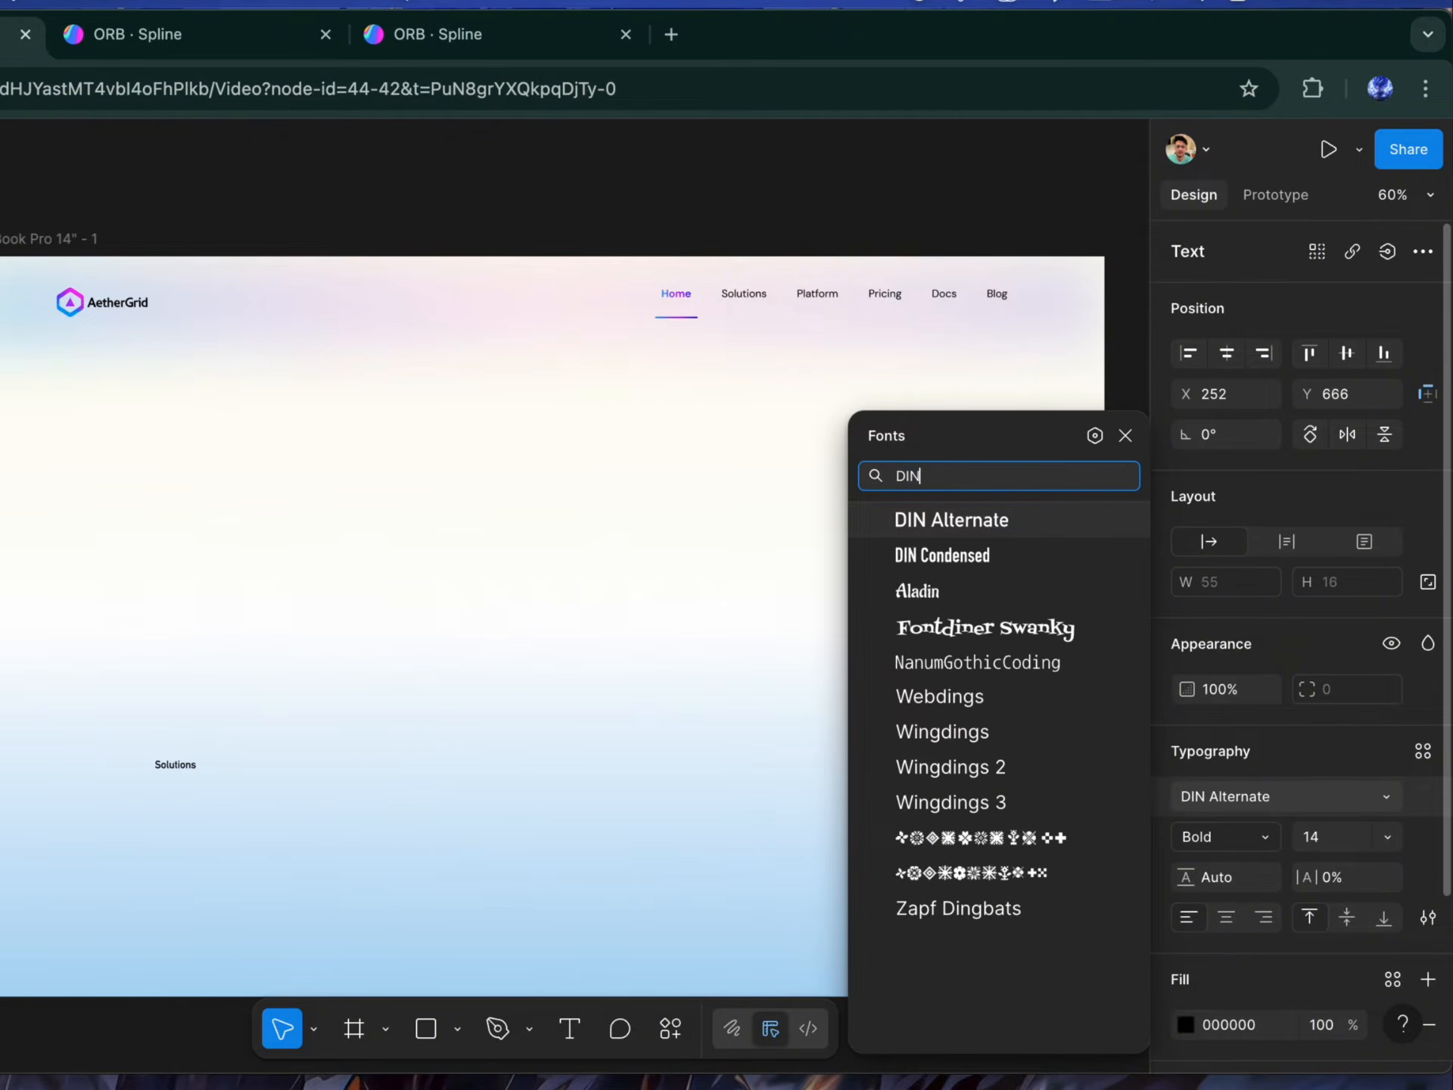
{"action": "left_click", "coordinate": [1009, 558]}
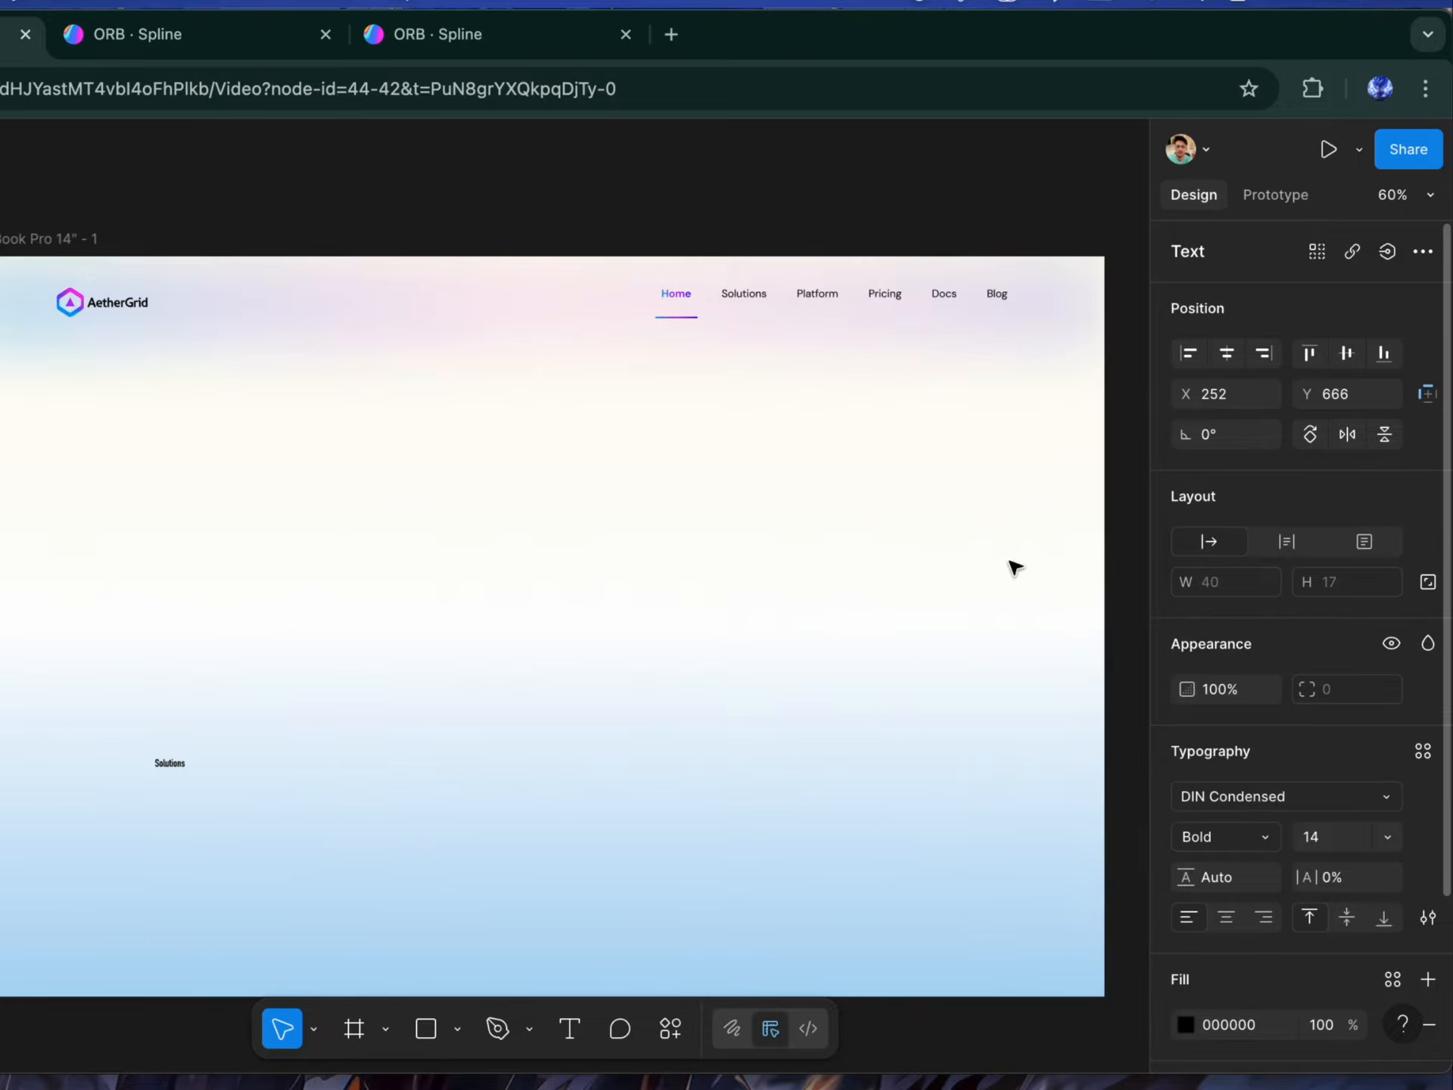
Step: Align the copied Solutions text vertically to the middle and set its font size to 80
{"action": "left_click", "coordinate": [1345, 915]}
{"action": "left_click", "coordinate": [1323, 840]}
{"action": "type", "text": "80"}
{"action": "key", "text": "Return"}
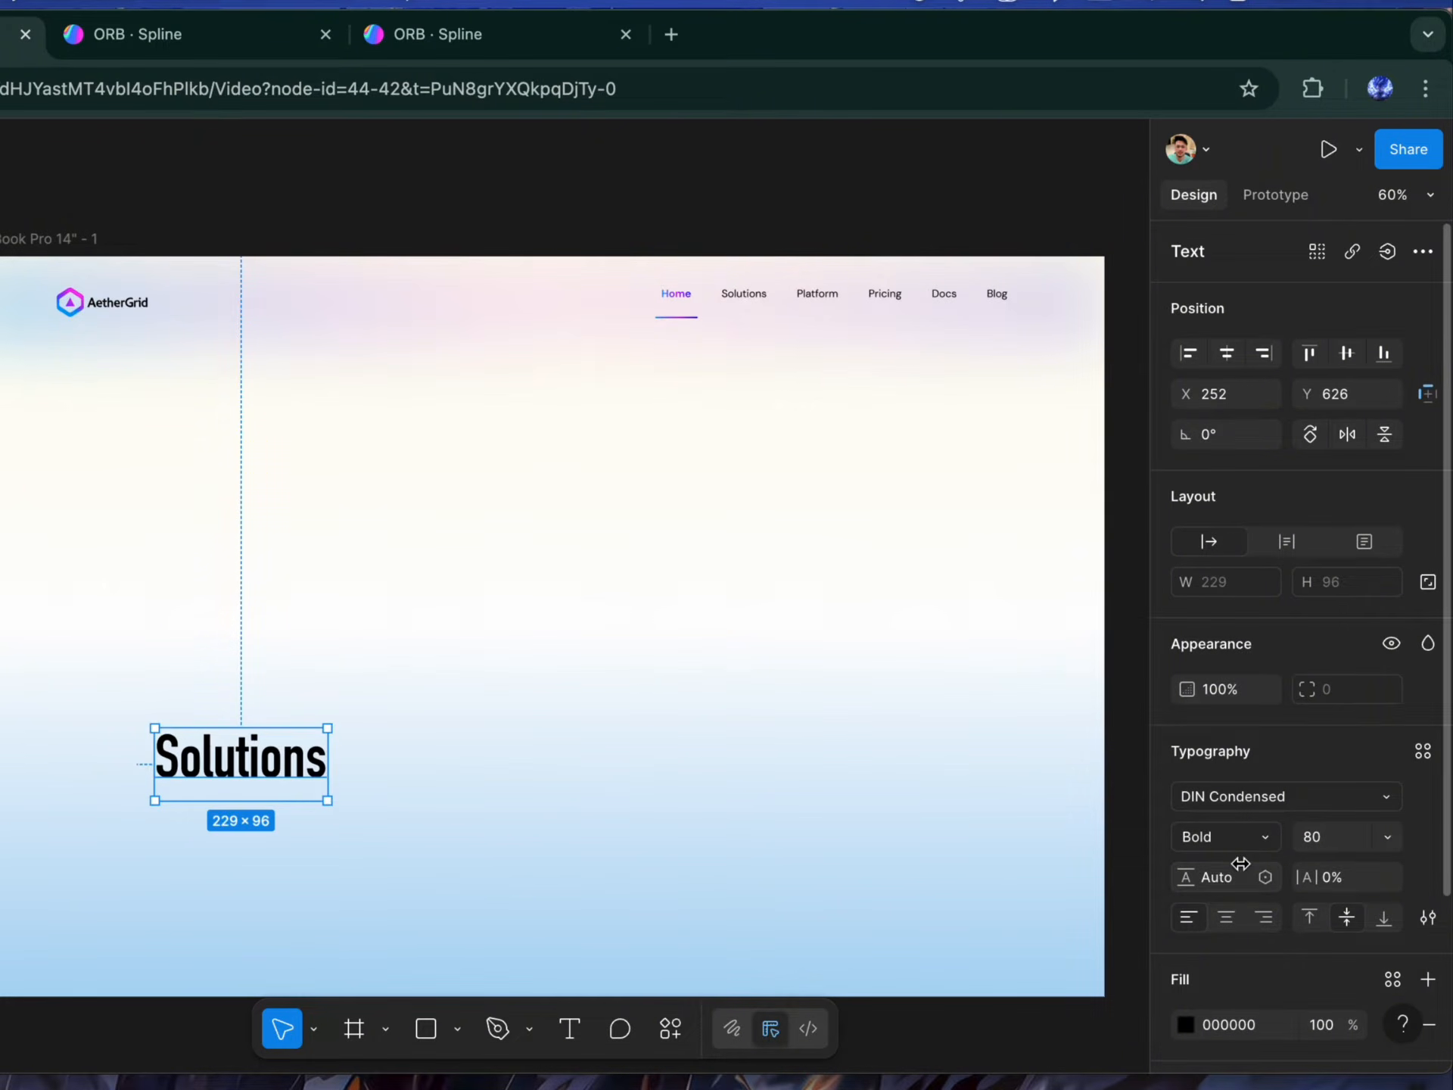
Step: Replace the copied Solutions text with "The Smarter Grid Powering the World's"
{"action": "key", "text": "Return"}
{"action": "type", "text": "The Smarter Grid Powering the "}
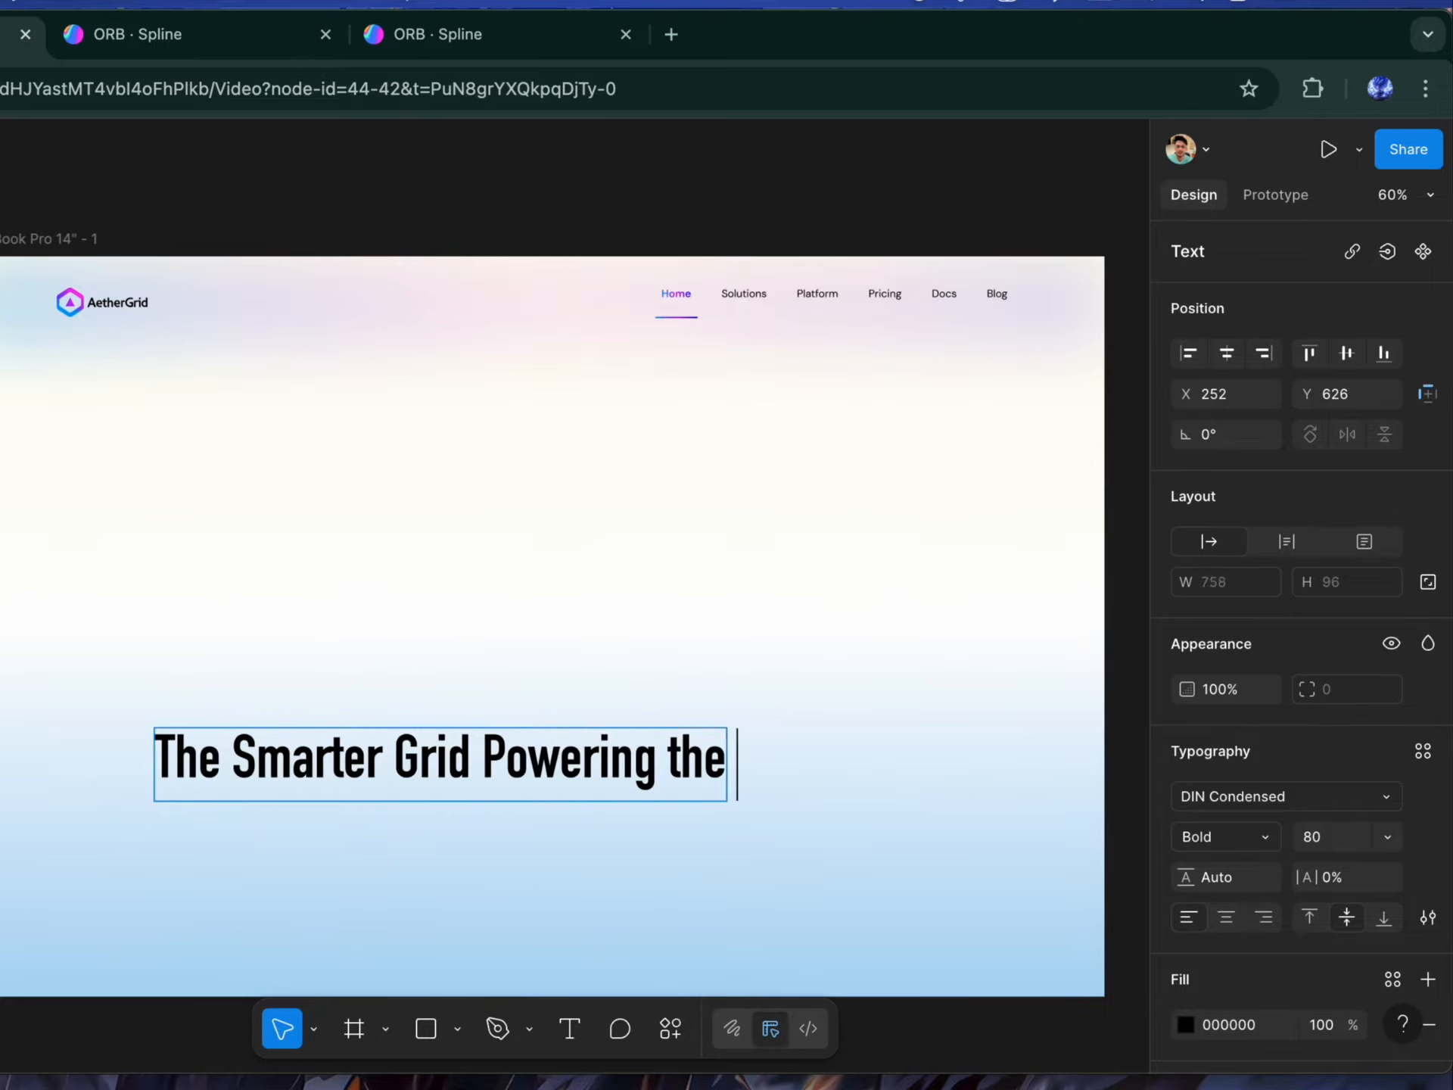
{"action": "type", "text": "World's"}
{"action": "key", "text": "Escape"}
Step: Duplicate the headline directly below itself and change the copy's text to "Smartest AI Models."
{"action": "left_click_drag", "start_coordinate": [615, 770], "coordinate": [608, 841]}
{"action": "double_click", "coordinate": [608, 842]}
{"action": "type", "text": "Smartest AI Models"}
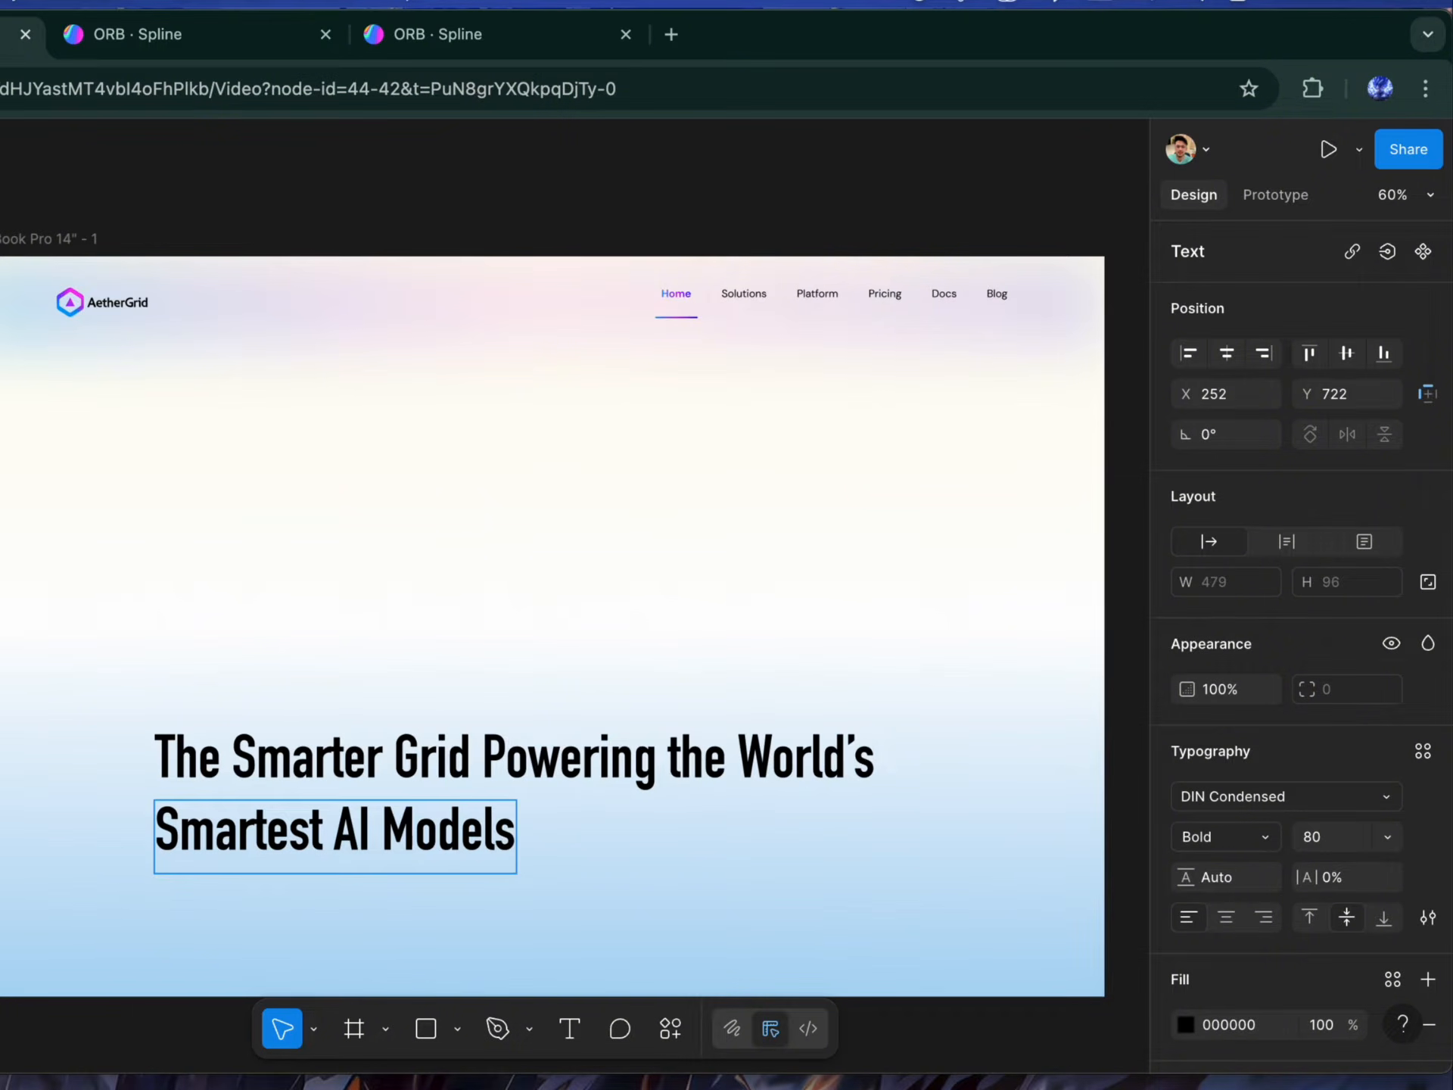
{"action": "type", "text": "."}
{"action": "key", "text": "Escape"}
Step: Apply the P1 gradient colour style to the "Smartest AI Models." line
{"action": "scroll", "coordinate": [1290, 1041], "scroll_direction": "down", "scroll_amount": 3}
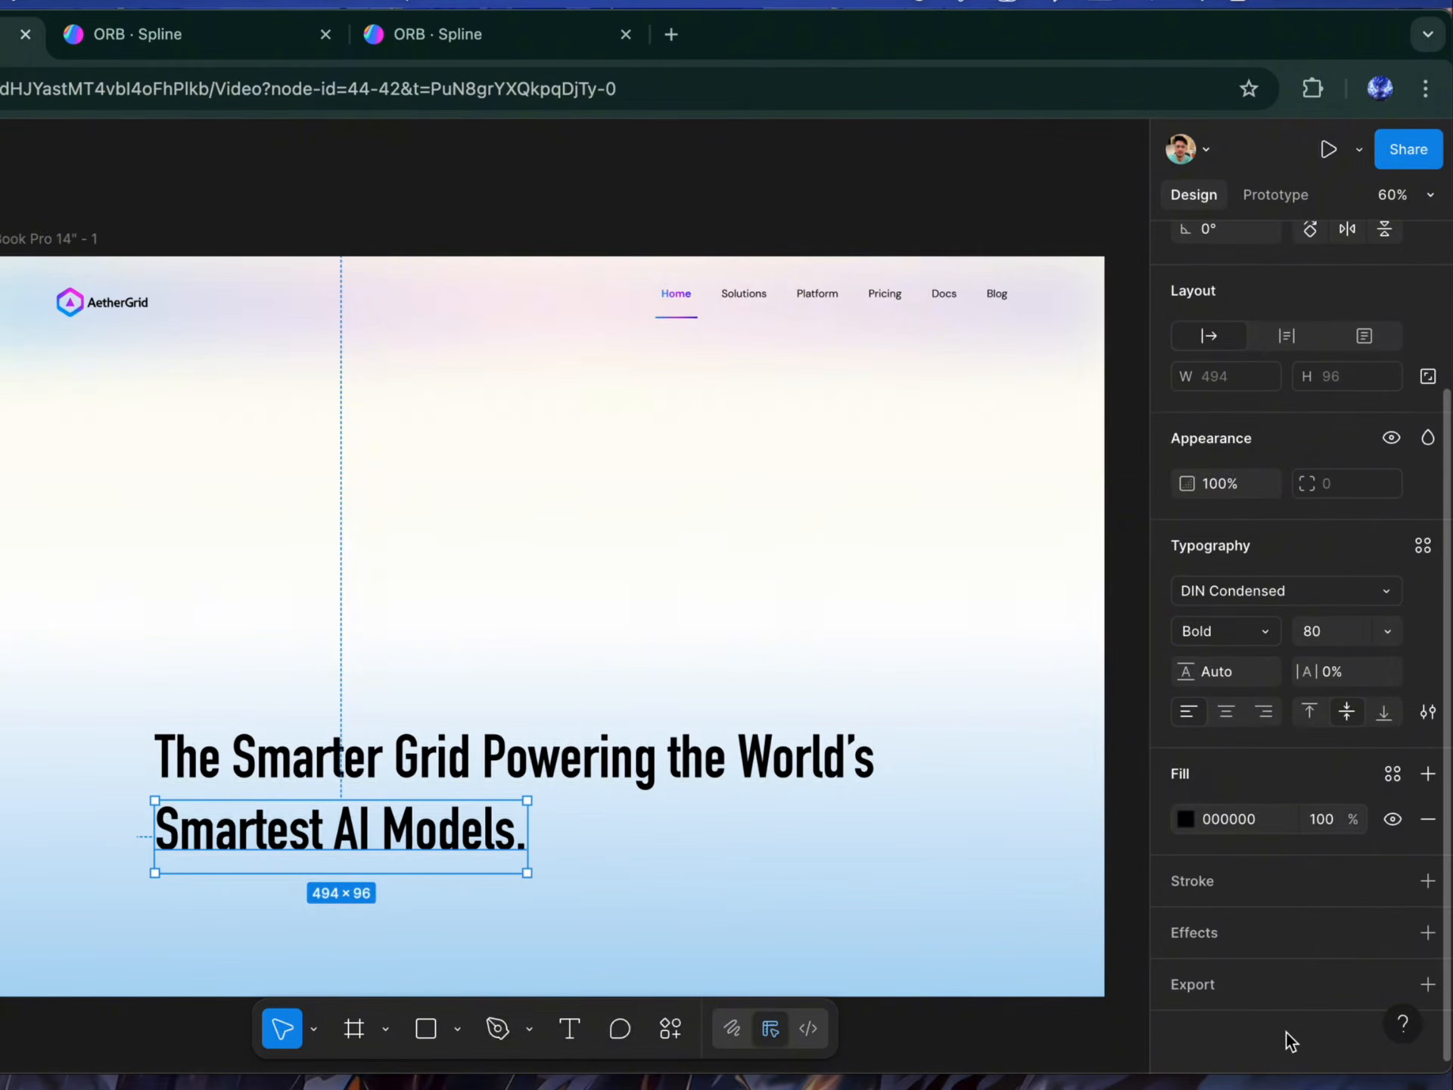
{"action": "left_click", "coordinate": [1393, 772]}
{"action": "left_click", "coordinate": [927, 736]}
{"action": "left_click", "coordinate": [331, 572]}
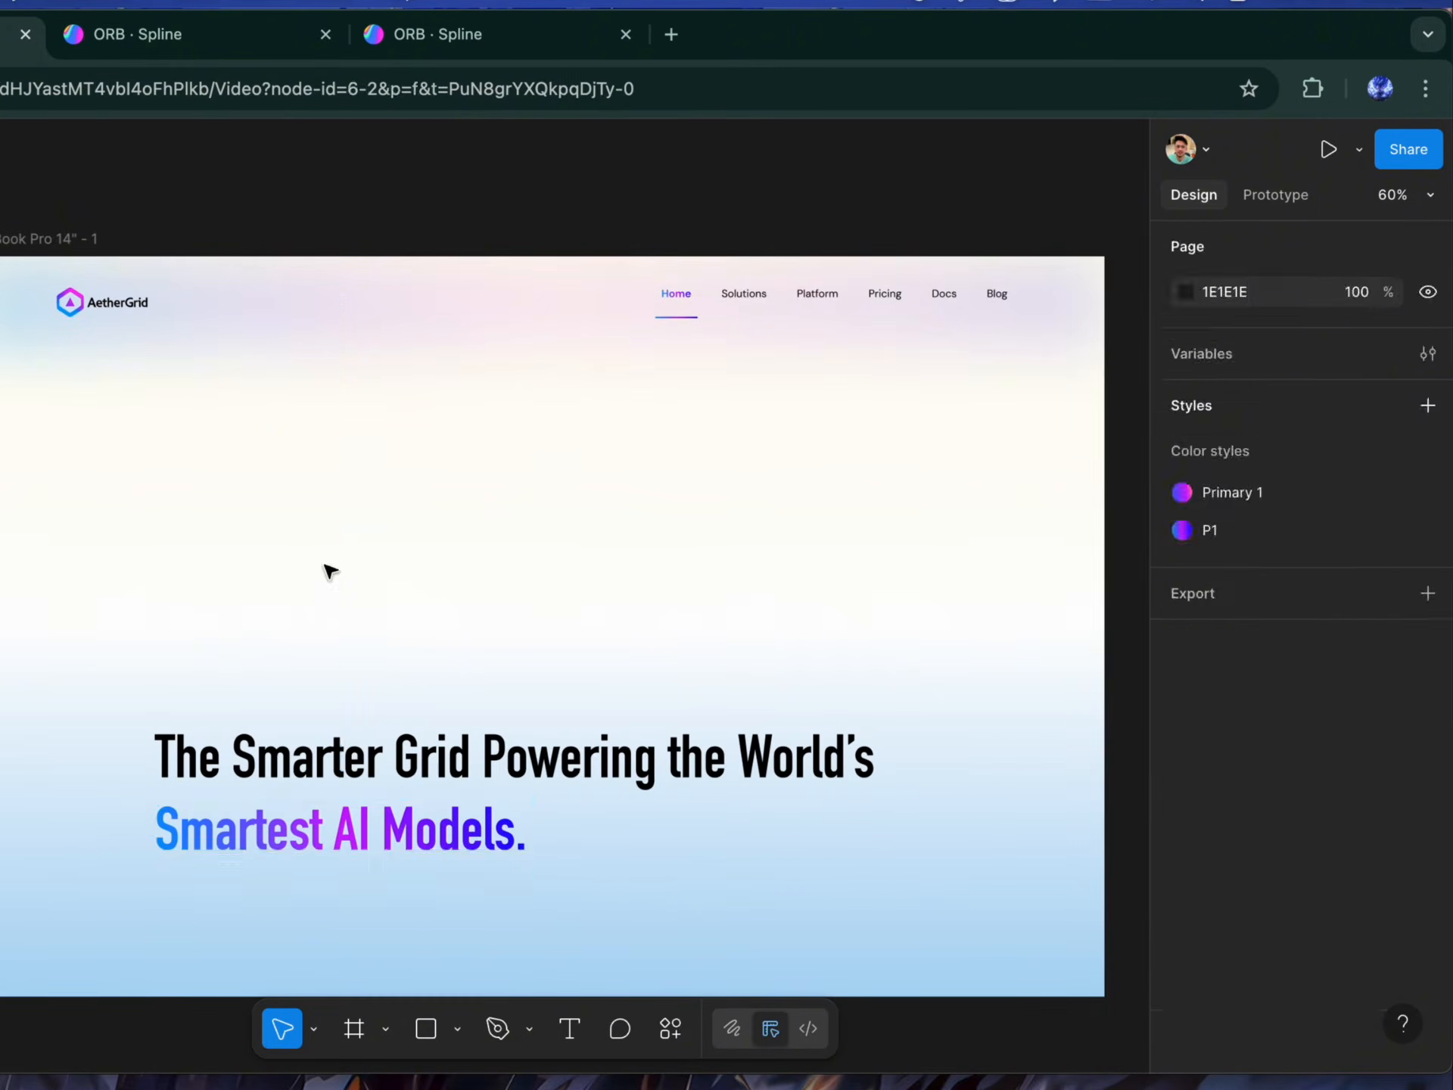
Step: Wrap both headline lines in a vertical auto layout frame and narrow it to about 526 wide
{"action": "left_click", "coordinate": [481, 753]}
{"action": "left_click", "coordinate": [443, 832], "text": "shift"}
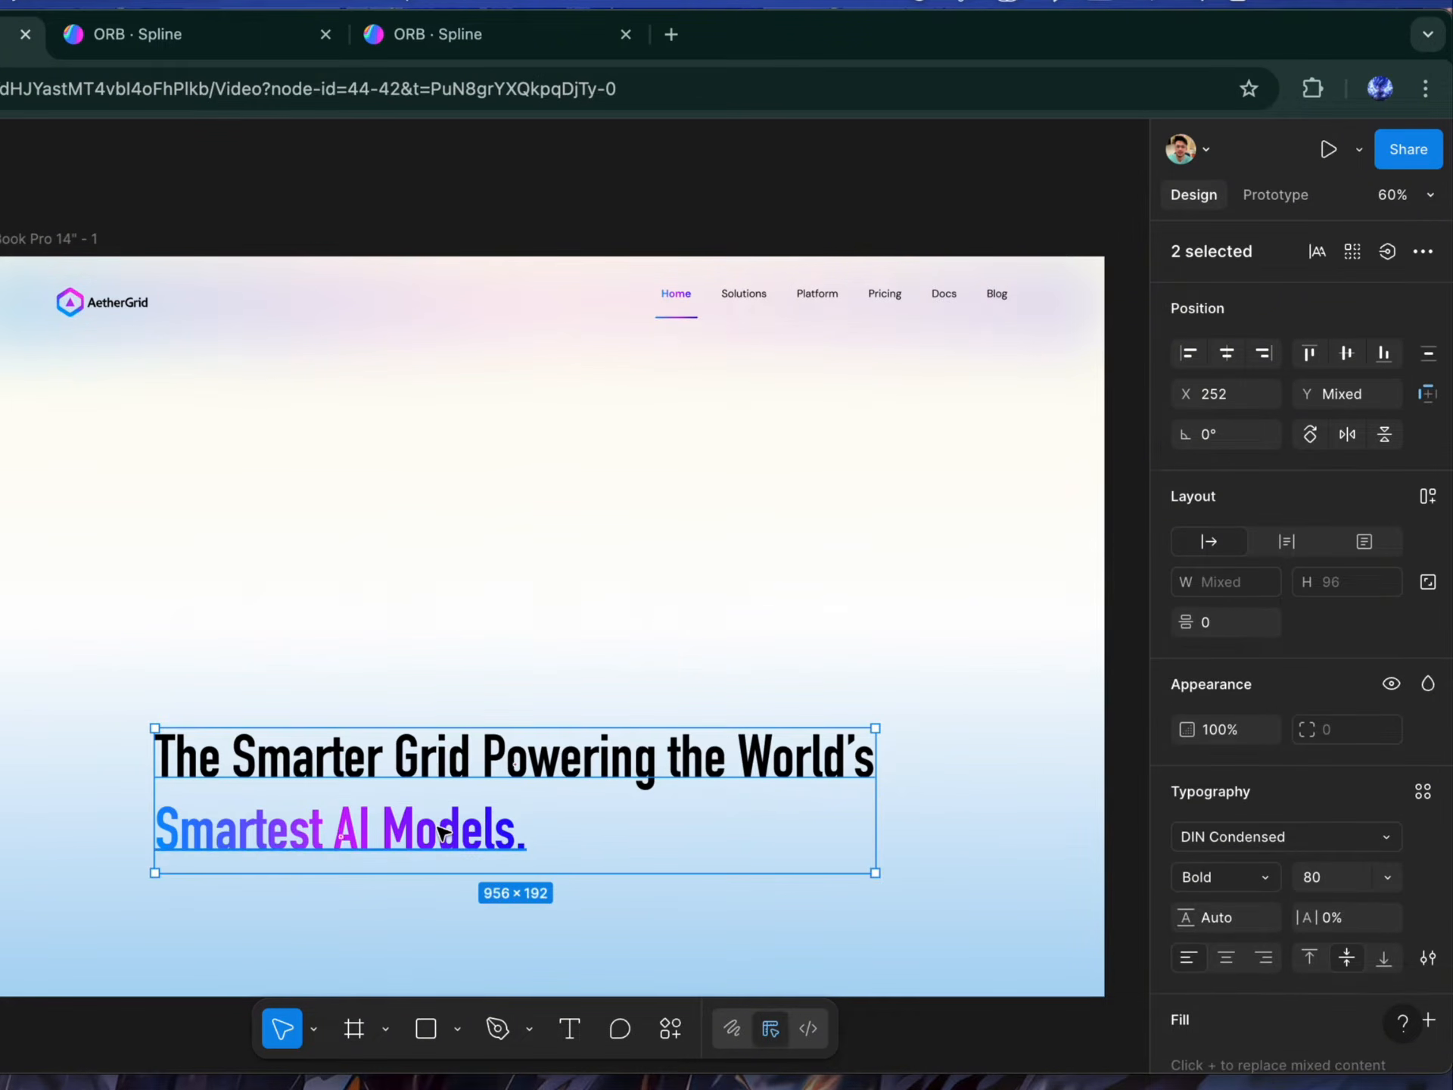
{"action": "left_click", "coordinate": [1429, 500]}
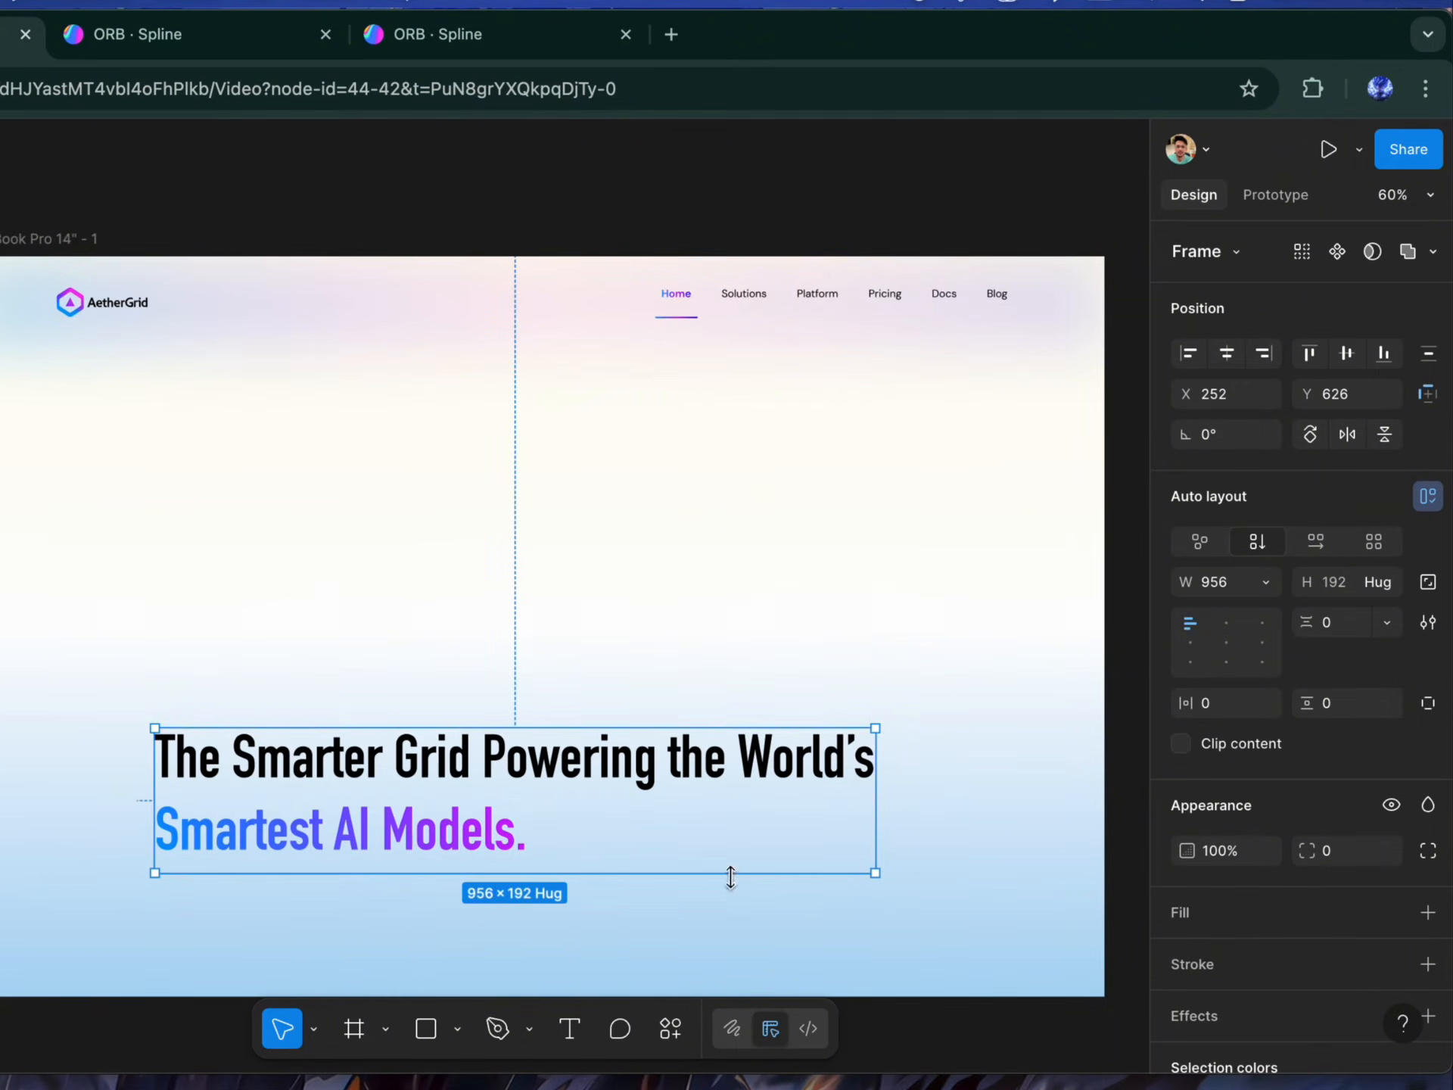
{"action": "left_click_drag", "start_coordinate": [872, 792], "coordinate": [551, 814]}
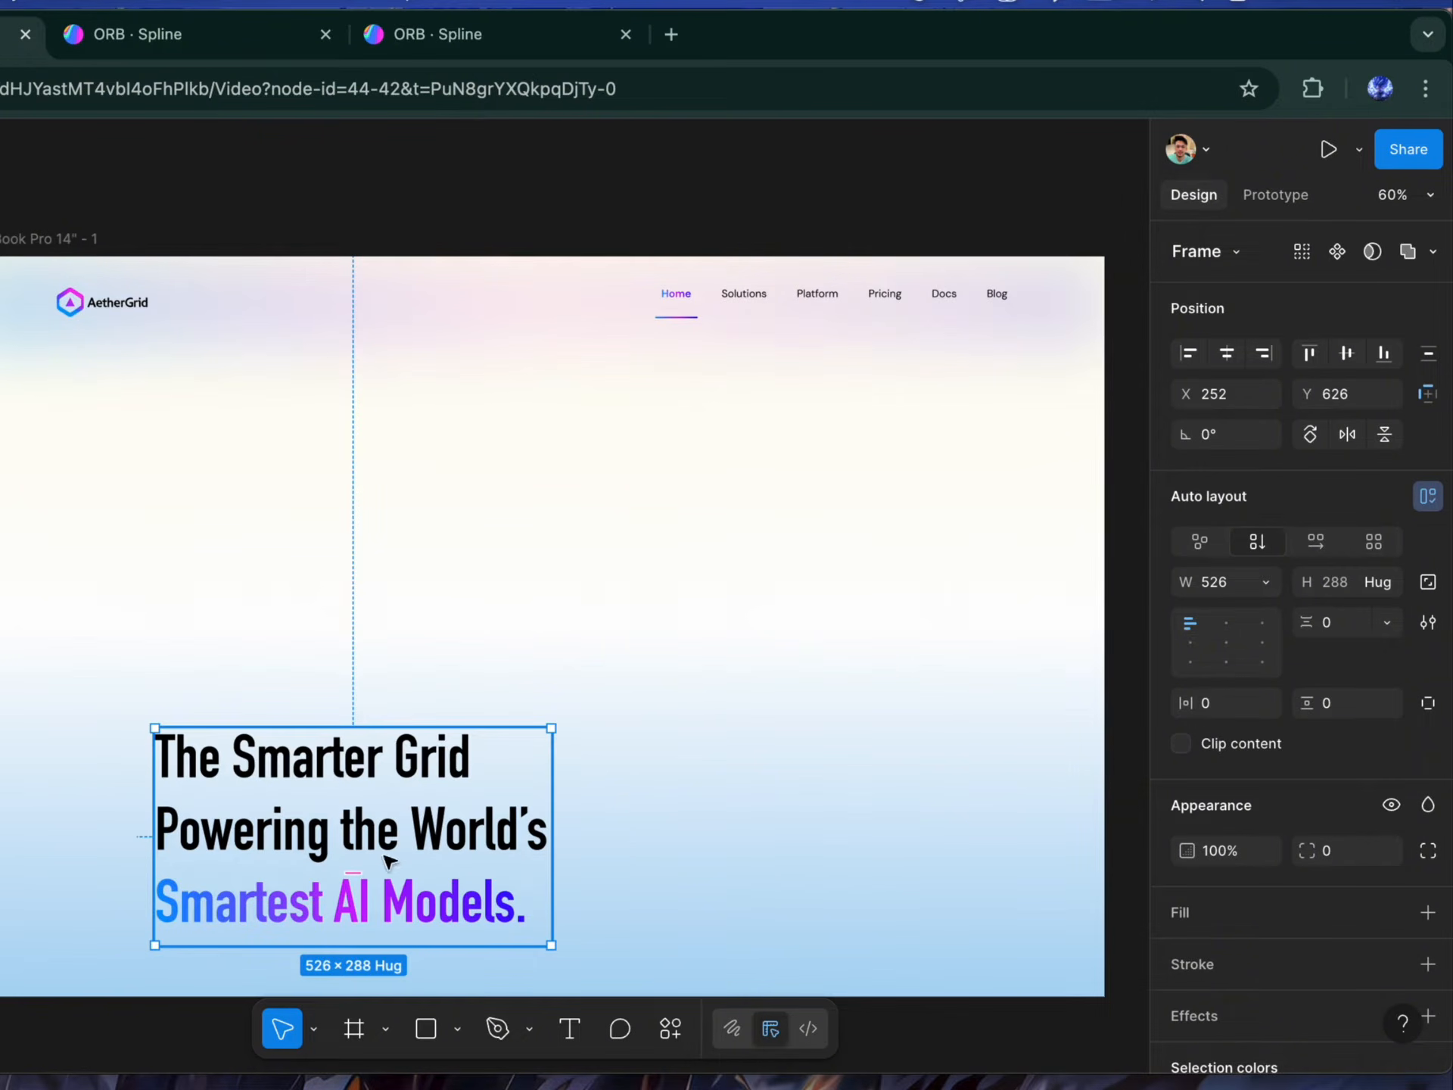
Step: Show the layout guides and move the headline frame to the logo's left margin at about X 120, Y 288
{"action": "left_click_drag", "start_coordinate": [387, 846], "coordinate": [358, 705]}
{"action": "key", "text": "shift+g"}
{"action": "left_click_drag", "start_coordinate": [317, 651], "coordinate": [227, 577]}
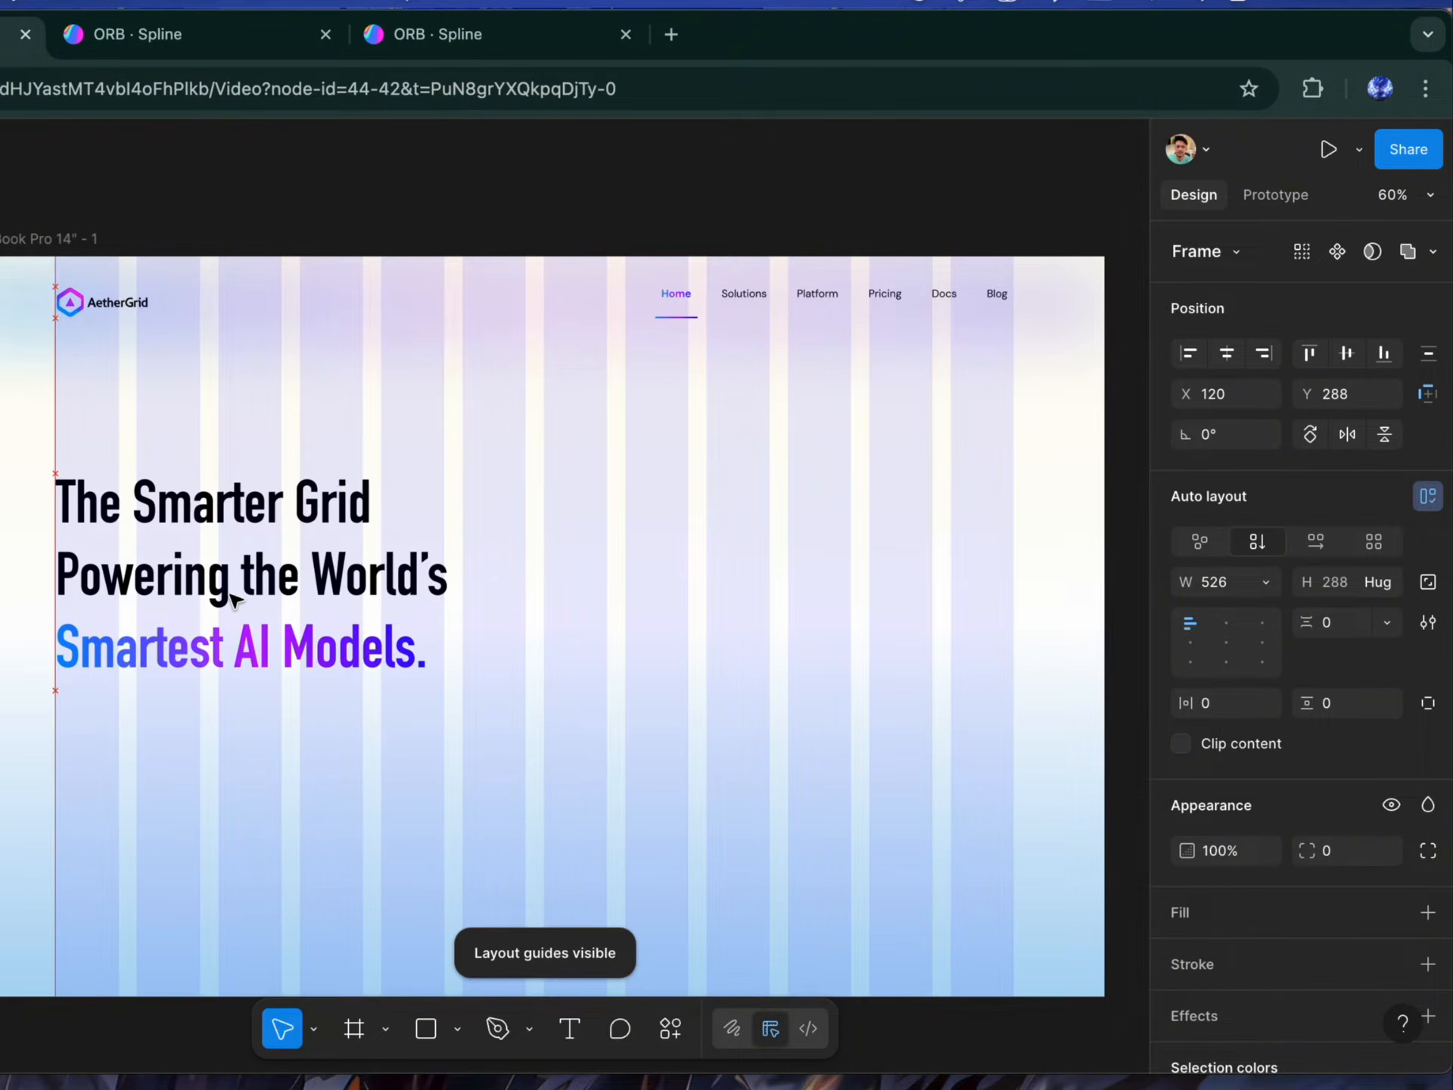
Step: Reduce the vertical gap between the navigation bar and the headline frame, and hide the layout guides
{"action": "left_click", "coordinate": [169, 310], "text": "shift"}
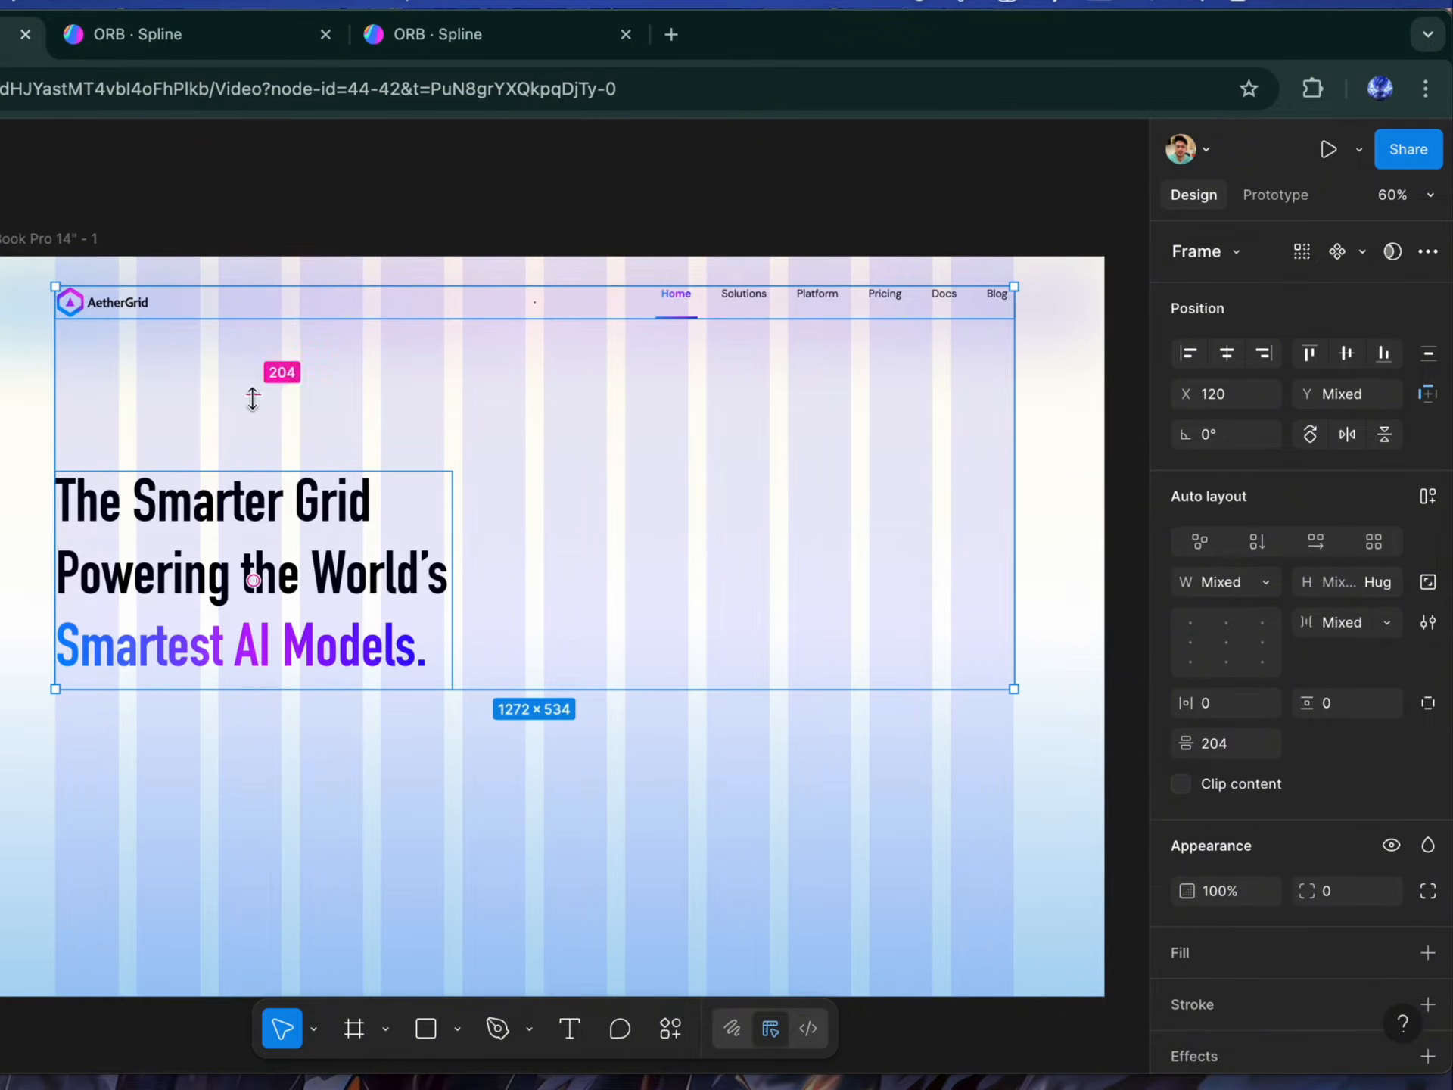
{"action": "key", "text": "shift+a"}
{"action": "left_click", "coordinate": [455, 812]}
{"action": "key", "text": "ctrl+g"}
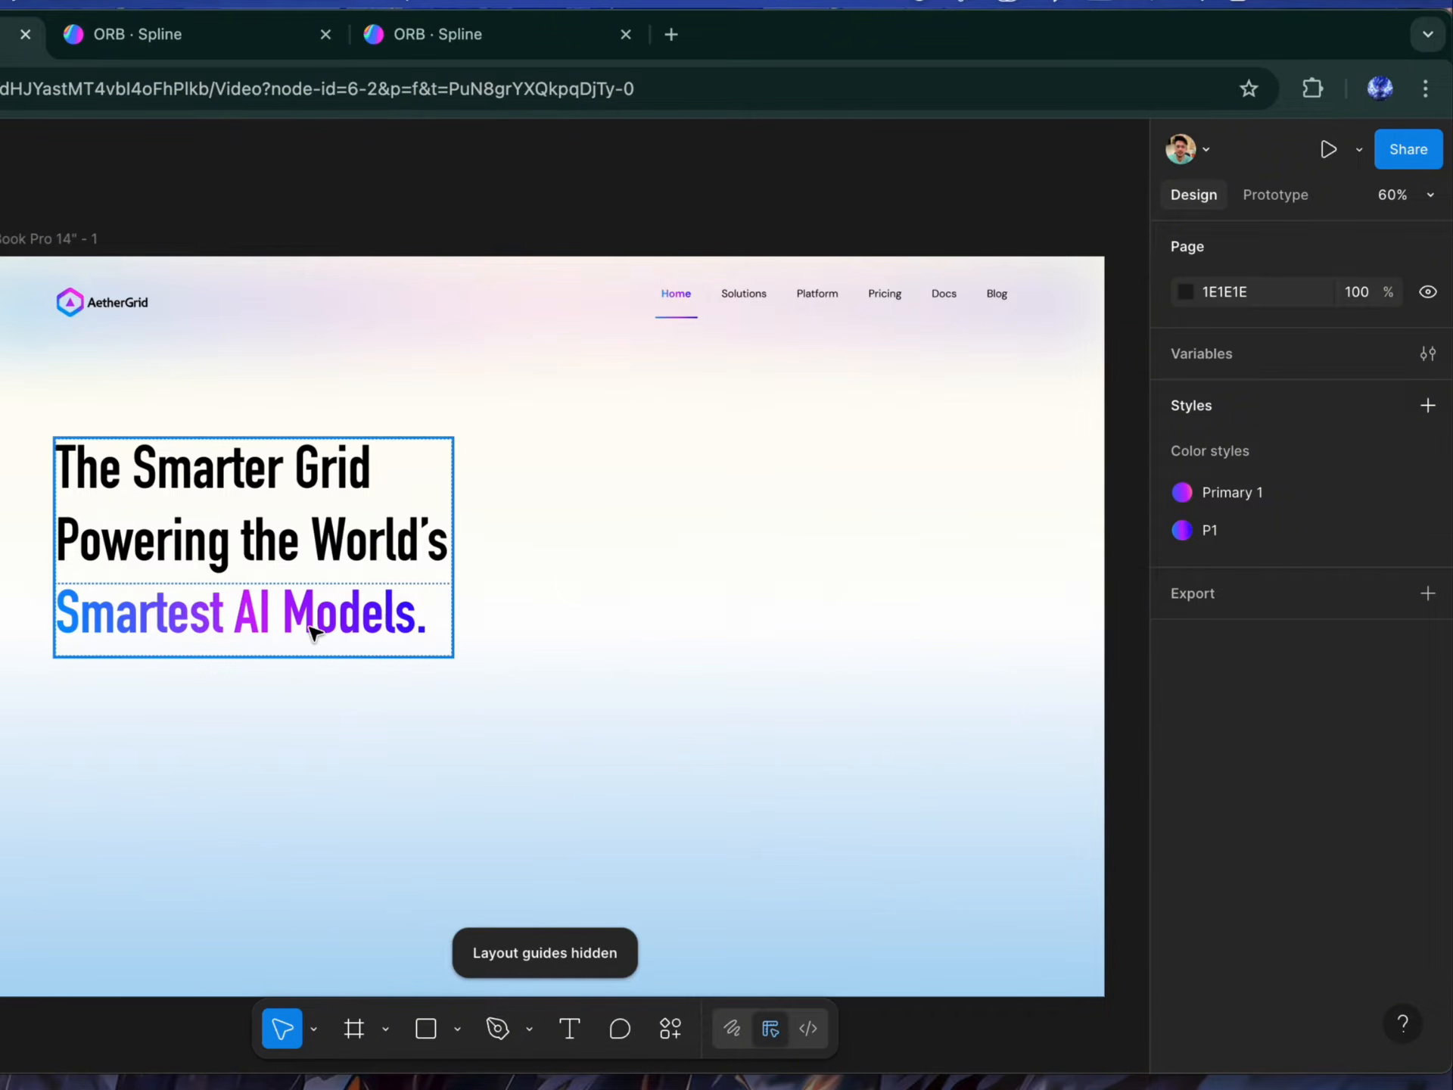
Step: Copy the Solutions navigation text below the headline at about X 294, Y 678
{"action": "left_click", "coordinate": [745, 293]}
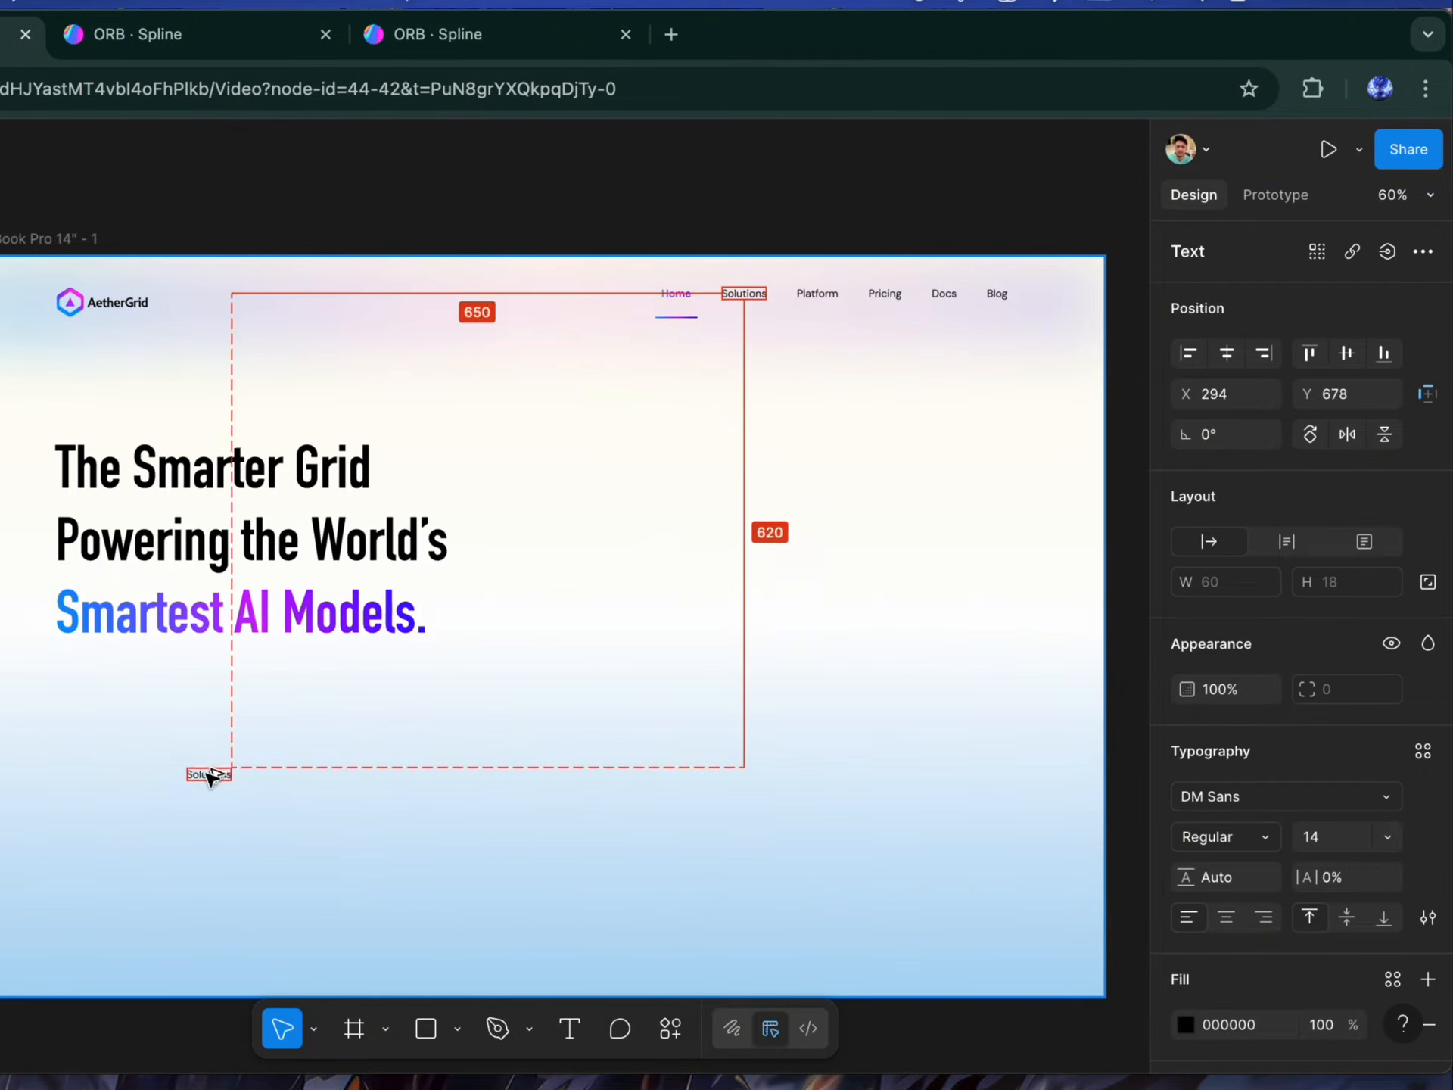
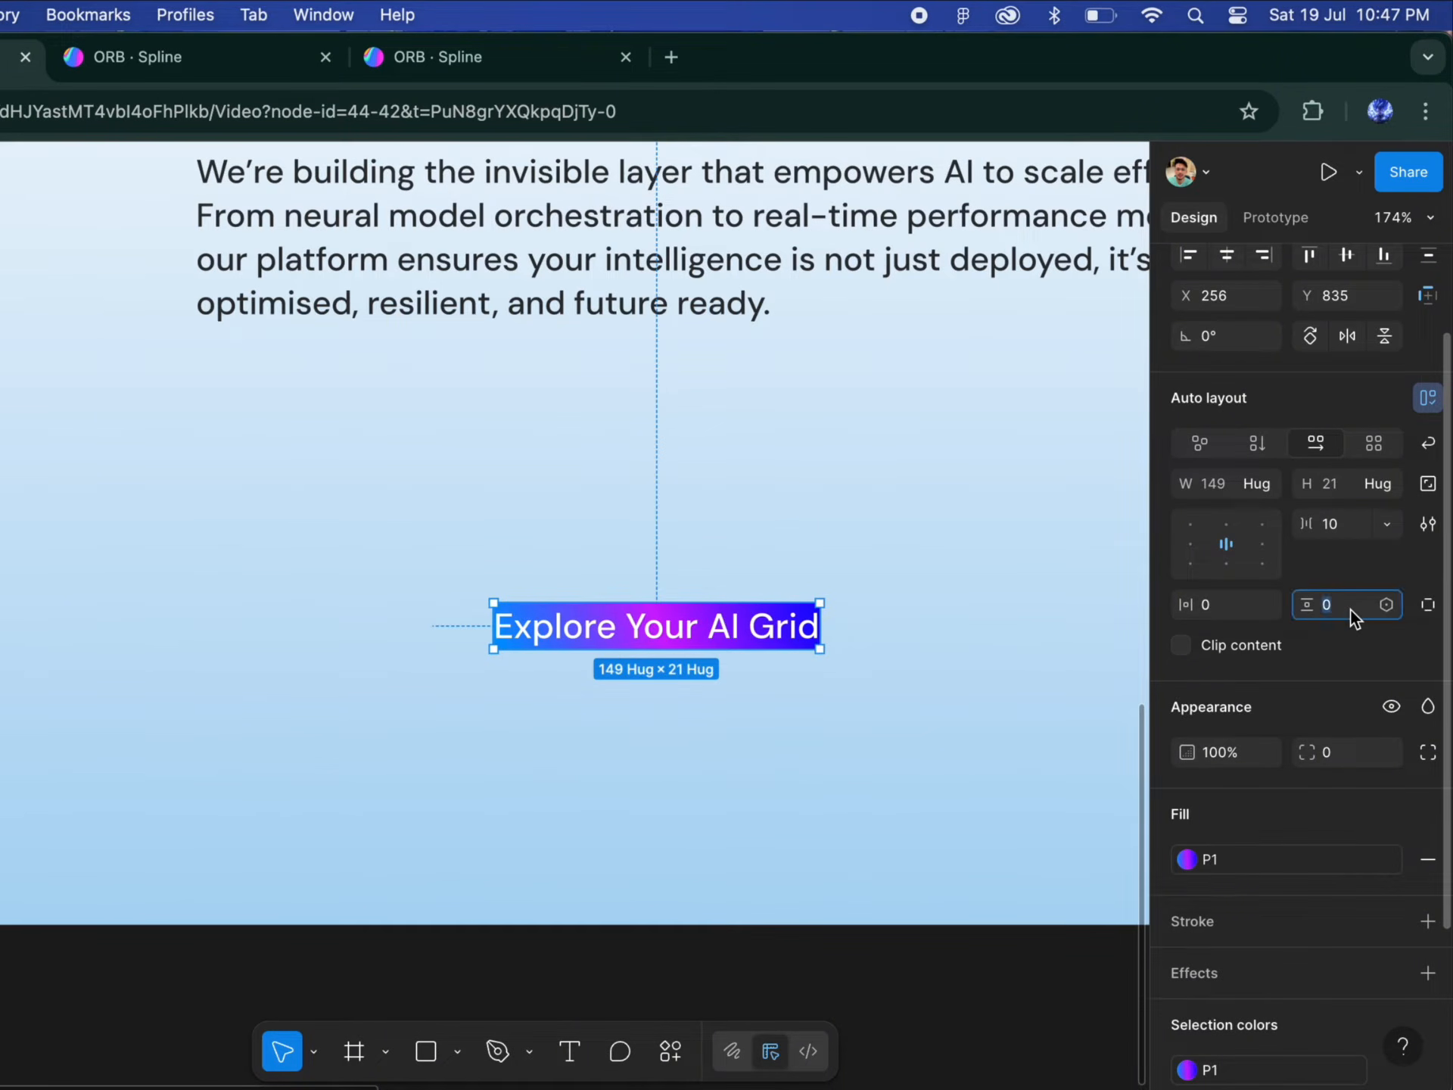
Step: Set the Explore Your AI Grid button's vertical padding to 16
{"action": "type", "text": "20"}
{"action": "key", "text": "Down"}
{"action": "key", "text": "Down"}
{"action": "key", "text": "Down"}
{"action": "key", "text": "Down"}
Step: Set the Explore Your AI Grid button's horizontal padding to 32
{"action": "left_click", "coordinate": [1228, 612]}
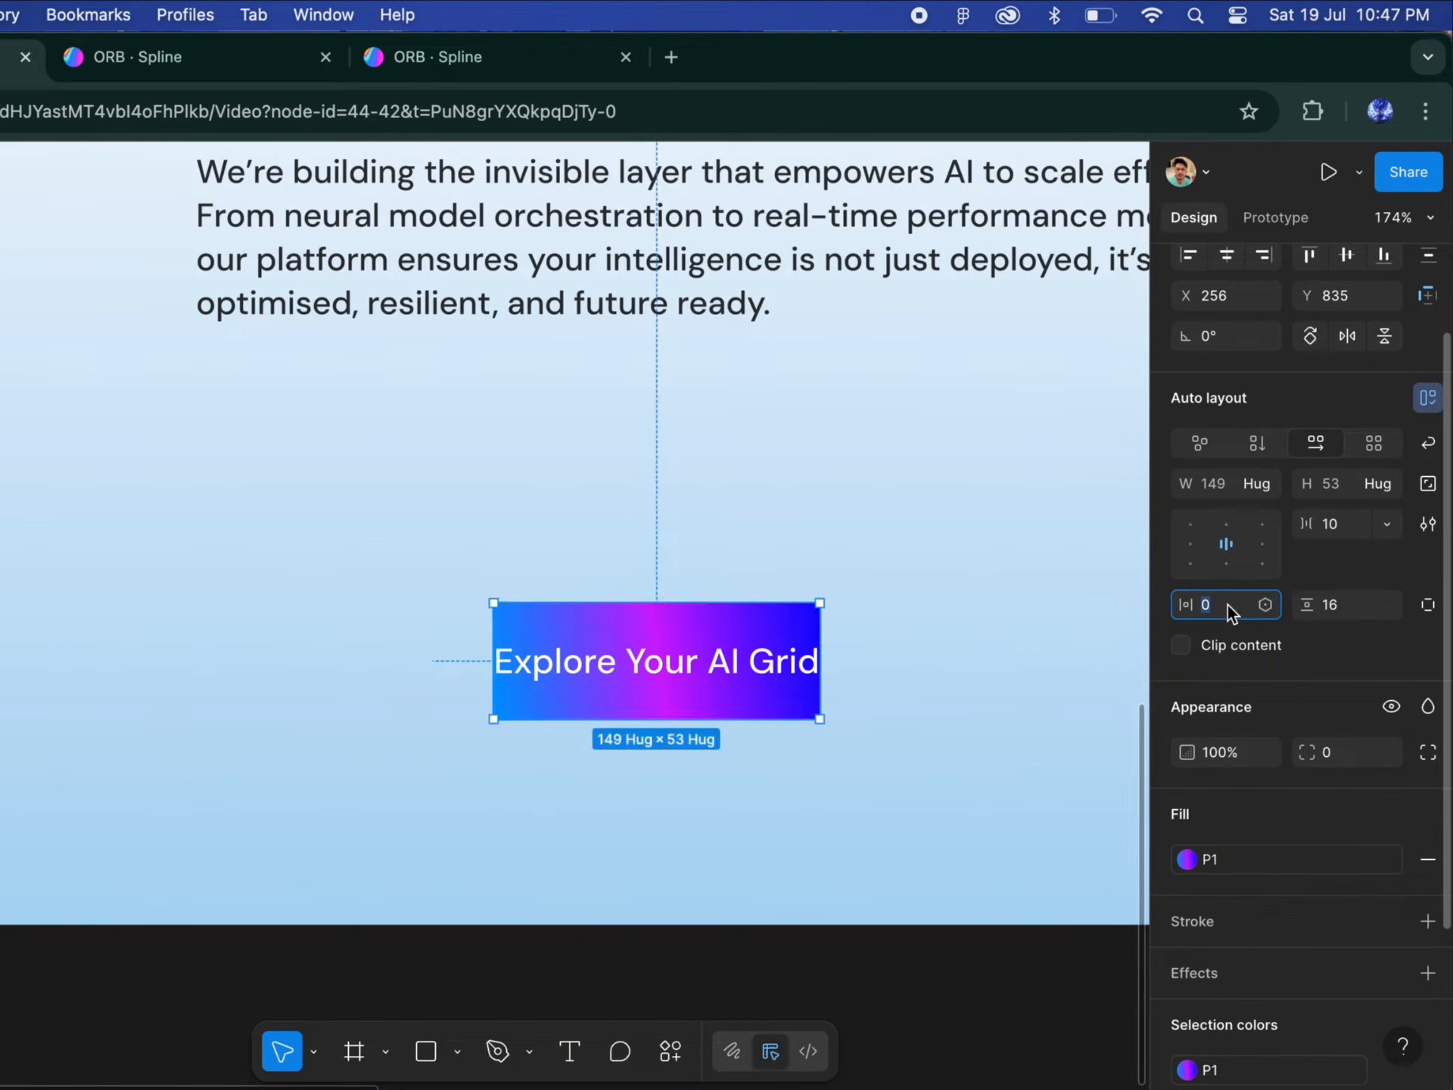
{"action": "key", "text": "shift+Up"}
{"action": "key", "text": "shift+Up"}
{"action": "key", "text": "shift+Up"}
{"action": "key", "text": "shift+Up"}
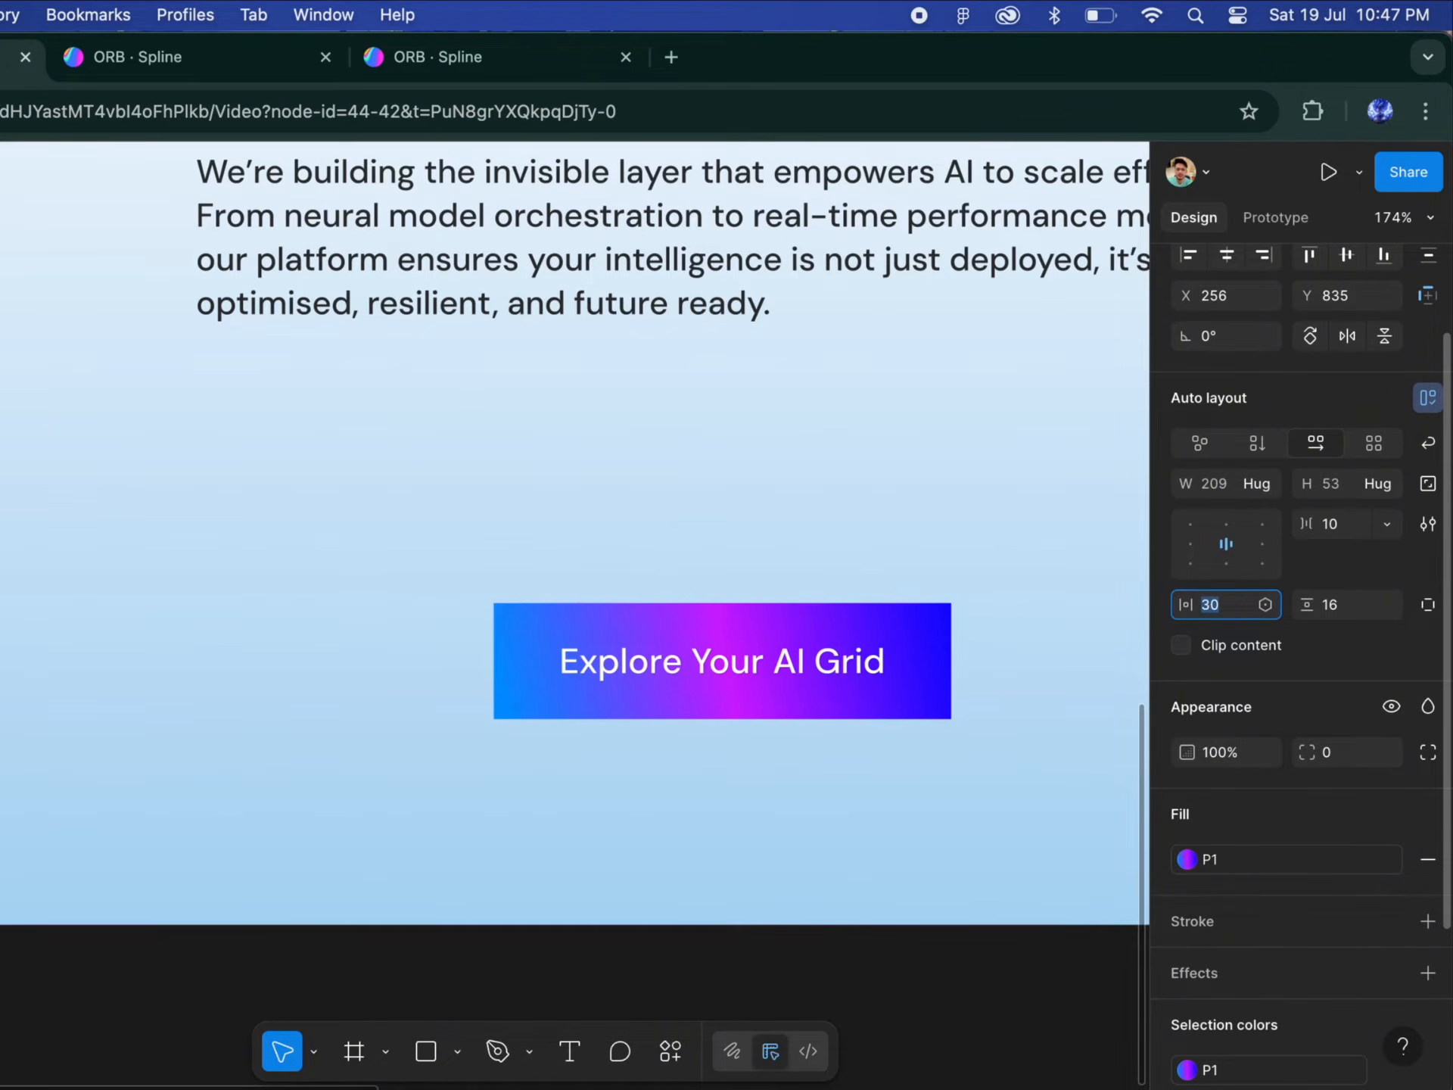
{"action": "scroll", "coordinate": [431, 503], "scroll_direction": "down", "scroll_amount": 5}
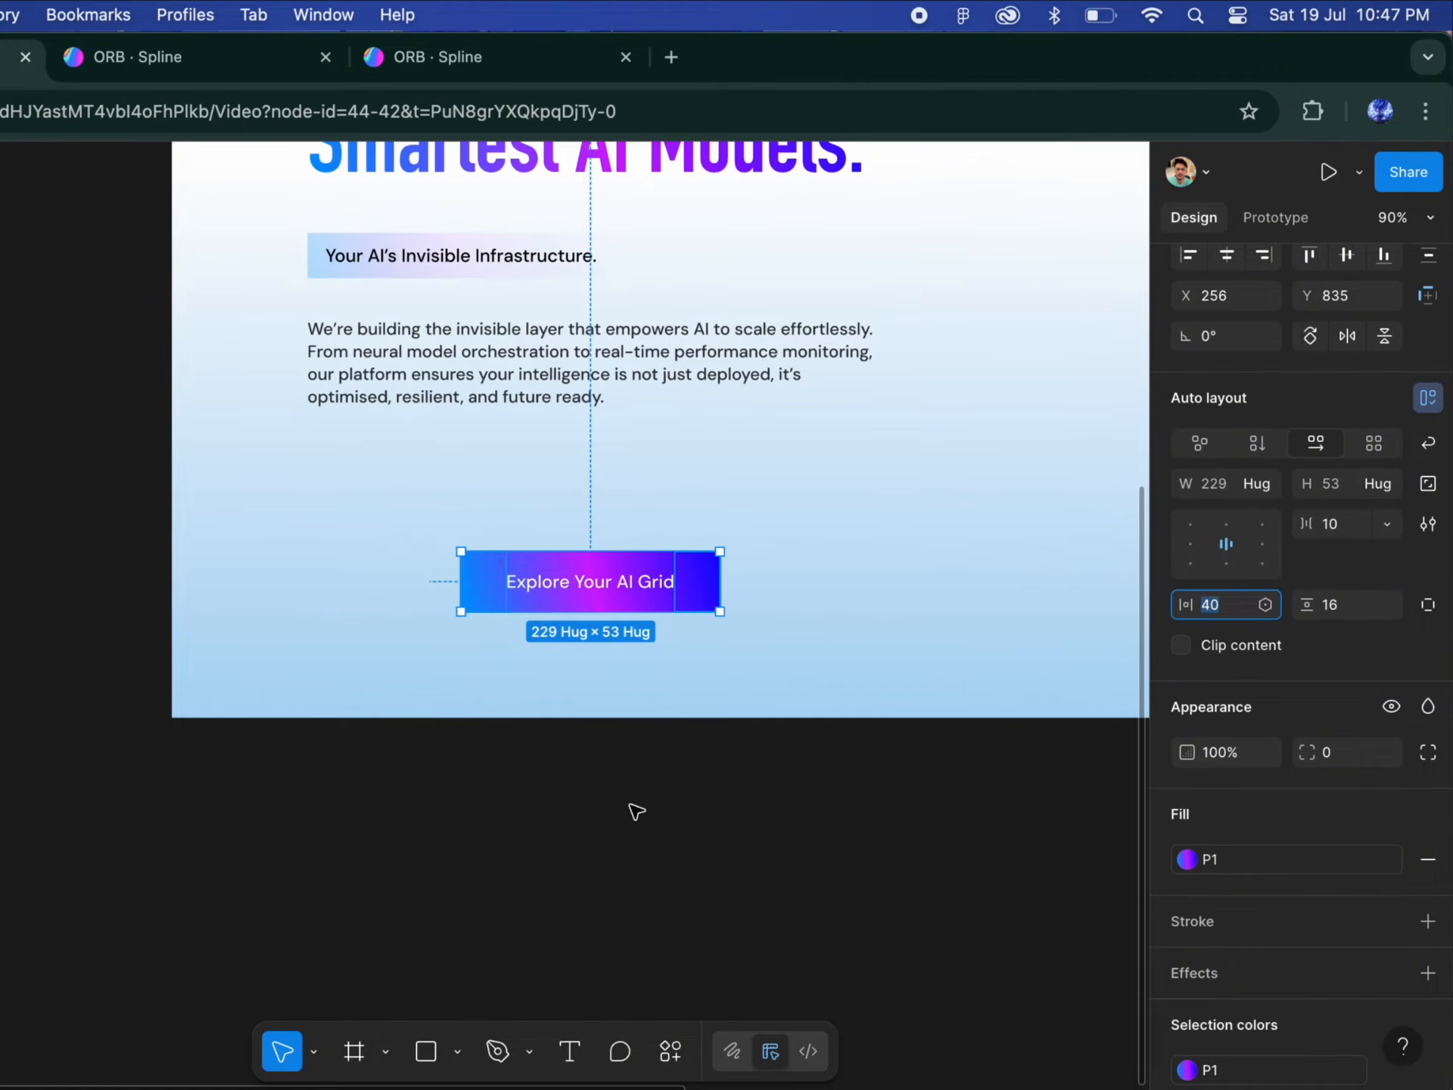
{"action": "key", "text": "shift+Down"}
{"action": "key", "text": "Up"}
{"action": "key", "text": "Up"}
{"action": "scroll", "coordinate": [553, 632], "scroll_direction": "up", "scroll_amount": 5}
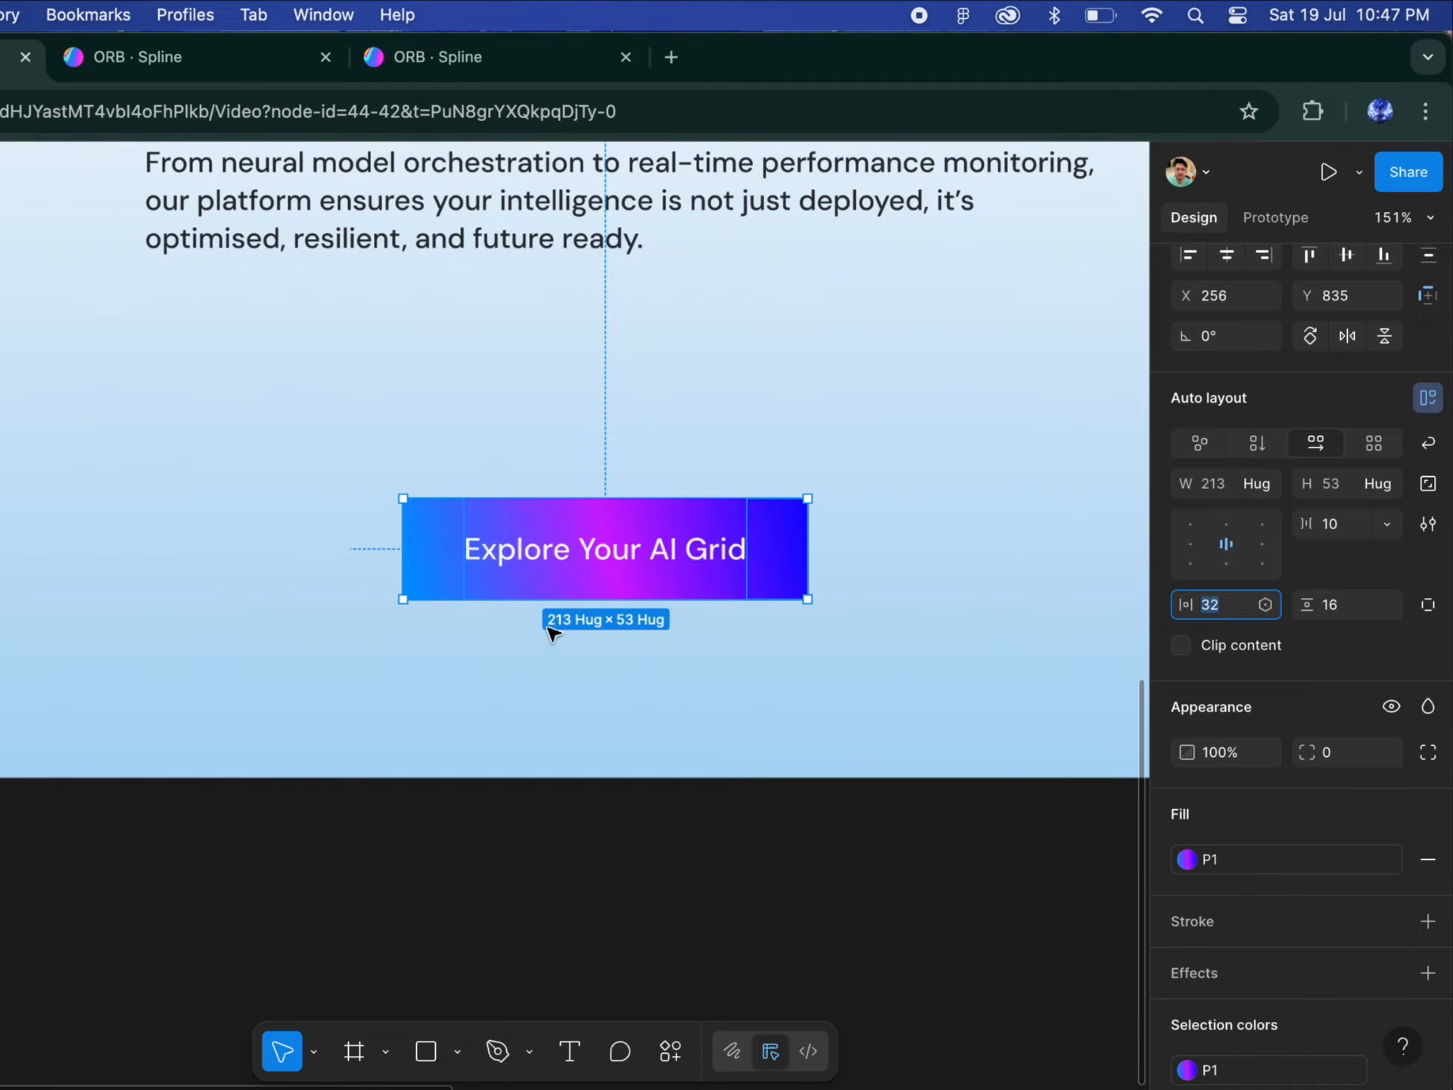
Step: Add a white FFFFFF inside stroke of weight 1 to the Explore Your AI Grid button
{"action": "left_click", "coordinate": [641, 679]}
{"action": "left_click", "coordinate": [535, 545]}
{"action": "scroll", "coordinate": [1338, 871], "scroll_direction": "down", "scroll_amount": 3}
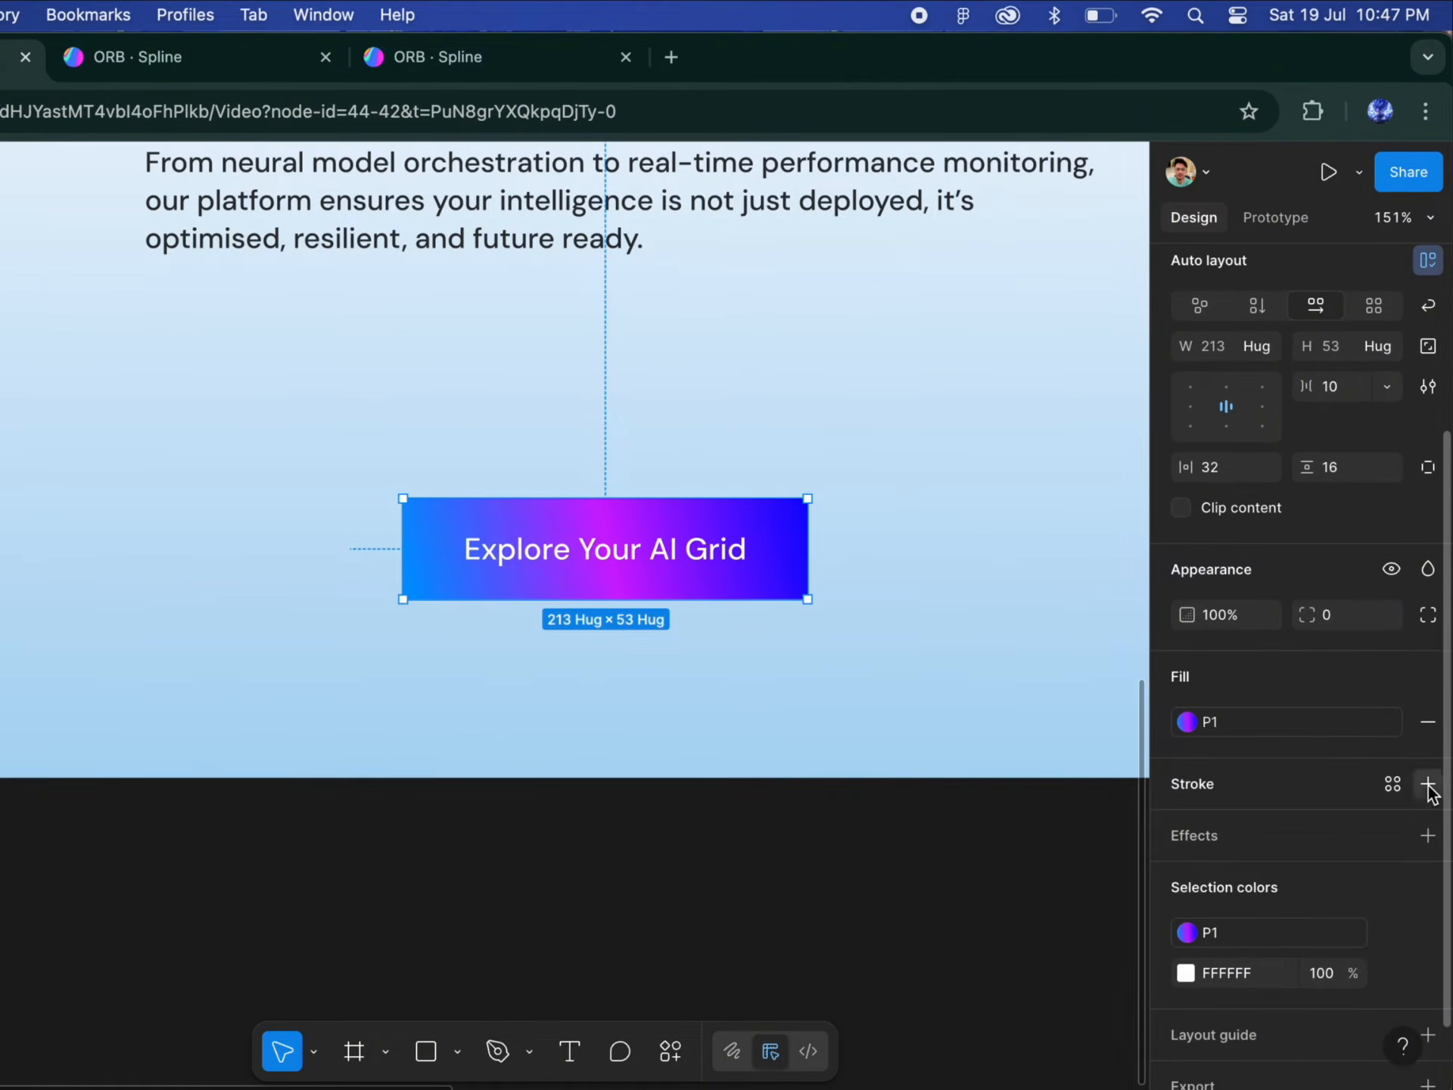
{"action": "left_click", "coordinate": [1429, 784]}
{"action": "left_click_drag", "start_coordinate": [1021, 626], "coordinate": [736, 416]}
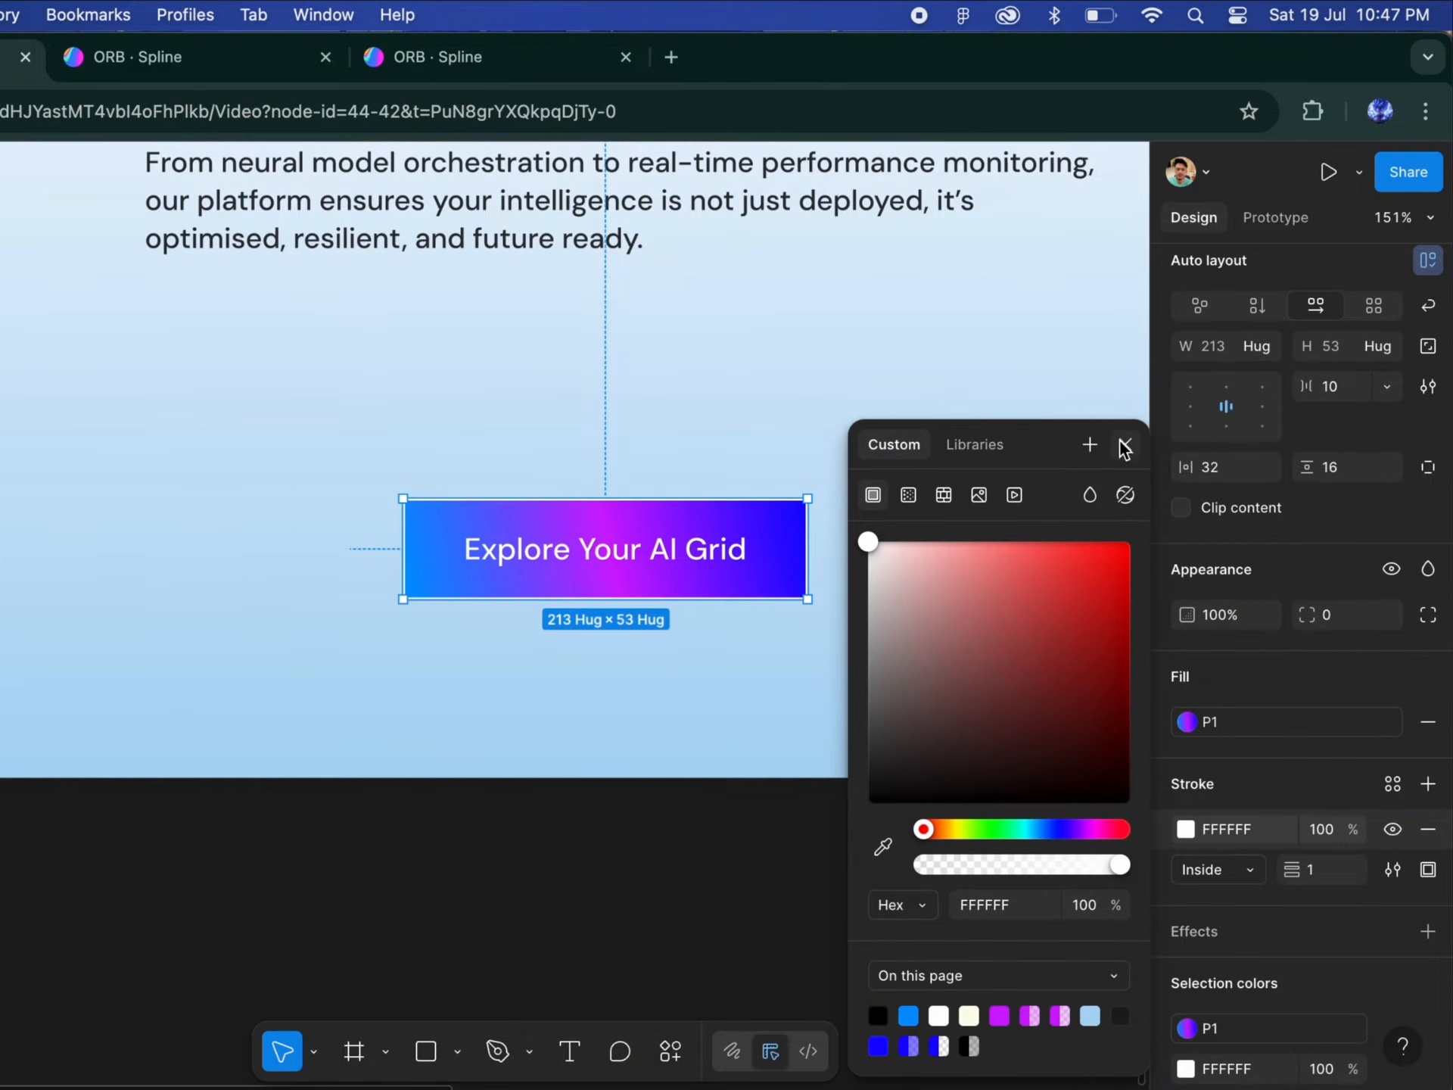
{"action": "left_click", "coordinate": [1123, 447]}
Step: Add a drop shadow to the button with X -6, Y 6 and blur 0
{"action": "scroll", "coordinate": [1296, 834], "scroll_direction": "down", "scroll_amount": 3}
{"action": "left_click", "coordinate": [1428, 756]}
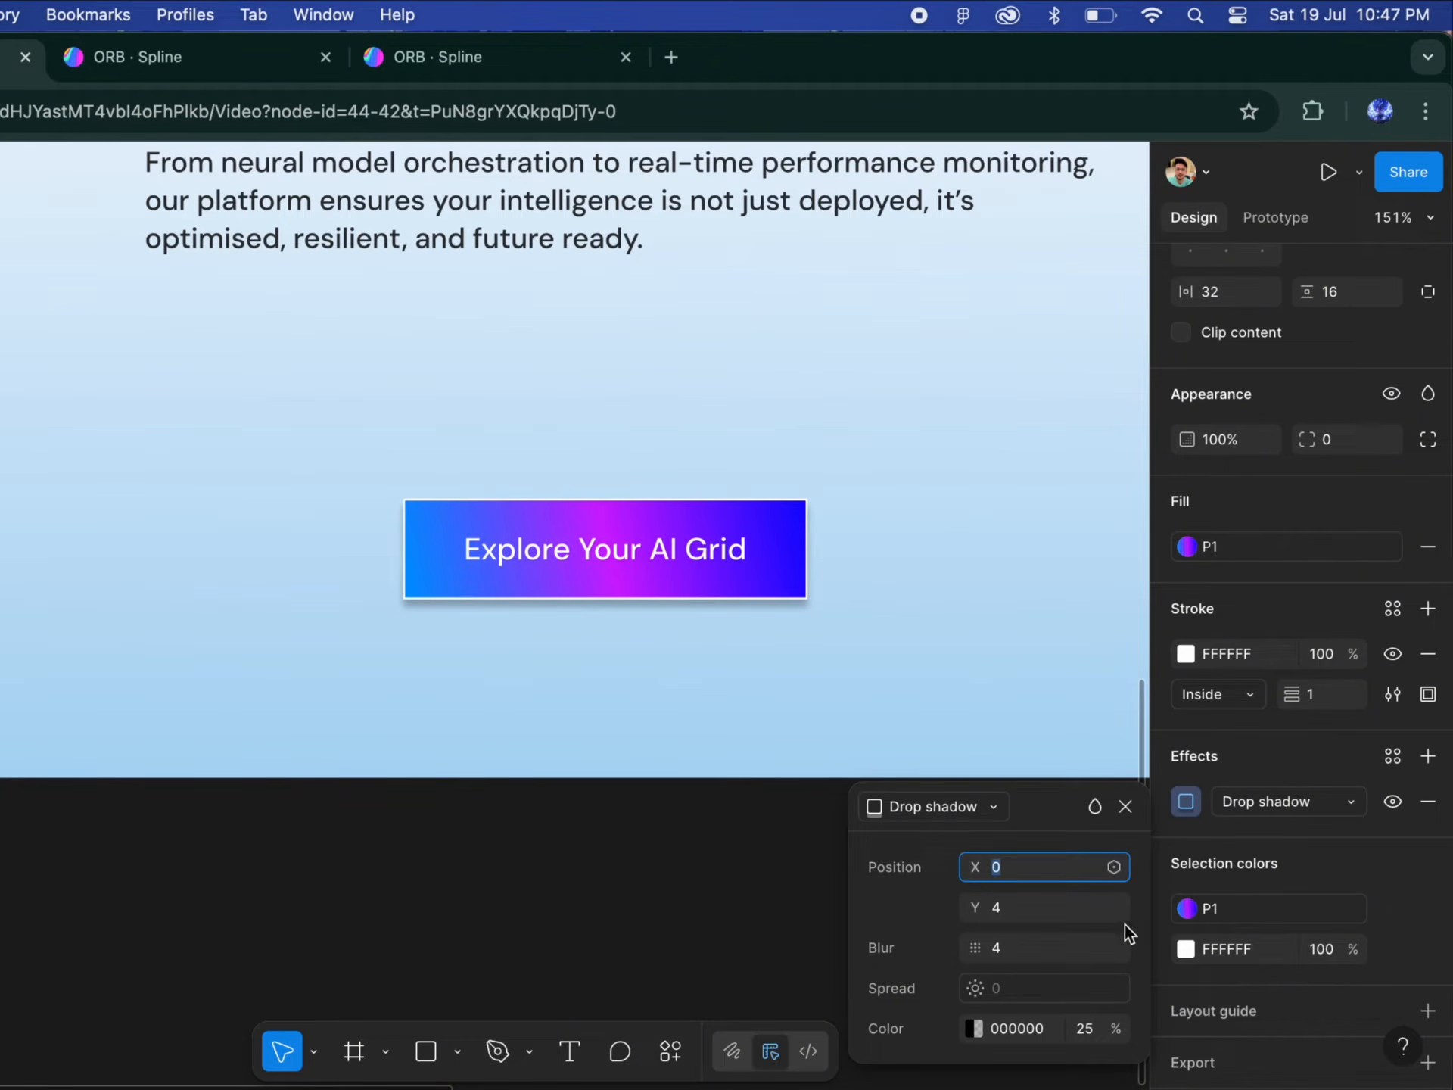
{"action": "type", "text": "-6"}
{"action": "left_click", "coordinate": [1031, 908]}
{"action": "type", "text": "6"}
{"action": "key", "text": "Return"}
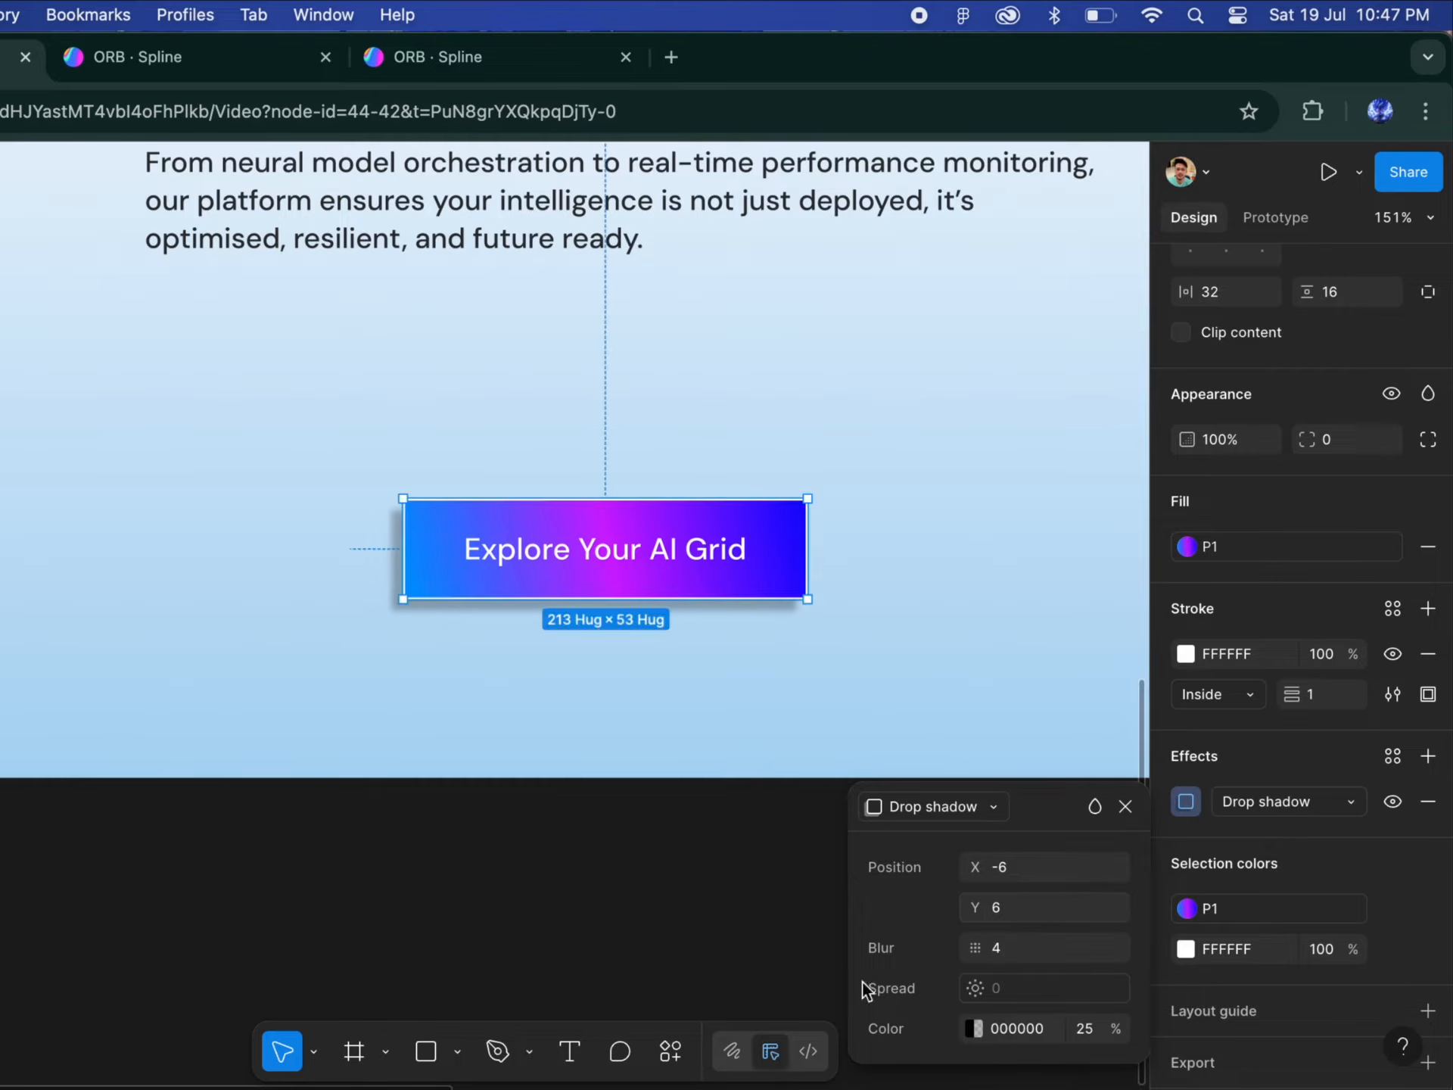
{"action": "type", "text": "0"}
{"action": "key", "text": "Return"}
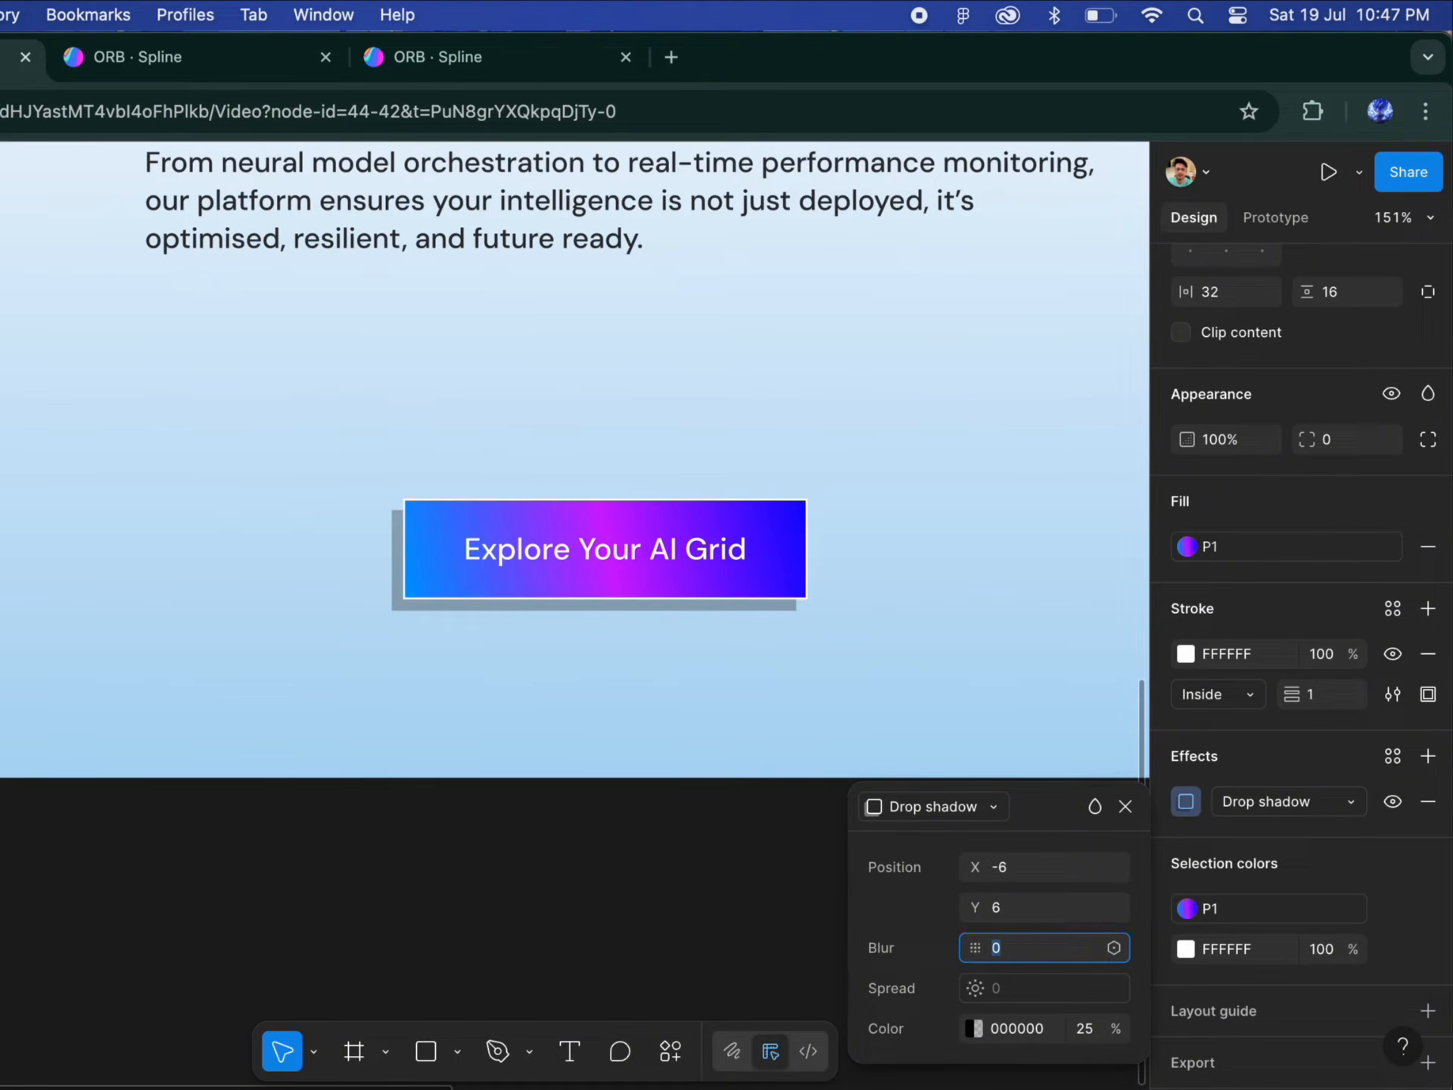
Step: Raise the opacity of the button's black drop shadow in increments to 95%
{"action": "left_click", "coordinate": [1090, 1037]}
{"action": "key", "text": "shift+Up"}
{"action": "key", "text": "shift+Up"}
{"action": "key", "text": "shift+Up"}
{"action": "key", "text": "shift+Up"}
{"action": "key", "text": "shift+Up"}
{"action": "key", "text": "shift+Up"}
{"action": "key", "text": "shift+Up"}
{"action": "key", "text": "shift+Up"}
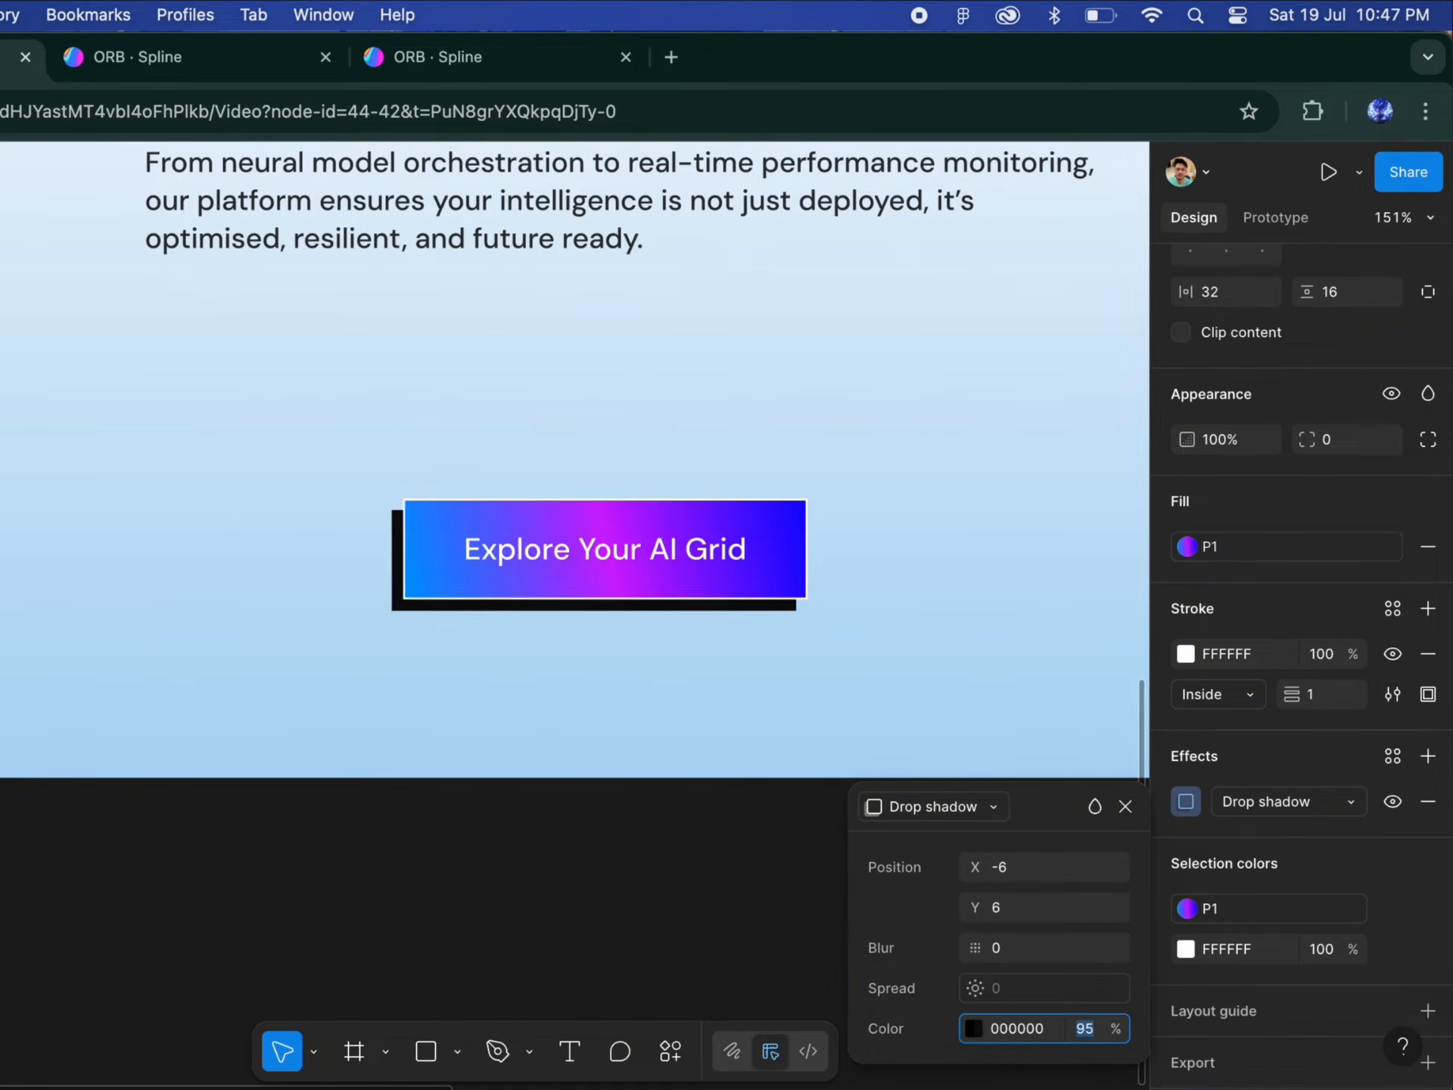
{"action": "left_click", "coordinate": [1126, 806]}
{"action": "left_click", "coordinate": [882, 665]}
Step: Move the Explore Your AI Grid button up and to the right, and place a copy on its left at X 80, Y 774
{"action": "scroll", "coordinate": [882, 665], "scroll_direction": "down", "scroll_amount": 3}
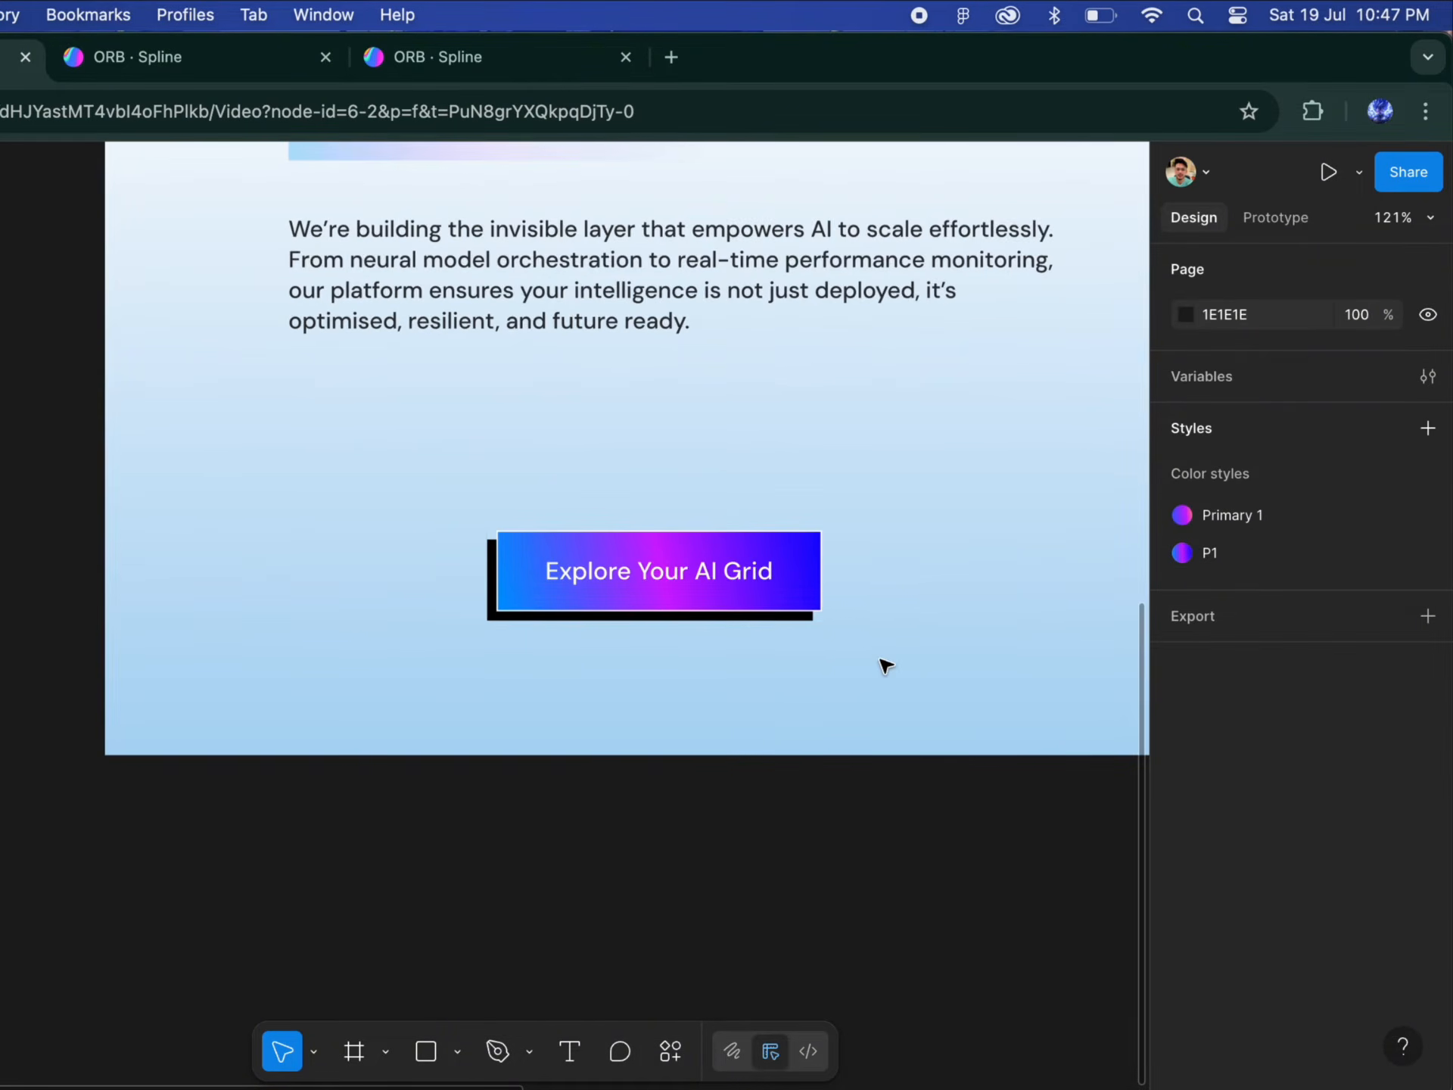
{"action": "left_click_drag", "start_coordinate": [690, 575], "coordinate": [772, 482]}
{"action": "left_click_drag", "start_coordinate": [619, 477], "coordinate": [265, 478], "text": "alt"}
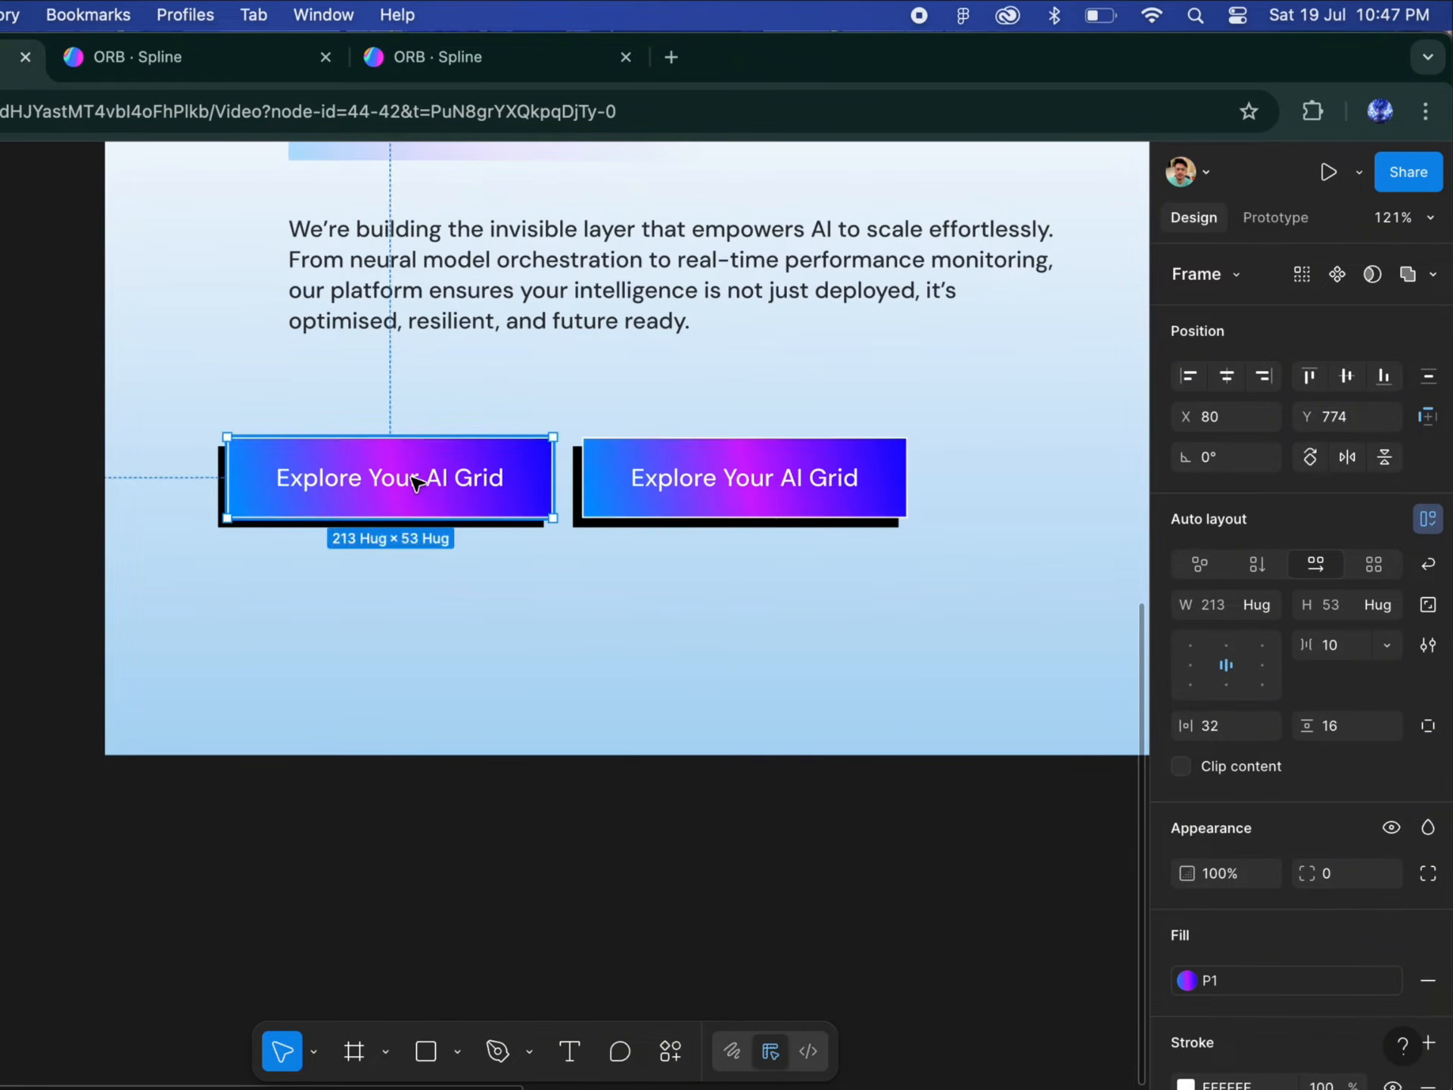
Step: Change the copied button's label to "See It in Action"
{"action": "double_click", "coordinate": [392, 482]}
{"action": "type", "text": "See It in Action"}
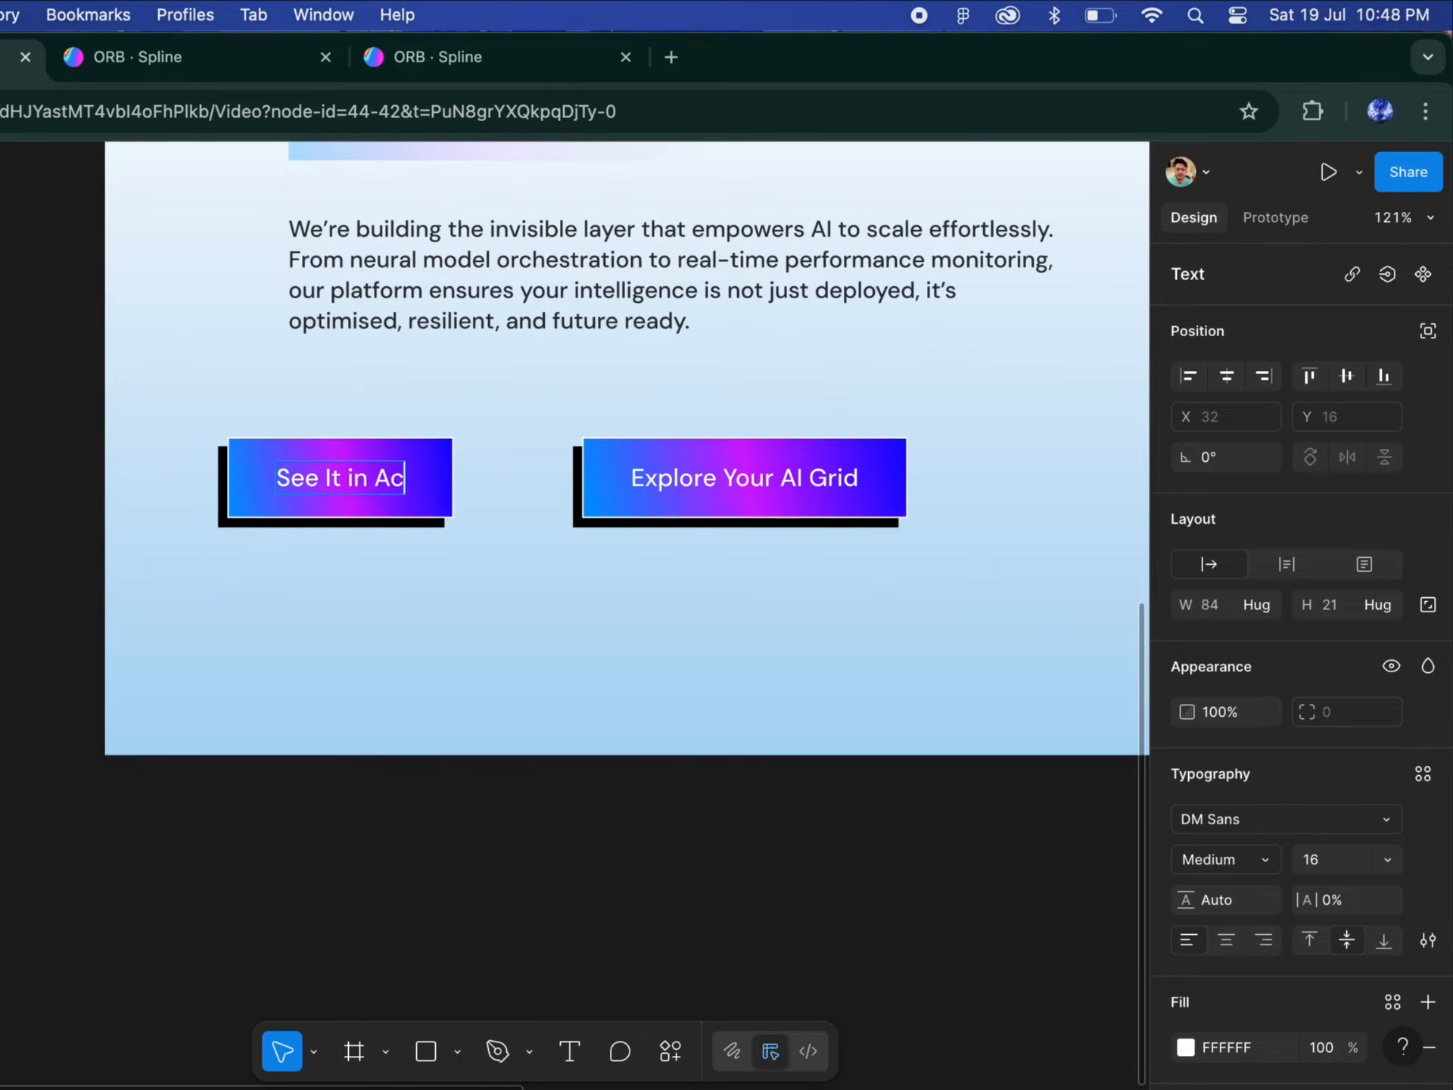
{"action": "key", "text": "Escape"}
Step: Detach the P1 style from the See It in Action button's fill, lower the fill opacity to 1%, and apply P1 to its stroke
{"action": "scroll", "coordinate": [1302, 976], "scroll_direction": "down", "scroll_amount": 4}
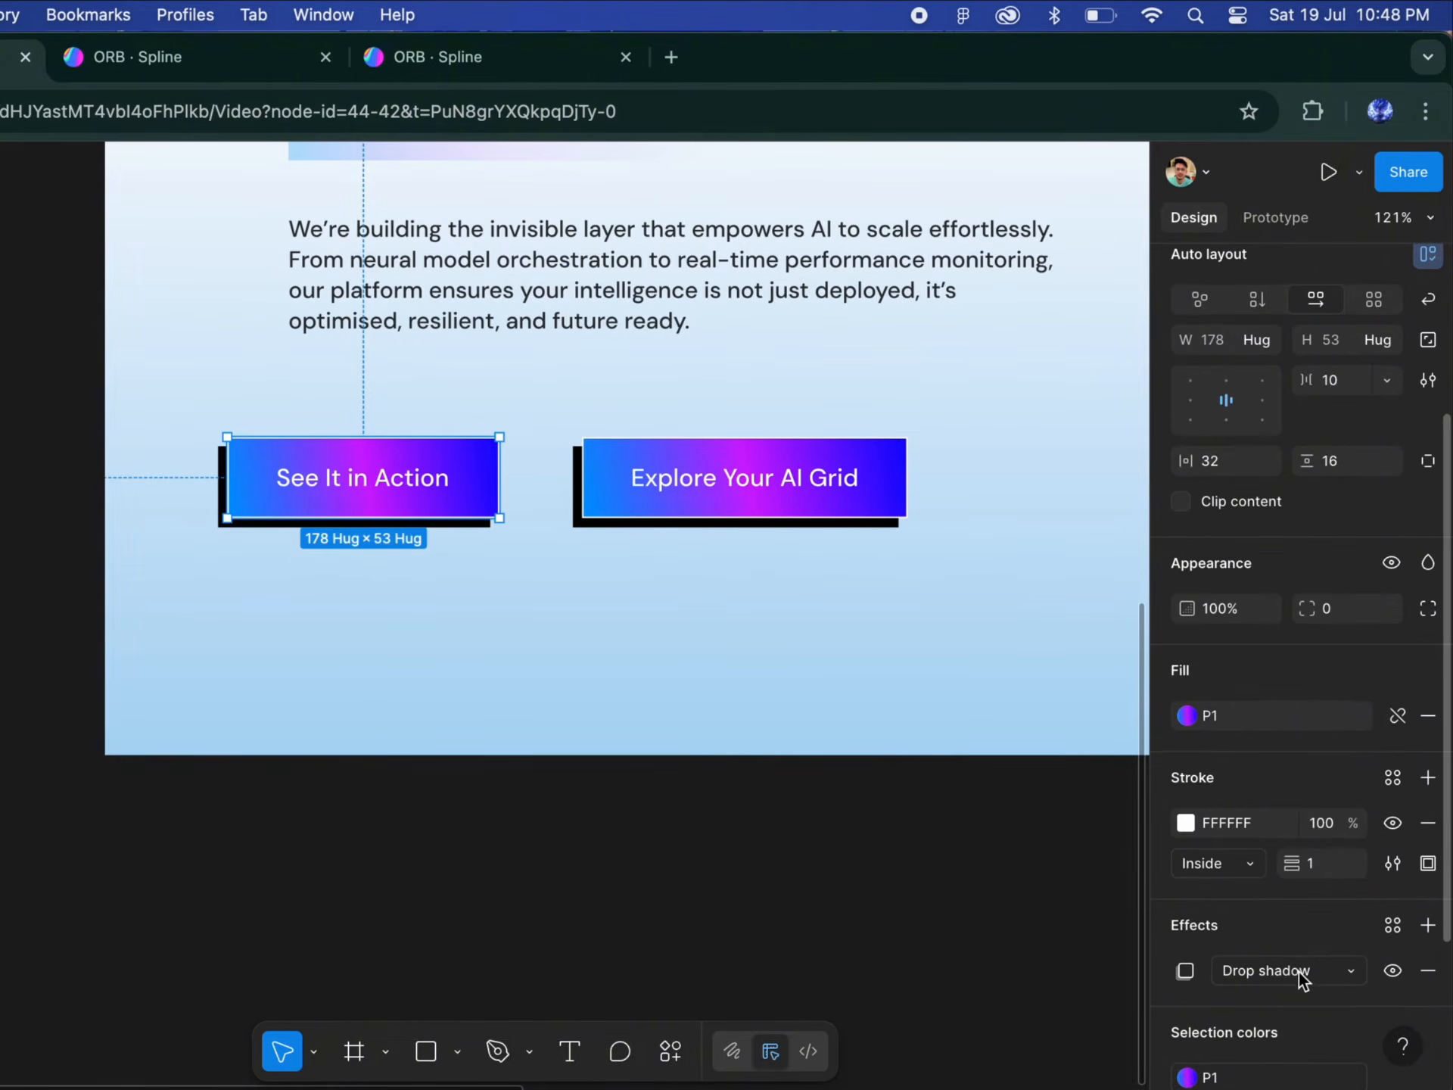
{"action": "left_click", "coordinate": [1397, 716]}
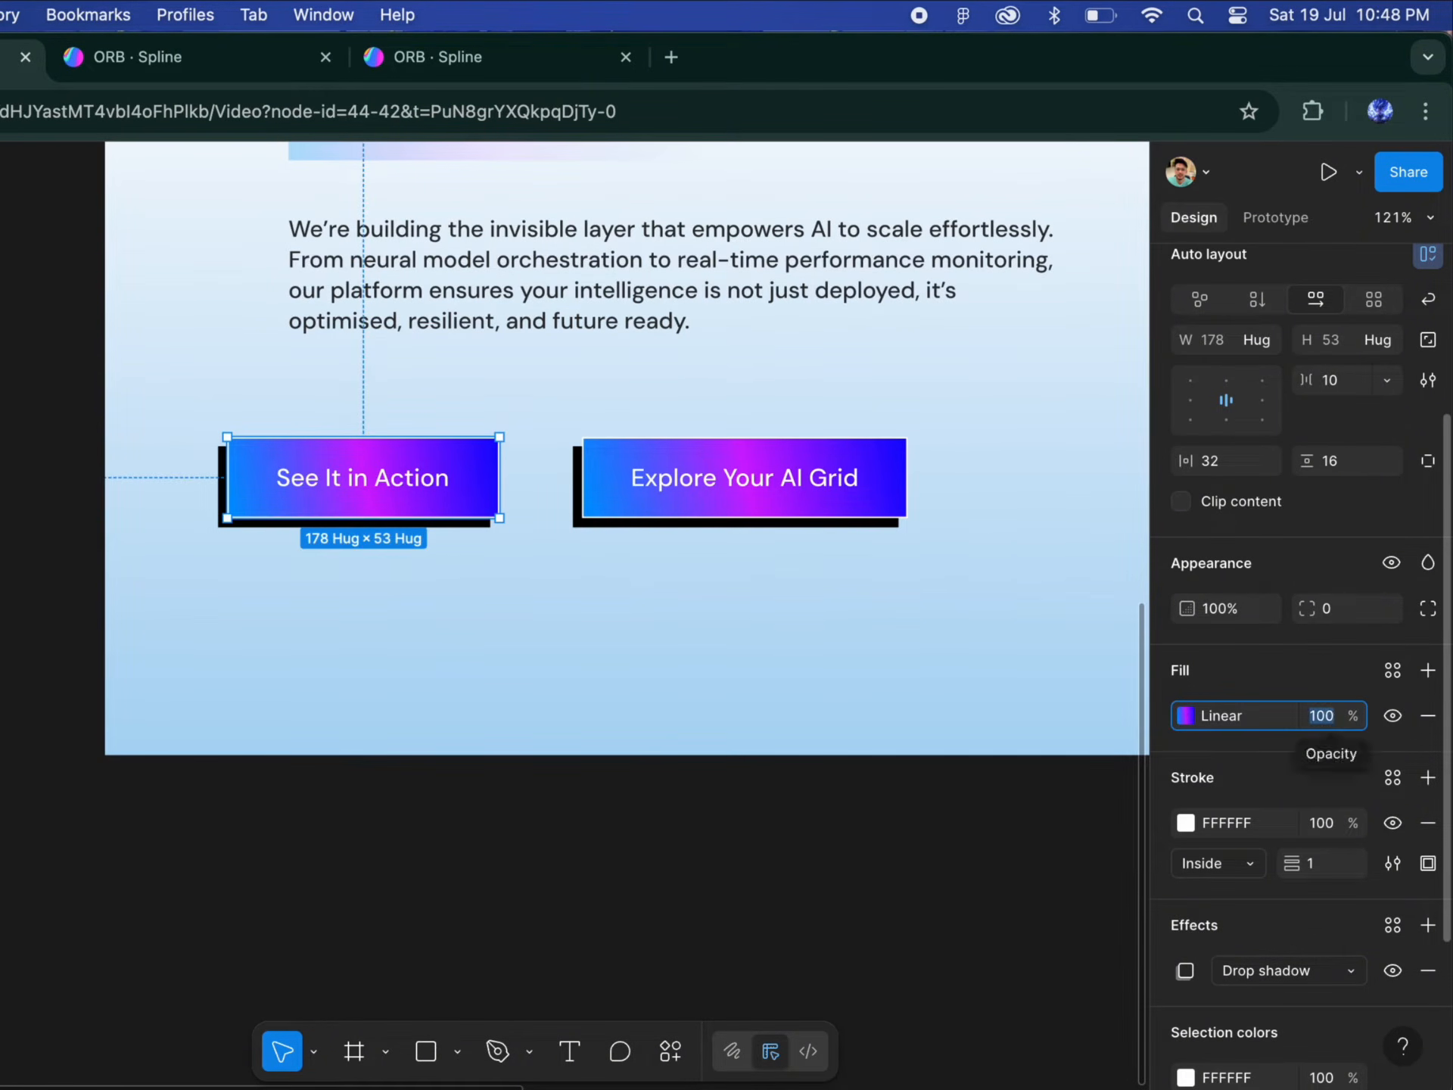
{"action": "type", "text": "1"}
{"action": "key", "text": "Return"}
{"action": "left_click", "coordinate": [1395, 775]}
{"action": "left_click", "coordinate": [955, 753]}
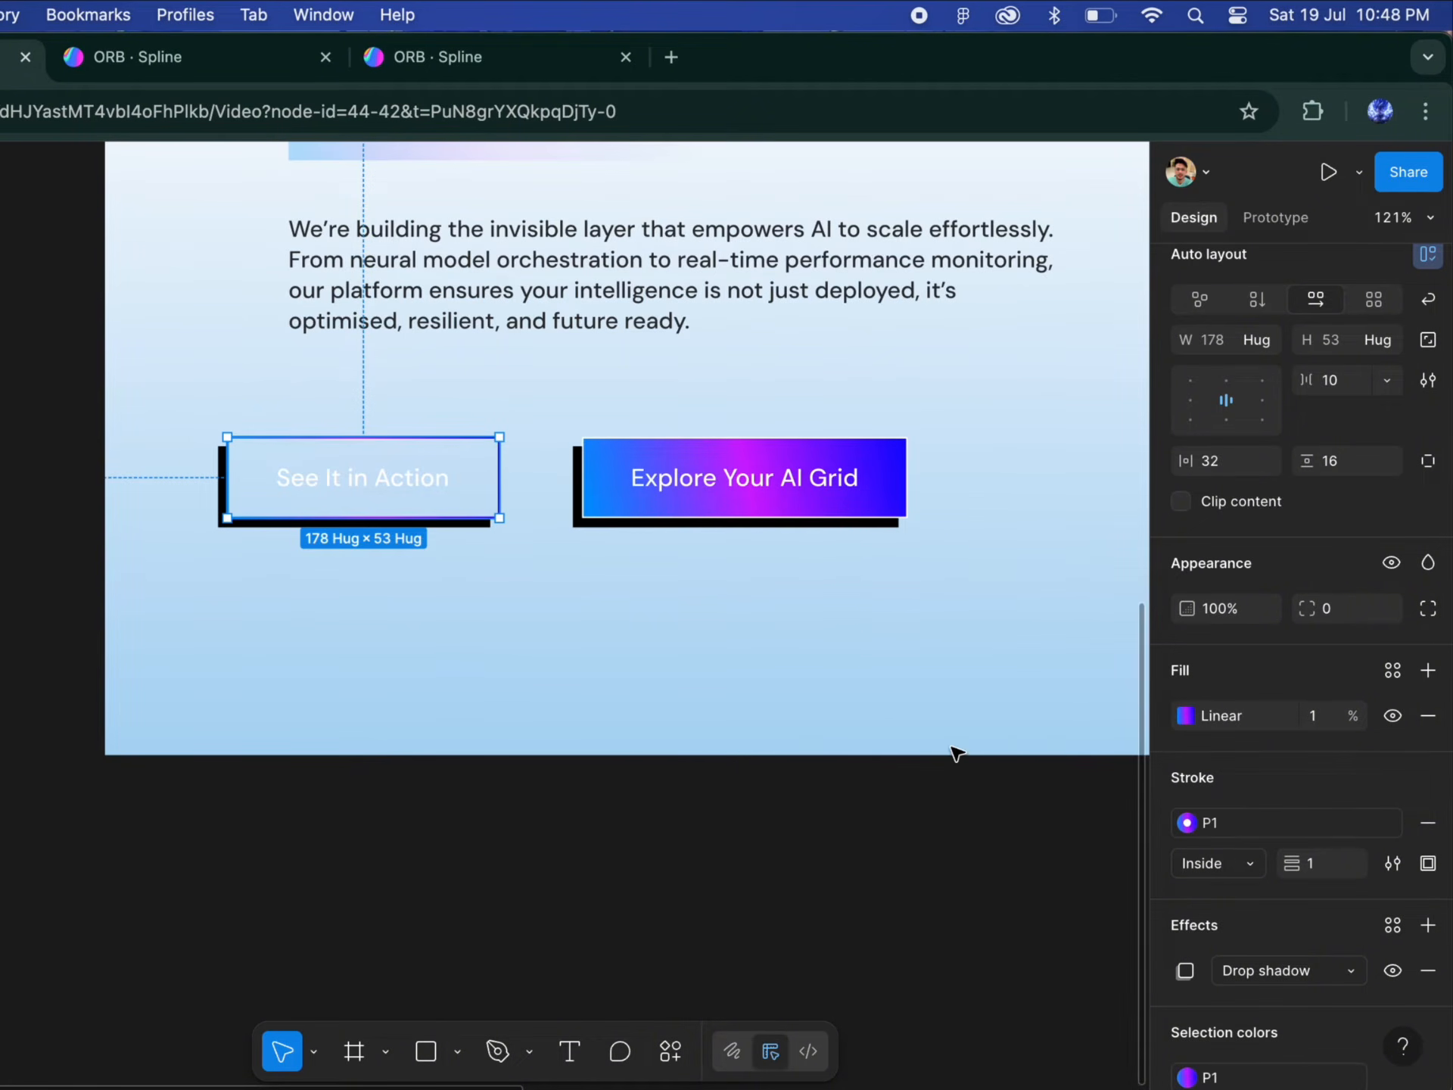
Step: Apply the P1 colour style to the fill of the "See It in Action" label text
{"action": "double_click", "coordinate": [363, 496]}
{"action": "left_click", "coordinate": [1392, 796]}
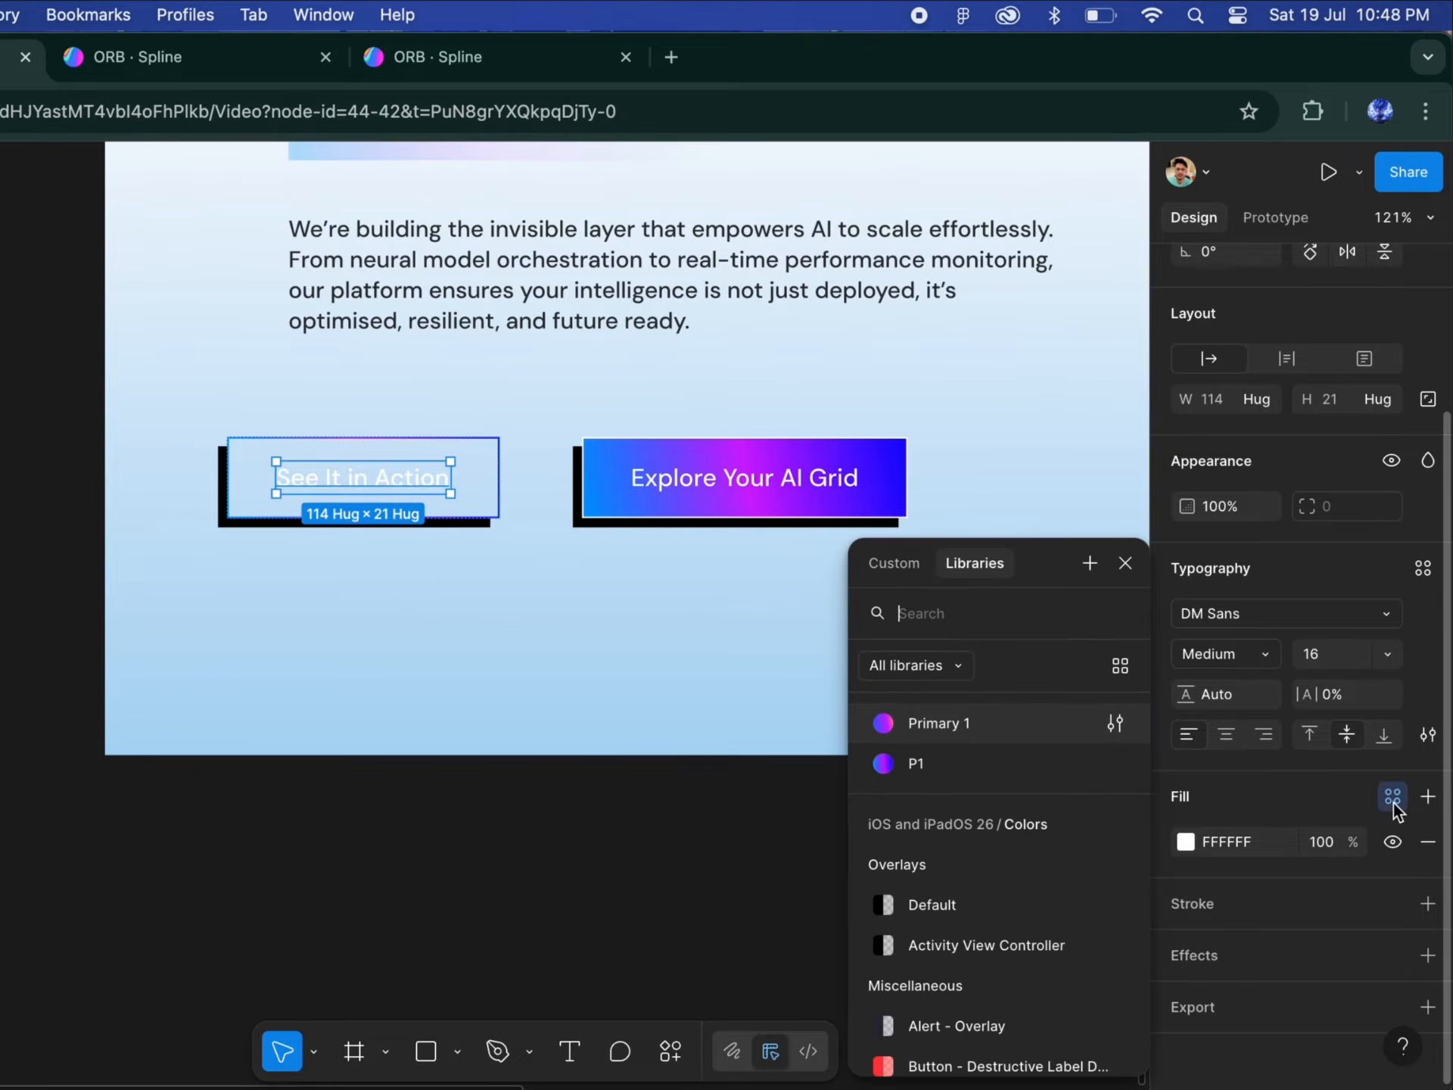
{"action": "left_click", "coordinate": [955, 763]}
{"action": "left_click", "coordinate": [413, 709]}
Step: Increase the See It in Action button's stroke weight by 1
{"action": "scroll", "coordinate": [413, 709], "scroll_direction": "left", "scroll_amount": 2}
{"action": "scroll", "coordinate": [447, 532], "scroll_direction": "up", "scroll_amount": 3}
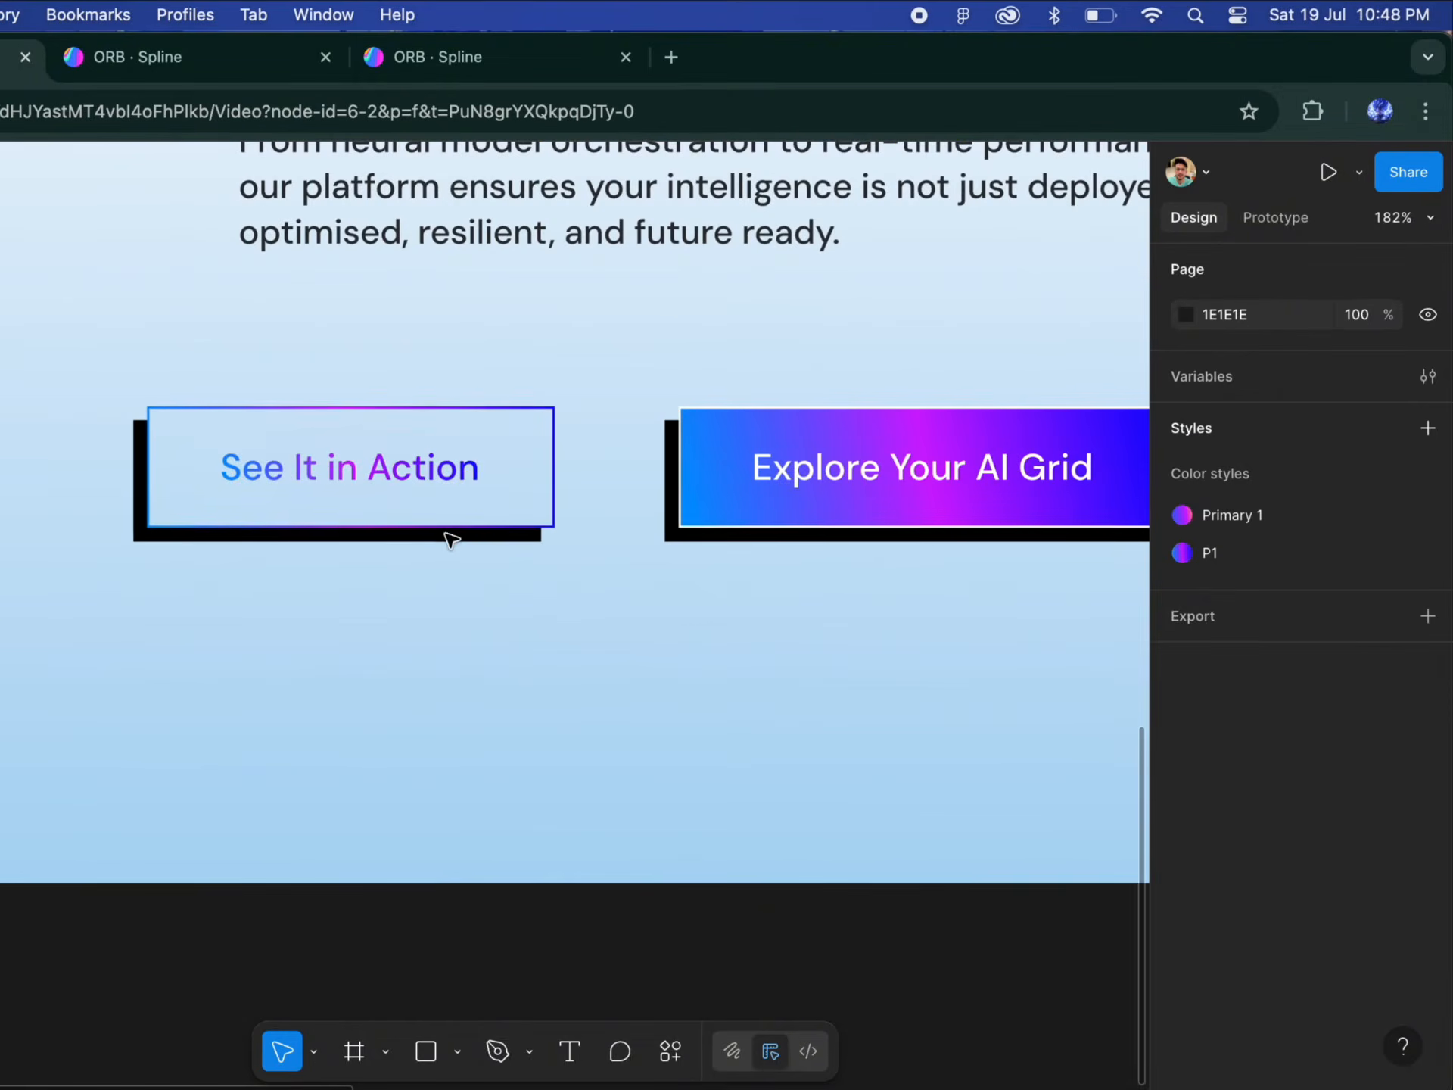
{"action": "left_click", "coordinate": [447, 521]}
{"action": "scroll", "coordinate": [1324, 978], "scroll_direction": "down", "scroll_amount": 3}
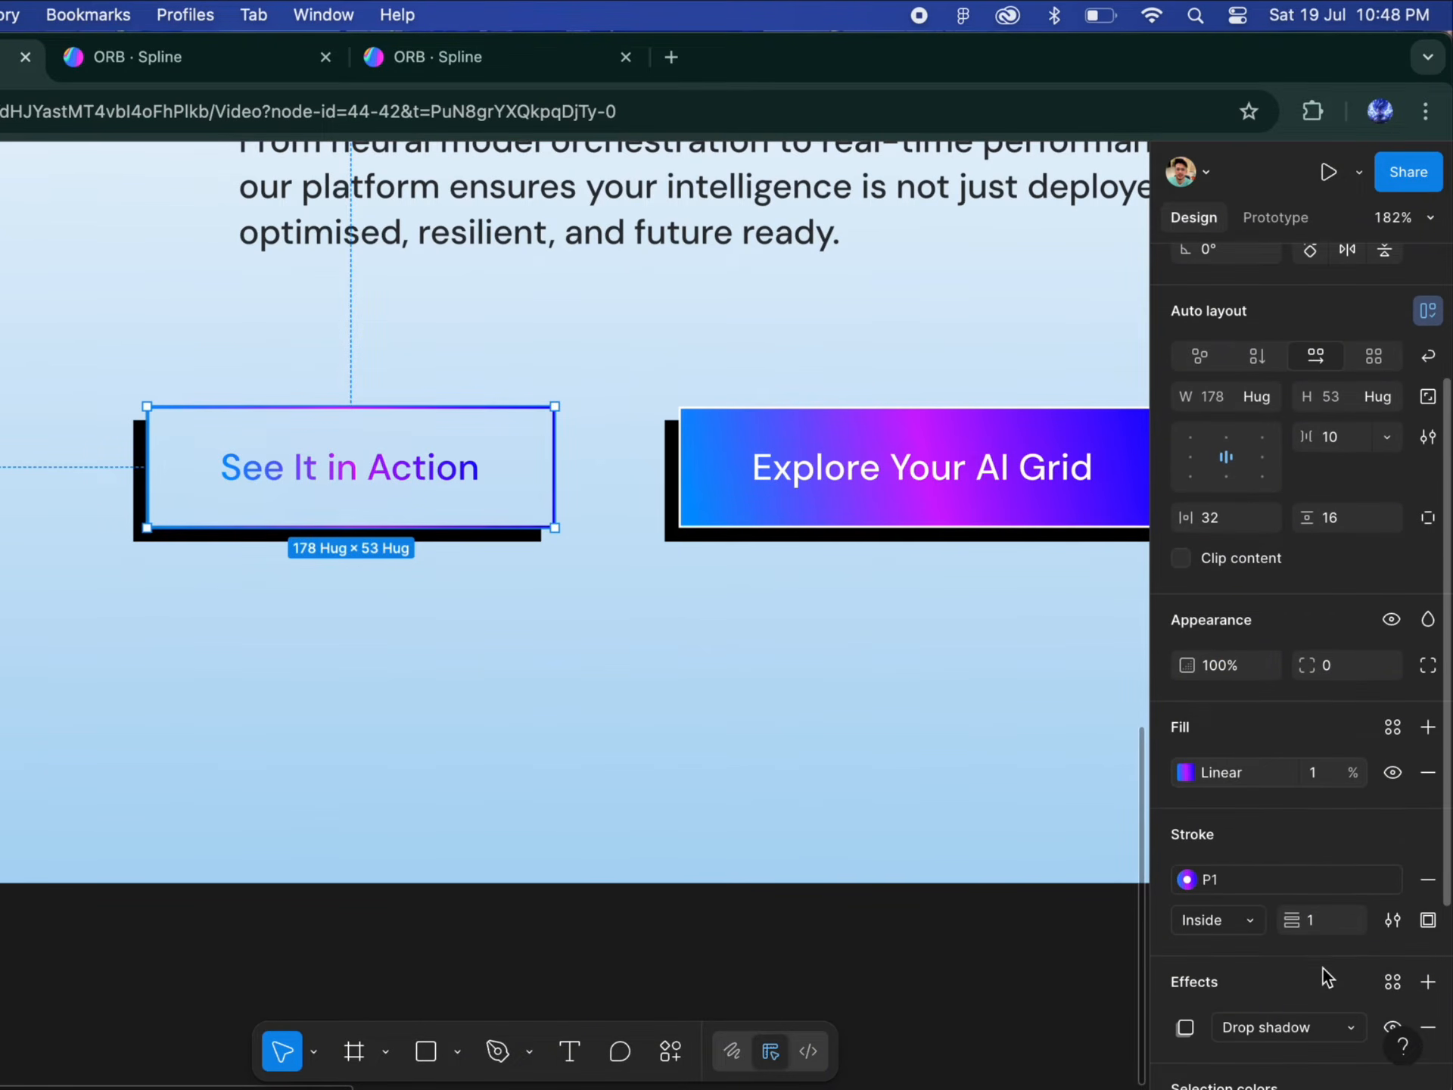
{"action": "key", "text": "Up"}
{"action": "left_click", "coordinate": [625, 696]}
Step: Set the See It in Action button's horizontal padding to 40
{"action": "scroll", "coordinate": [625, 697], "scroll_direction": "down", "scroll_amount": 3}
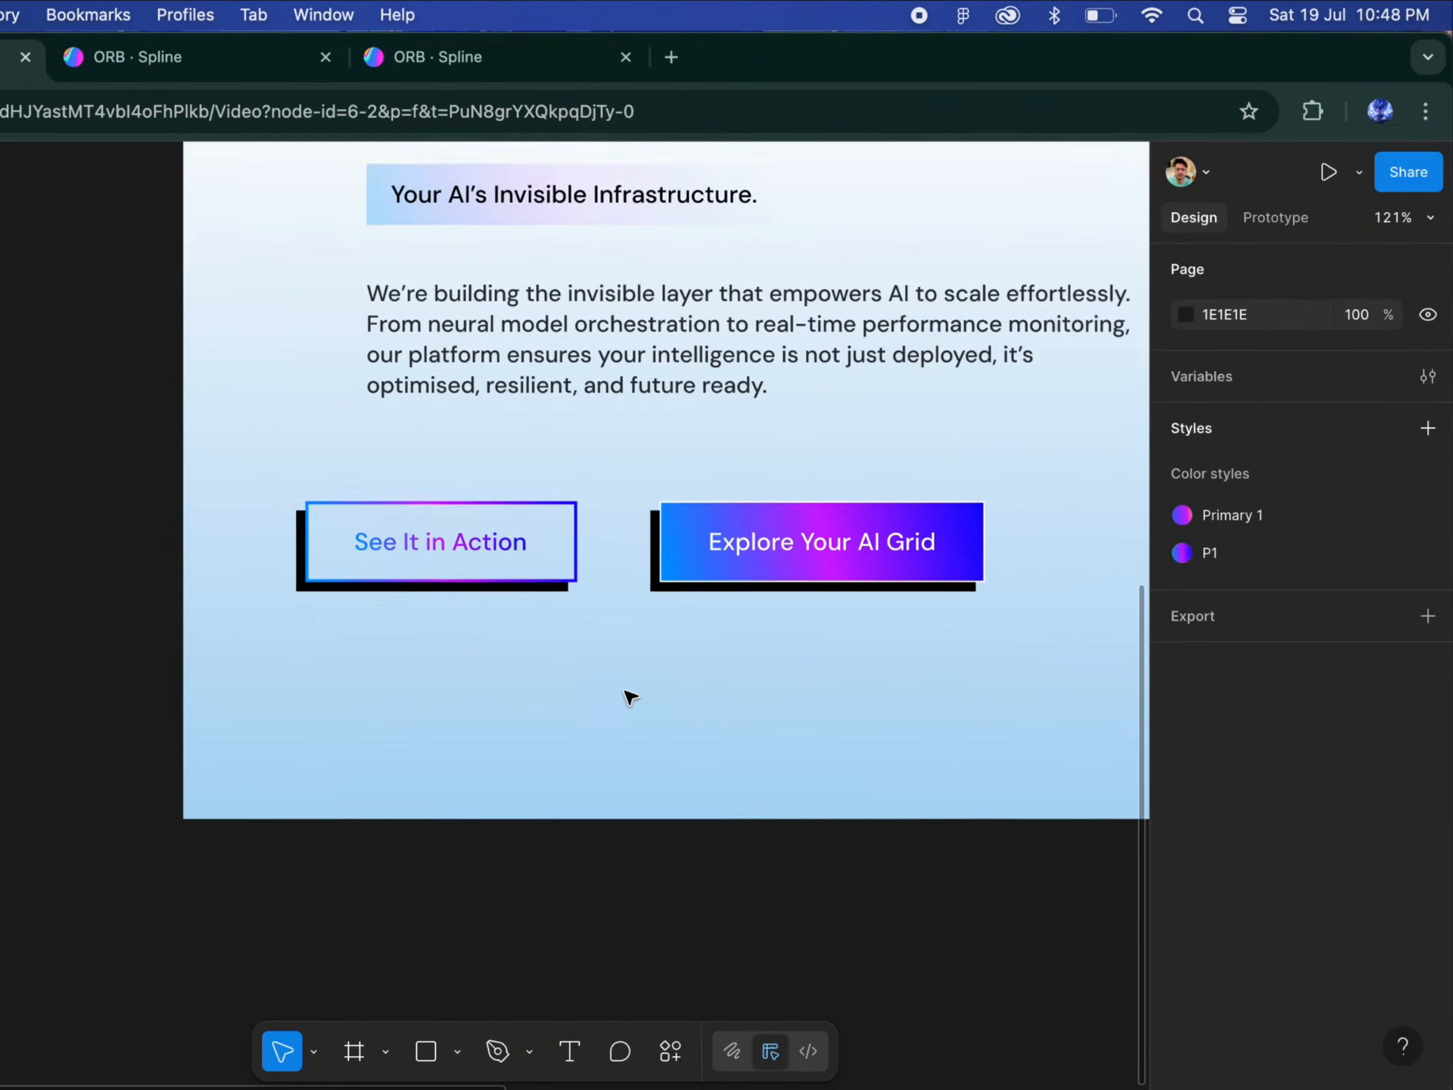
{"action": "scroll", "coordinate": [625, 696], "scroll_direction": "right", "scroll_amount": 2}
{"action": "left_click", "coordinate": [366, 496]}
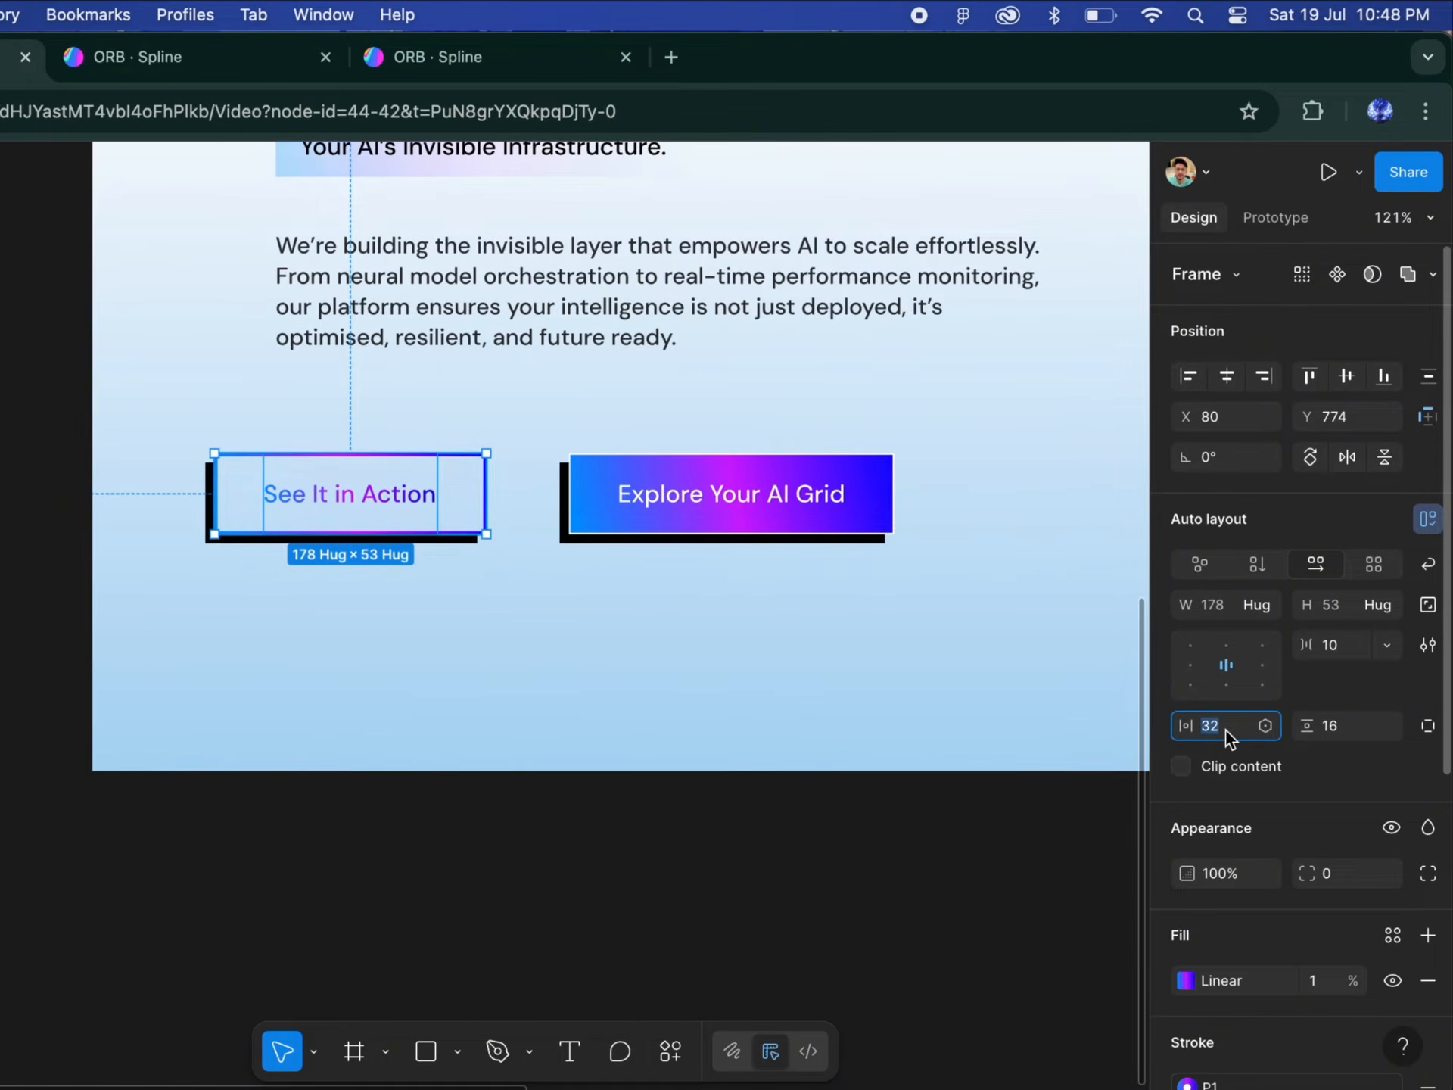
{"action": "type", "text": "40"}
{"action": "key", "text": "Return"}
{"action": "left_click", "coordinate": [477, 678]}
Step: Combine the See It in Action and Explore Your AI Grid buttons in a horizontal auto layout frame
{"action": "left_click", "coordinate": [424, 514]}
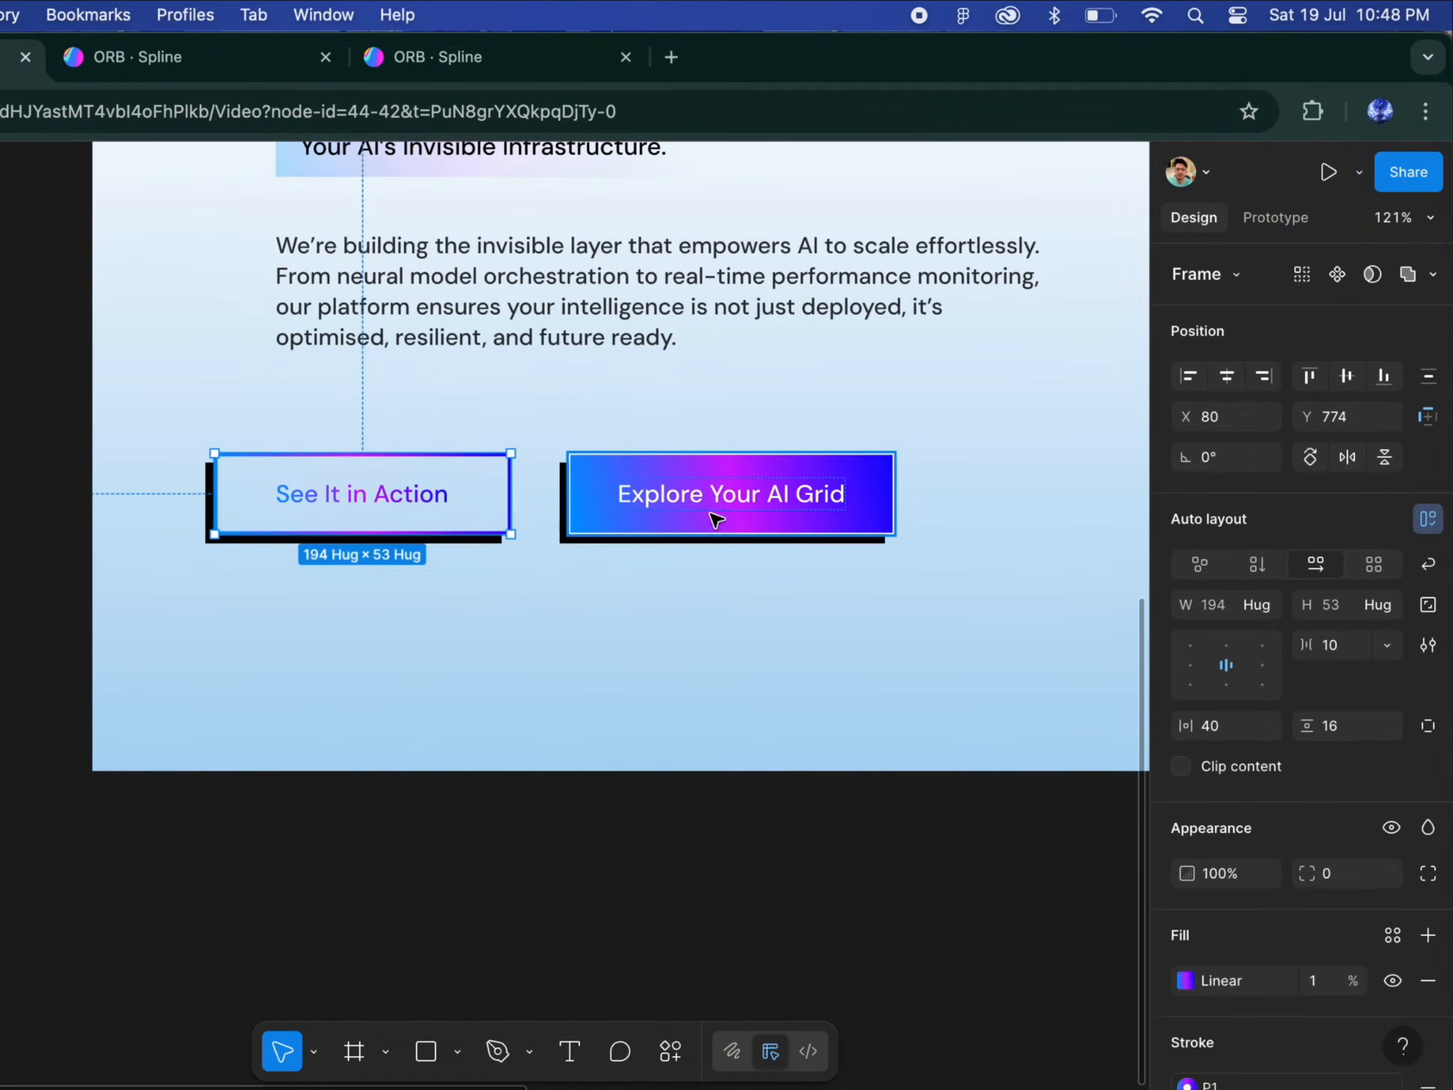
{"action": "left_click", "coordinate": [647, 498], "text": "shift"}
{"action": "left_click", "coordinate": [1427, 522]}
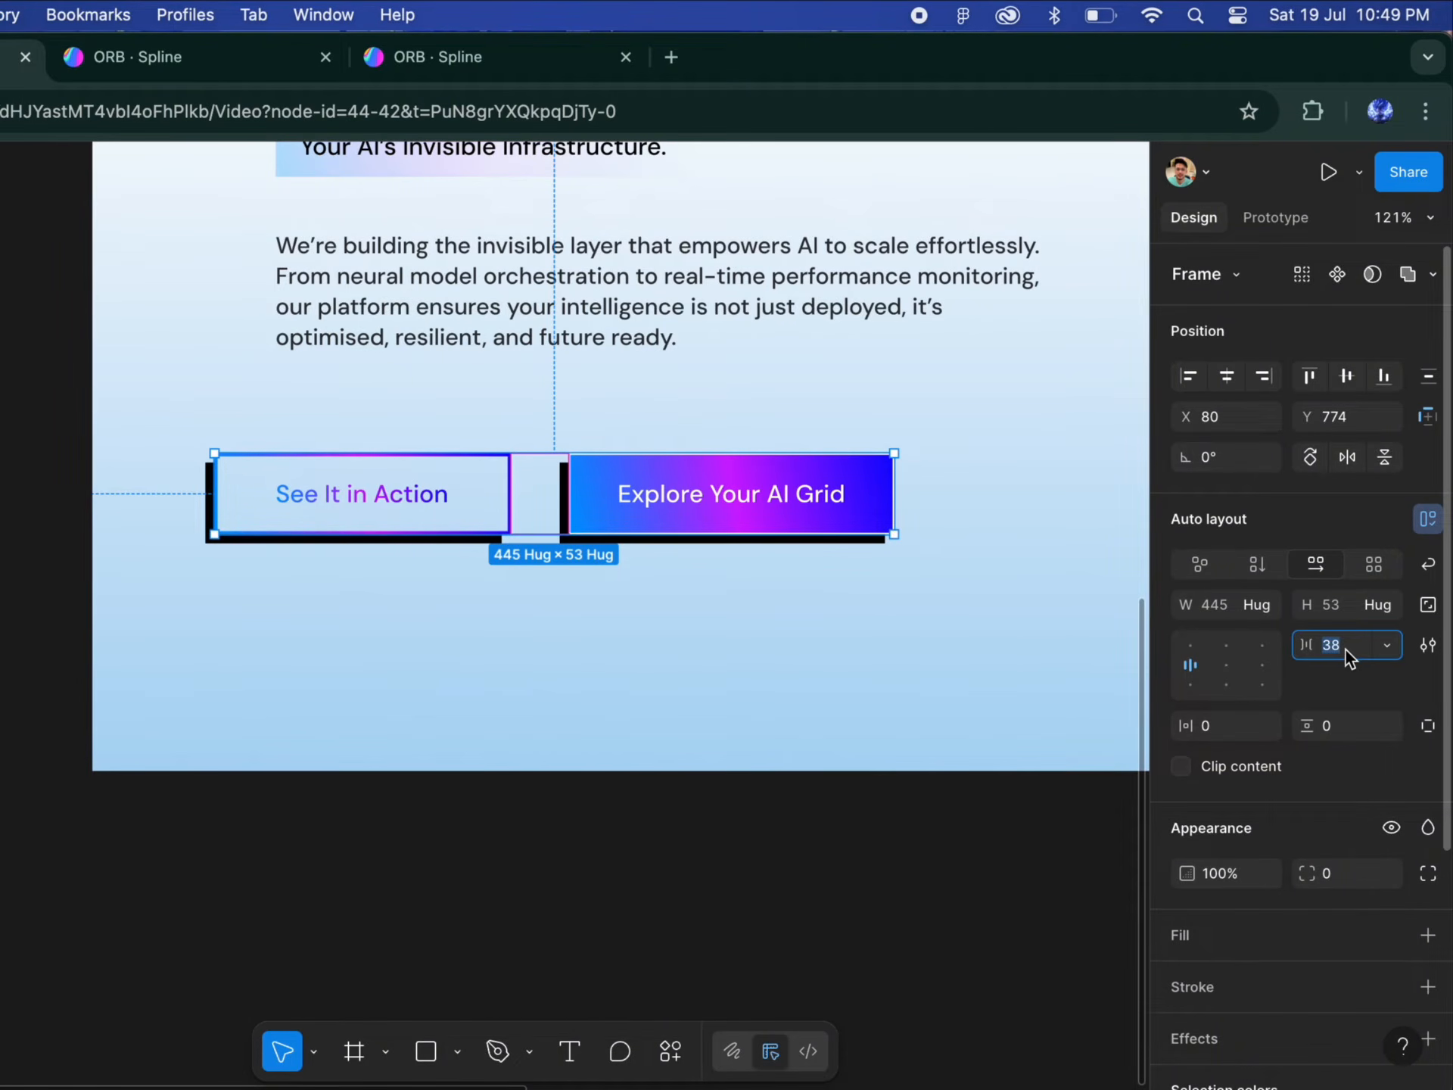
Step: Set the gap between the two buttons to 32 and align the button row with the paragraph's left edge at X 120
{"action": "type", "text": "40"}
{"action": "key", "text": "Return"}
{"action": "scroll", "coordinate": [665, 497], "scroll_direction": "down", "scroll_amount": 5}
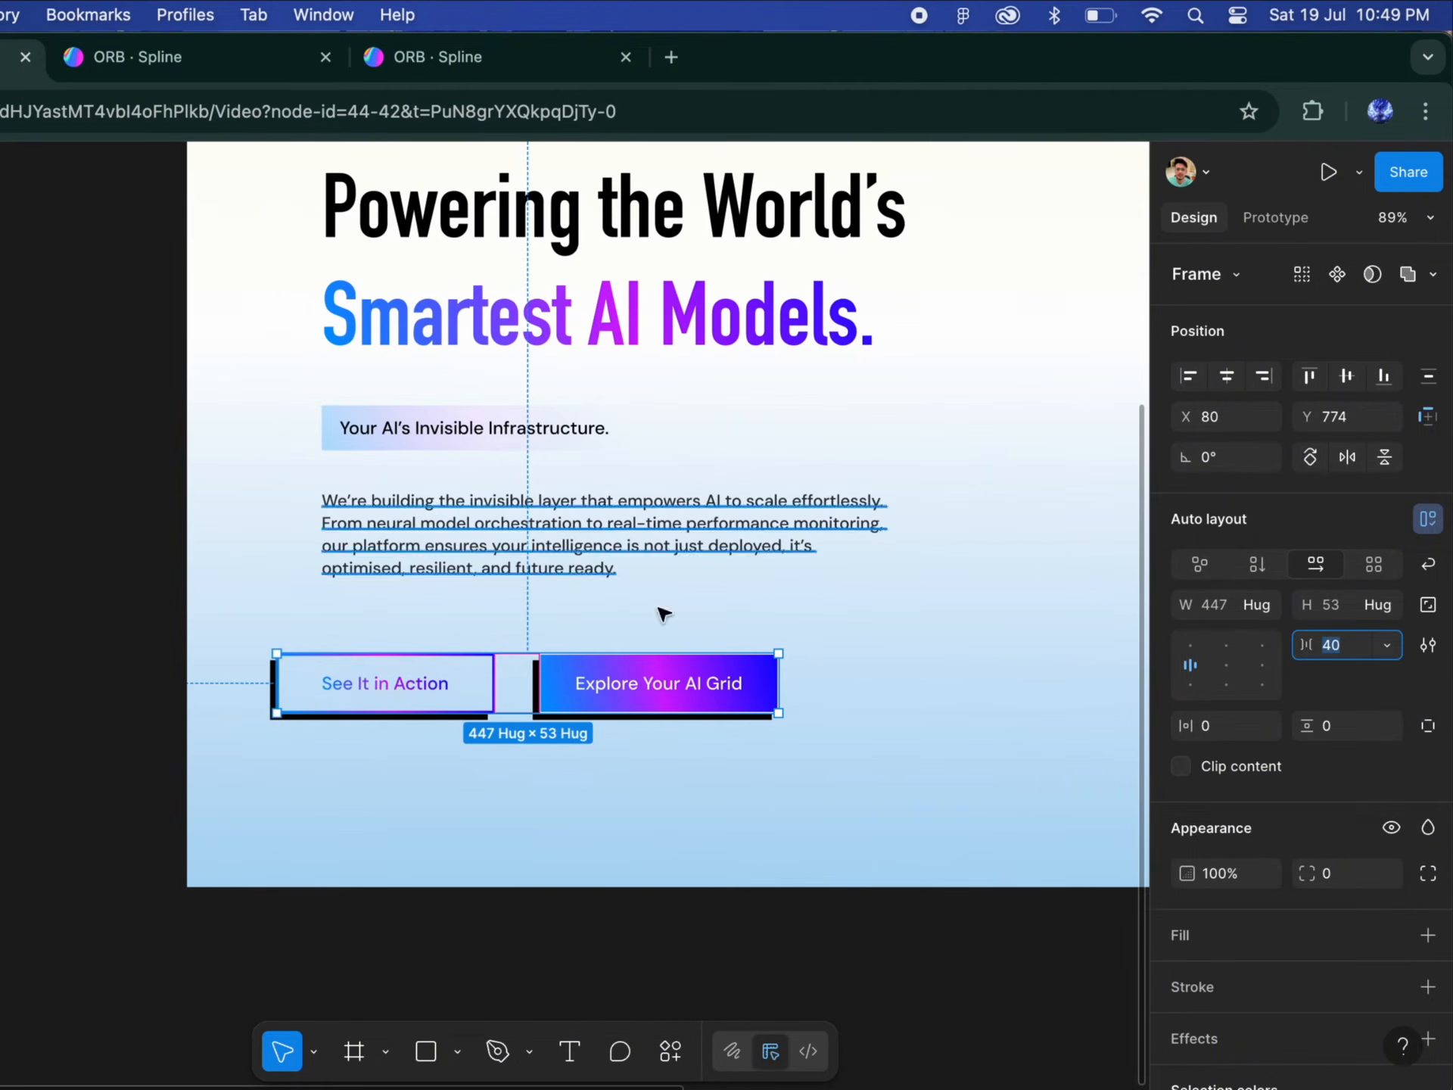
{"action": "type", "text": "31"}
{"action": "key", "text": "Return"}
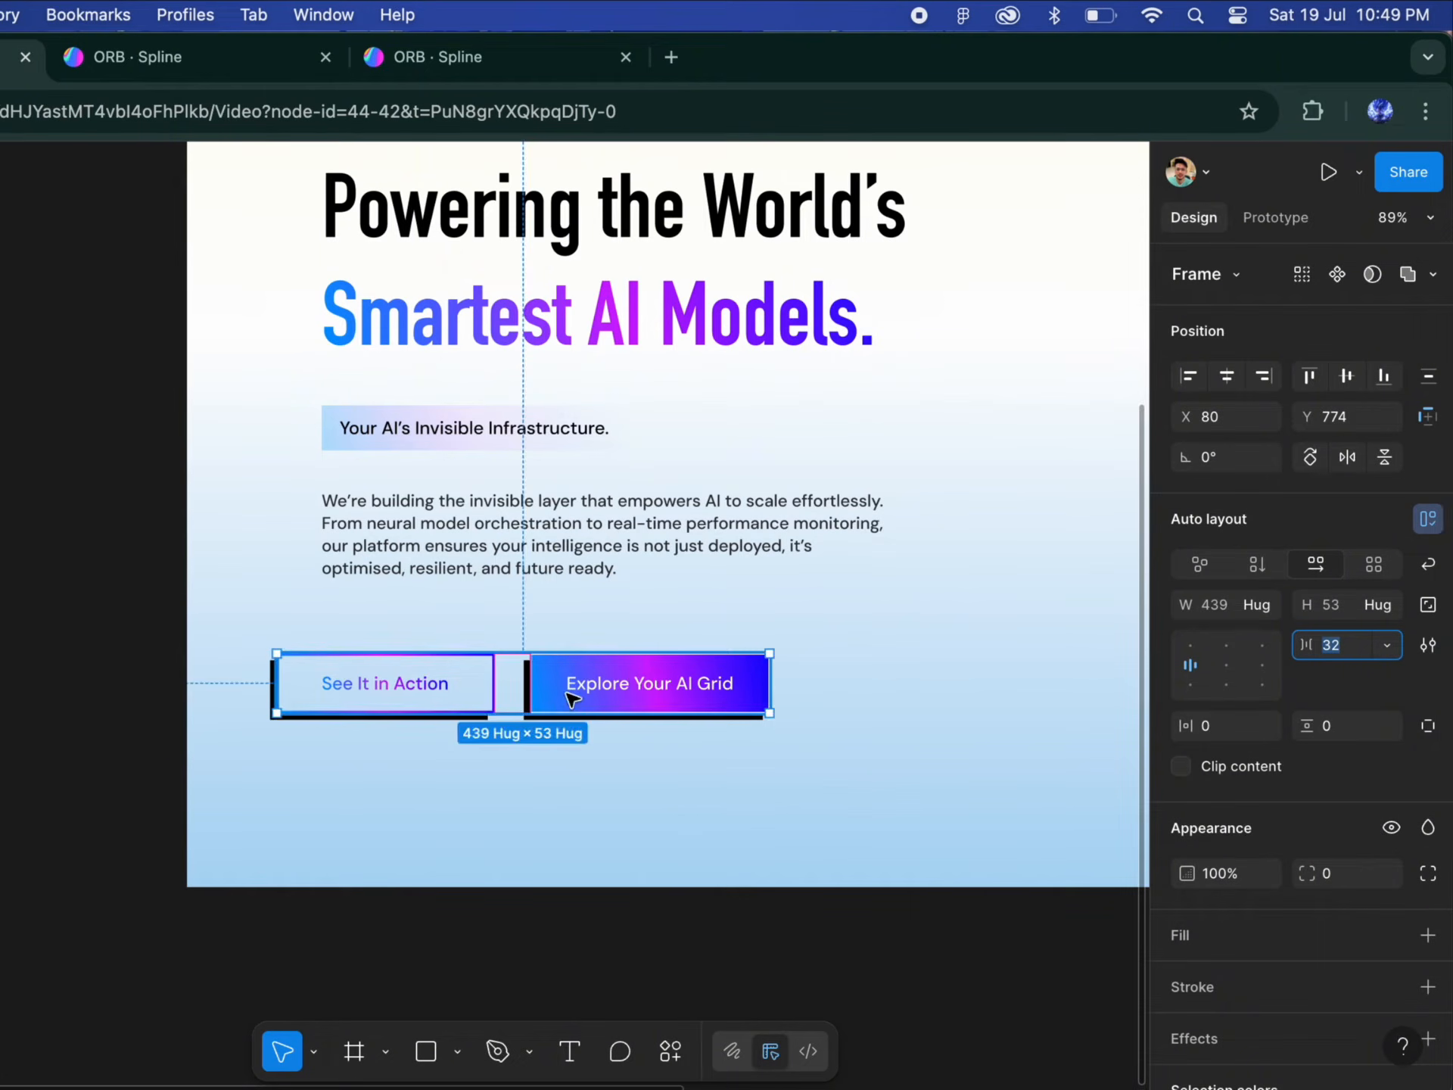
{"action": "left_click_drag", "start_coordinate": [571, 694], "coordinate": [617, 658]}
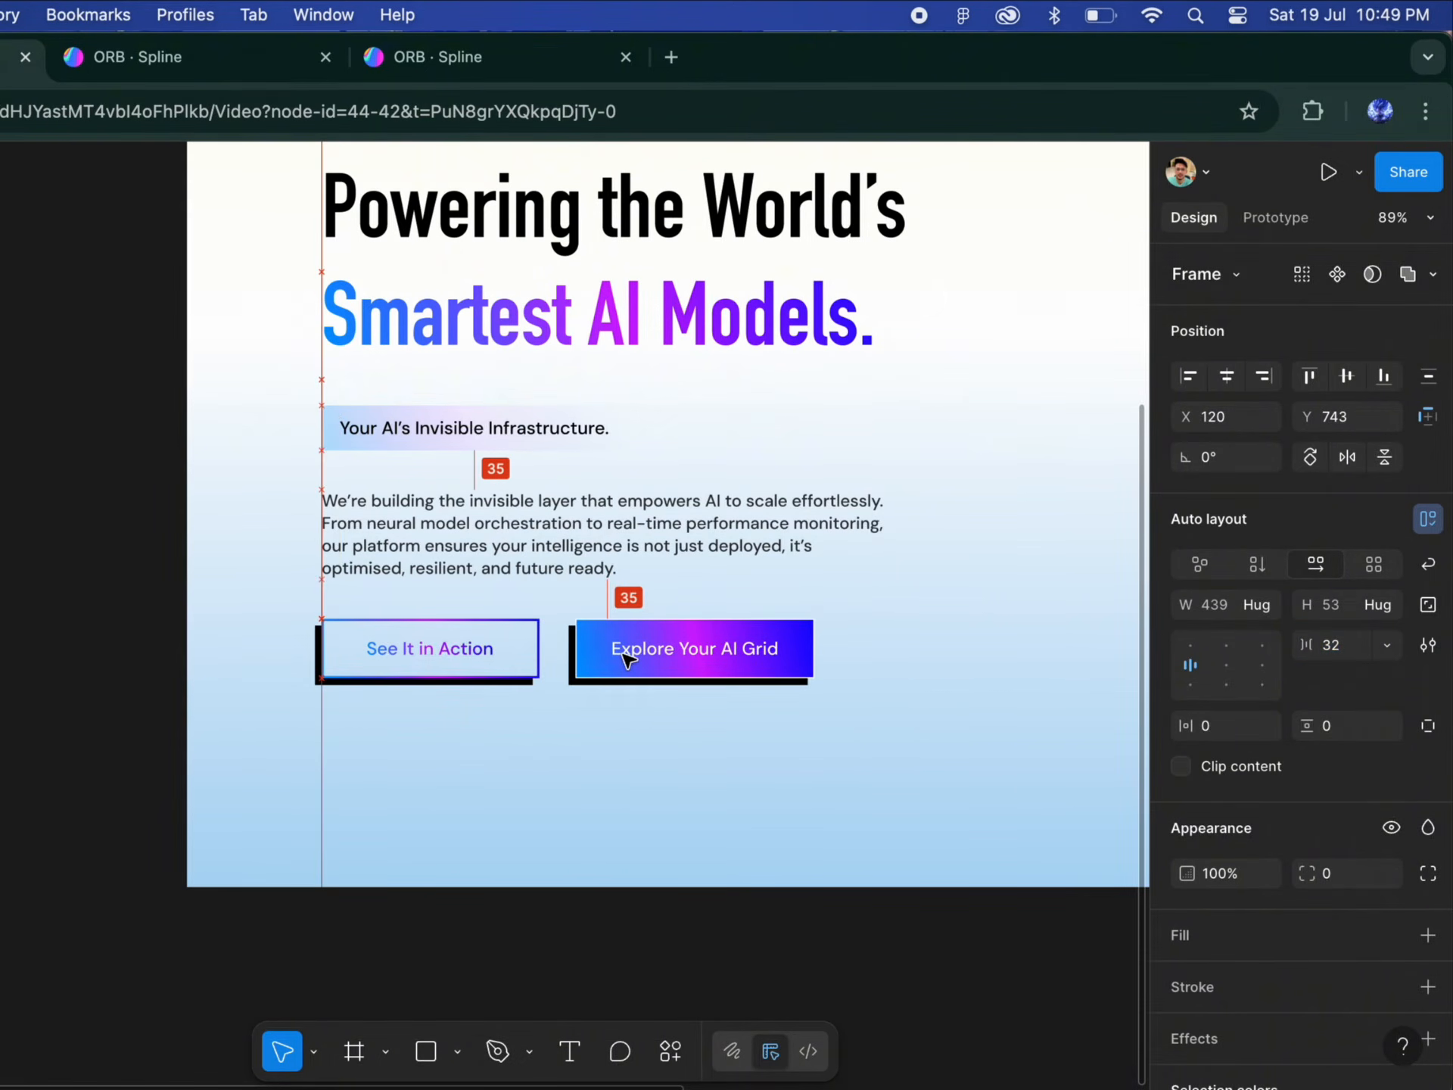
Step: Combine the "Your AI's Invisible Infrastructure." tag and the paragraph in a vertical auto layout with a gap of 24
{"action": "left_click", "coordinate": [529, 488]}
{"action": "left_click", "coordinate": [529, 439], "text": "shift"}
{"action": "left_click", "coordinate": [1425, 522]}
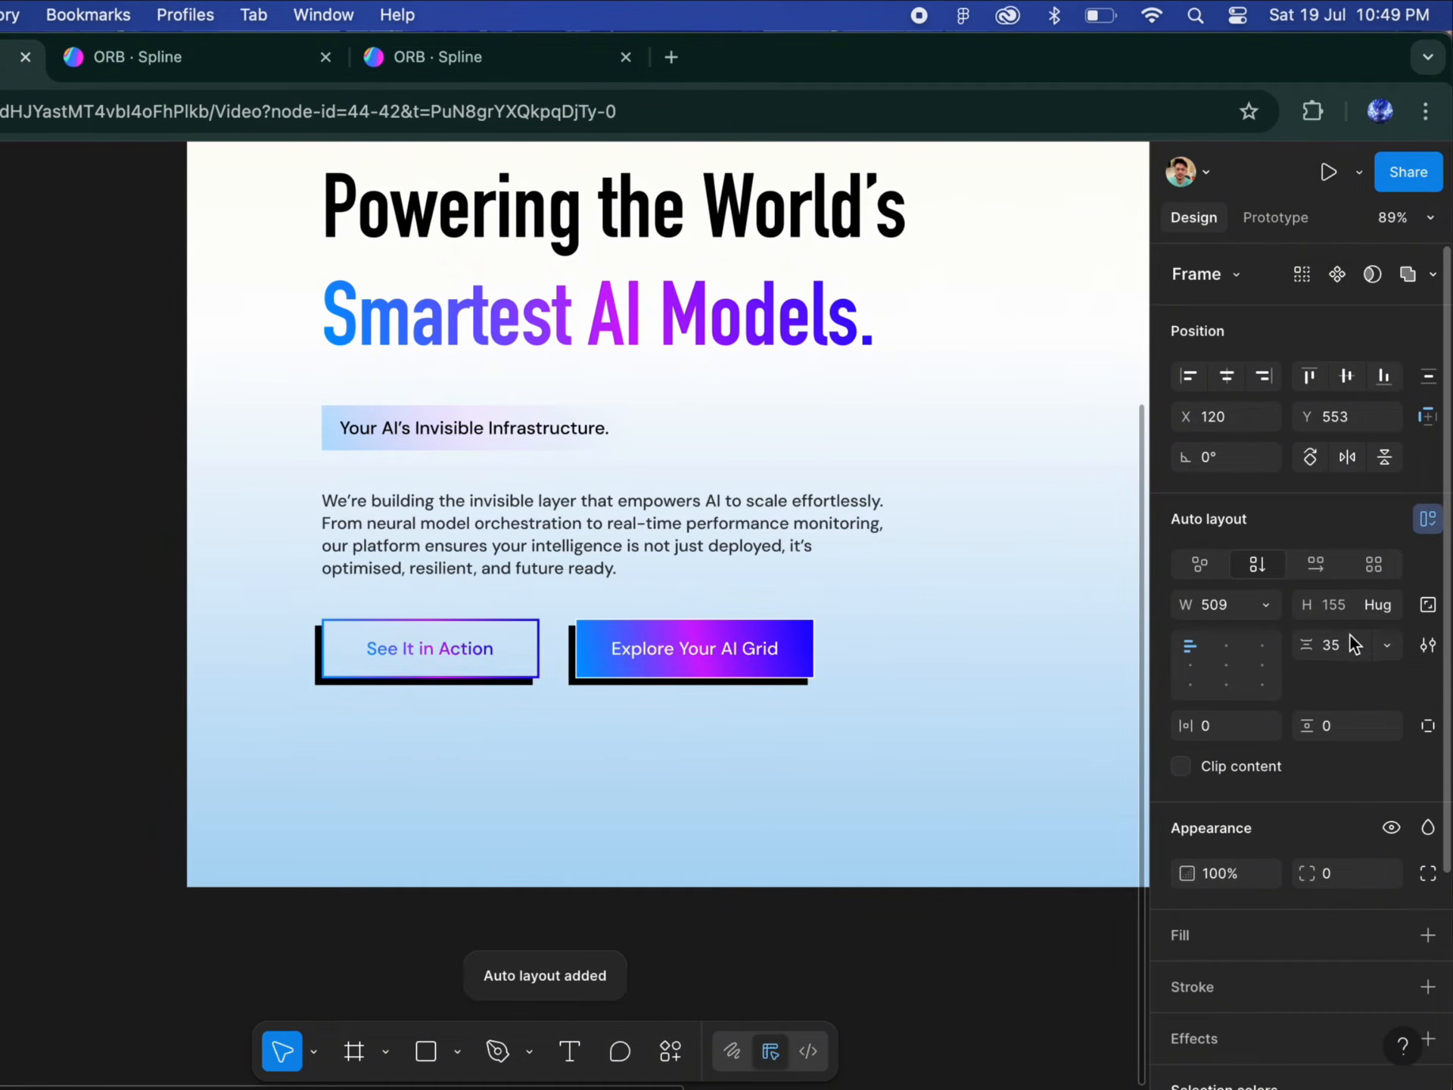
{"action": "key", "text": "Return"}
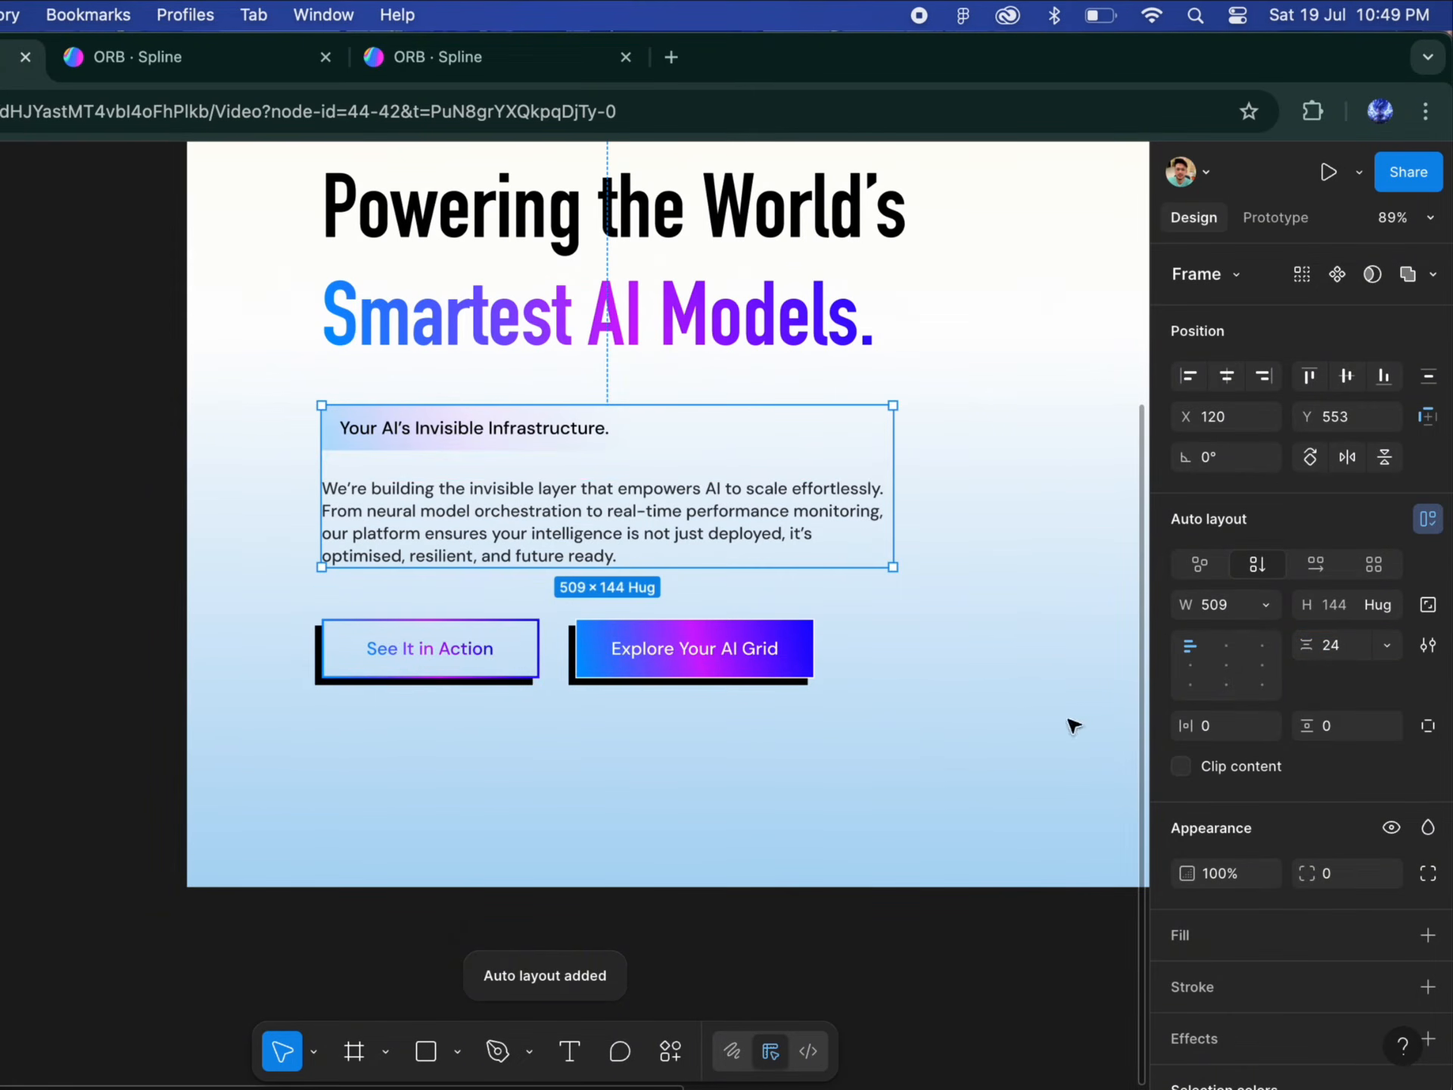
Step: Combine the button row with the tag and paragraph frame in a vertical auto layout with a gap of 32
{"action": "left_click", "coordinate": [658, 635]}
{"action": "left_click", "coordinate": [681, 512], "text": "shift"}
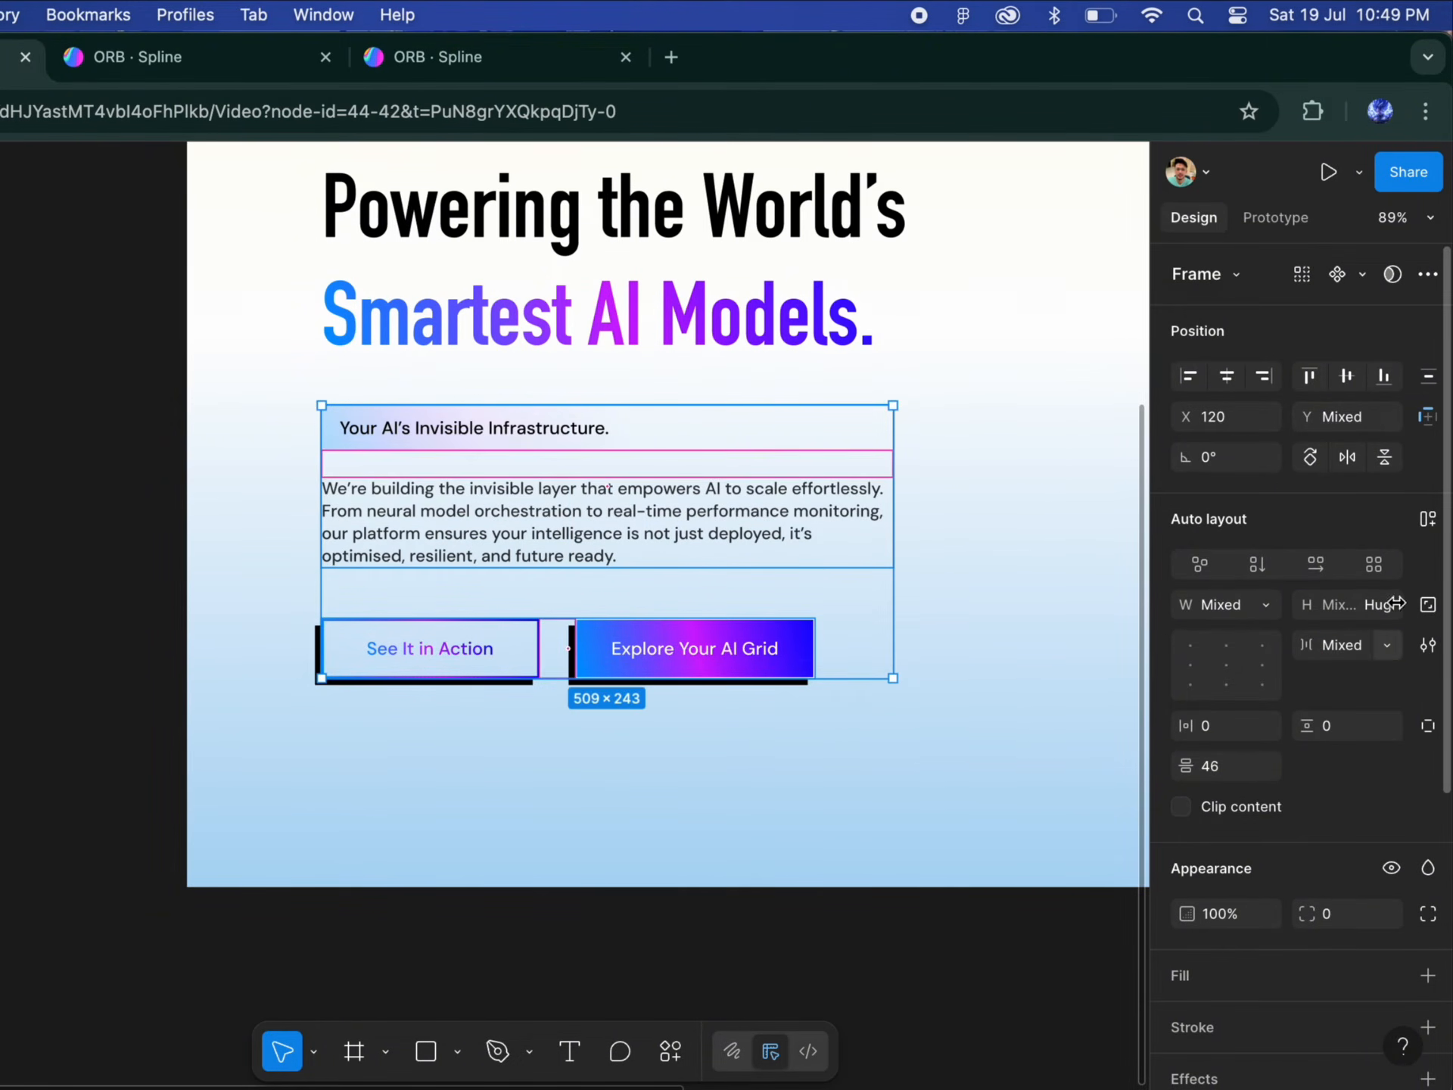
{"action": "left_click", "coordinate": [1428, 519]}
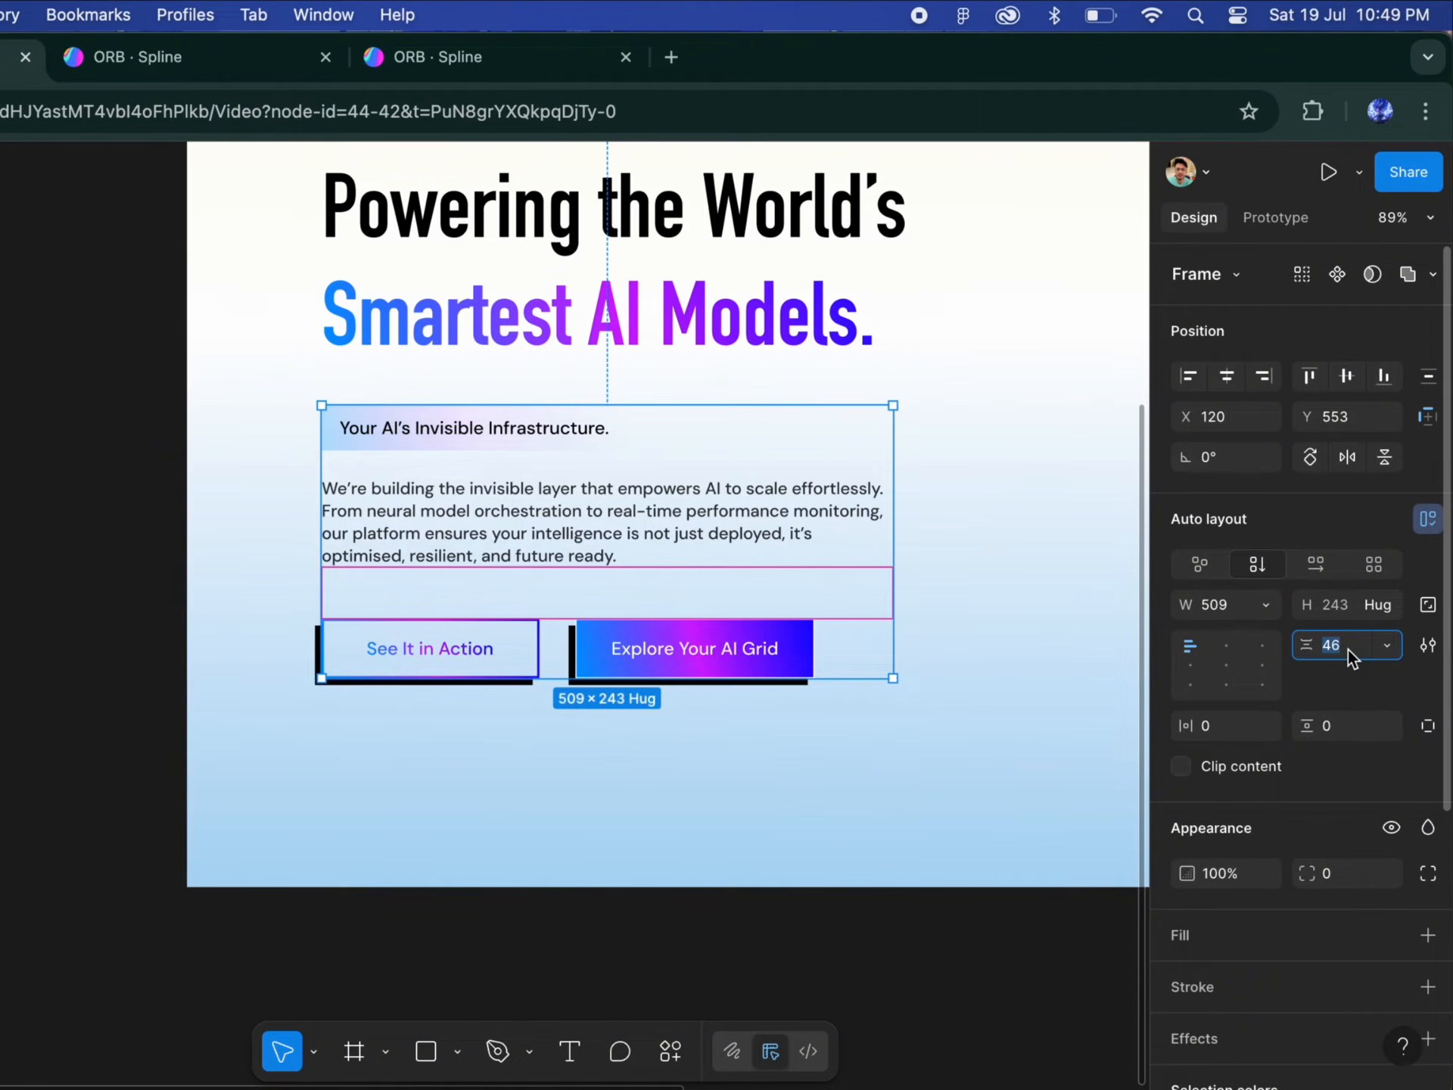
{"action": "key", "text": "Return"}
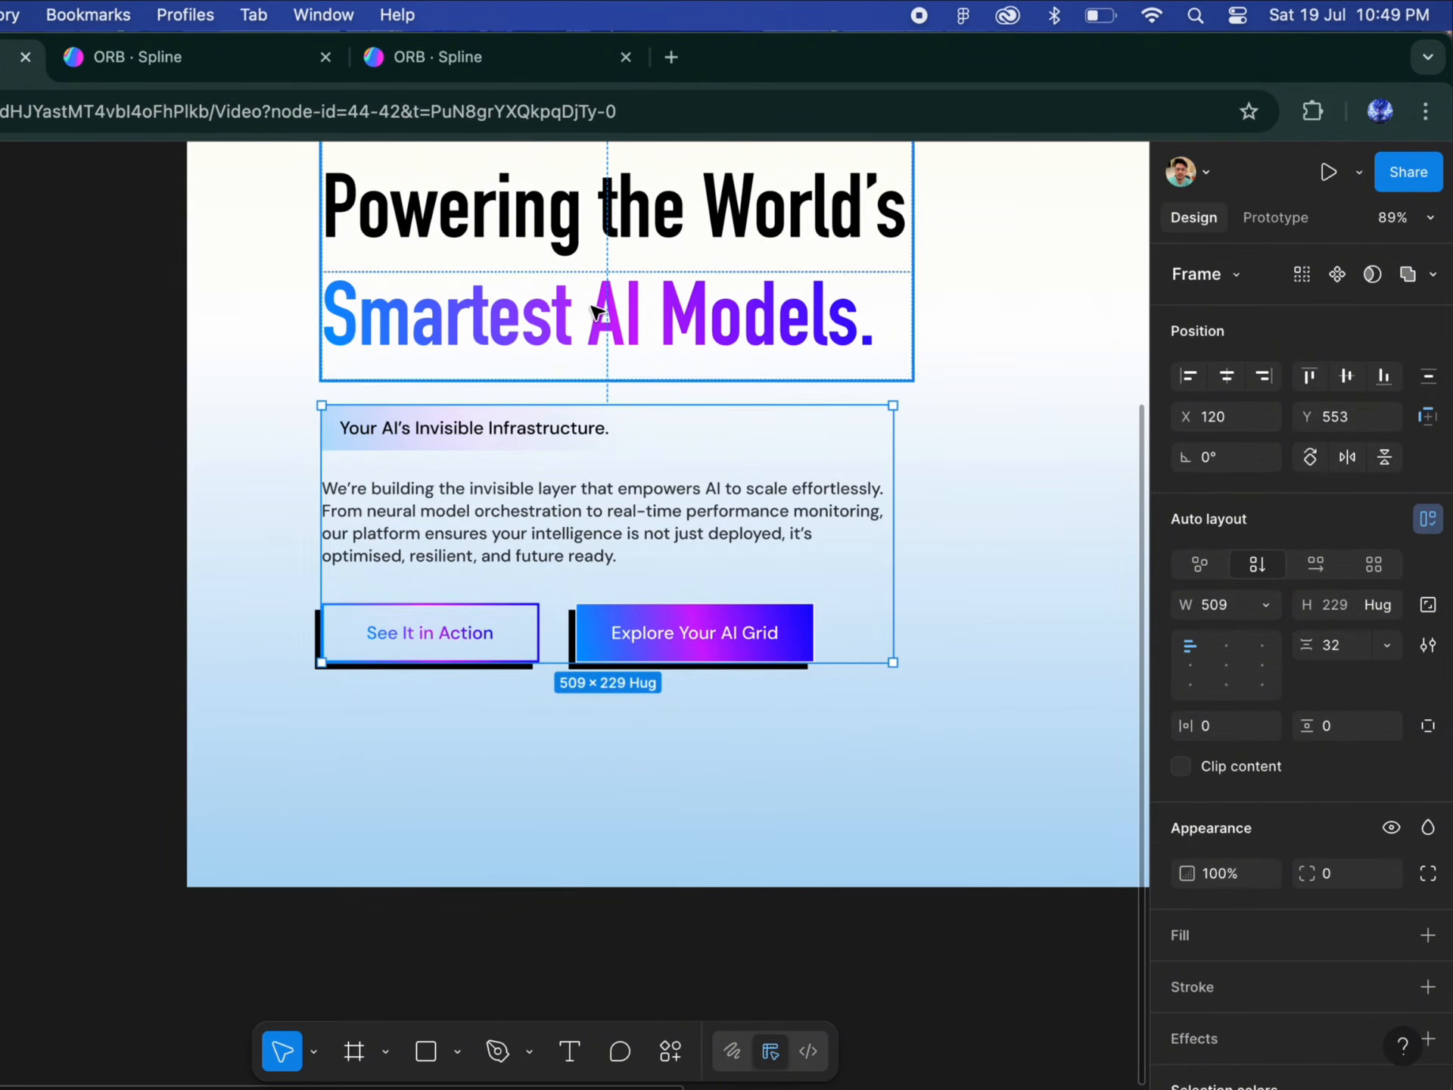
Step: Combine the headline with the text and button frame in a vertical auto layout with a gap of 8
{"action": "left_click", "coordinate": [595, 312], "text": "shift"}
{"action": "left_click", "coordinate": [1428, 519]}
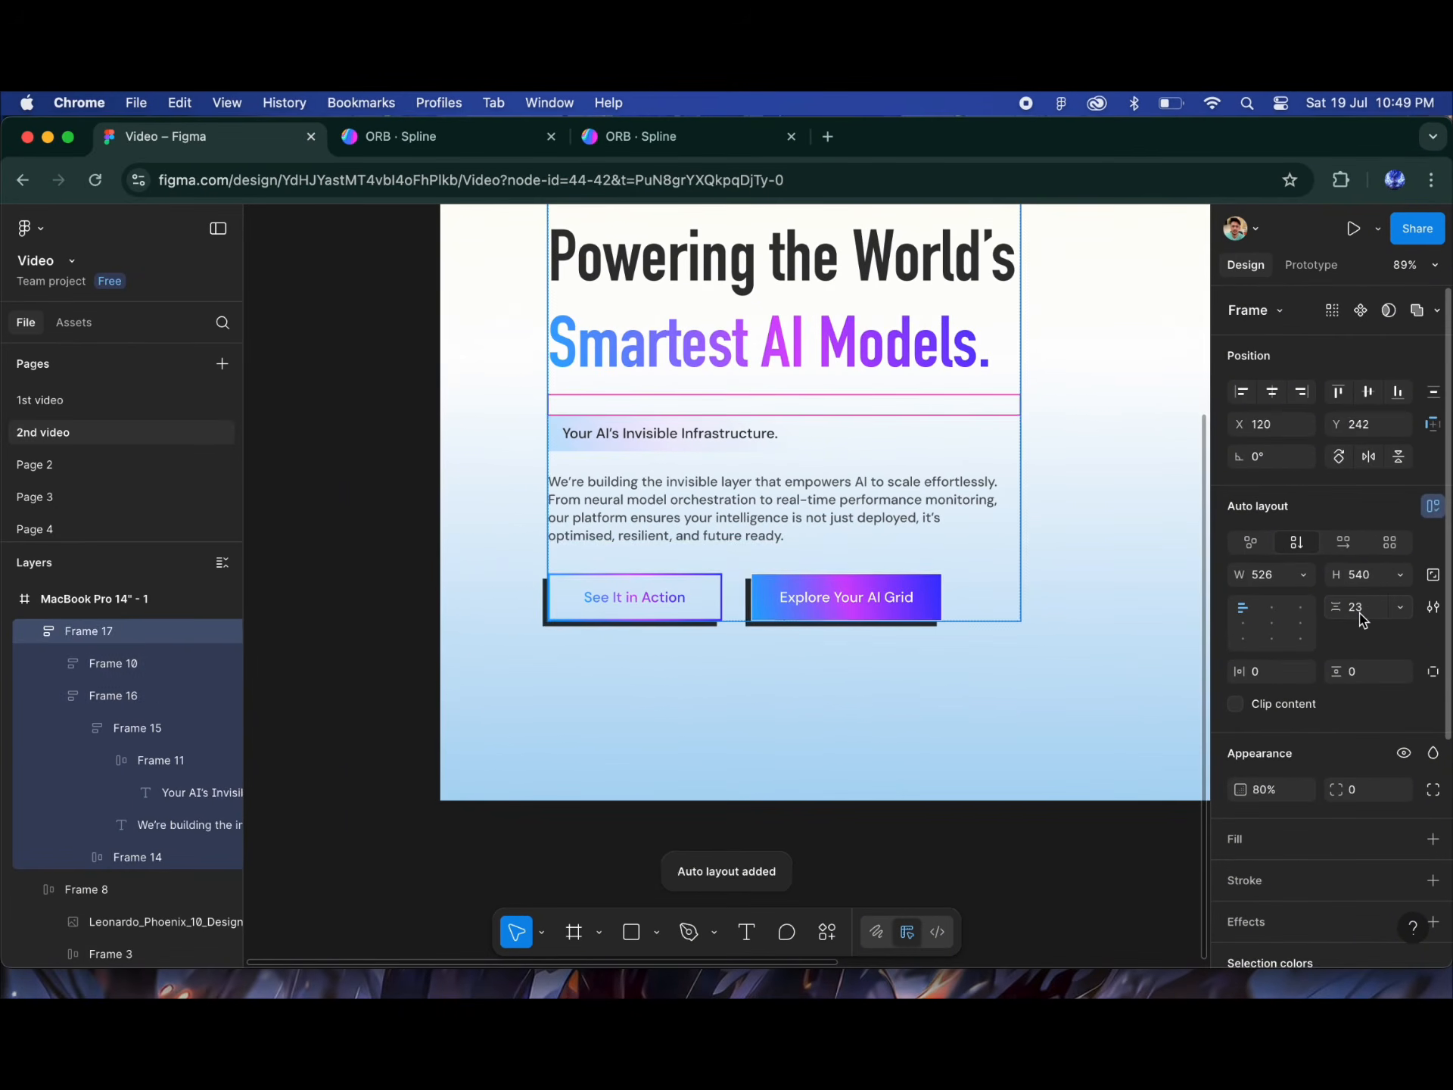
{"action": "key", "text": "8"}
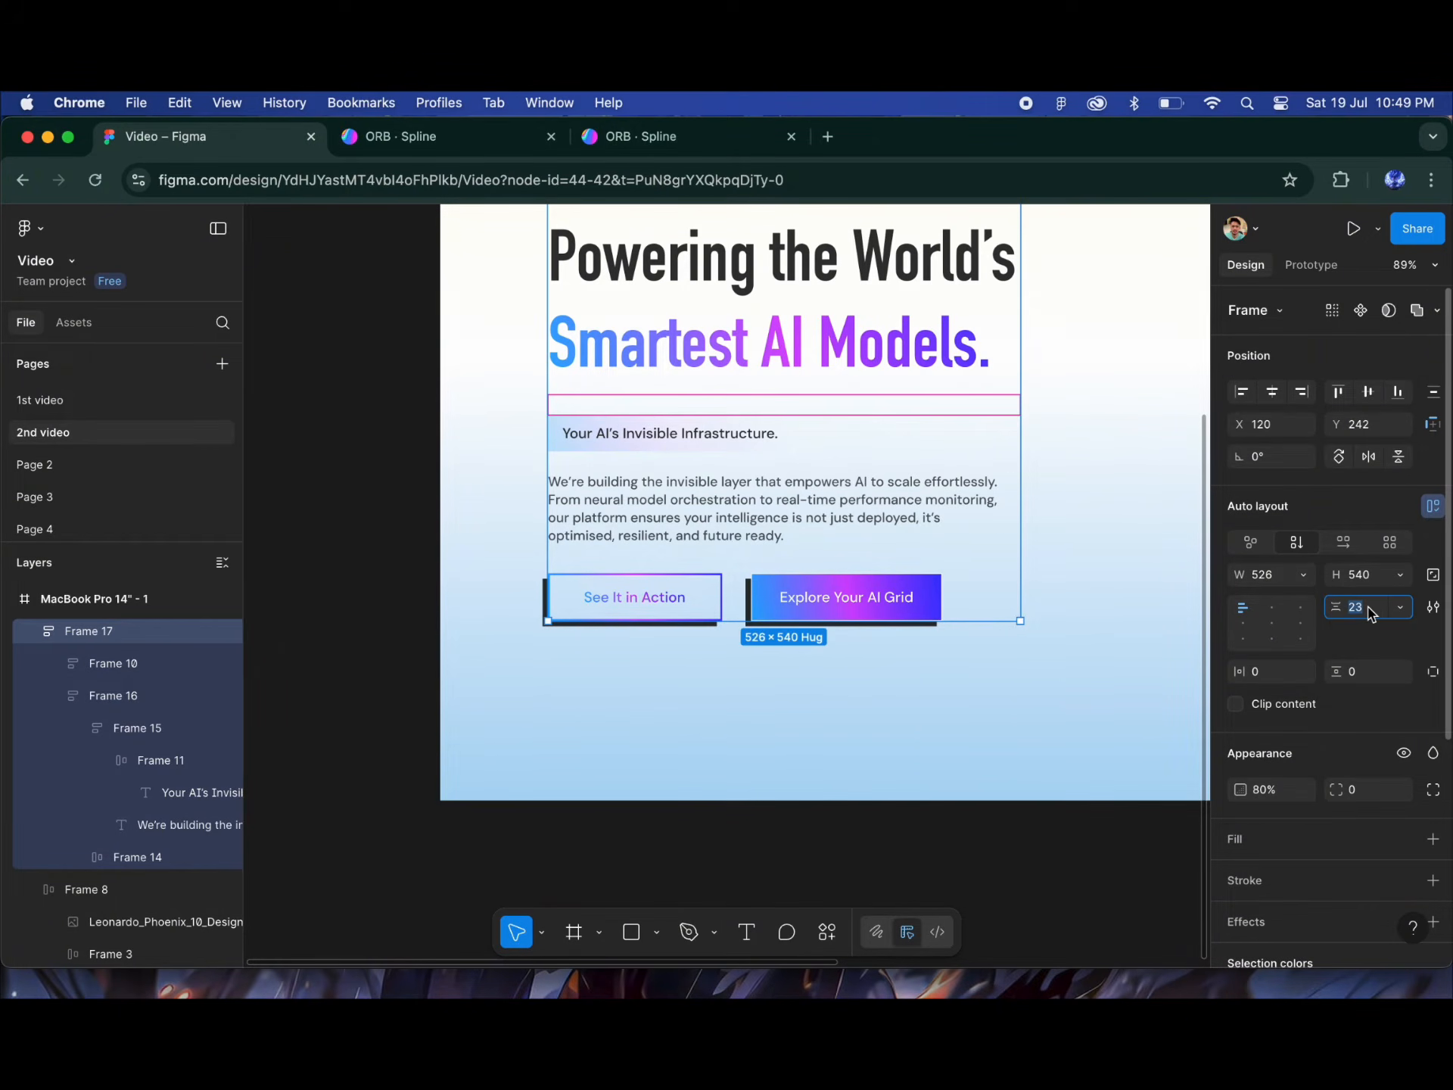
{"action": "type", "text": "8"}
{"action": "key", "text": "Return"}
{"action": "left_click", "coordinate": [731, 717]}
Step: Draw a circle about 510 by 510 in the hero frame and move it beside the headline, into the empty right half
{"action": "scroll", "coordinate": [731, 717], "scroll_direction": "down", "scroll_amount": 5}
{"action": "scroll", "coordinate": [717, 707], "scroll_direction": "up", "scroll_amount": 5}
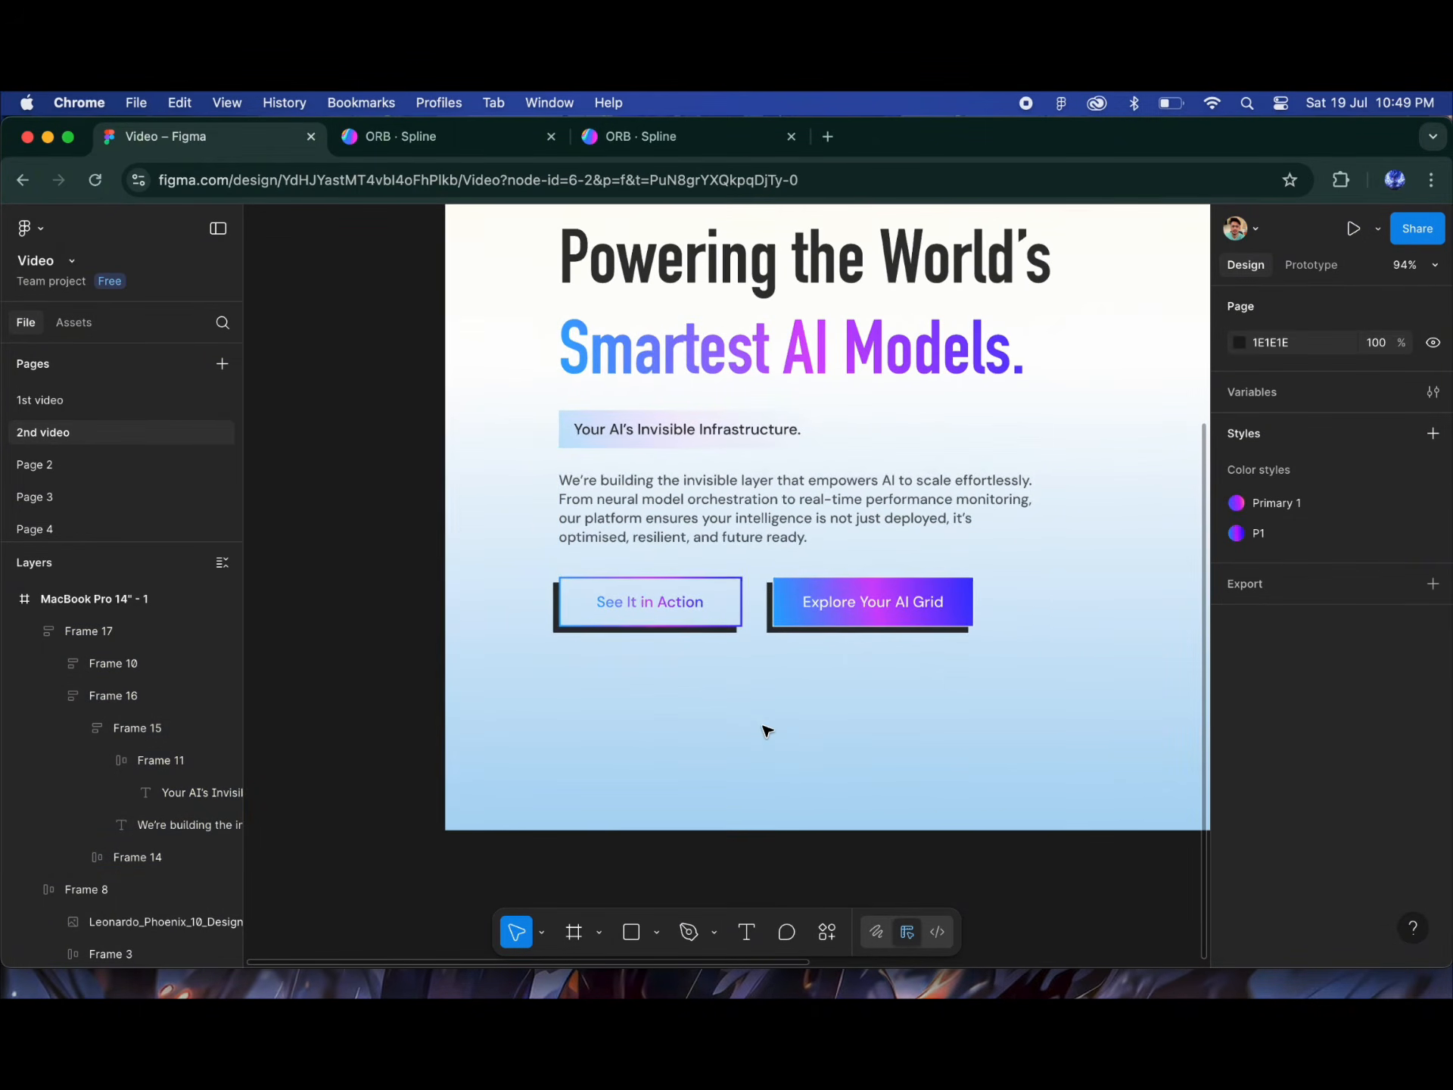
{"action": "key", "text": "shift+1"}
{"action": "left_click", "coordinate": [399, 279]}
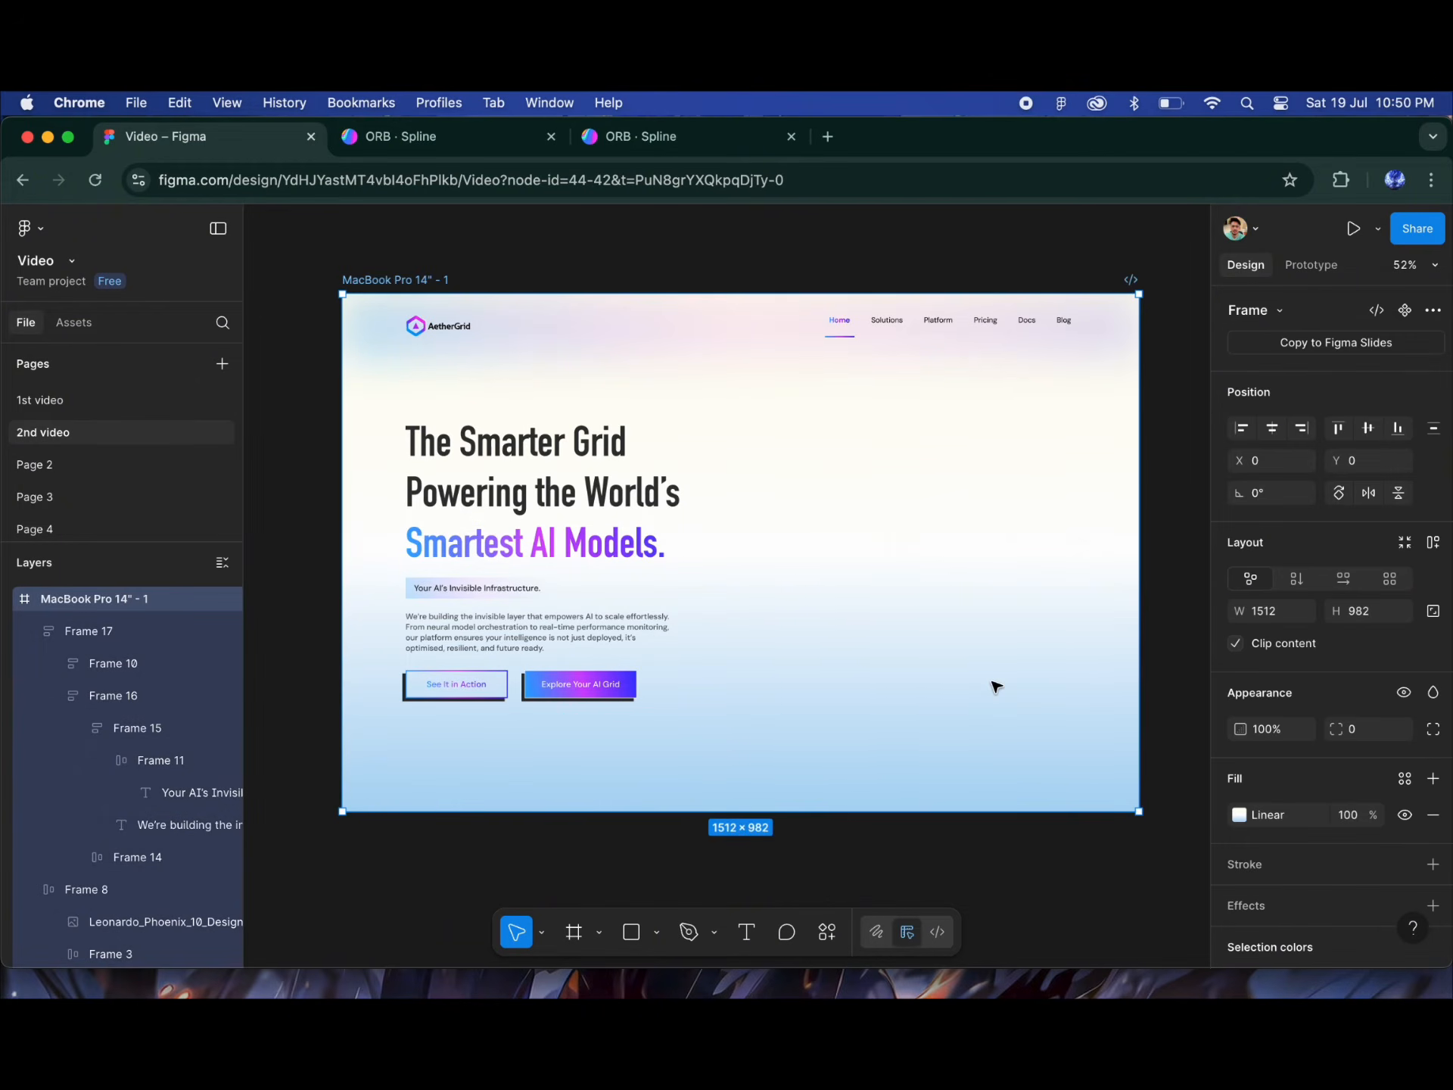
{"action": "scroll", "coordinate": [791, 621], "scroll_direction": "right", "scroll_amount": 2}
{"action": "key", "text": "o"}
{"action": "left_click_drag", "start_coordinate": [779, 497], "coordinate": [905, 634]}
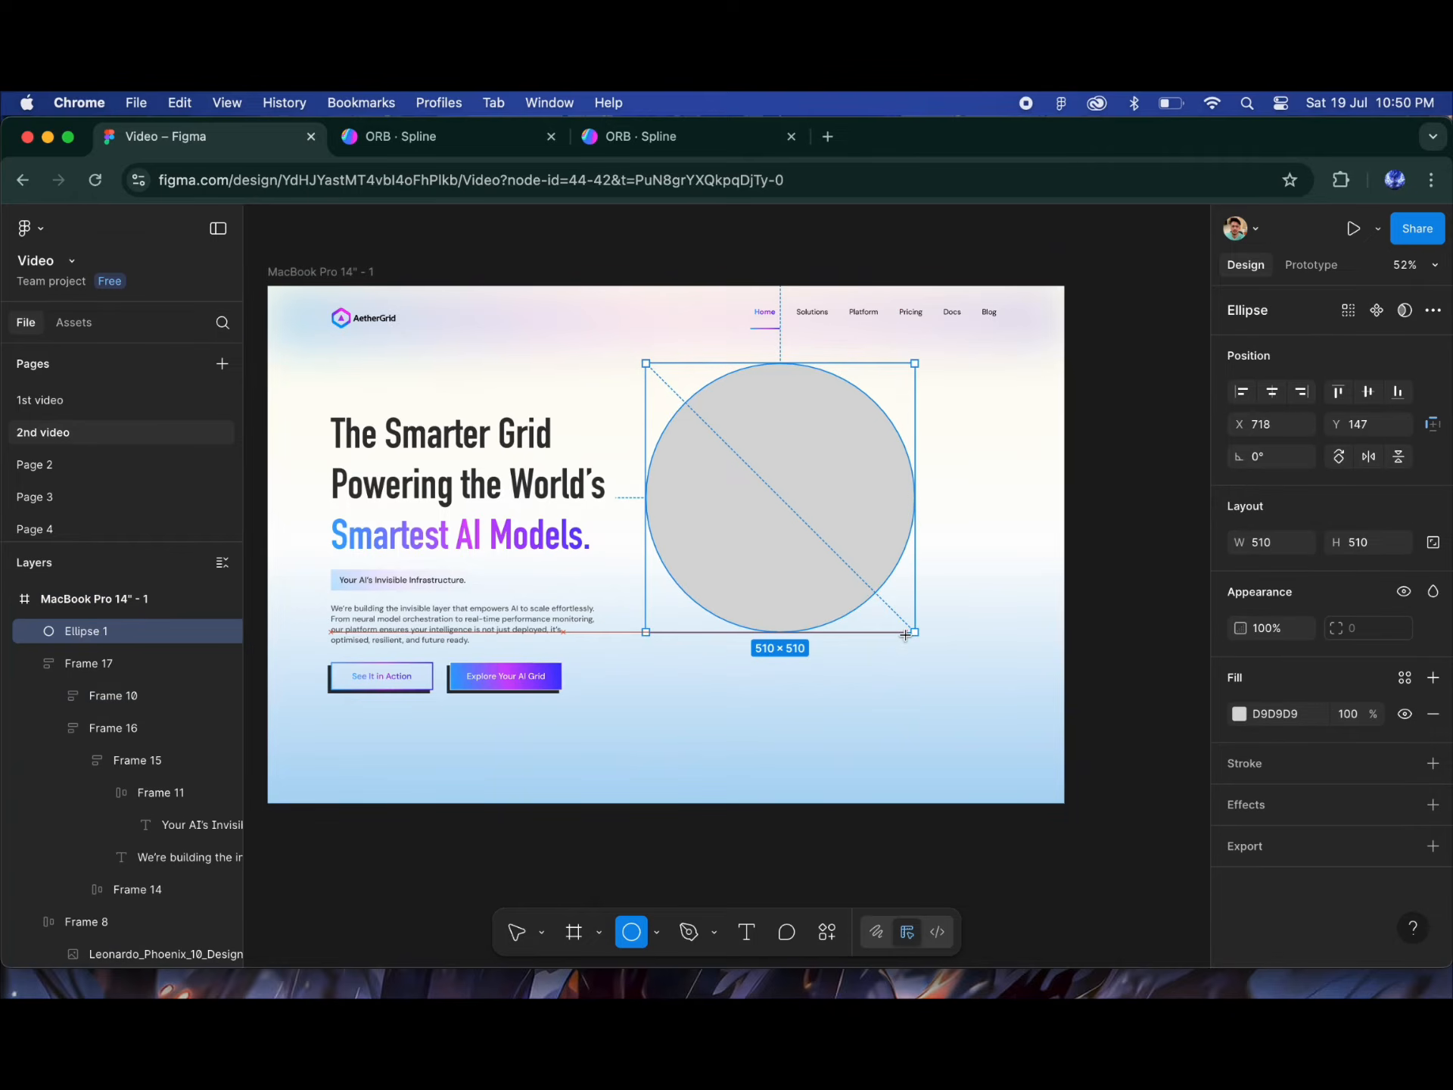
{"action": "mouse_move", "coordinate": [796, 457]}
{"action": "left_mouse_down"}
{"action": "mouse_move", "coordinate": [887, 507]}
{"action": "mouse_move", "coordinate": [895, 497]}
{"action": "left_mouse_up"}
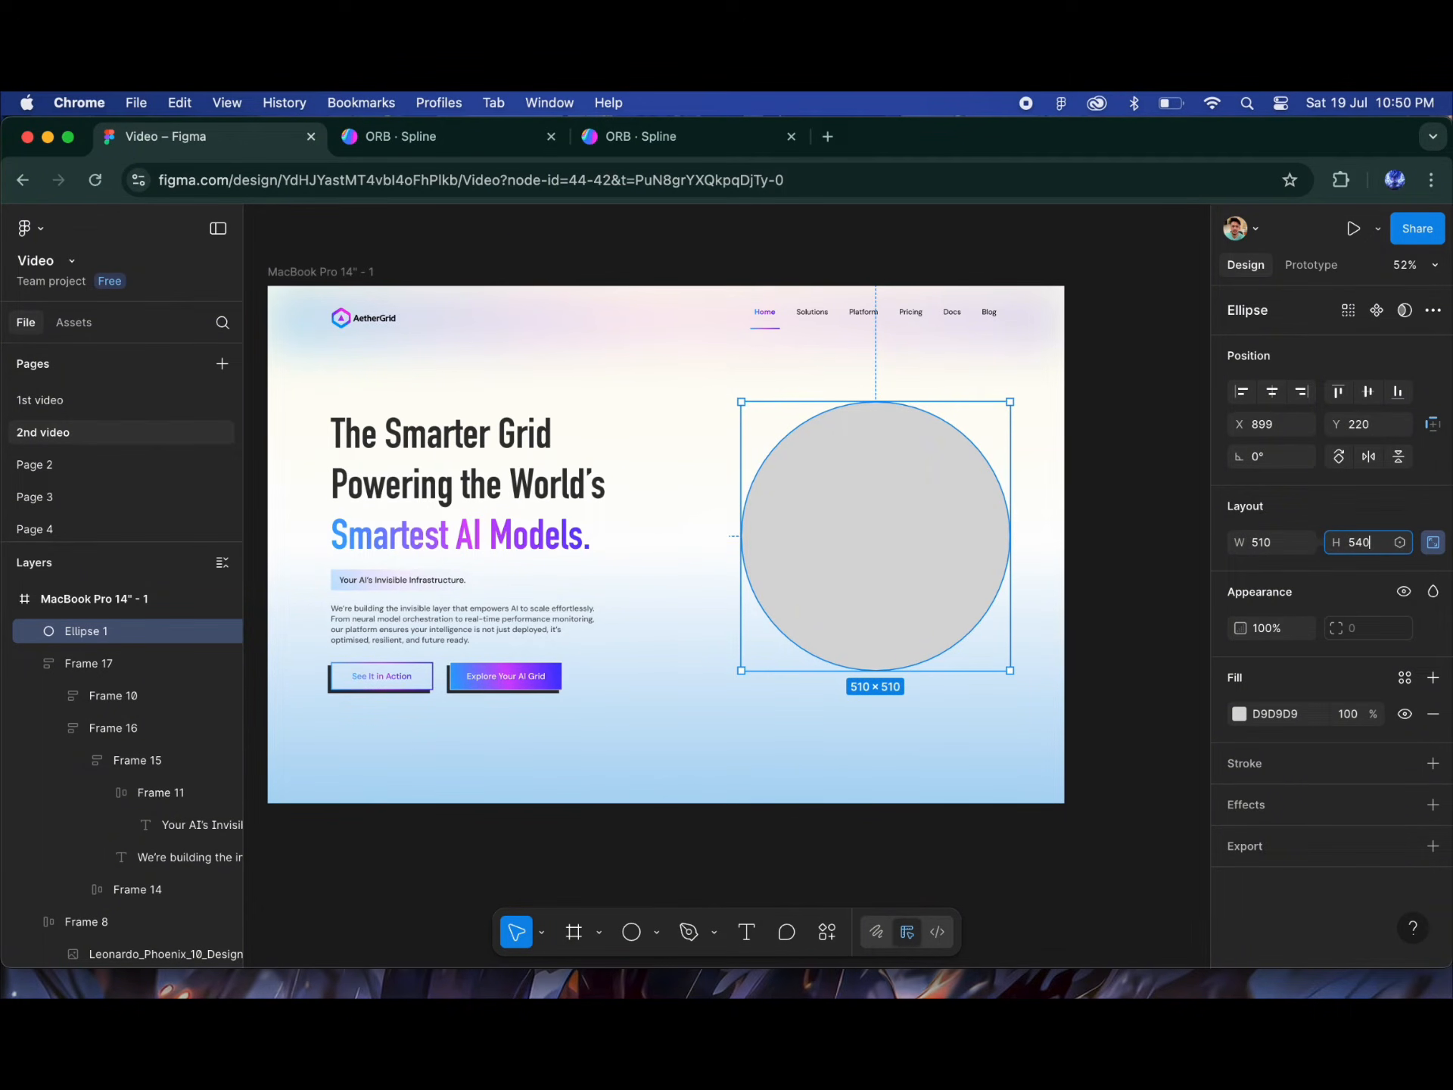
Step: Set the circle's size to 540 by 540 and align its right edge with the last layout guide column
{"action": "key", "text": "Return"}
{"action": "mouse_move", "coordinate": [886, 529]}
{"action": "left_mouse_down"}
{"action": "mouse_move", "coordinate": [905, 561]}
{"action": "mouse_move", "coordinate": [886, 561]}
{"action": "left_mouse_up"}
{"action": "key", "text": "ctrl+g"}
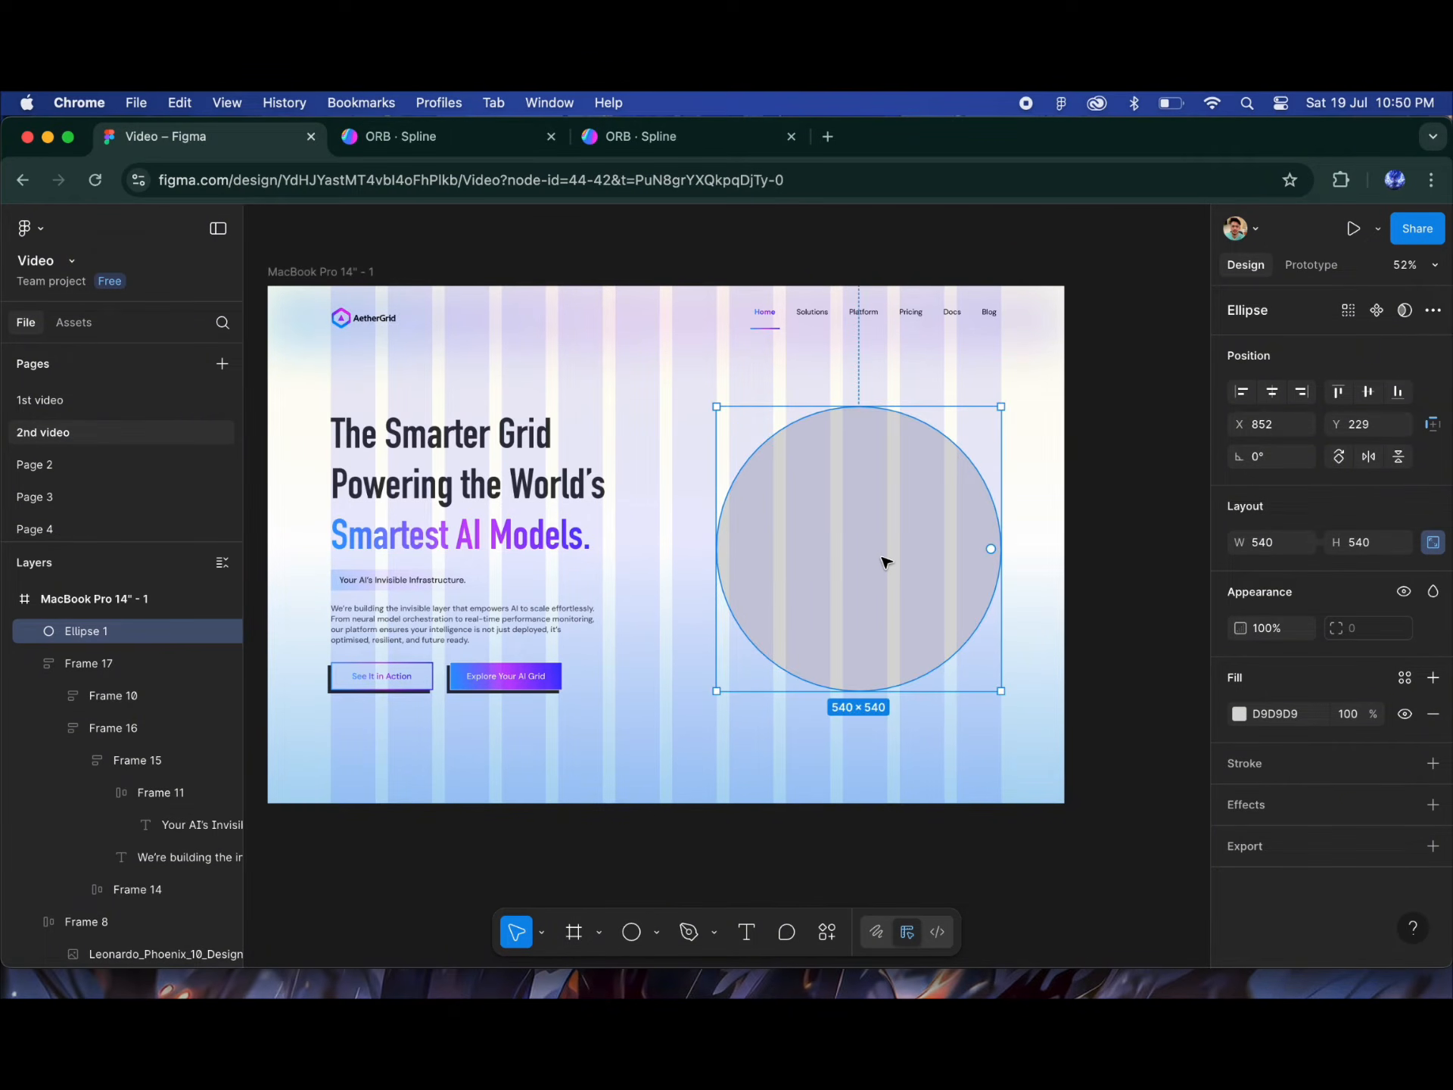
{"action": "key", "text": "ctrl+g"}
Step: Set the circle's fill to white, FFFFFF
{"action": "left_click", "coordinate": [1242, 716]}
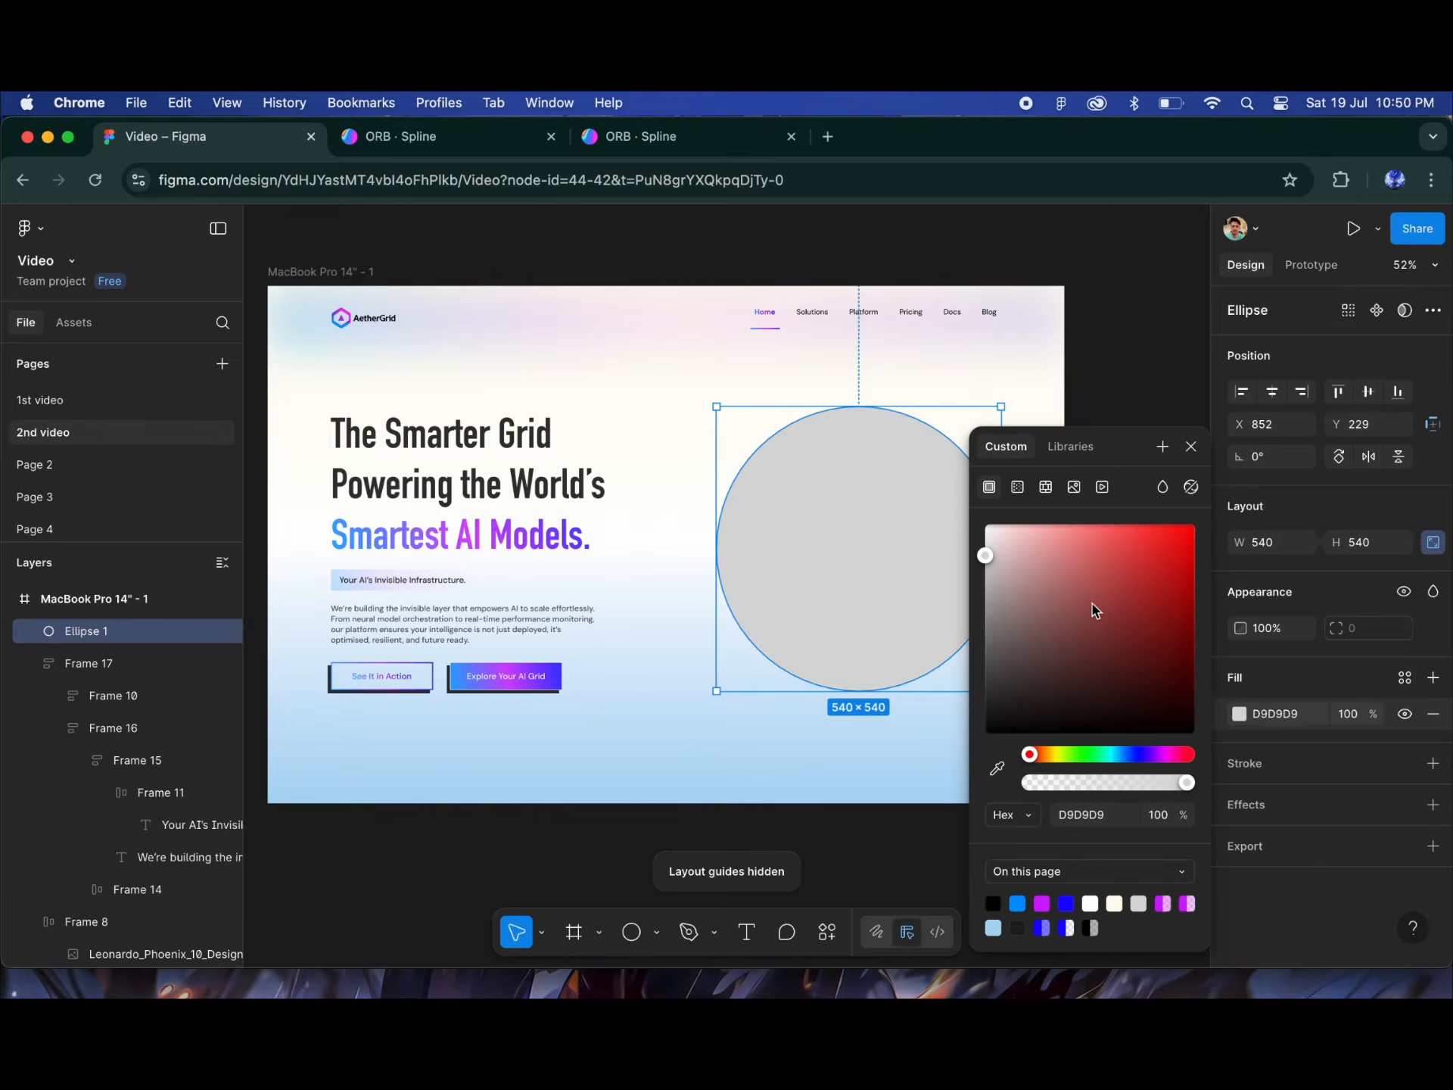
{"action": "left_click_drag", "start_coordinate": [1097, 610], "coordinate": [984, 522]}
{"action": "left_click", "coordinate": [1192, 446]}
Step: Add a uniform layer blur of 134 to the white circle
{"action": "left_click", "coordinate": [1249, 804]}
{"action": "left_click", "coordinate": [1296, 840]}
{"action": "left_click", "coordinate": [1320, 865]}
{"action": "left_click", "coordinate": [1239, 842]}
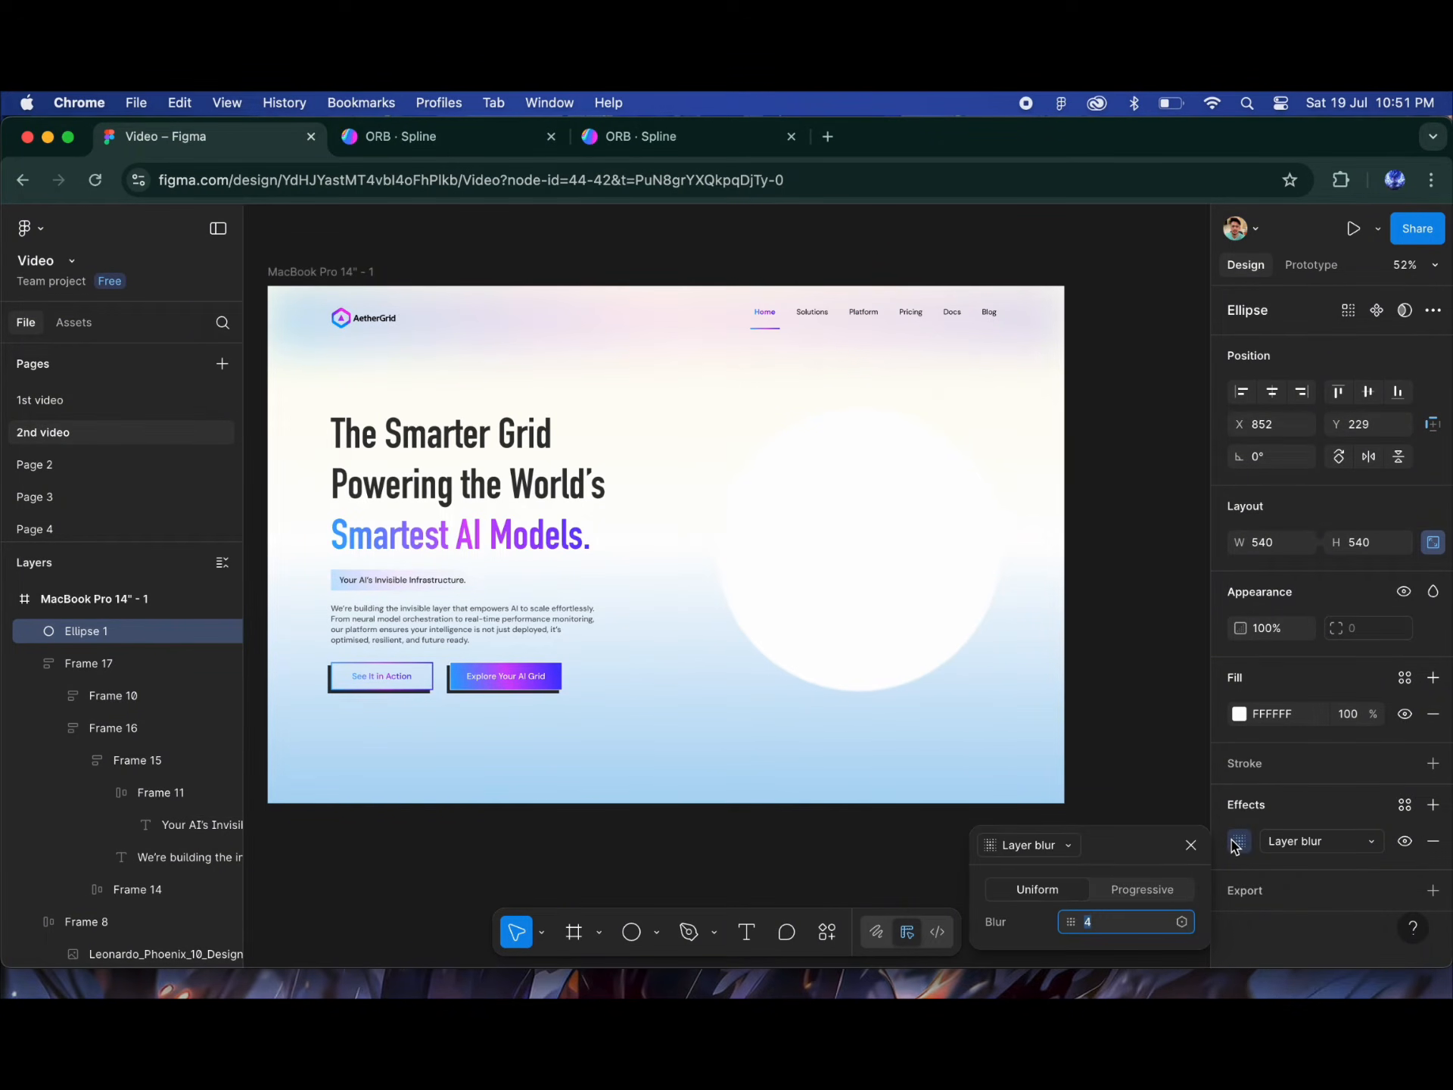
{"action": "key", "text": "shift+Up"}
{"action": "key", "text": "shift+Up"}
{"action": "key", "text": "shift+Up"}
{"action": "key", "text": "shift+Up"}
{"action": "key", "text": "shift+Up"}
{"action": "key", "text": "shift+Up"}
{"action": "key", "text": "shift+Up"}
{"action": "key", "text": "shift+Up"}
{"action": "key", "text": "shift+Up"}
{"action": "key", "text": "shift+Up"}
{"action": "key", "text": "shift+Up"}
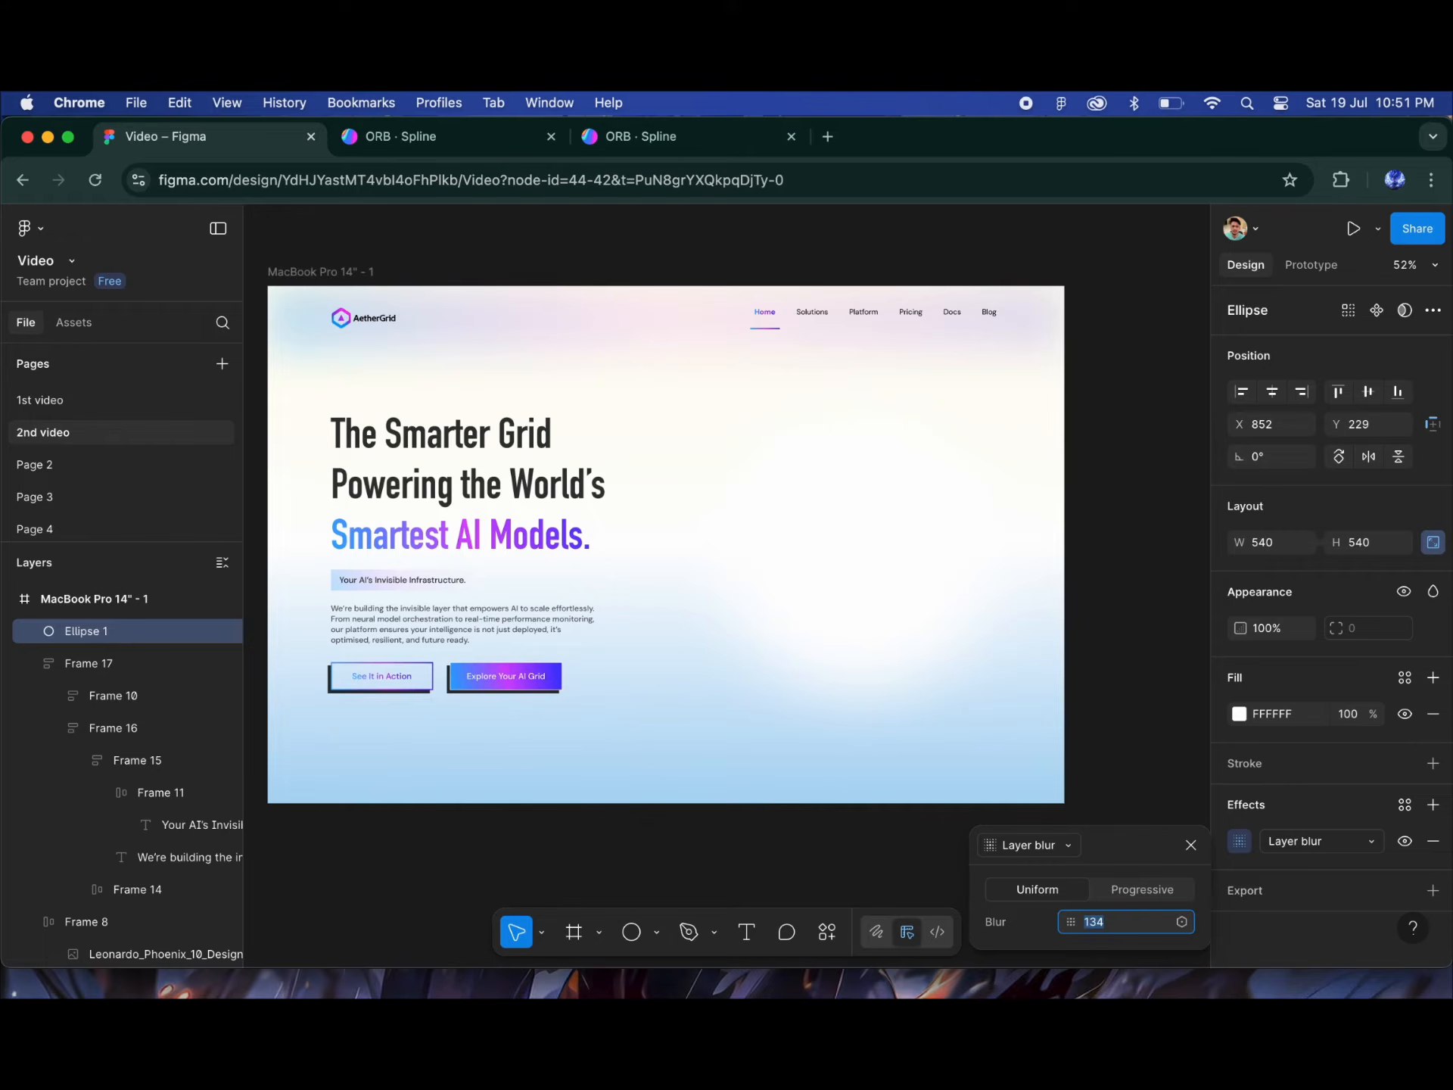
{"action": "left_click", "coordinate": [1145, 652]}
Step: Draw a flat ellipse about 603 by 16 beneath the blurred circle, near the bottom of the hero frame
{"action": "scroll", "coordinate": [1145, 651], "scroll_direction": "down", "scroll_amount": 5}
{"action": "scroll", "coordinate": [865, 684], "scroll_direction": "up", "scroll_amount": 2}
{"action": "key", "text": "o"}
{"action": "left_click_drag", "start_coordinate": [772, 633], "coordinate": [1033, 644]}
{"action": "left_click_drag", "start_coordinate": [940, 644], "coordinate": [918, 633]}
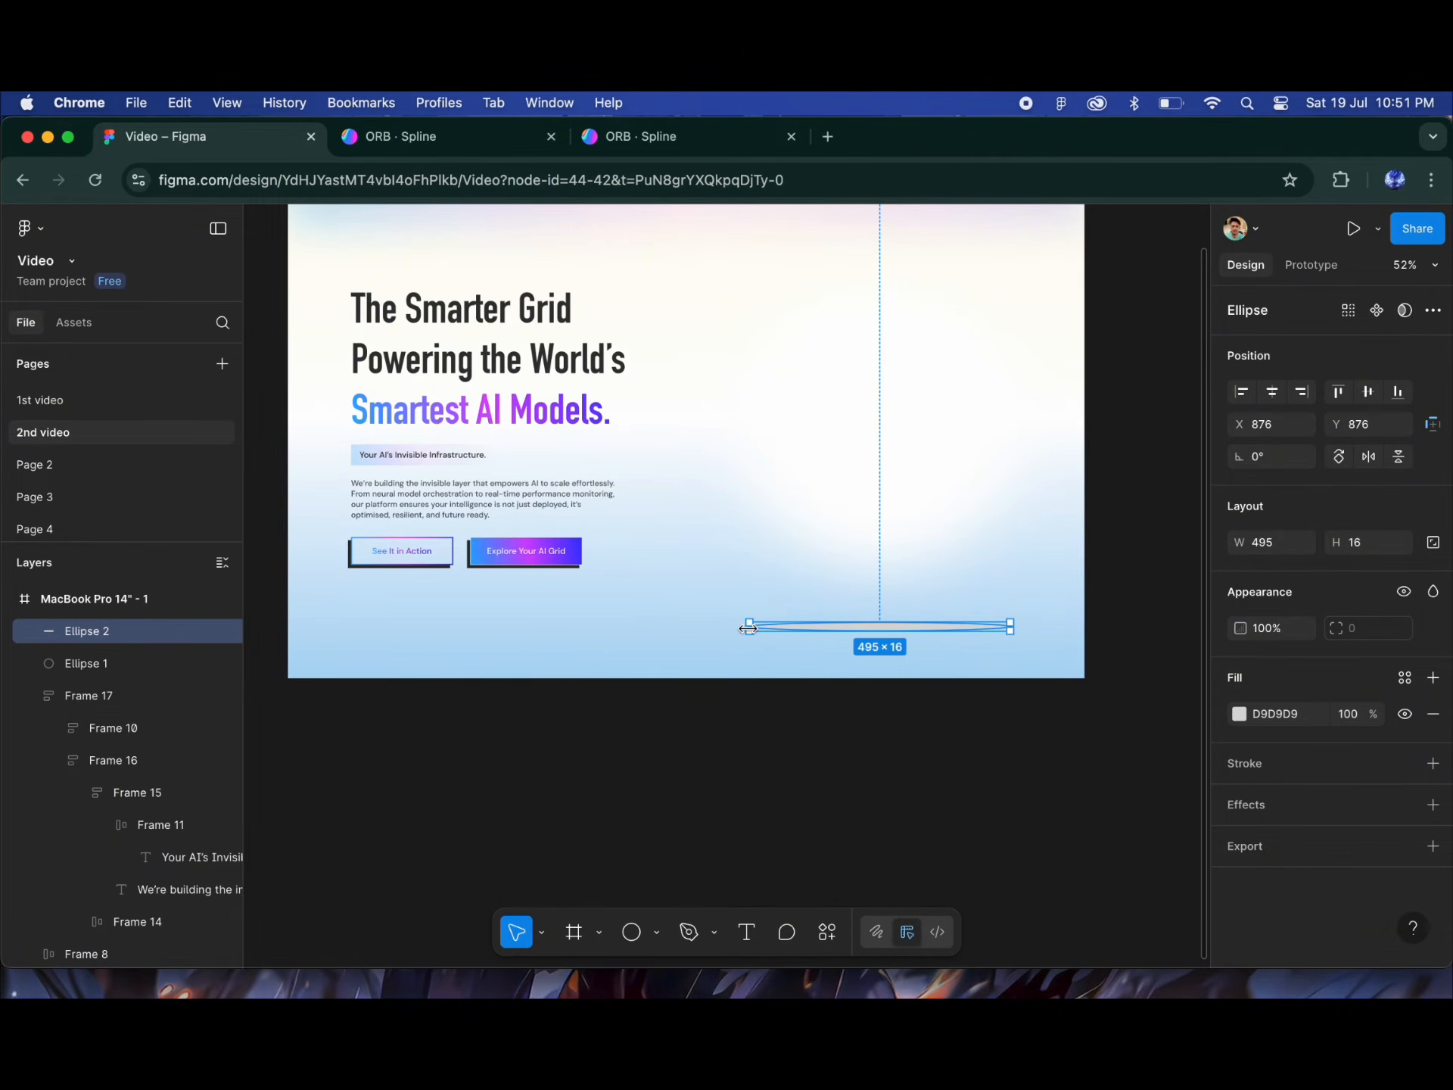
{"action": "left_click_drag", "start_coordinate": [747, 629], "coordinate": [691, 628]}
{"action": "left_click_drag", "start_coordinate": [876, 636], "coordinate": [887, 631]}
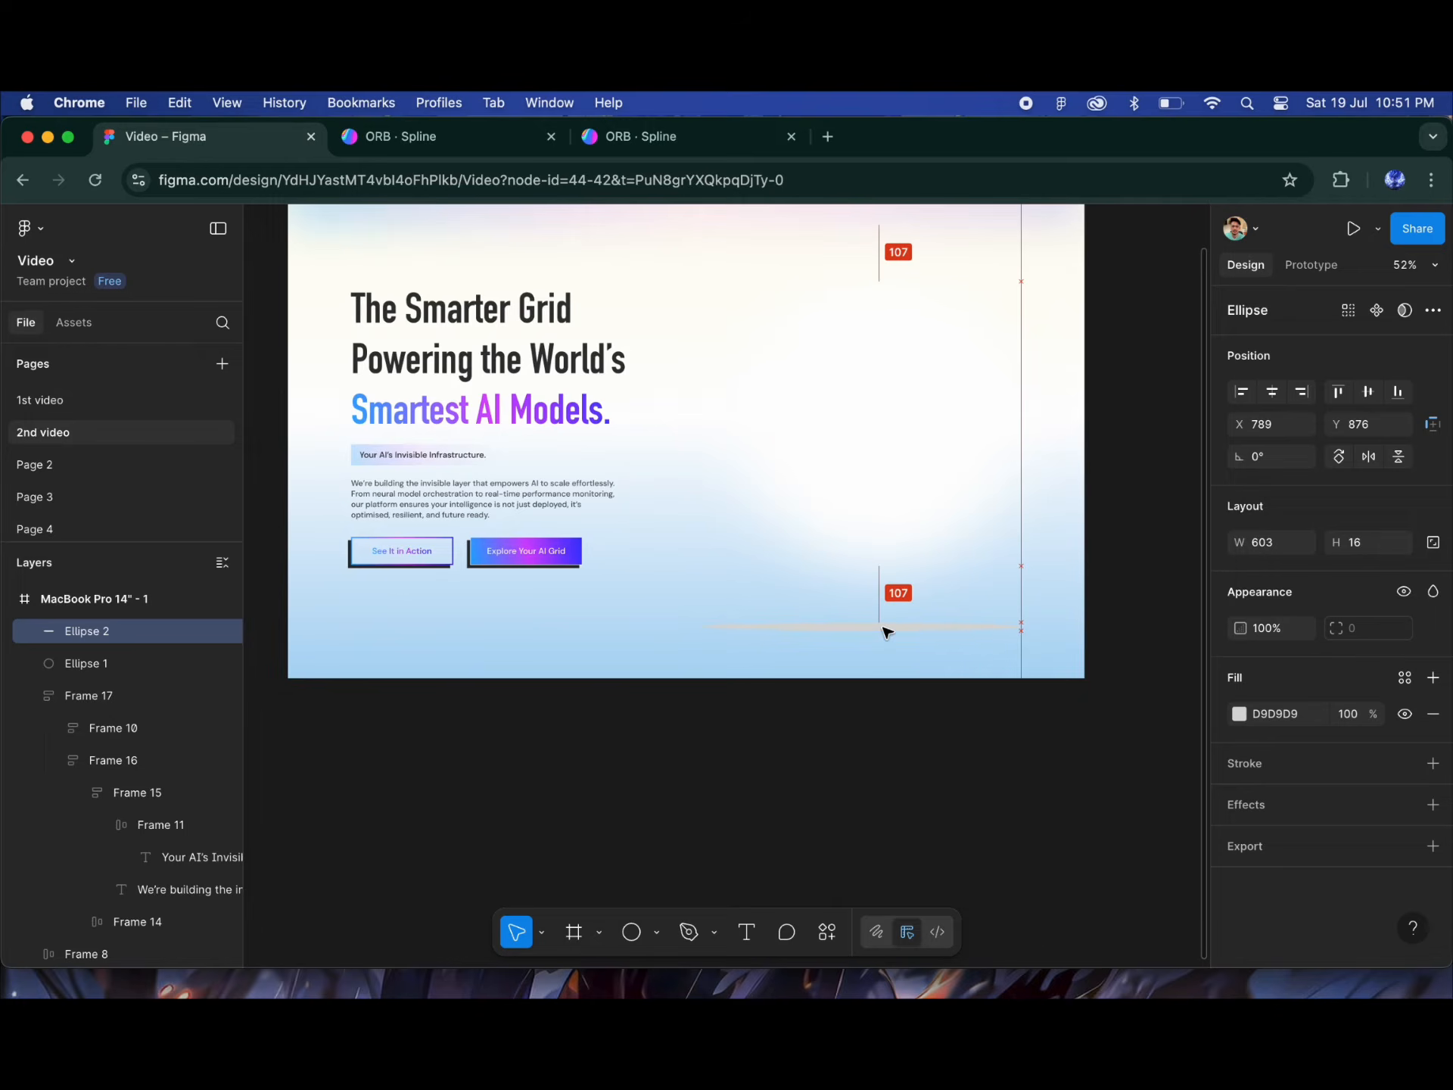
Step: Set the flat ellipse's fill to the dark blue 243C78
{"action": "left_click", "coordinate": [1238, 714]}
{"action": "left_click", "coordinate": [1067, 903]}
{"action": "mouse_move", "coordinate": [1120, 669]}
{"action": "left_mouse_down"}
{"action": "mouse_move", "coordinate": [1078, 671]}
{"action": "mouse_move", "coordinate": [1114, 666]}
{"action": "mouse_move", "coordinate": [1133, 642]}
{"action": "left_mouse_up"}
Step: Add a uniform layer blur of 30 to the flat ellipse
{"action": "left_click", "coordinate": [1433, 805]}
{"action": "left_click", "coordinate": [1304, 843]}
{"action": "left_click", "coordinate": [1320, 864]}
{"action": "left_click", "coordinate": [1239, 841]}
{"action": "type", "text": "30"}
{"action": "key", "text": "Return"}
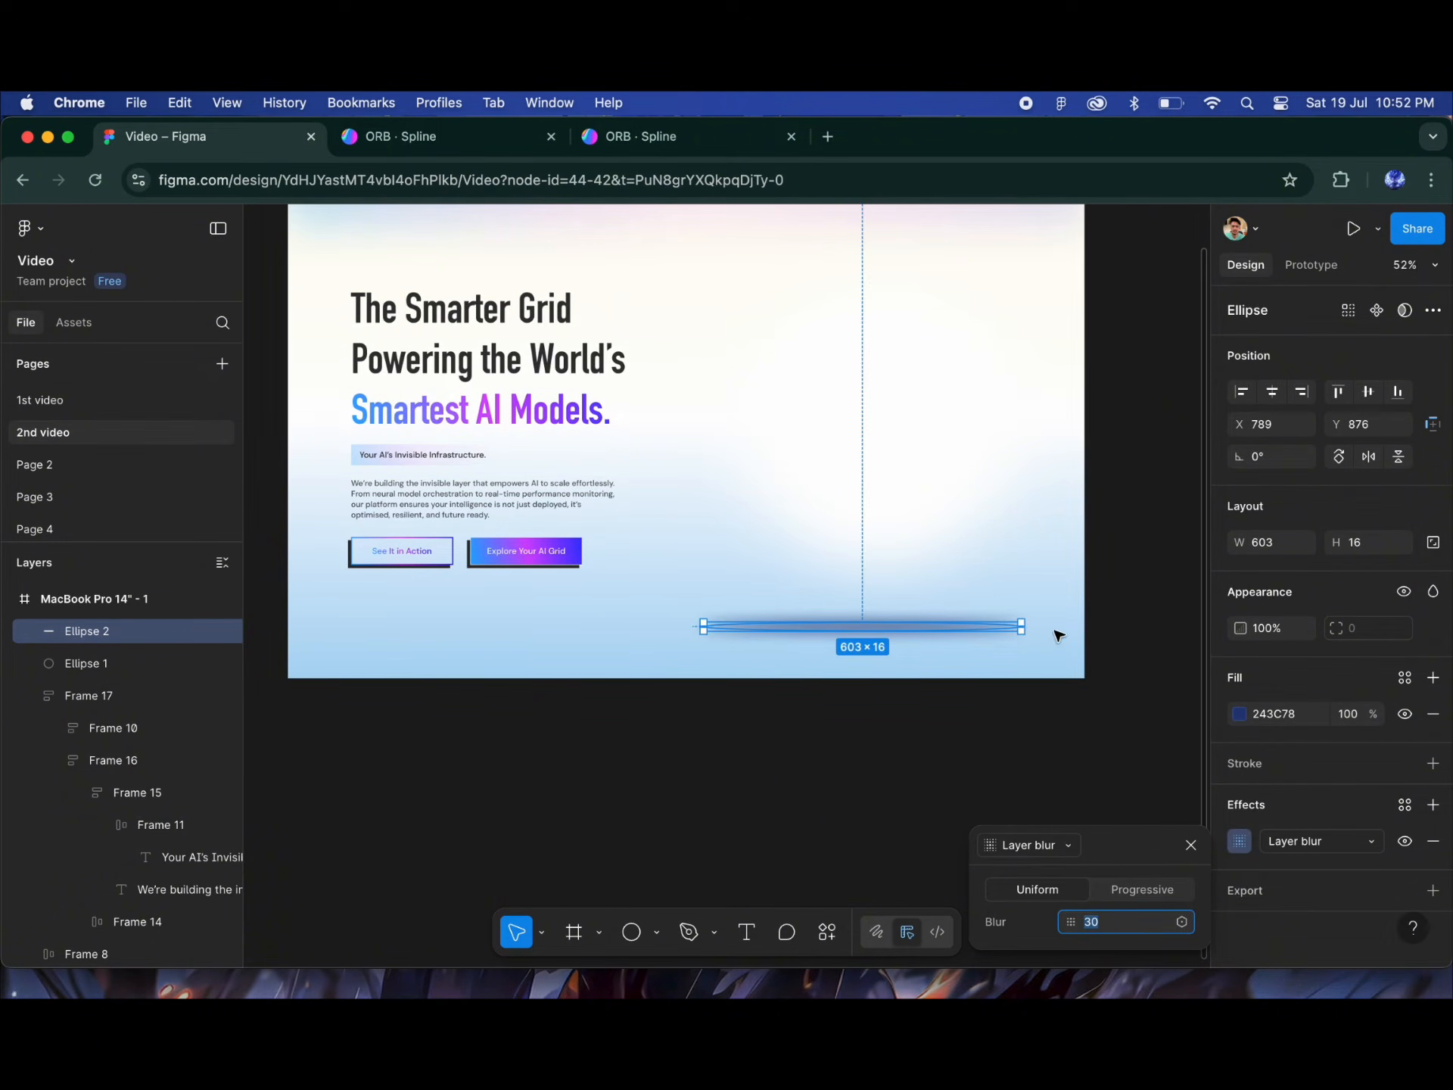
{"action": "left_click", "coordinate": [1165, 699]}
Step: Set the blurred flat ellipse's opacity to 30%
{"action": "left_click", "coordinate": [902, 624]}
{"action": "key", "text": "3"}
{"action": "key", "text": "2"}
{"action": "key", "text": "4"}
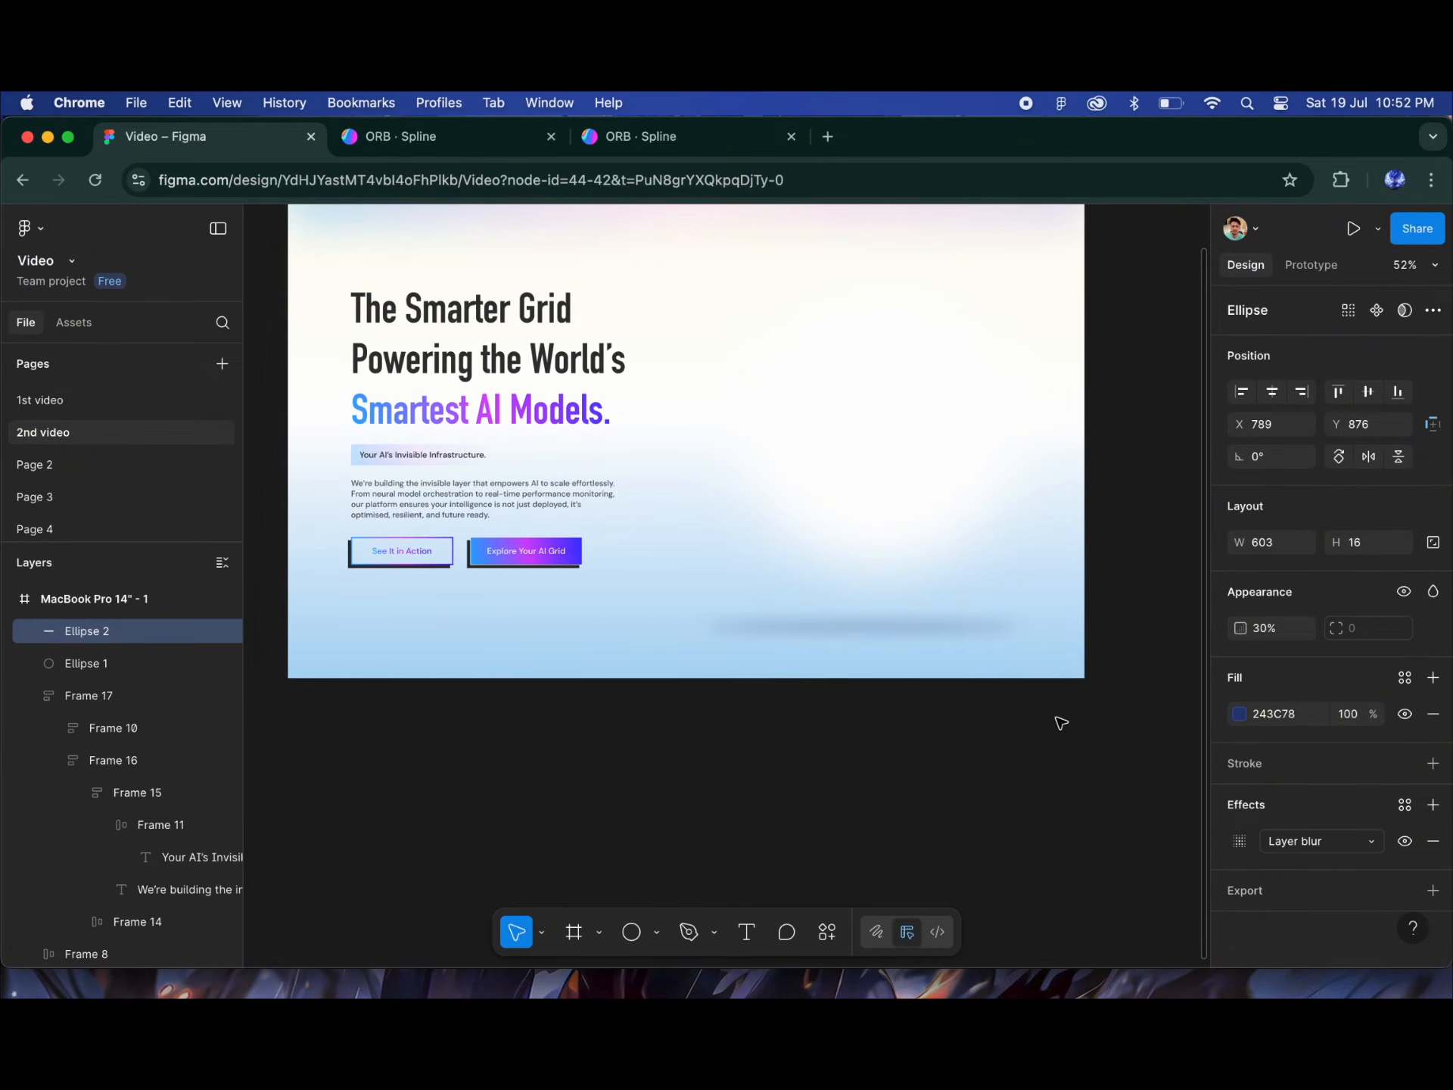
{"action": "left_click", "coordinate": [999, 741]}
{"action": "key", "text": "shift+1"}
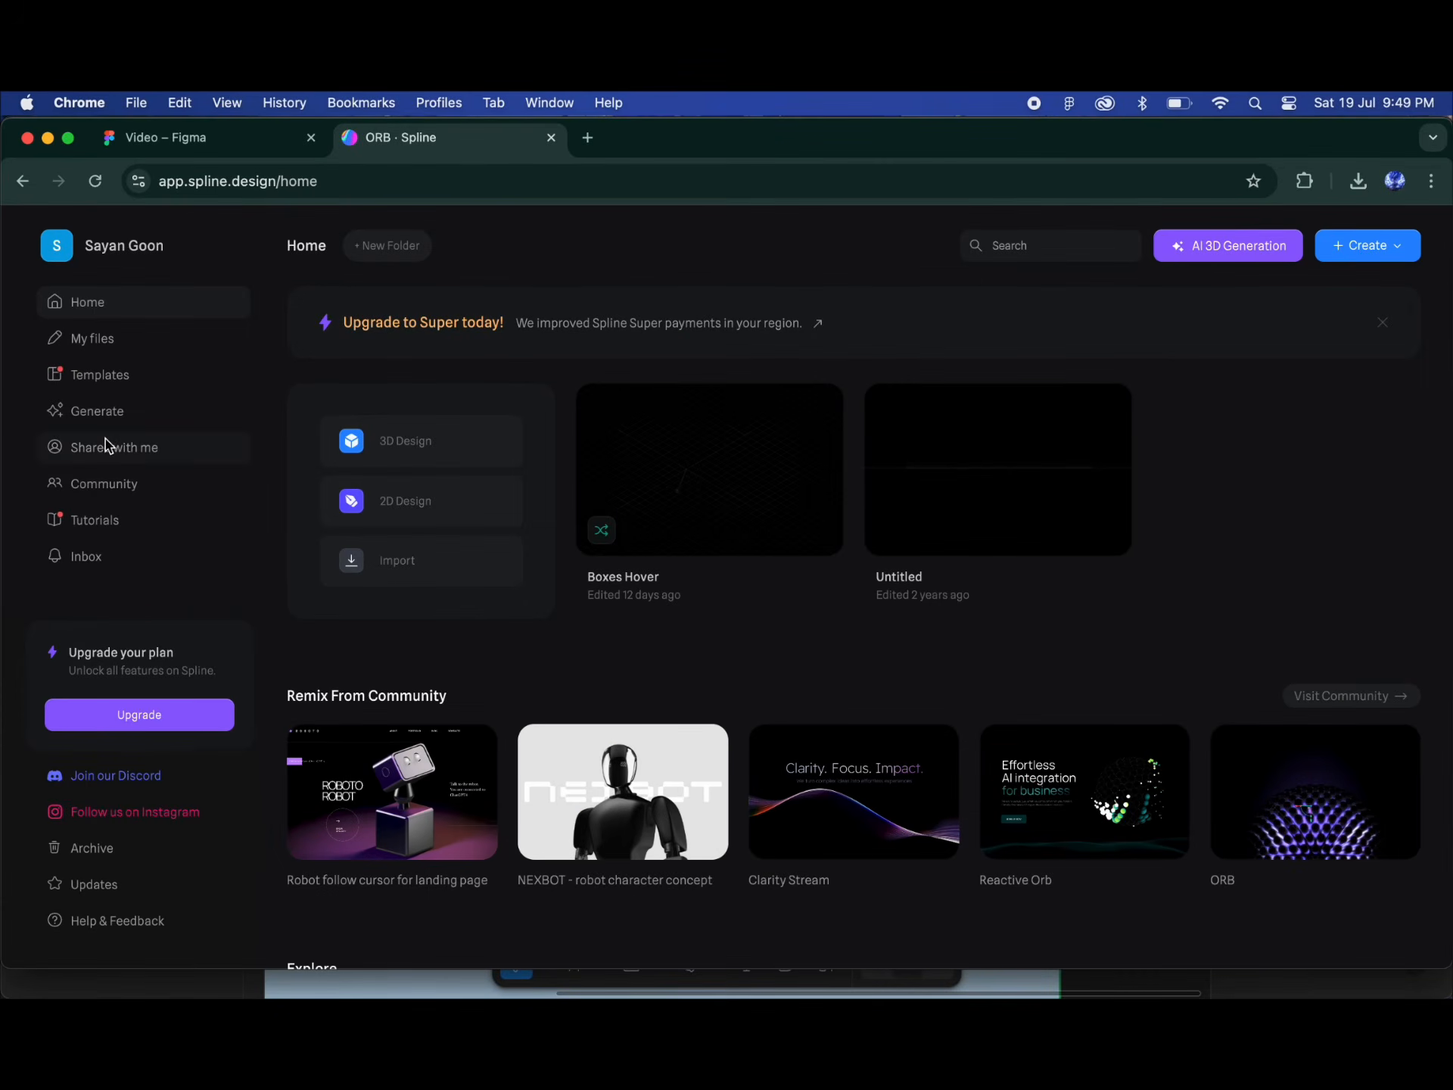
Step: Switch to Spline, find the ORB design in the community gallery and open a remix of it in the editor
{"action": "left_click", "coordinate": [111, 485]}
{"action": "scroll", "coordinate": [587, 554], "scroll_direction": "down", "scroll_amount": 3}
{"action": "scroll", "coordinate": [587, 555], "scroll_direction": "down", "scroll_amount": 15}
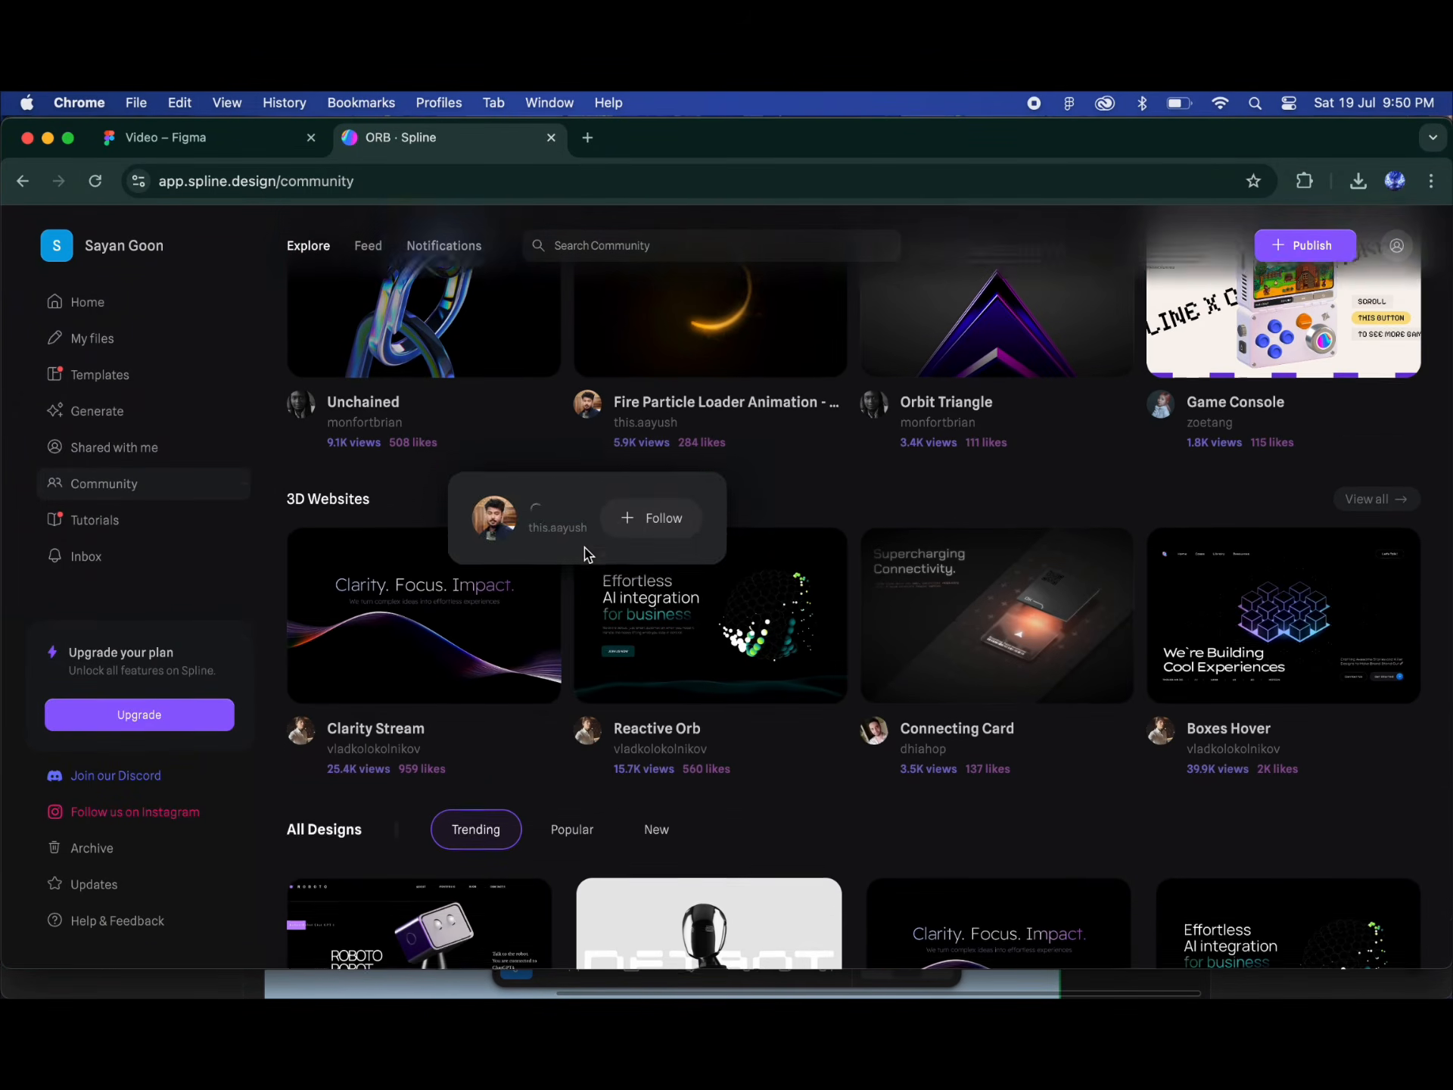
{"action": "scroll", "coordinate": [586, 555], "scroll_direction": "down", "scroll_amount": 7}
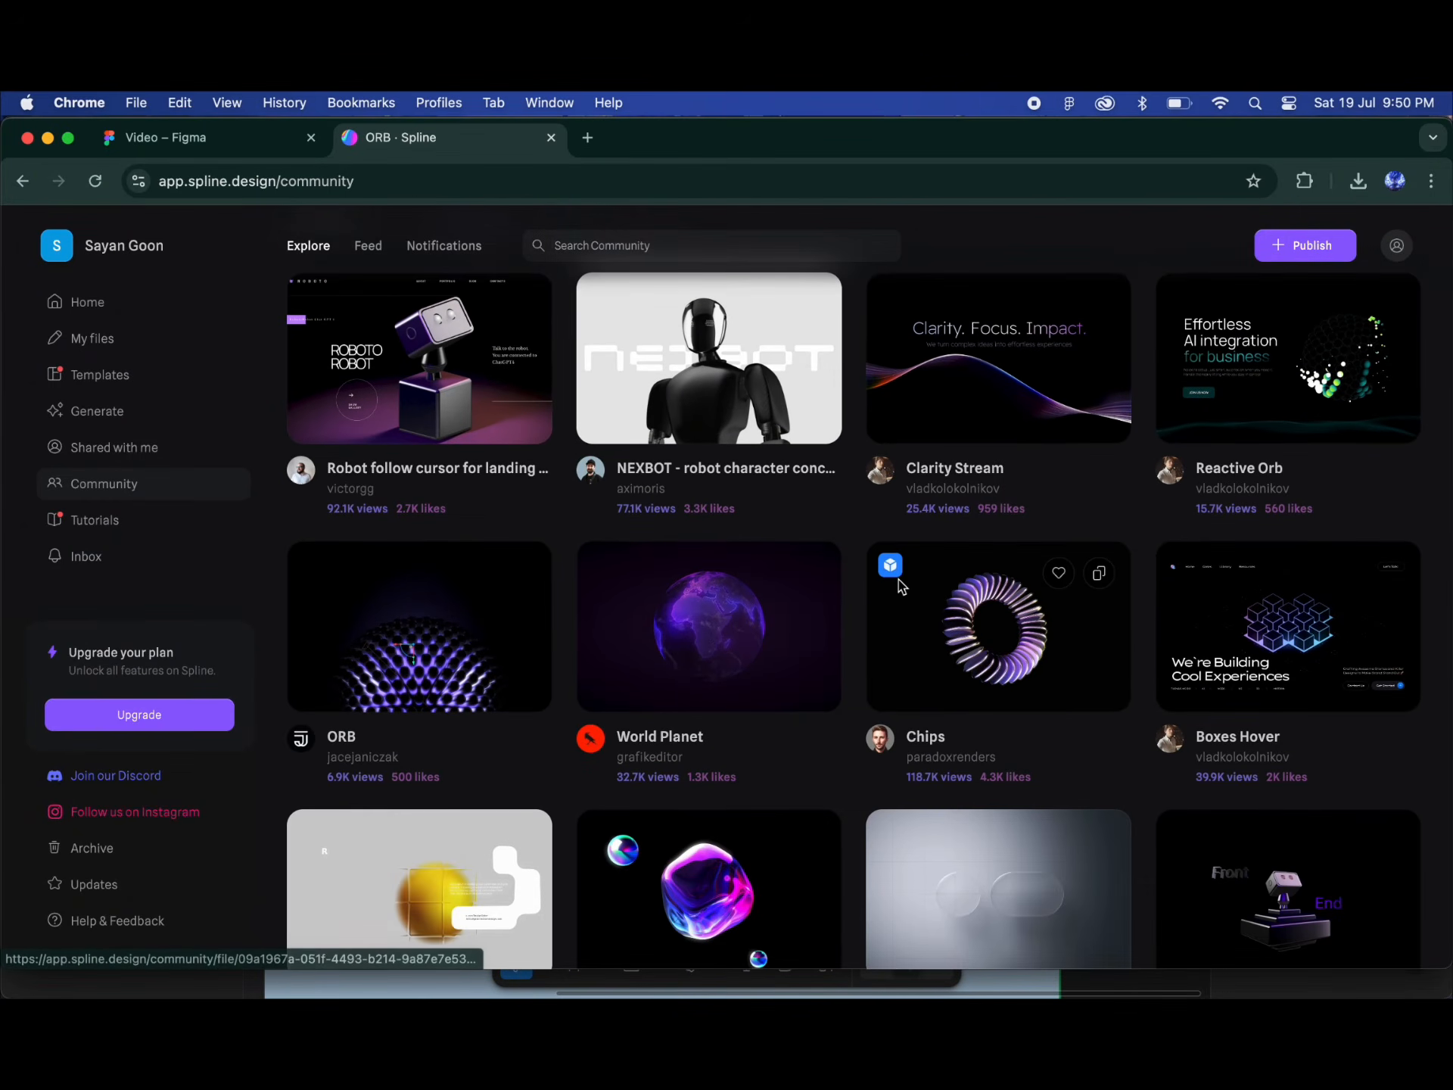
{"action": "left_click", "coordinate": [433, 676]}
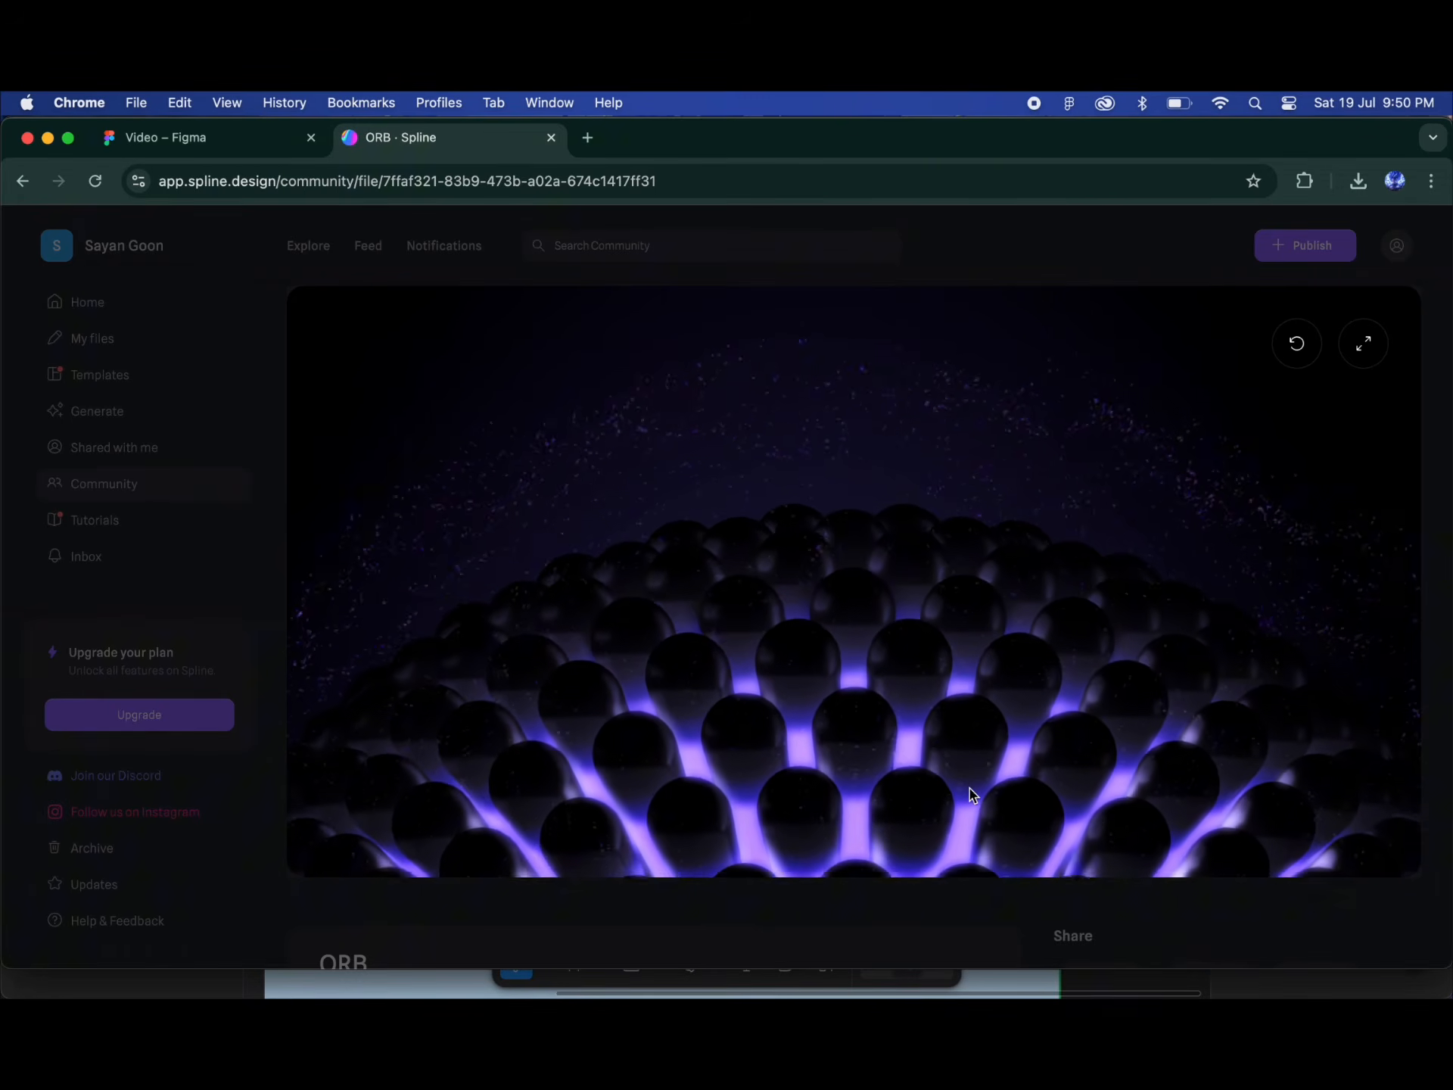
{"action": "scroll", "coordinate": [967, 792], "scroll_direction": "down", "scroll_amount": 5}
{"action": "left_click", "coordinate": [946, 683]}
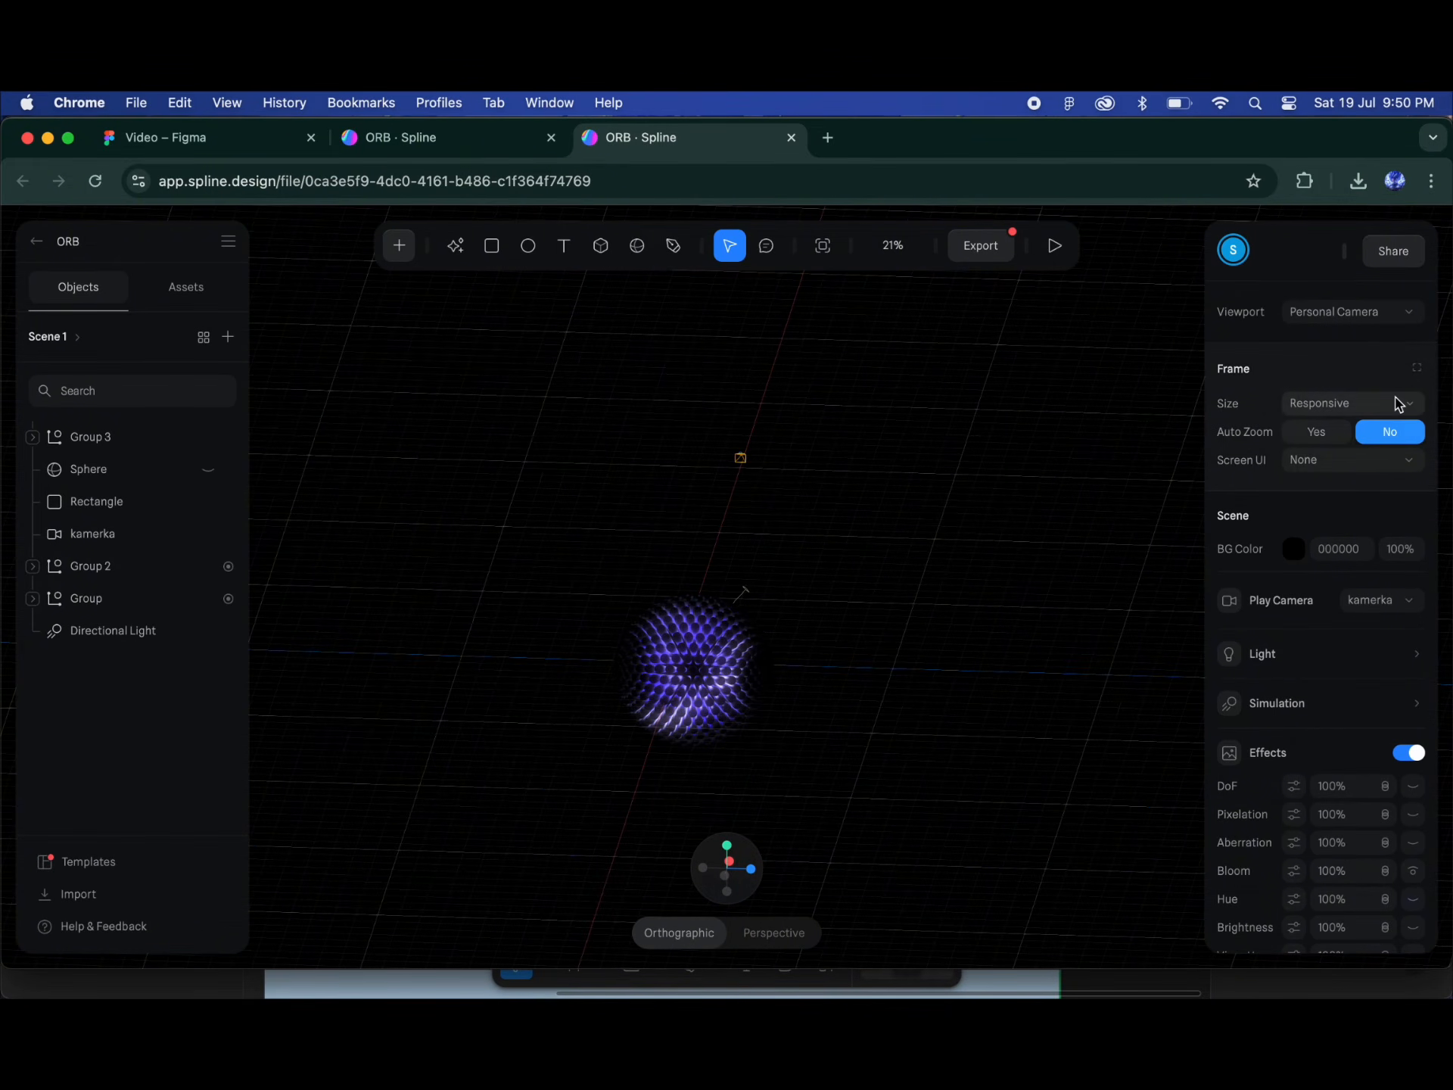
Step: Change the ORB scene's frame to a custom size of 1440 by 950
{"action": "left_click", "coordinate": [1400, 403]}
{"action": "left_click", "coordinate": [1272, 437]}
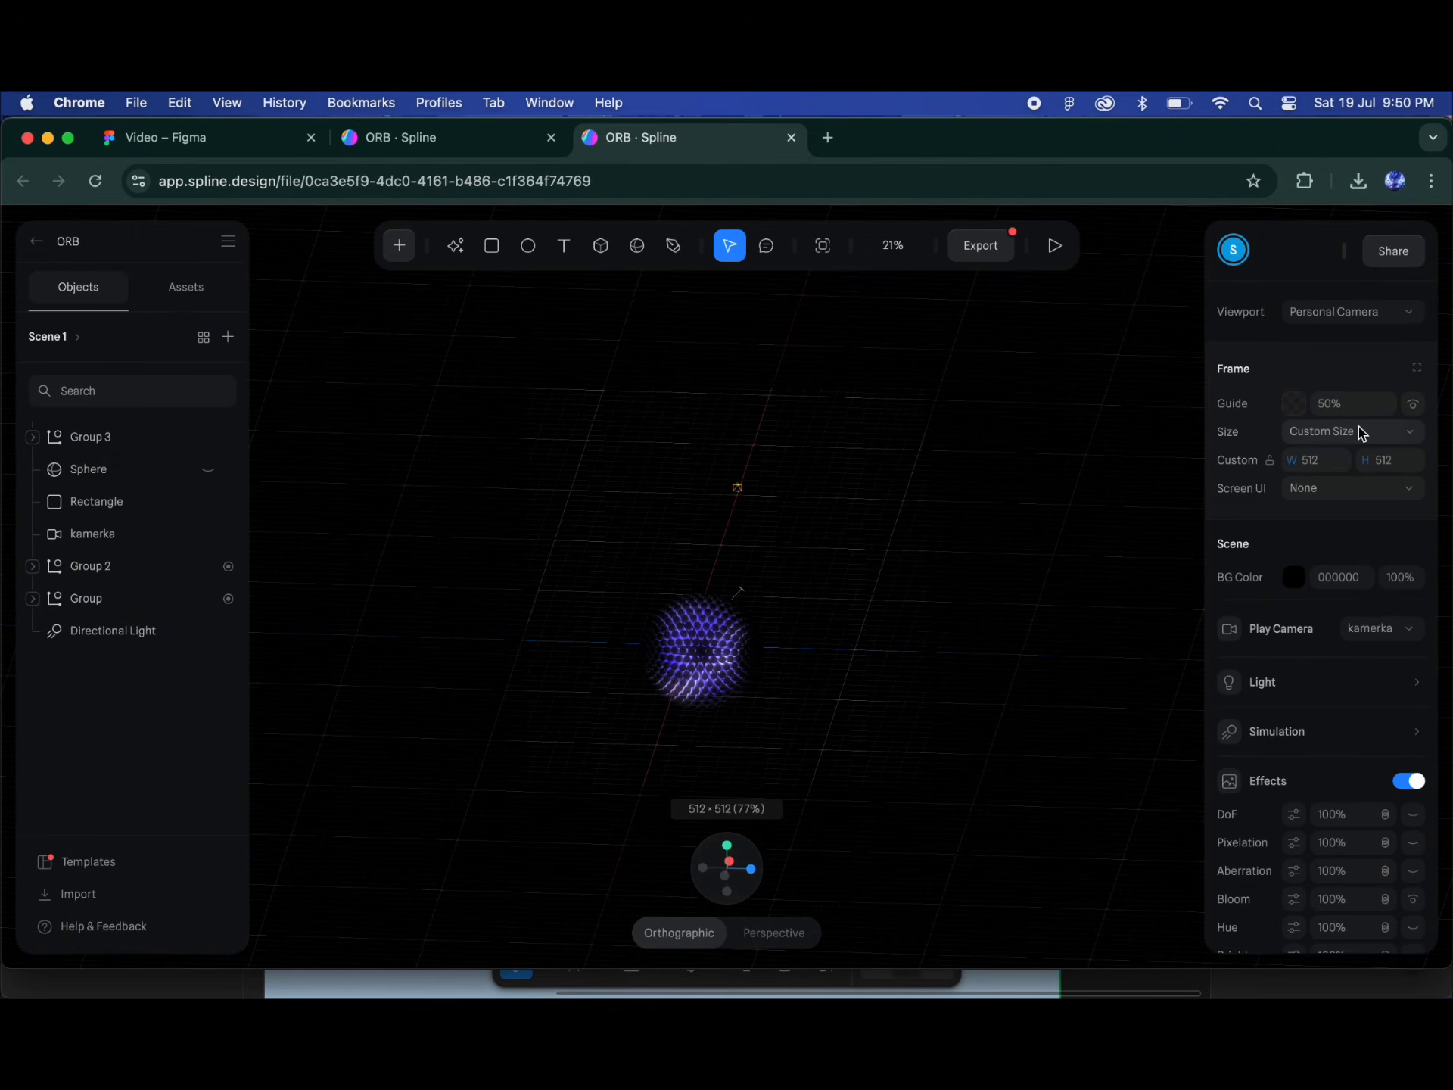
{"action": "left_click", "coordinate": [1336, 461]}
{"action": "type", "text": "144"}
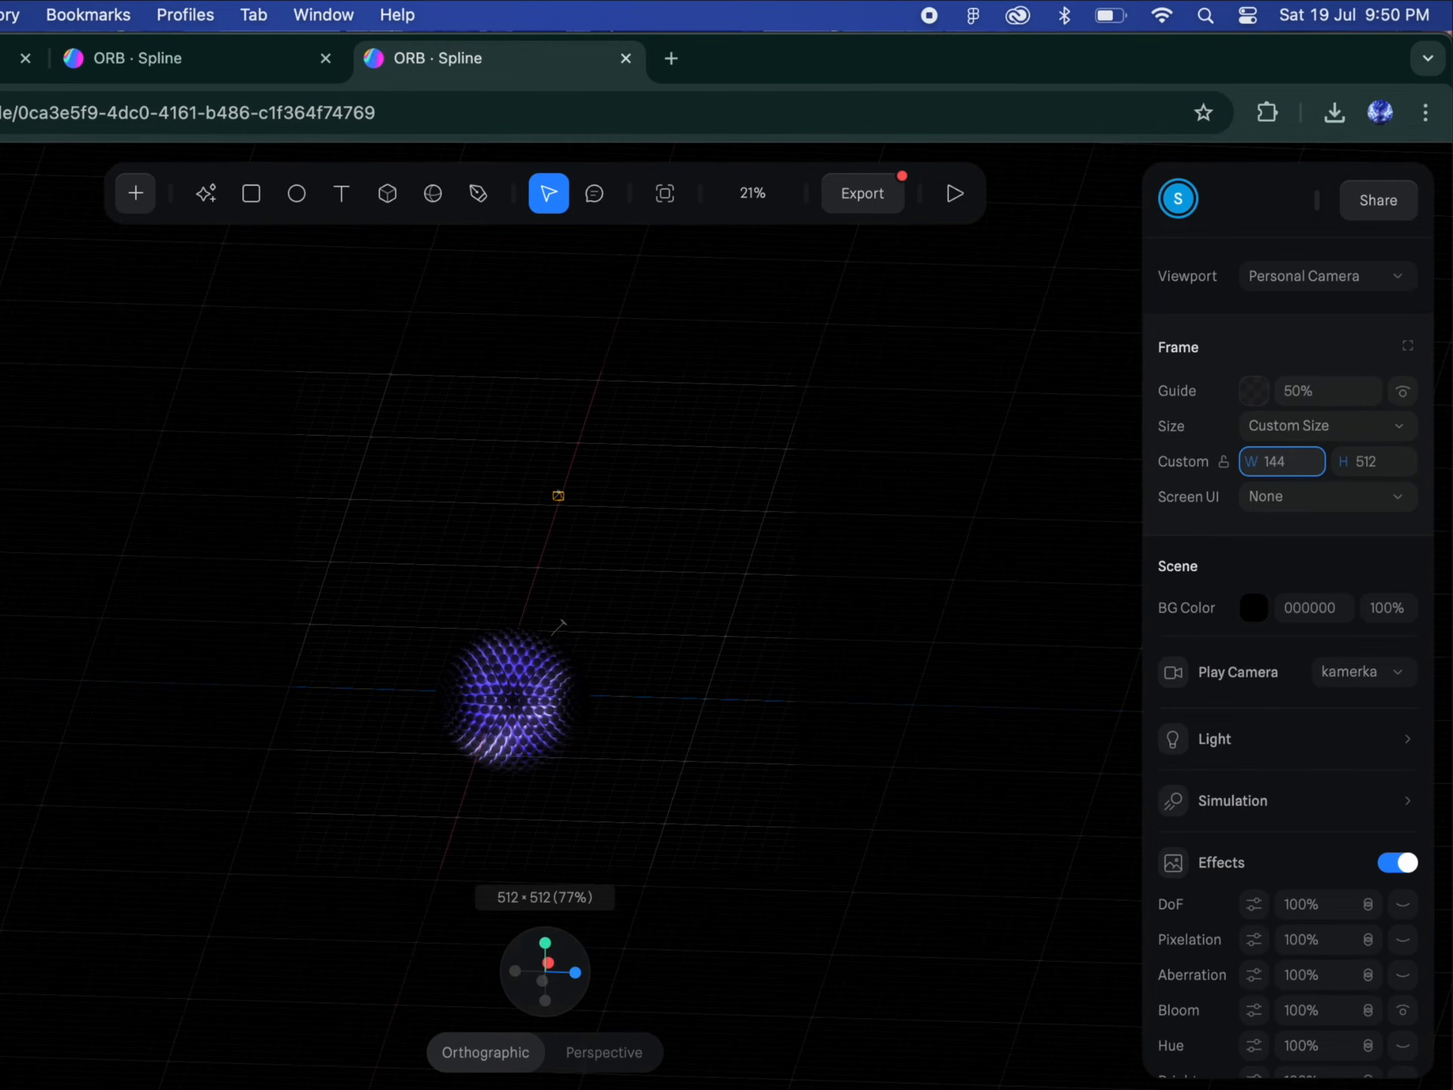
{"action": "type", "text": "0"}
{"action": "left_click", "coordinate": [1379, 462]}
{"action": "type", "text": "950"}
{"action": "key", "text": "Return"}
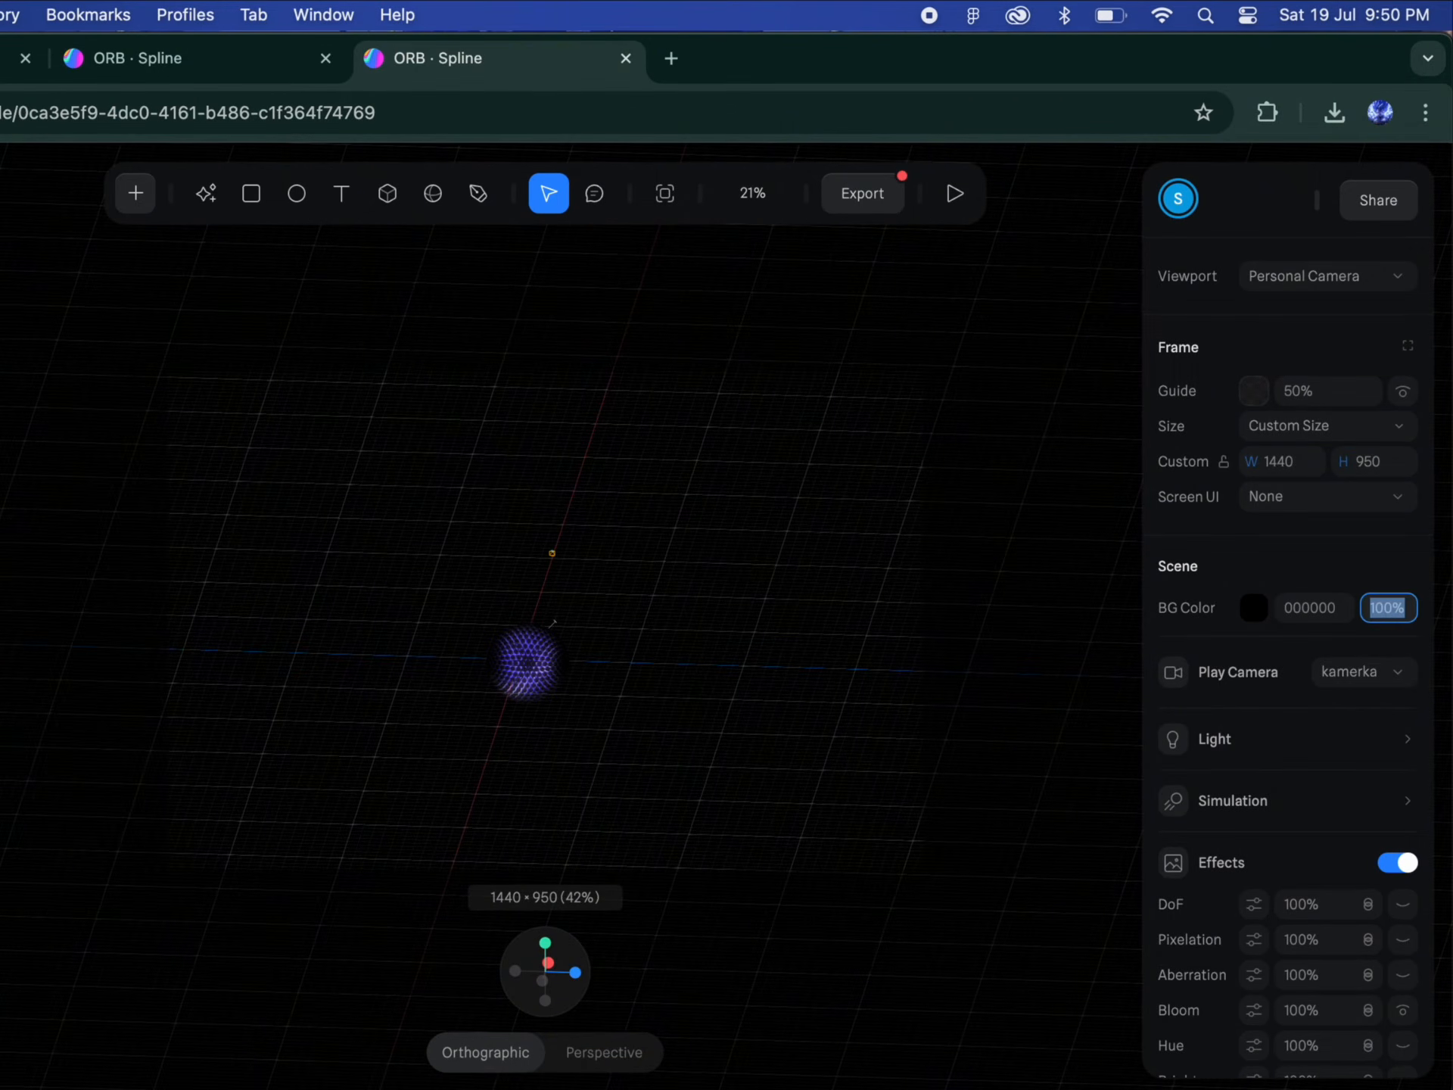
Step: Set the scene's background color opacity to 0% and frame the orb large in the right half of the scene frame
{"action": "type", "text": "0"}
{"action": "scroll", "coordinate": [552, 671], "scroll_direction": "up", "scroll_amount": 8}
{"action": "scroll", "coordinate": [552, 671], "scroll_direction": "down", "scroll_amount": 4}
{"action": "left_click", "coordinate": [451, 760]}
{"action": "scroll", "coordinate": [451, 760], "scroll_direction": "up", "scroll_amount": 1}
{"action": "scroll", "coordinate": [452, 750], "scroll_direction": "left", "scroll_amount": 3}
{"action": "scroll", "coordinate": [452, 749], "scroll_direction": "down", "scroll_amount": 3}
{"action": "scroll", "coordinate": [452, 749], "scroll_direction": "left", "scroll_amount": 2}
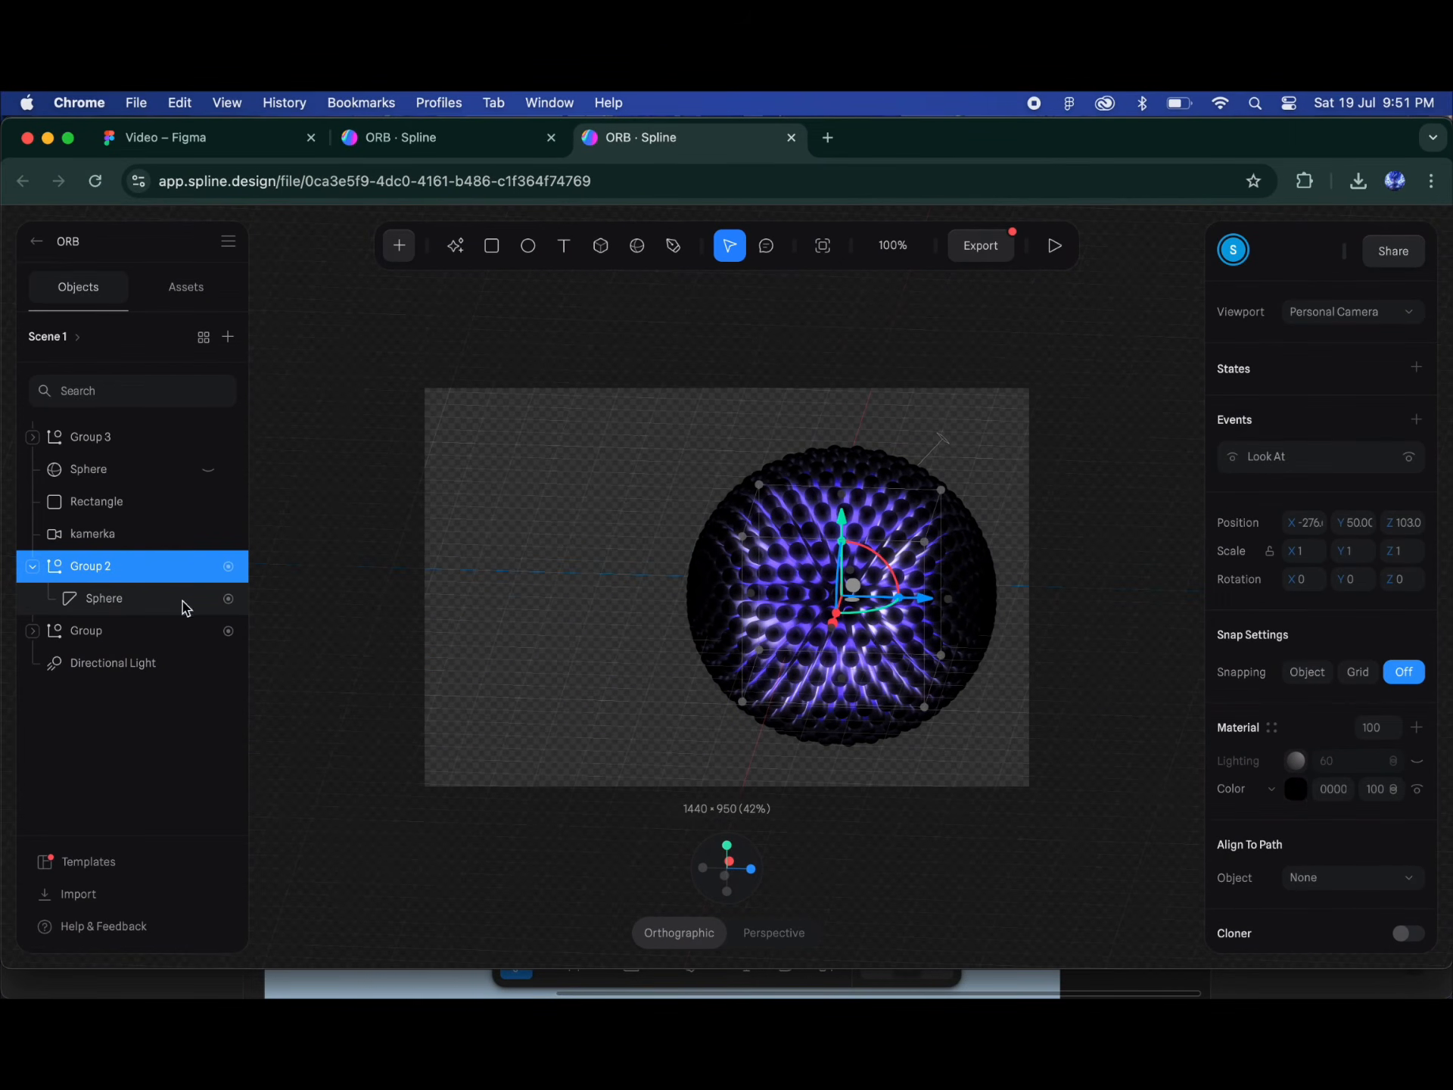
Step: Set Color A of the Particle Emitter in Group 3 to 0F57FF
{"action": "left_click", "coordinate": [96, 436]}
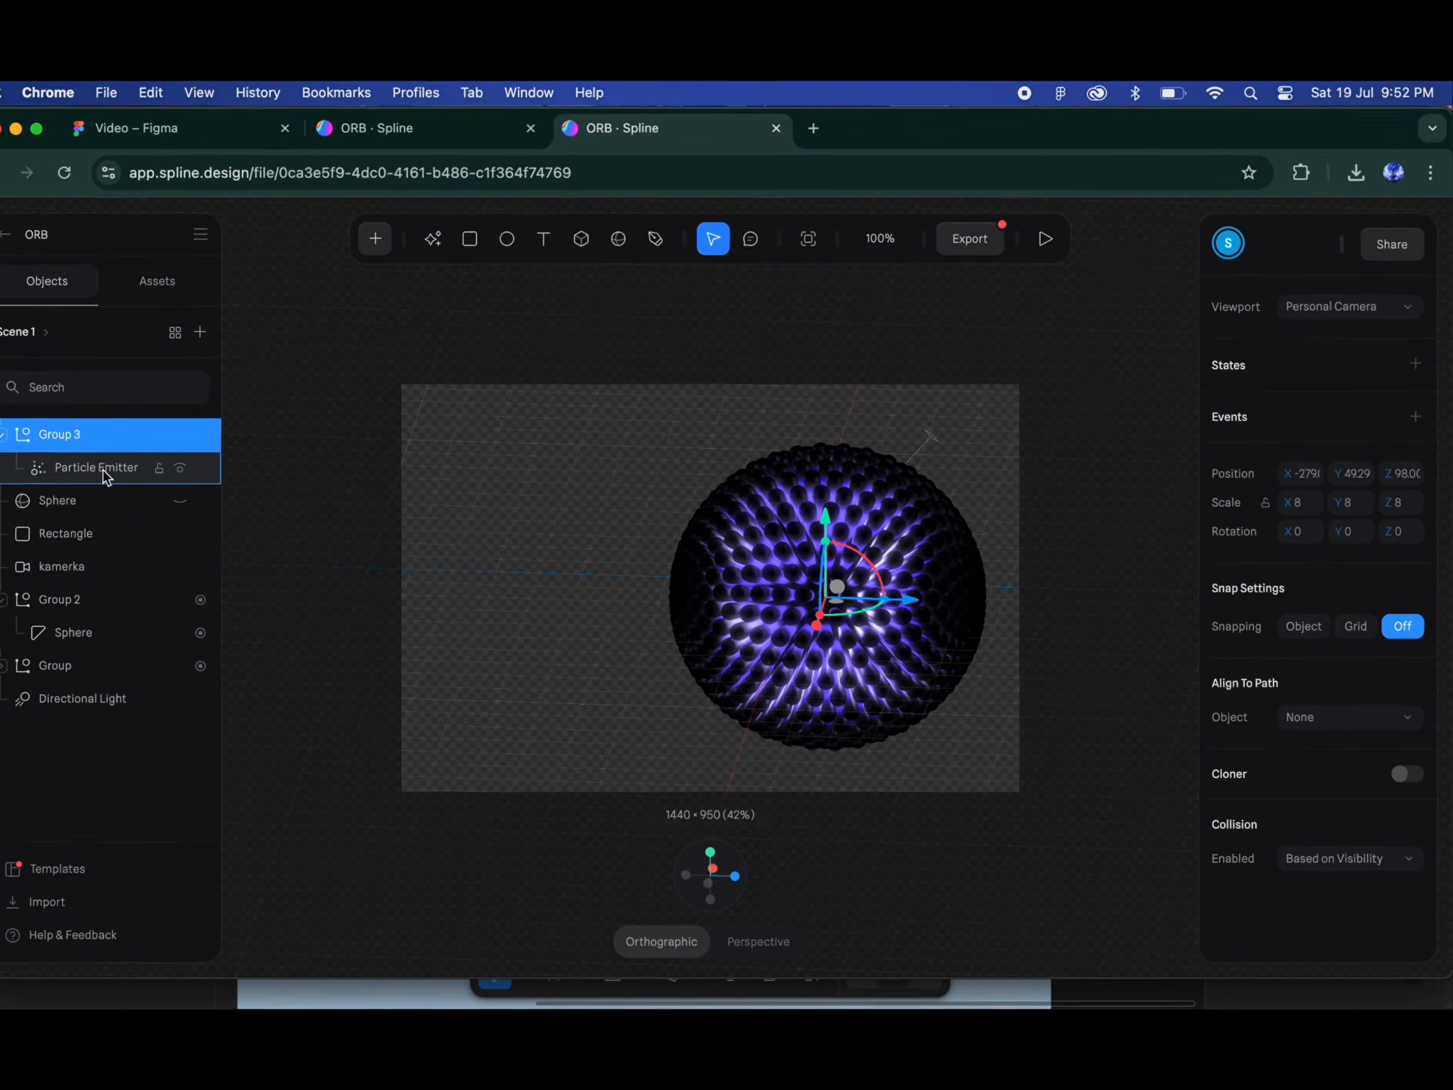
{"action": "left_click", "coordinate": [119, 469]}
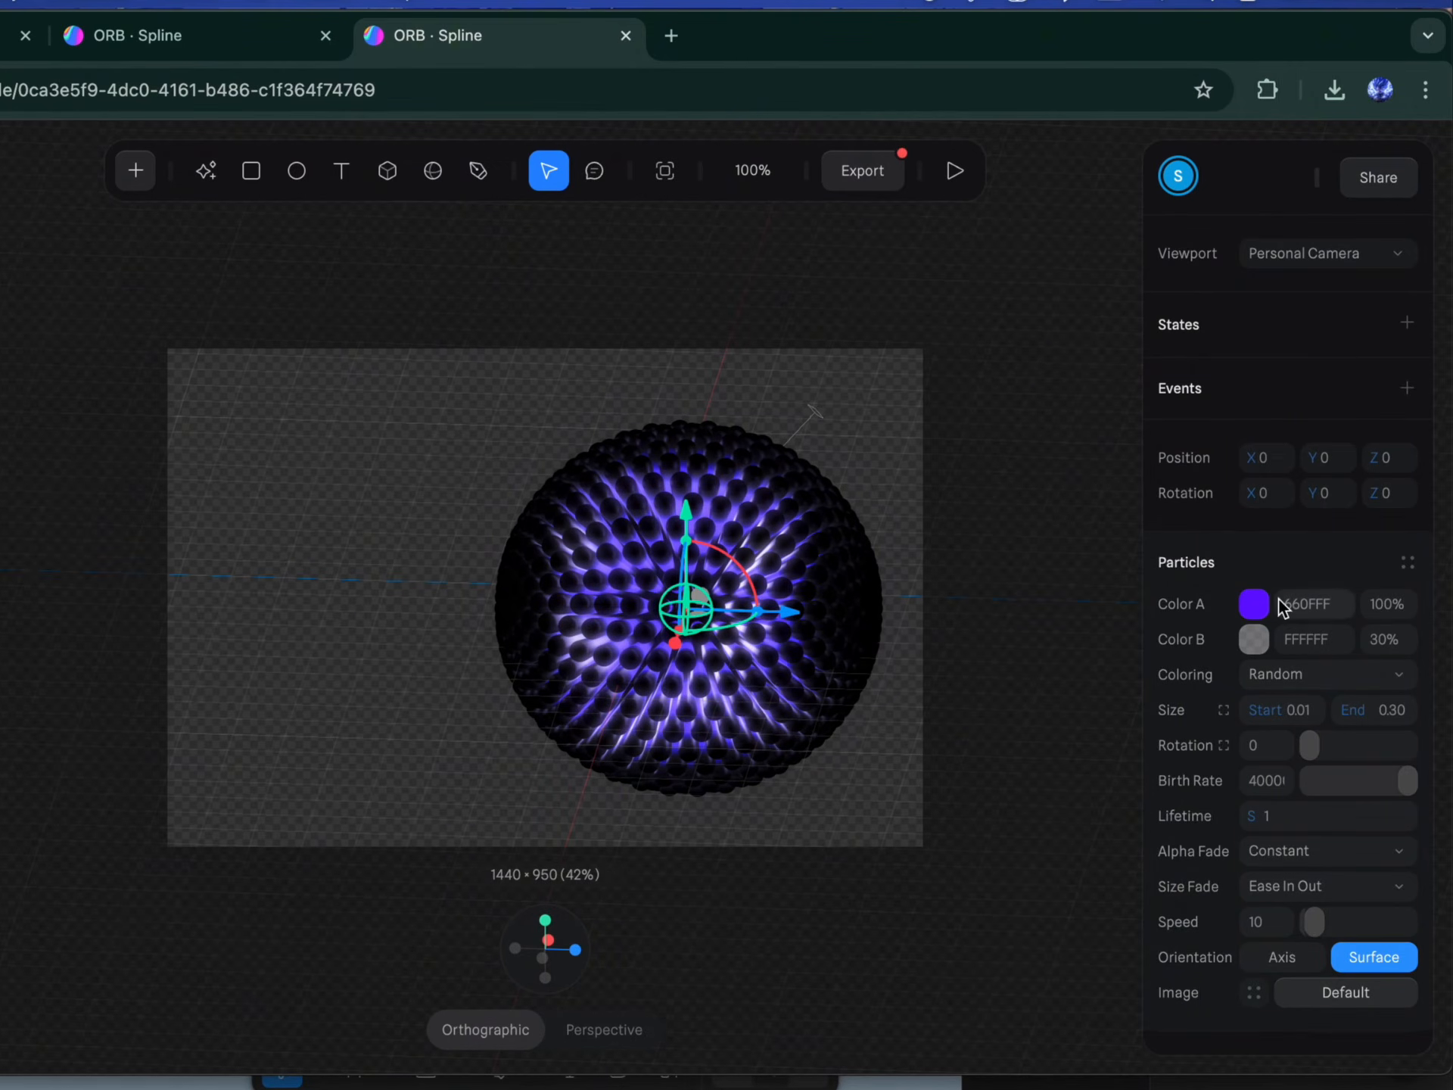
{"action": "left_click", "coordinate": [1257, 602]}
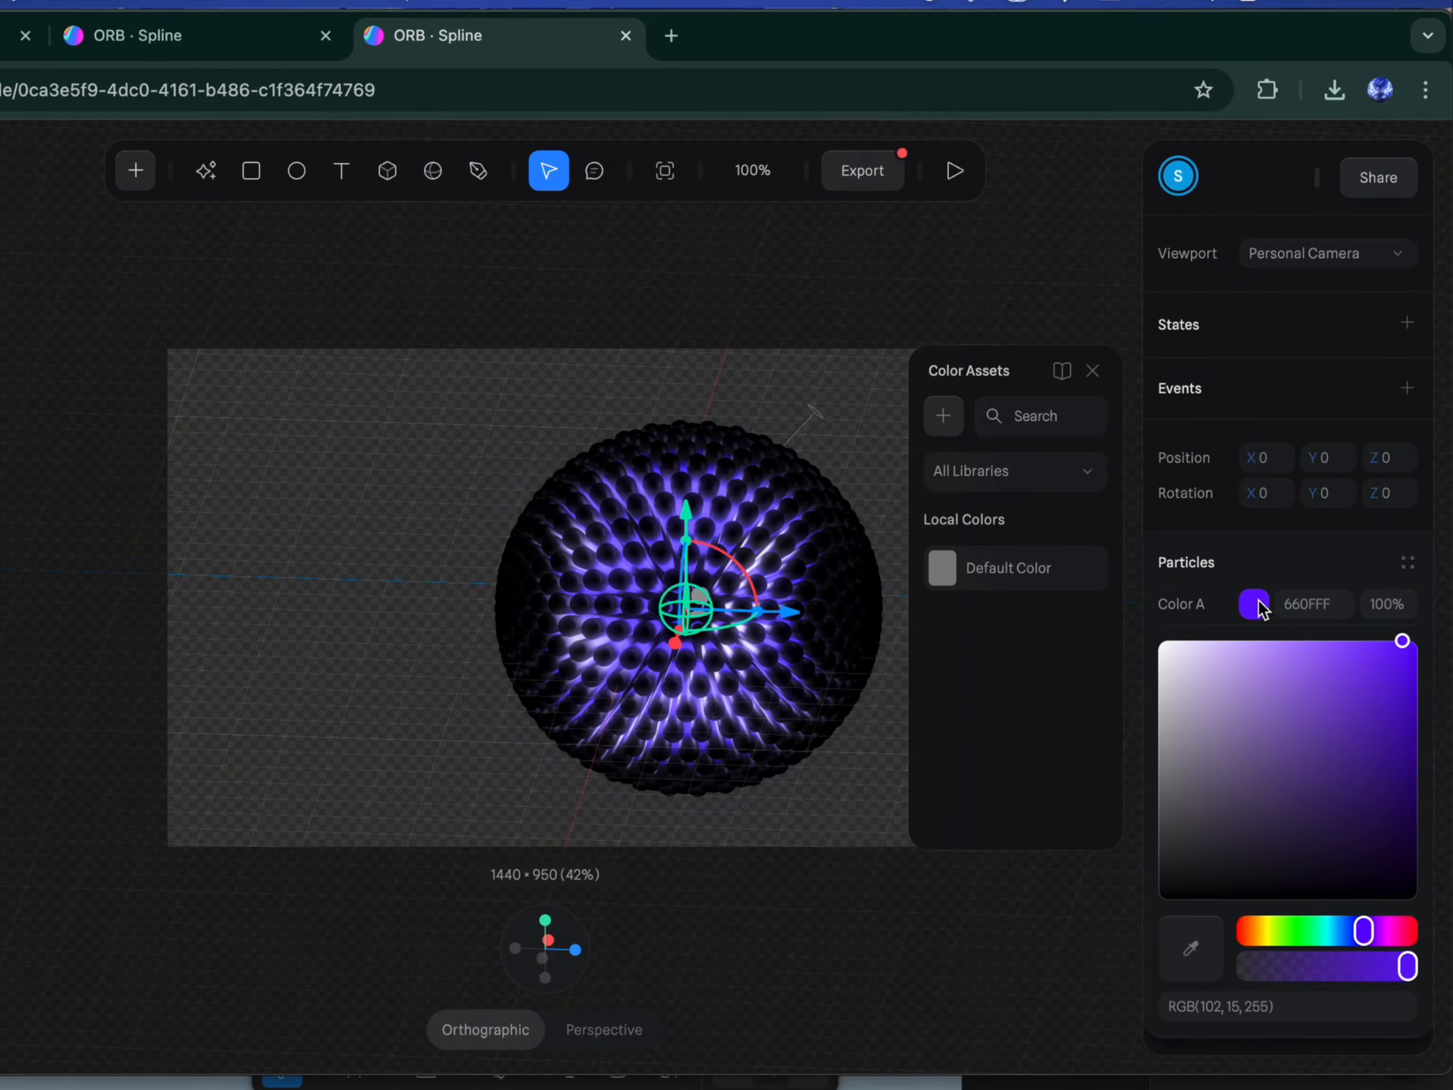
{"action": "scroll", "coordinate": [1306, 833], "scroll_direction": "down", "scroll_amount": 3}
{"action": "left_click", "coordinate": [1314, 459]}
{"action": "type", "text": "0"}
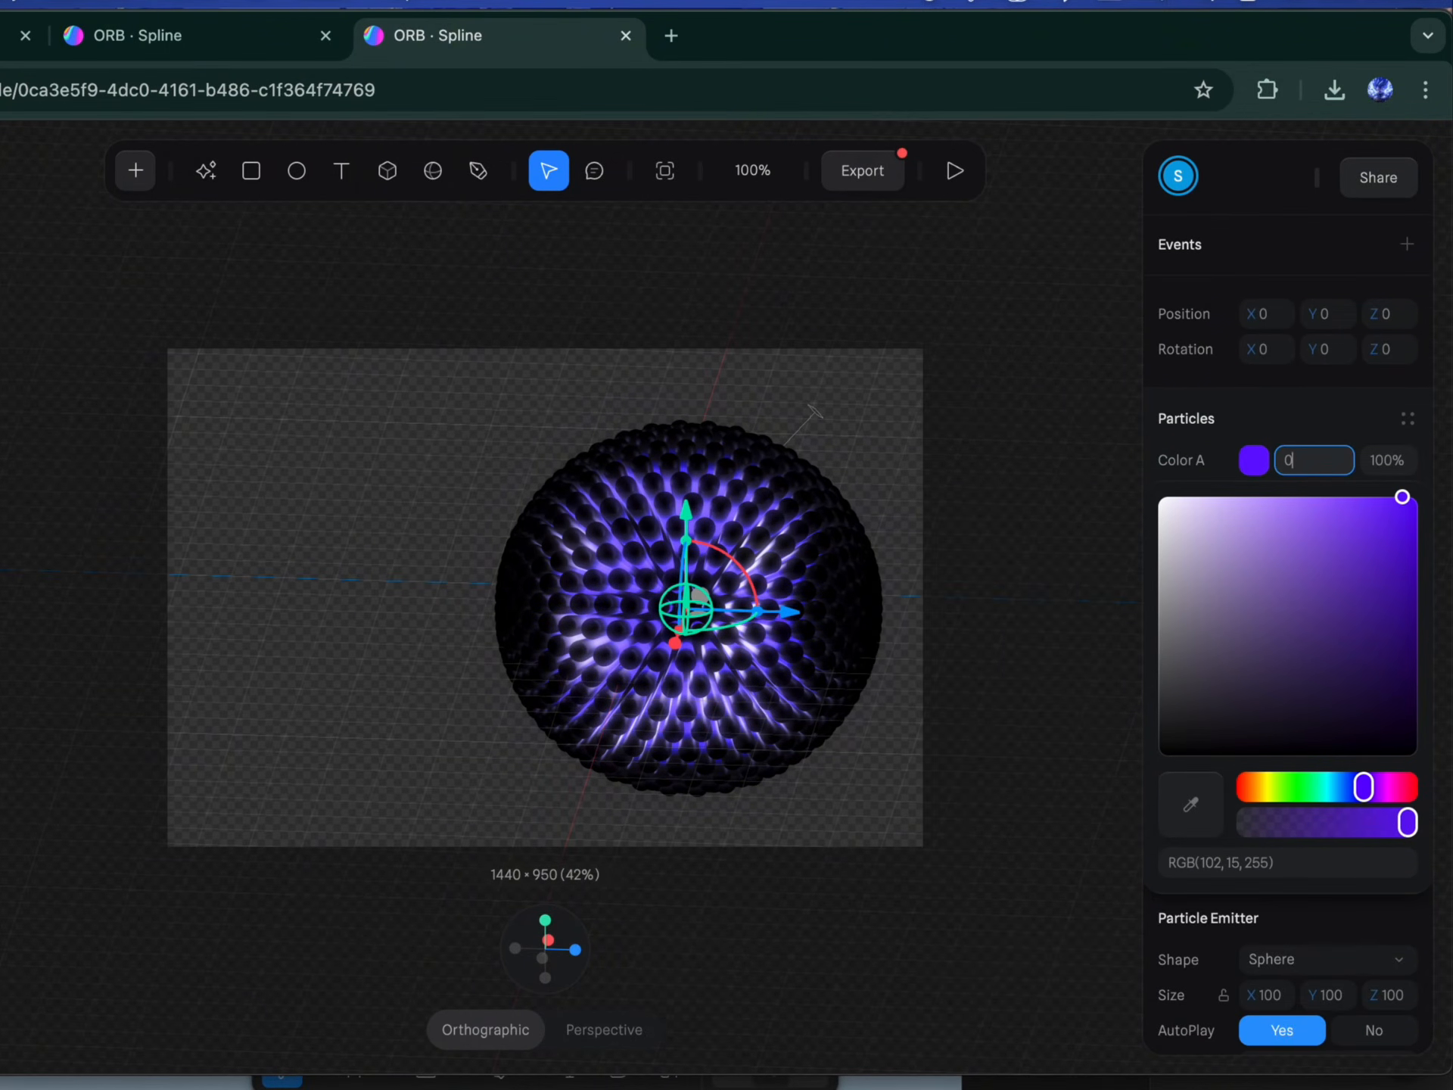
{"action": "type", "text": "f57ff"}
{"action": "key", "text": "Return"}
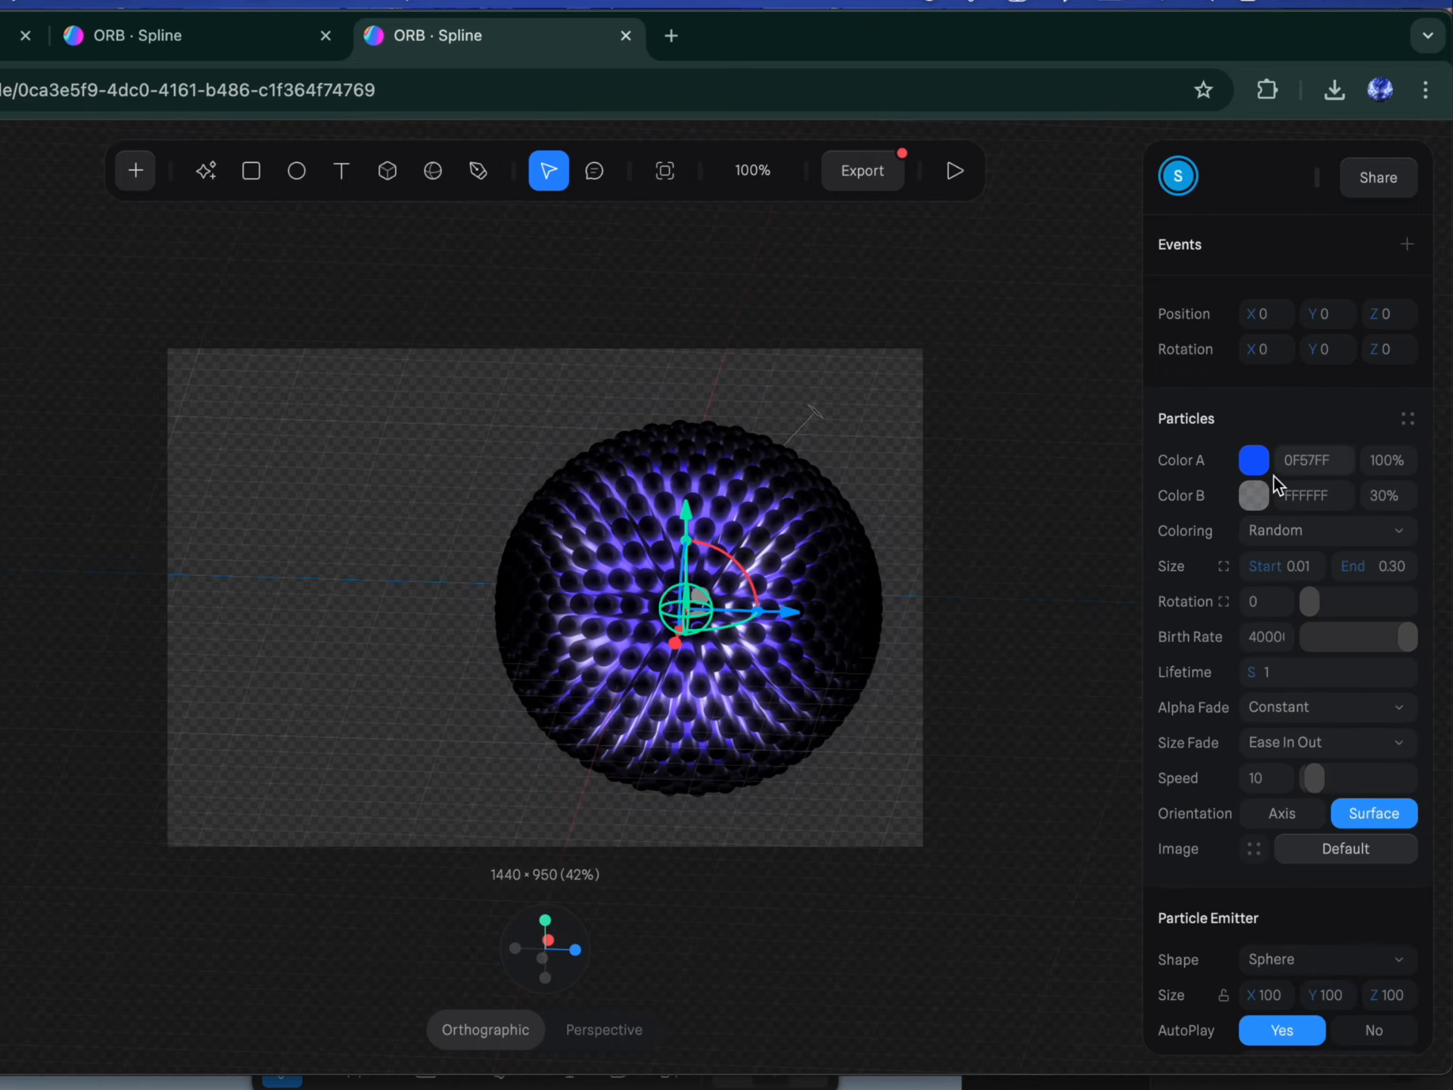
Step: Set the particles' Color B to 136DF4 at 40% opacity and their lifetime to 1.5
{"action": "left_click", "coordinate": [1254, 496]}
{"action": "left_click", "coordinate": [1309, 498]}
{"action": "type", "text": "136df"}
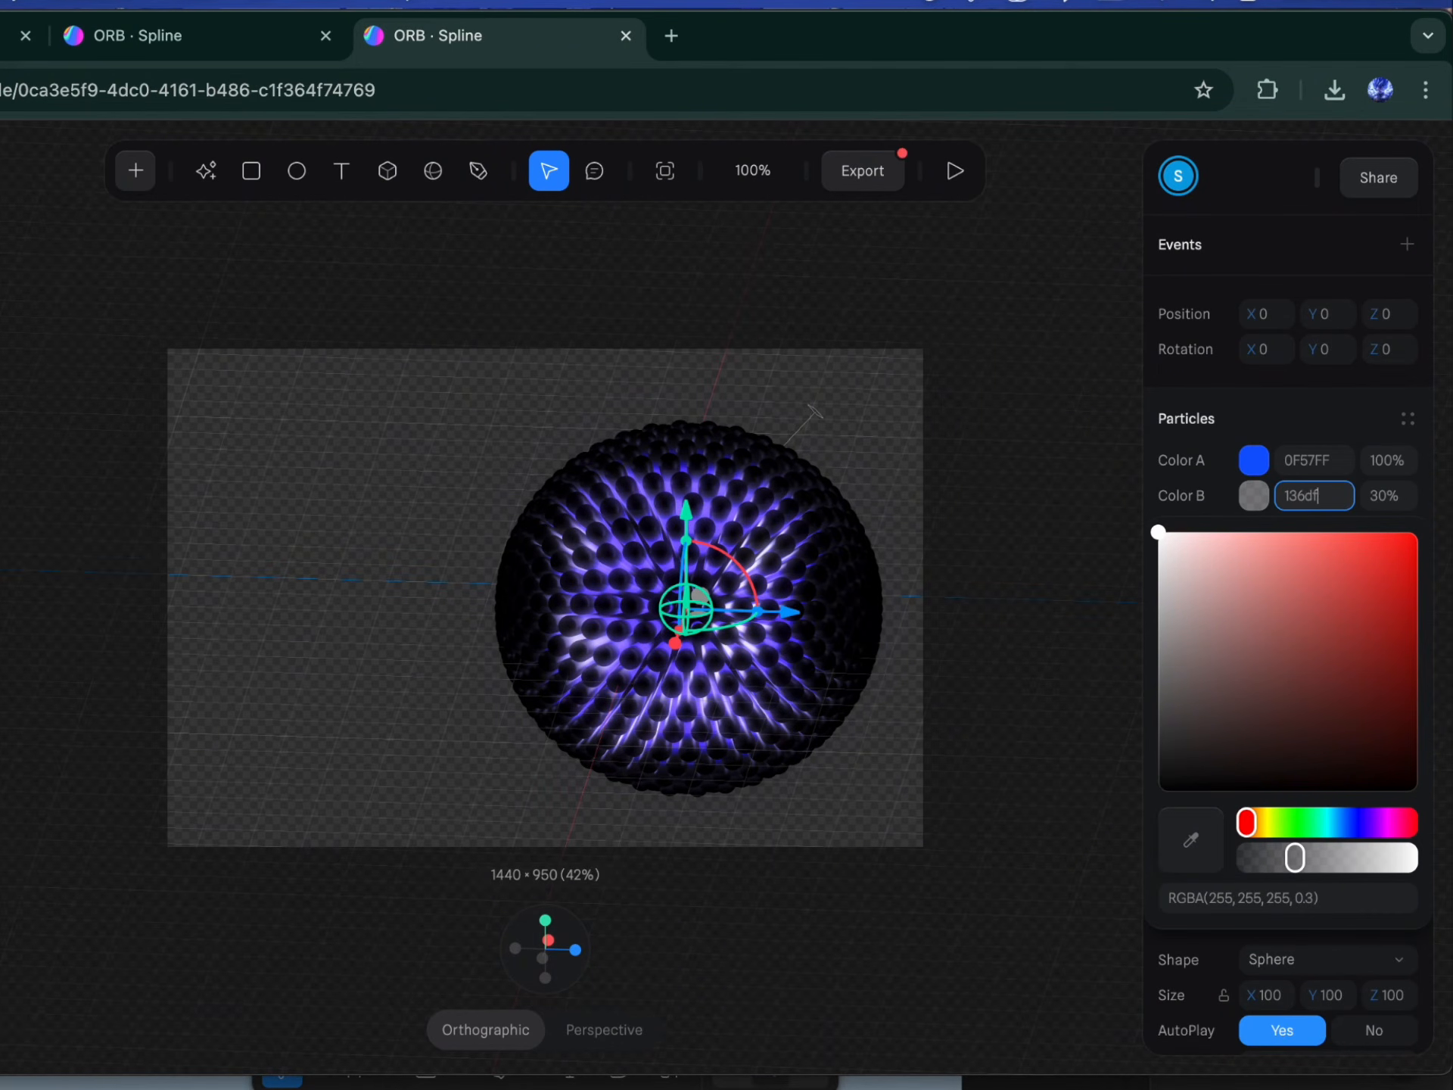
{"action": "left_click", "coordinate": [1392, 497]}
{"action": "key", "text": "Up"}
{"action": "key", "text": "Up"}
{"action": "key", "text": "Up"}
{"action": "key", "text": "Up"}
{"action": "key", "text": "Up"}
{"action": "key", "text": "Up"}
{"action": "key", "text": "Up"}
{"action": "key", "text": "Up"}
{"action": "key", "text": "Up"}
{"action": "key", "text": "Up"}
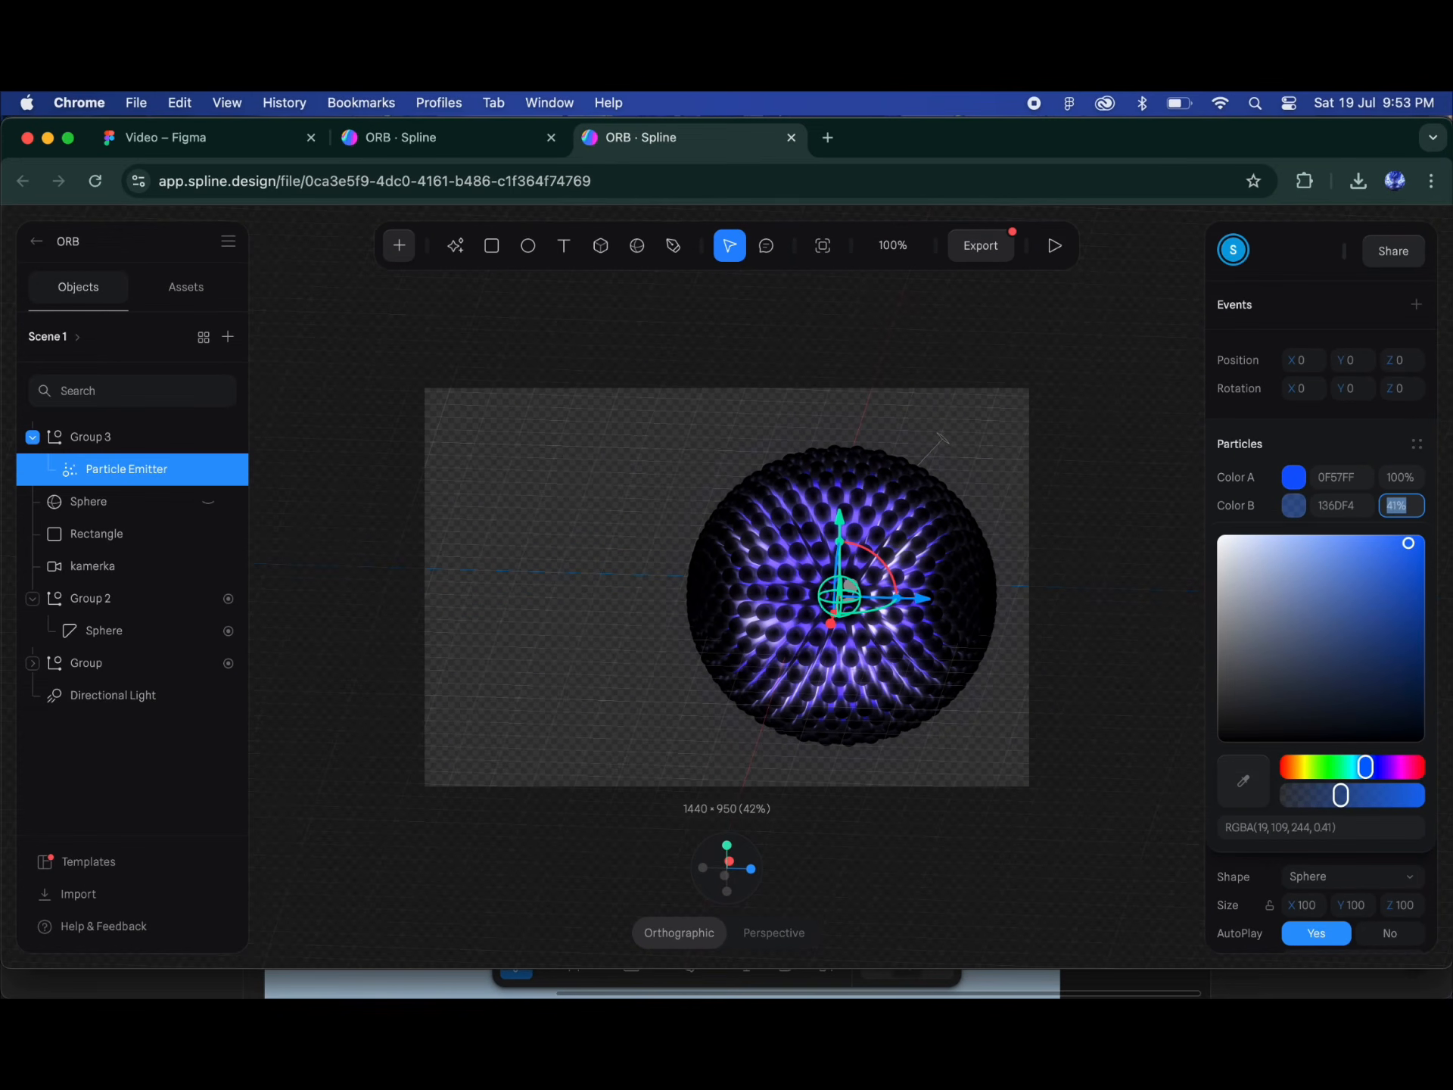
{"action": "key", "text": "Return"}
{"action": "scroll", "coordinate": [1303, 776], "scroll_direction": "up", "scroll_amount": 2}
{"action": "scroll", "coordinate": [1389, 749], "scroll_direction": "down", "scroll_amount": 3}
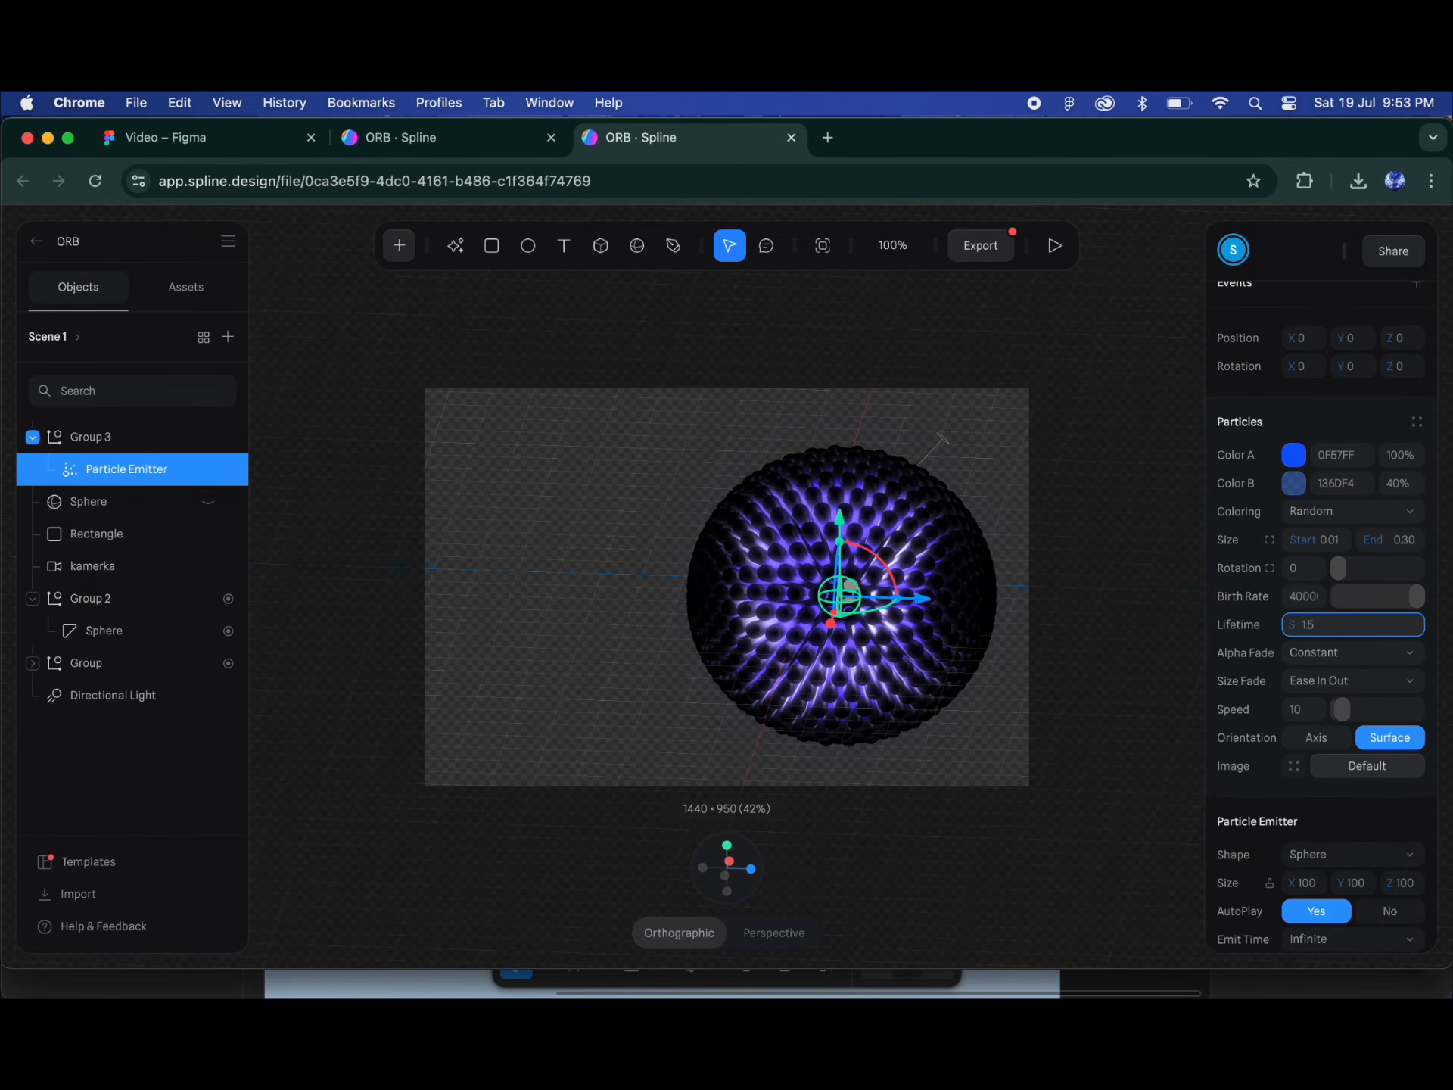
Step: Set the first ramp color of the Rectangle's Depth material layer to 748ECB
{"action": "left_click", "coordinate": [92, 537]}
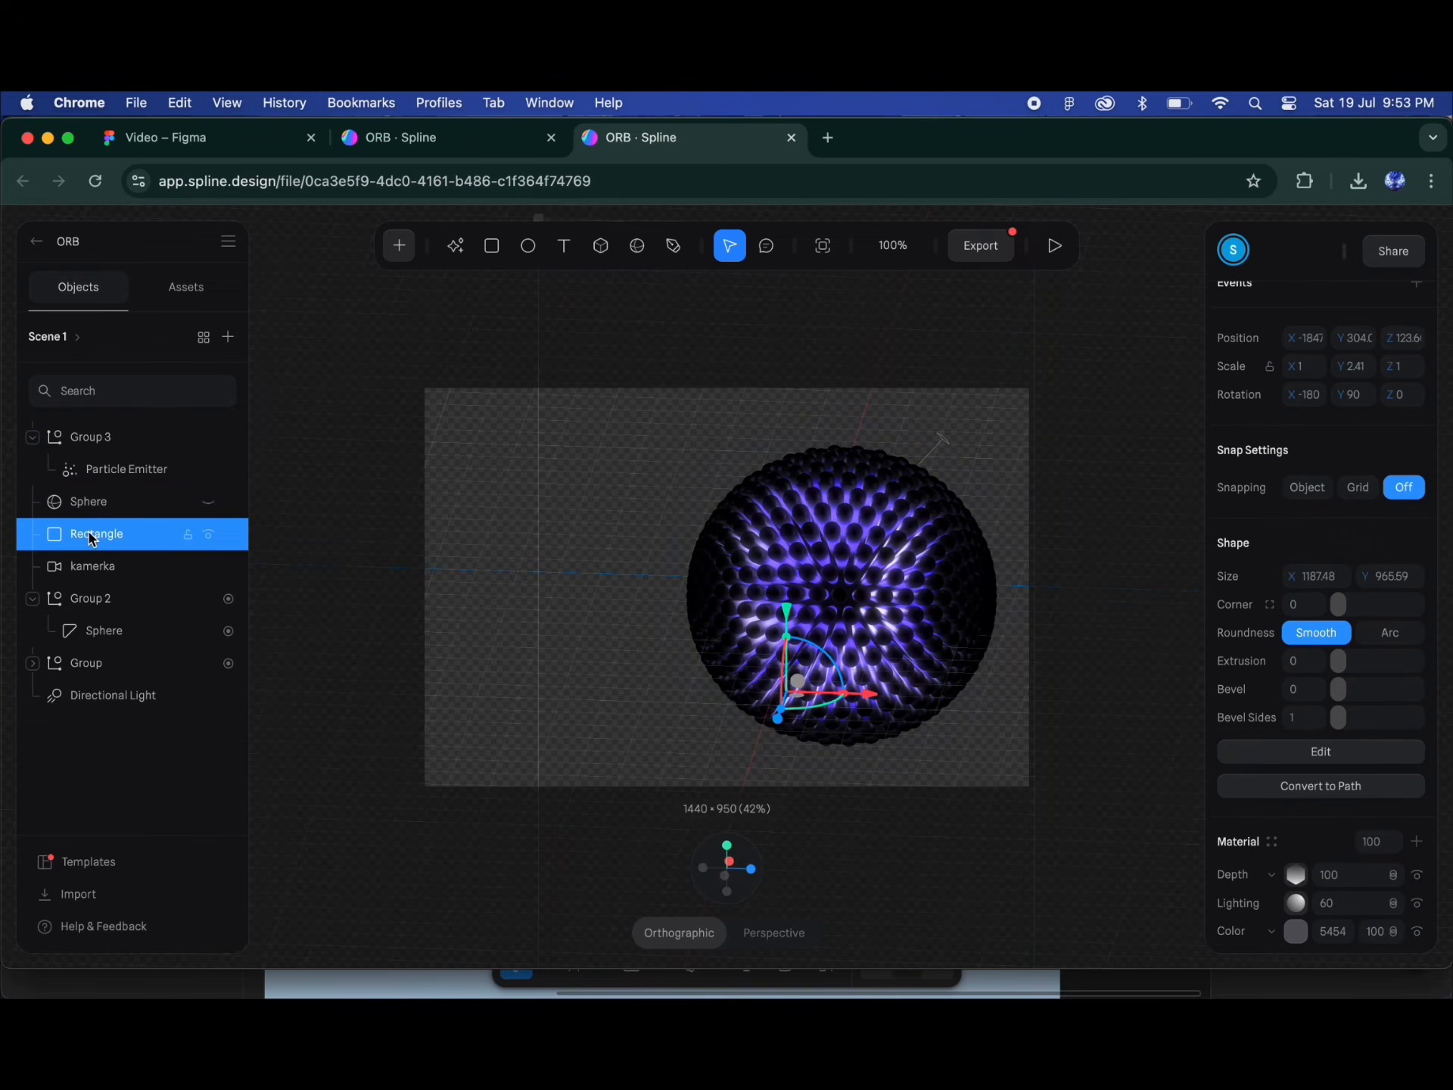
{"action": "scroll", "coordinate": [1326, 475], "scroll_direction": "down", "scroll_amount": 5}
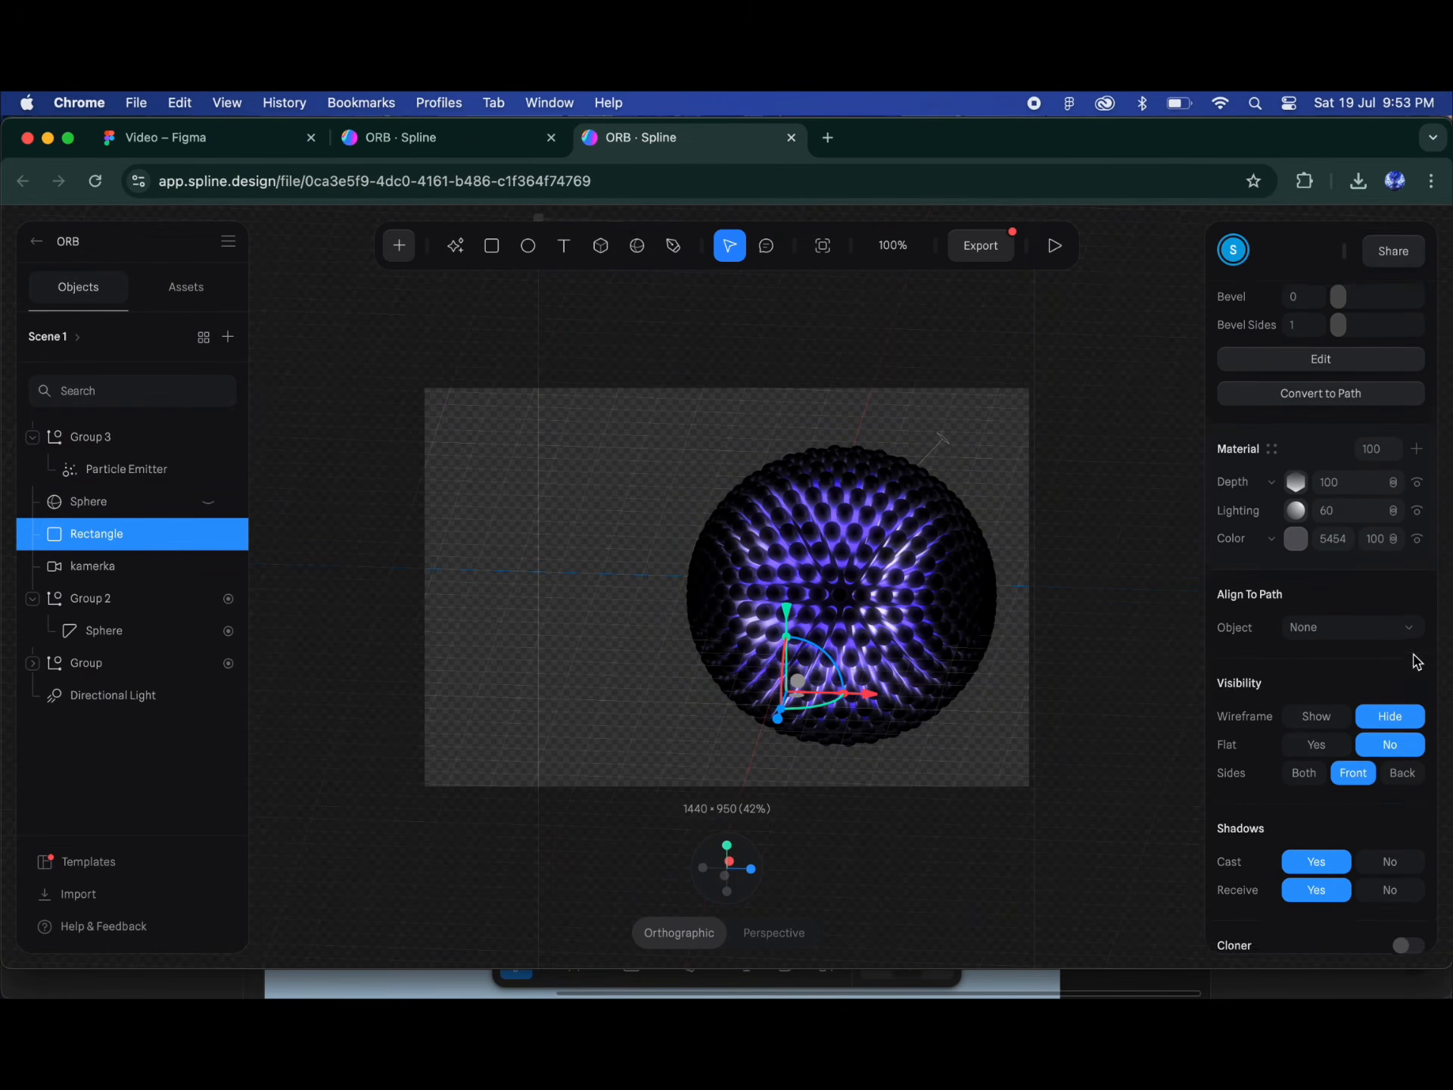
{"action": "left_click", "coordinate": [1296, 477]}
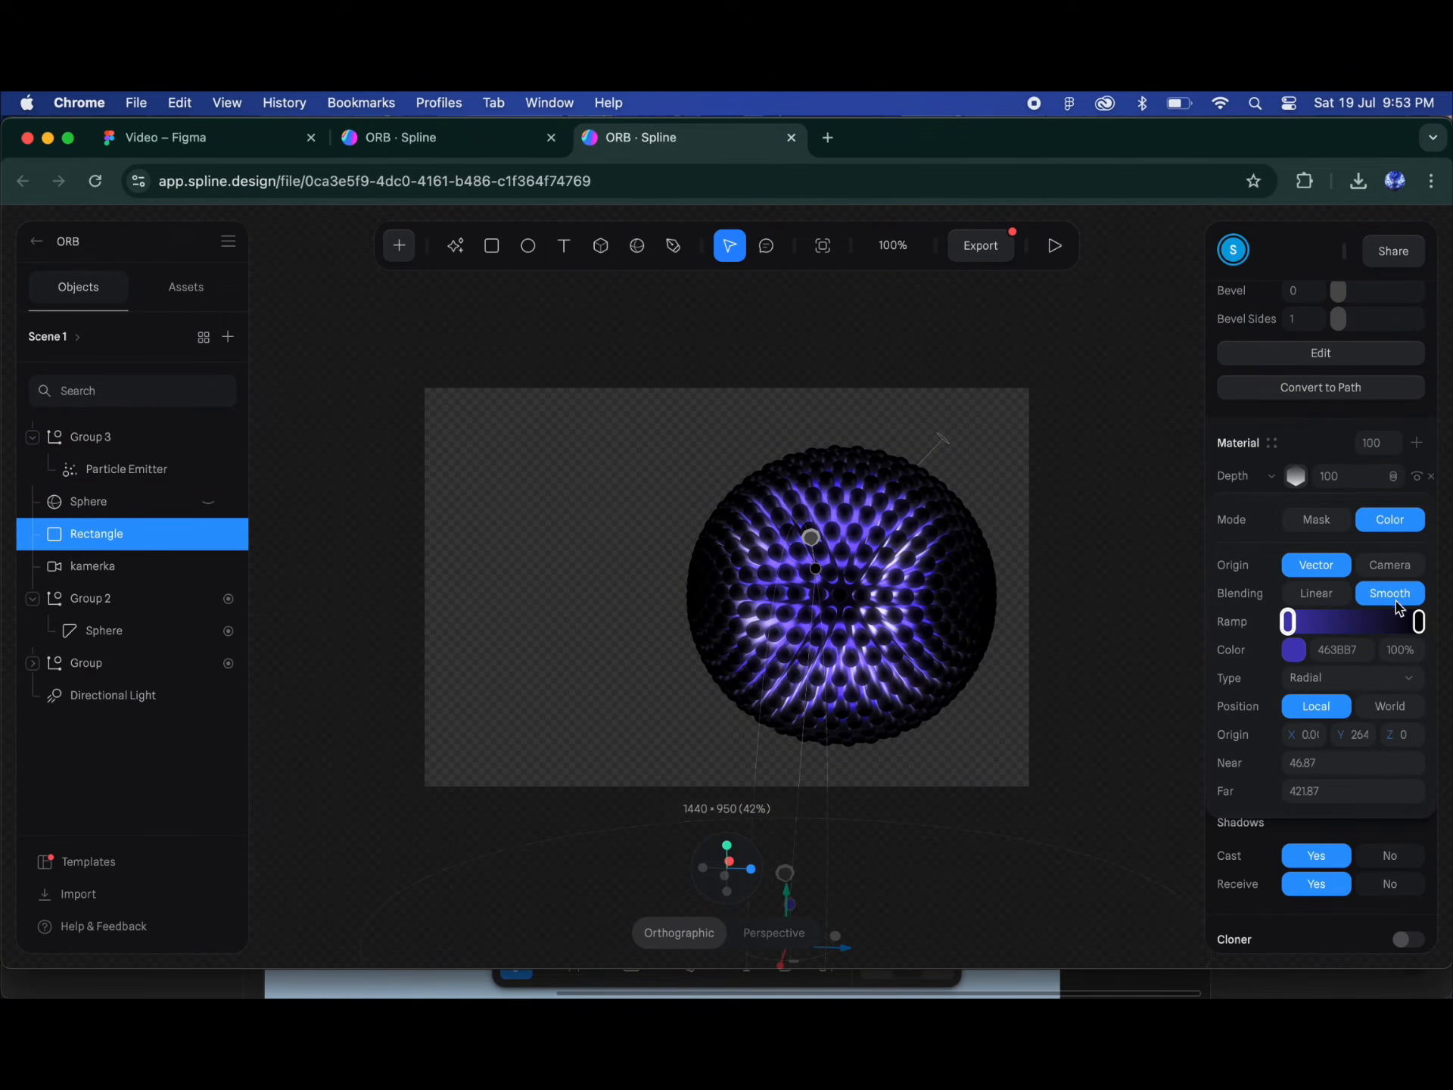
{"action": "left_click", "coordinate": [1288, 621]}
{"action": "type", "text": "748e"}
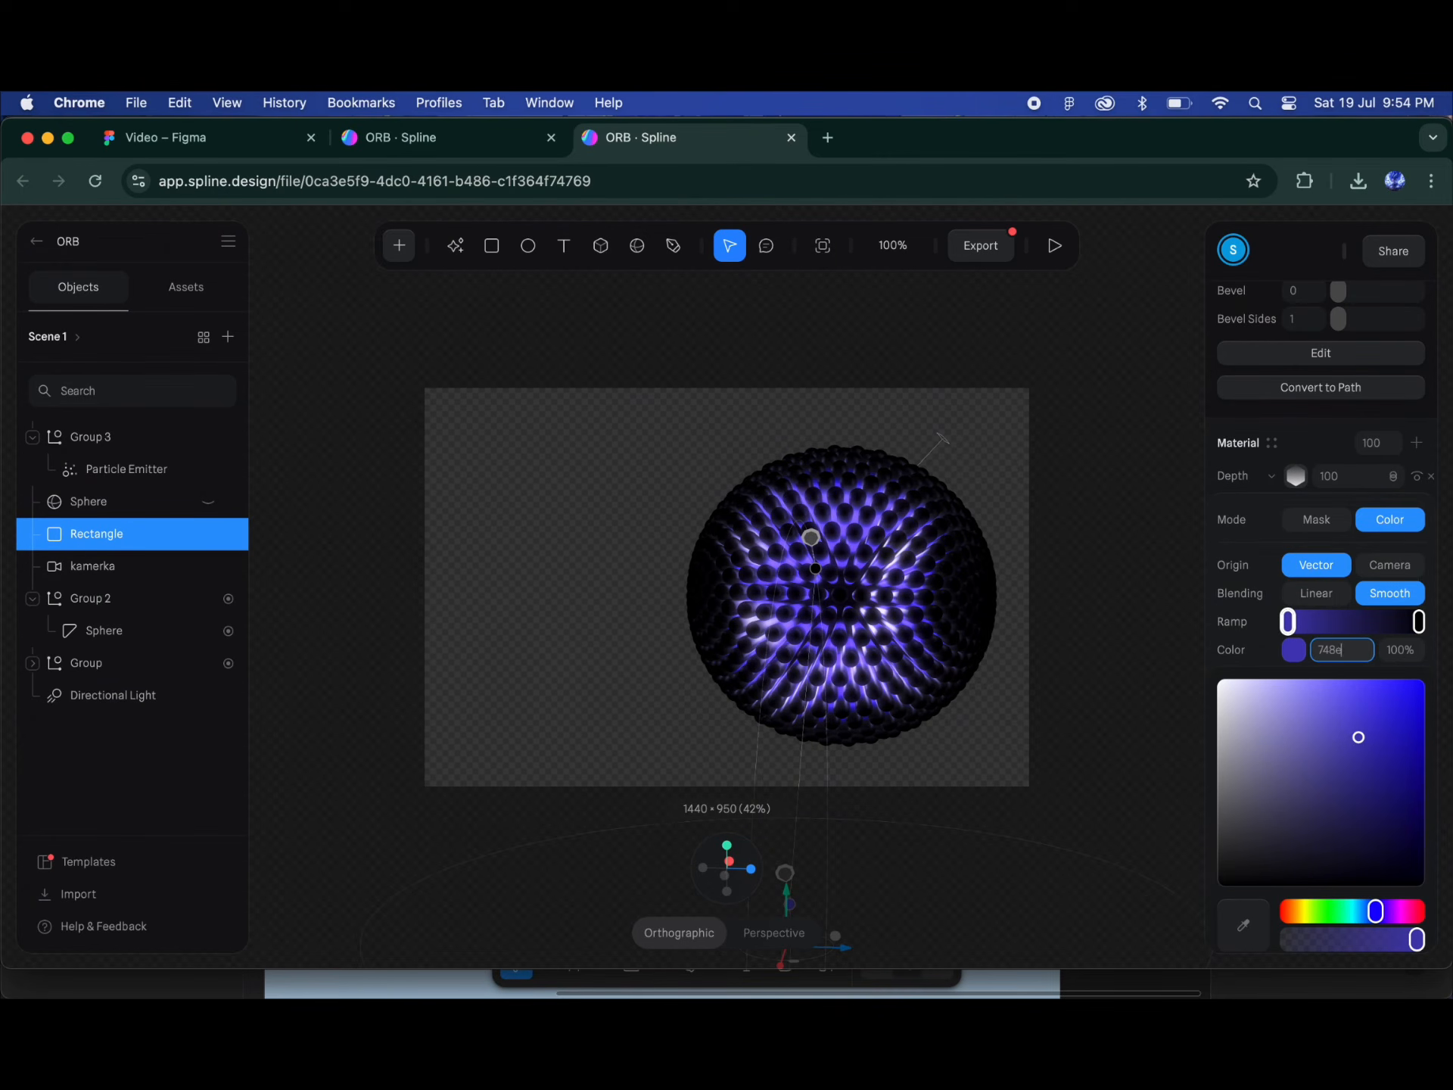
{"action": "type", "text": "cb"}
{"action": "key", "text": "Return"}
Step: Change the end color of the Rectangle's Depth ramp from black to a pale blue
{"action": "left_click", "coordinate": [1419, 622]}
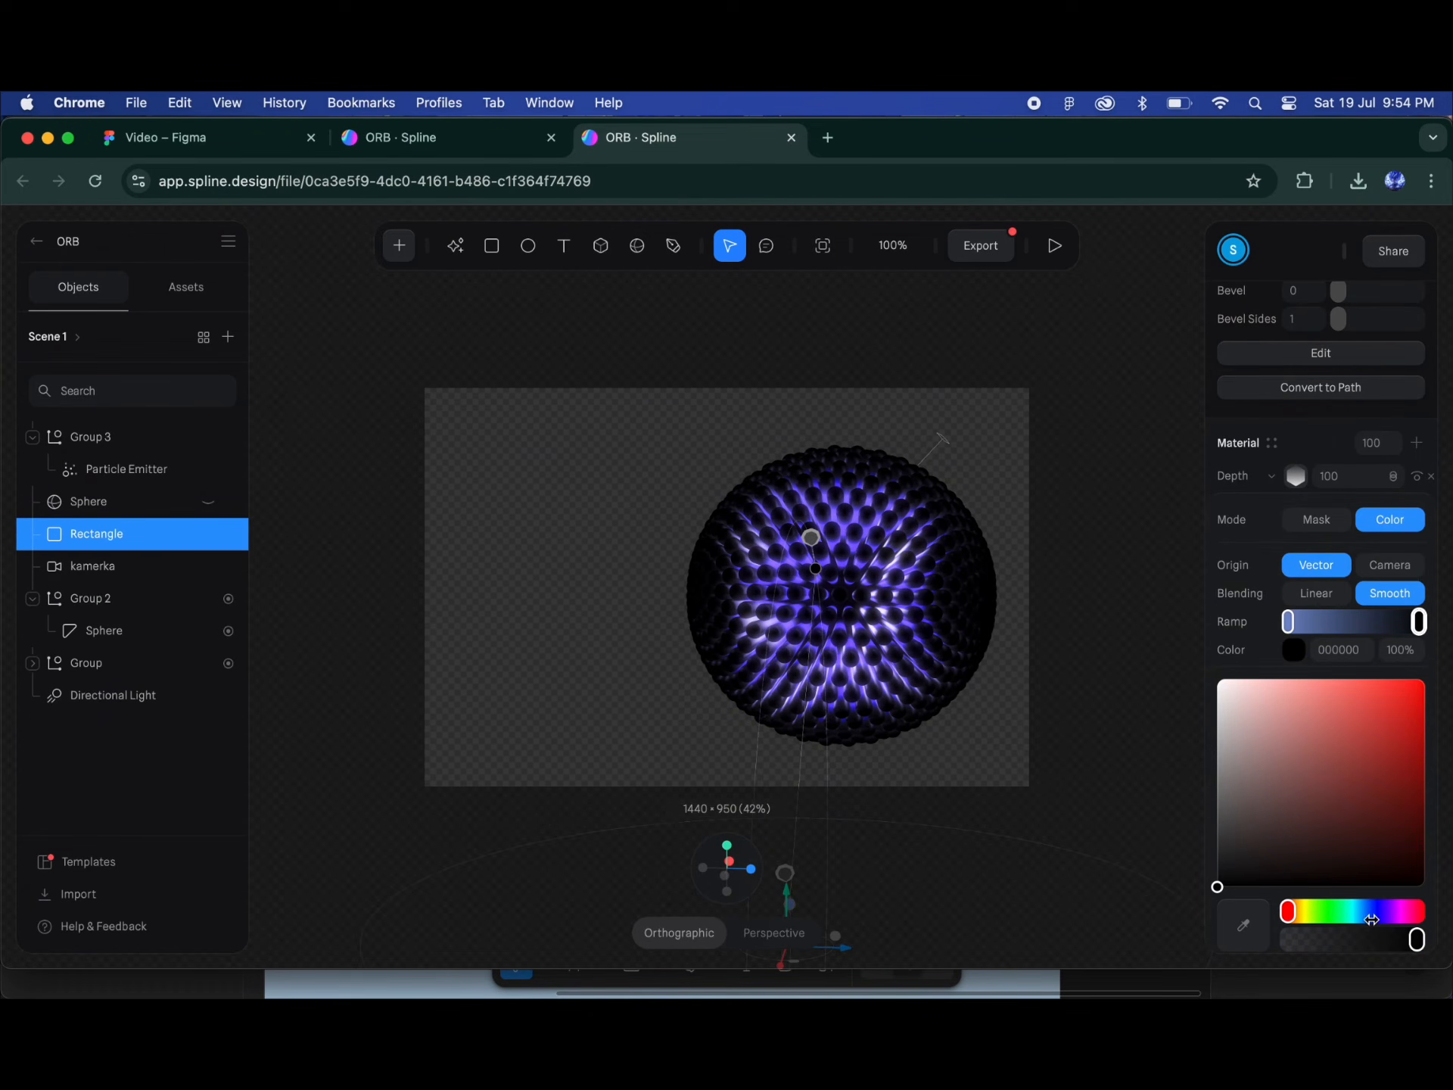
{"action": "left_click", "coordinate": [1371, 920]}
{"action": "left_click_drag", "start_coordinate": [1284, 719], "coordinate": [1275, 677]}
{"action": "left_click", "coordinate": [1248, 540]}
{"action": "left_click", "coordinate": [1321, 445]}
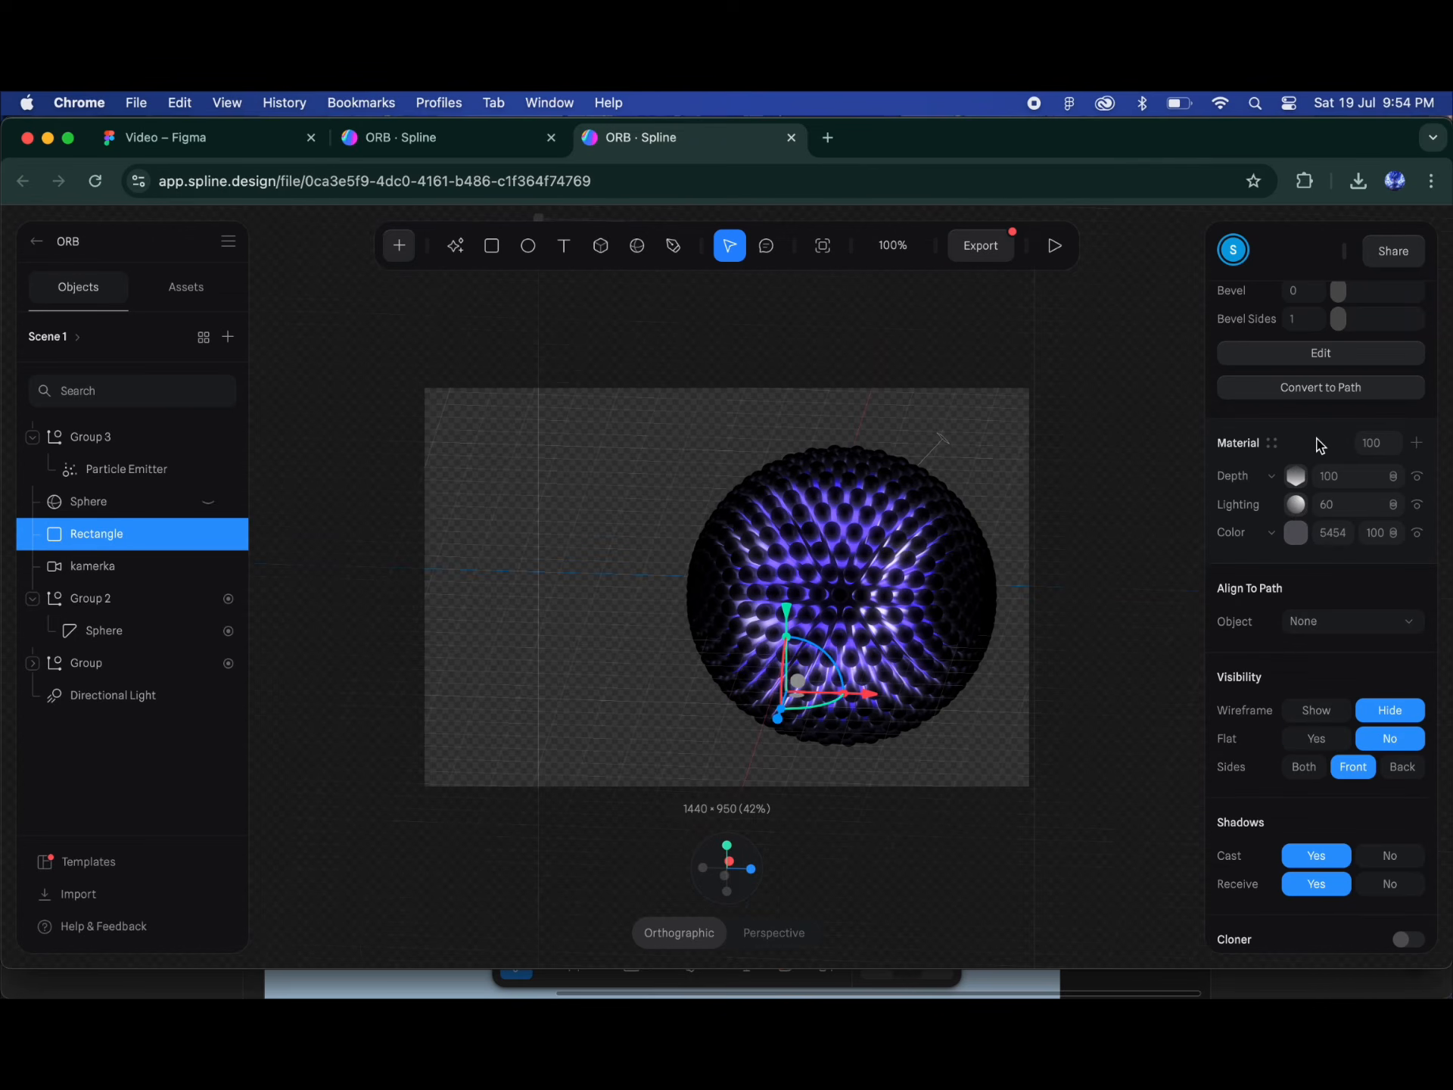
{"action": "left_click", "coordinate": [1296, 532]}
{"action": "left_click", "coordinate": [1317, 442]}
Step: Set the material color of the Sphere in Group 2 to a near-white, RGB 252, 249, 249
{"action": "left_click", "coordinate": [102, 602]}
{"action": "left_click", "coordinate": [114, 640]}
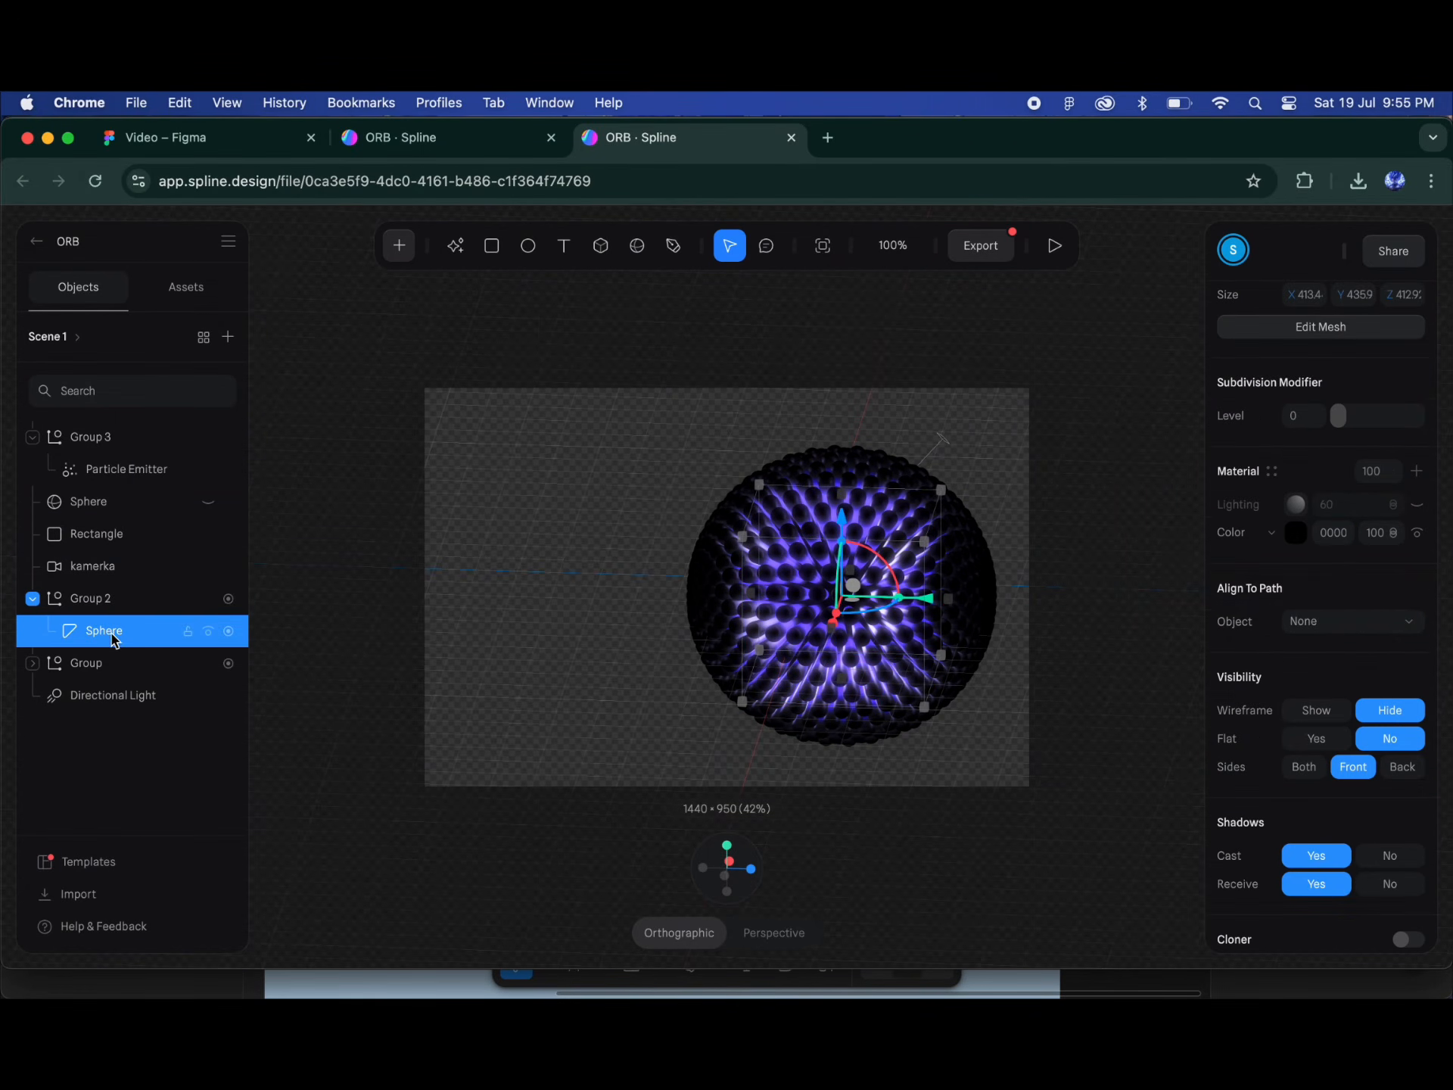
{"action": "left_click", "coordinate": [1296, 532]}
{"action": "left_click_drag", "start_coordinate": [1240, 583], "coordinate": [1221, 560]}
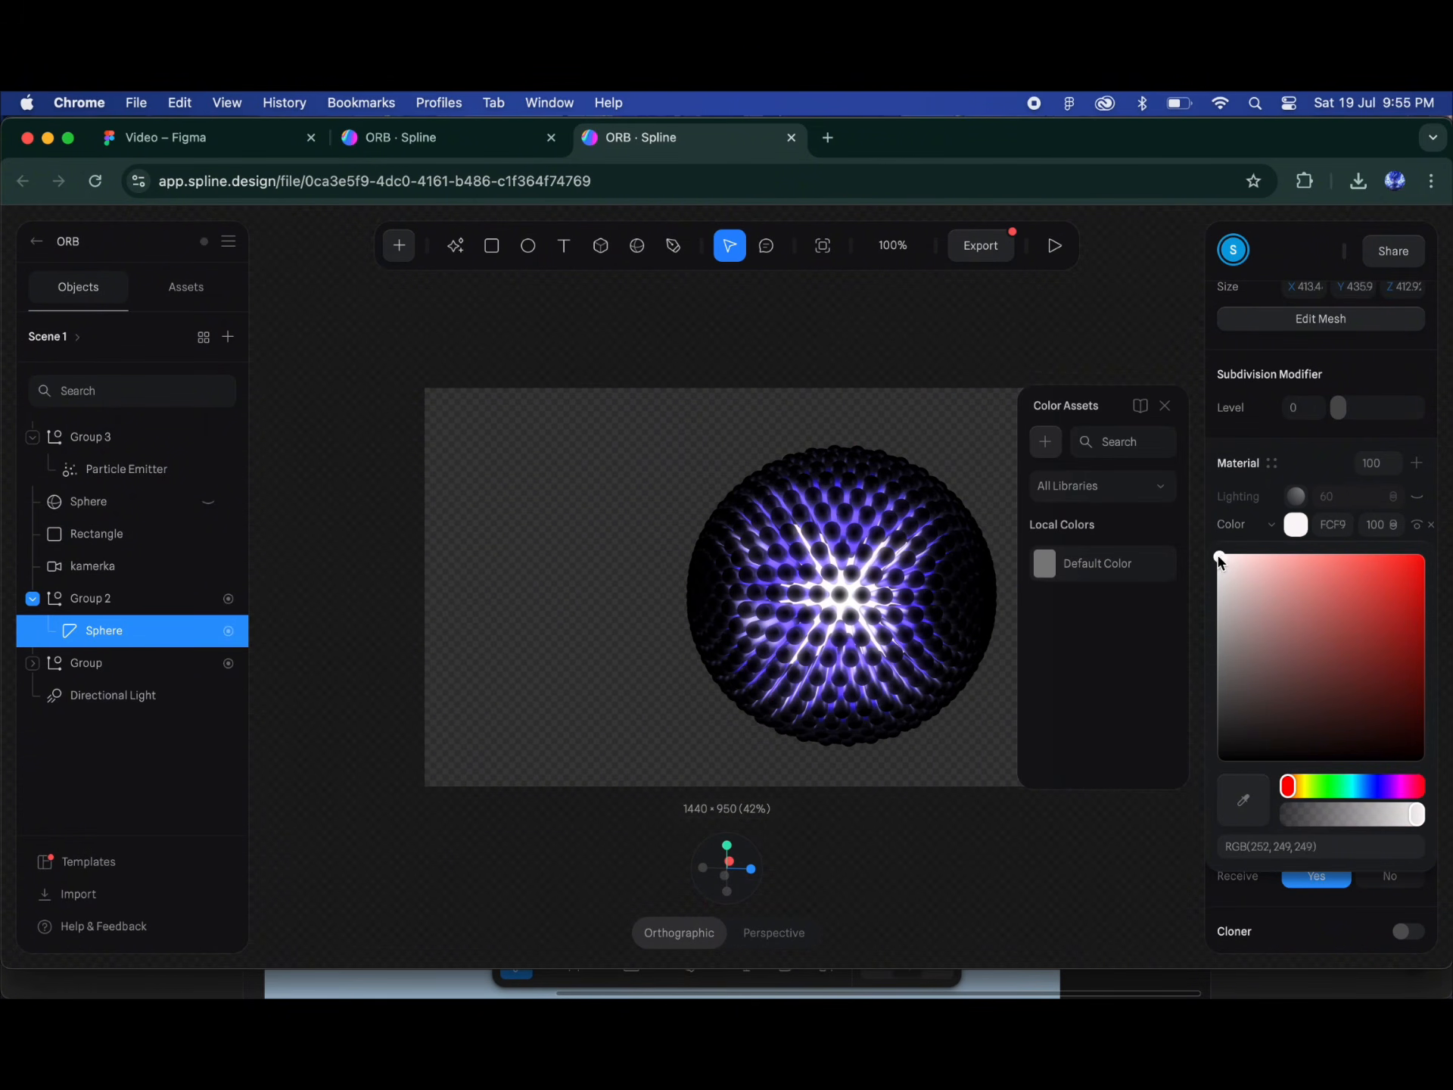
{"action": "left_click", "coordinate": [1314, 473]}
Step: Set the color layer of the Cylinder inside Group to white, RGB 255, 255, 255, and enable the Cylinder's cloner
{"action": "left_click", "coordinate": [163, 664]}
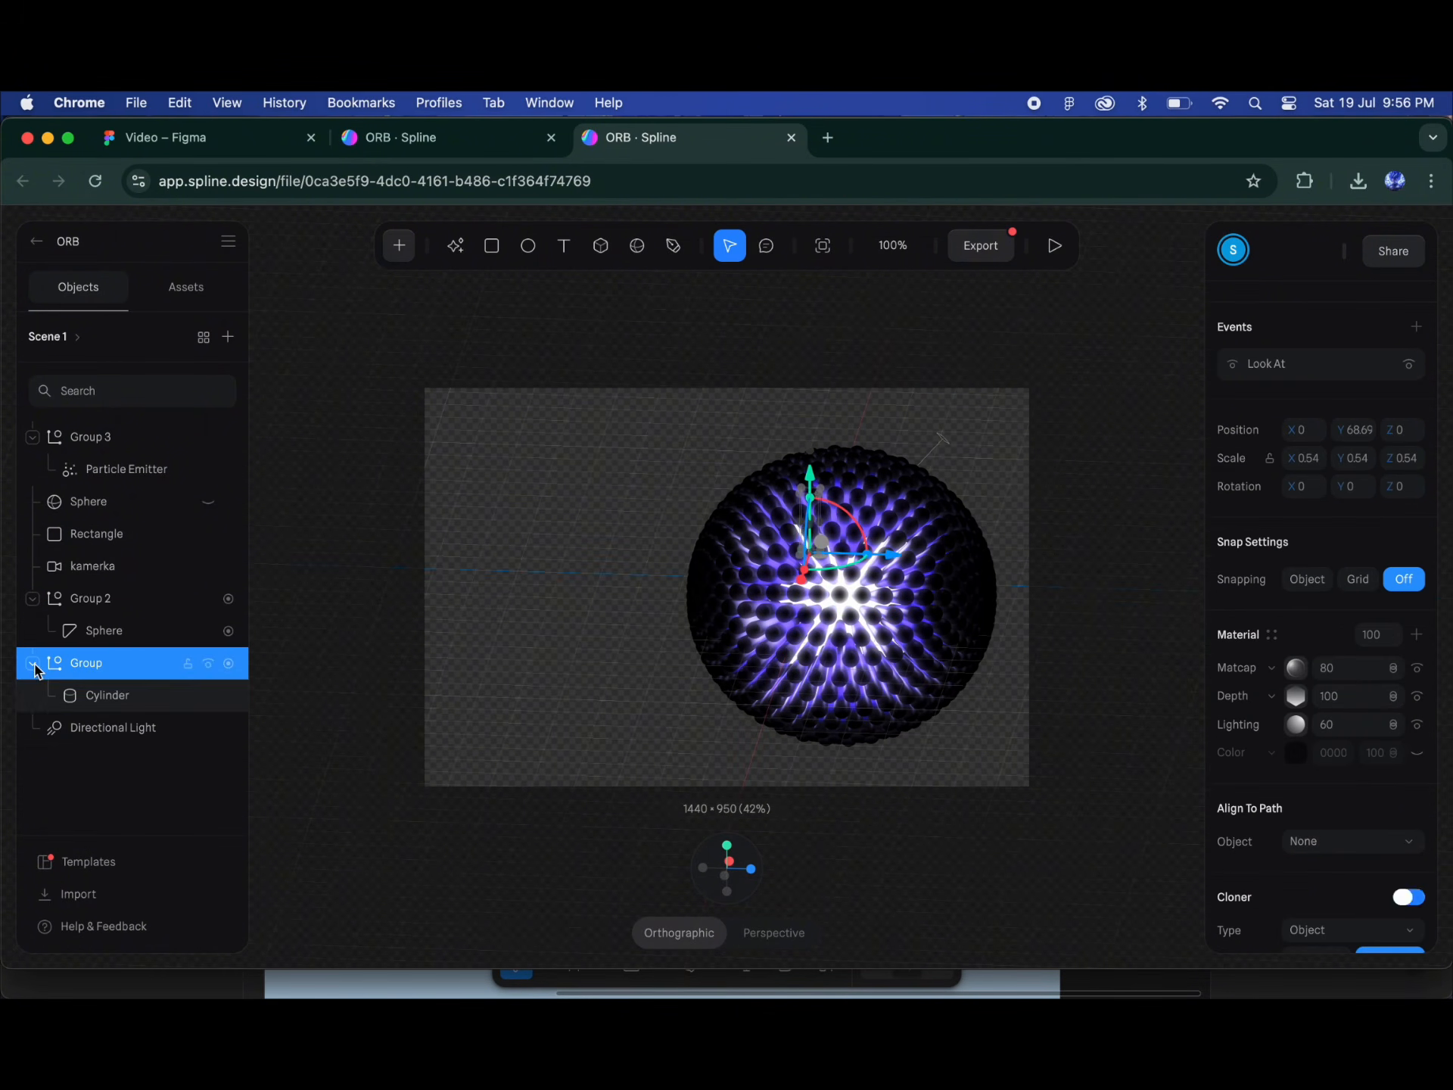
{"action": "left_click", "coordinate": [133, 695]}
{"action": "scroll", "coordinate": [1346, 707], "scroll_direction": "down", "scroll_amount": 7}
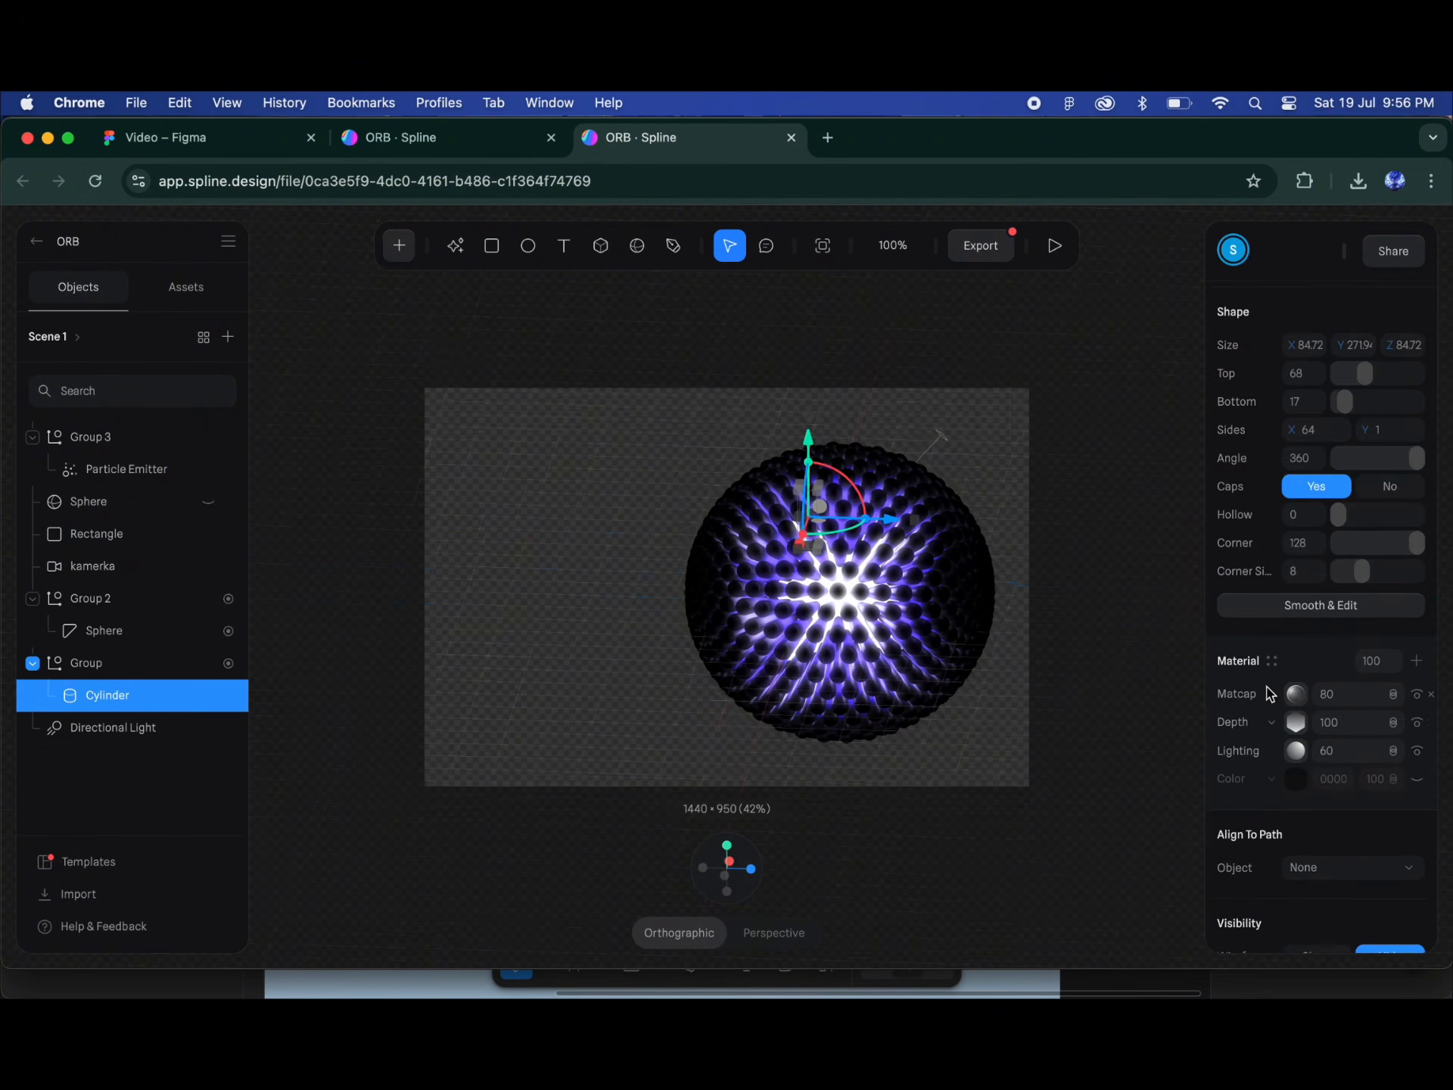
{"action": "left_click", "coordinate": [1324, 543]}
{"action": "left_click", "coordinate": [1212, 570]}
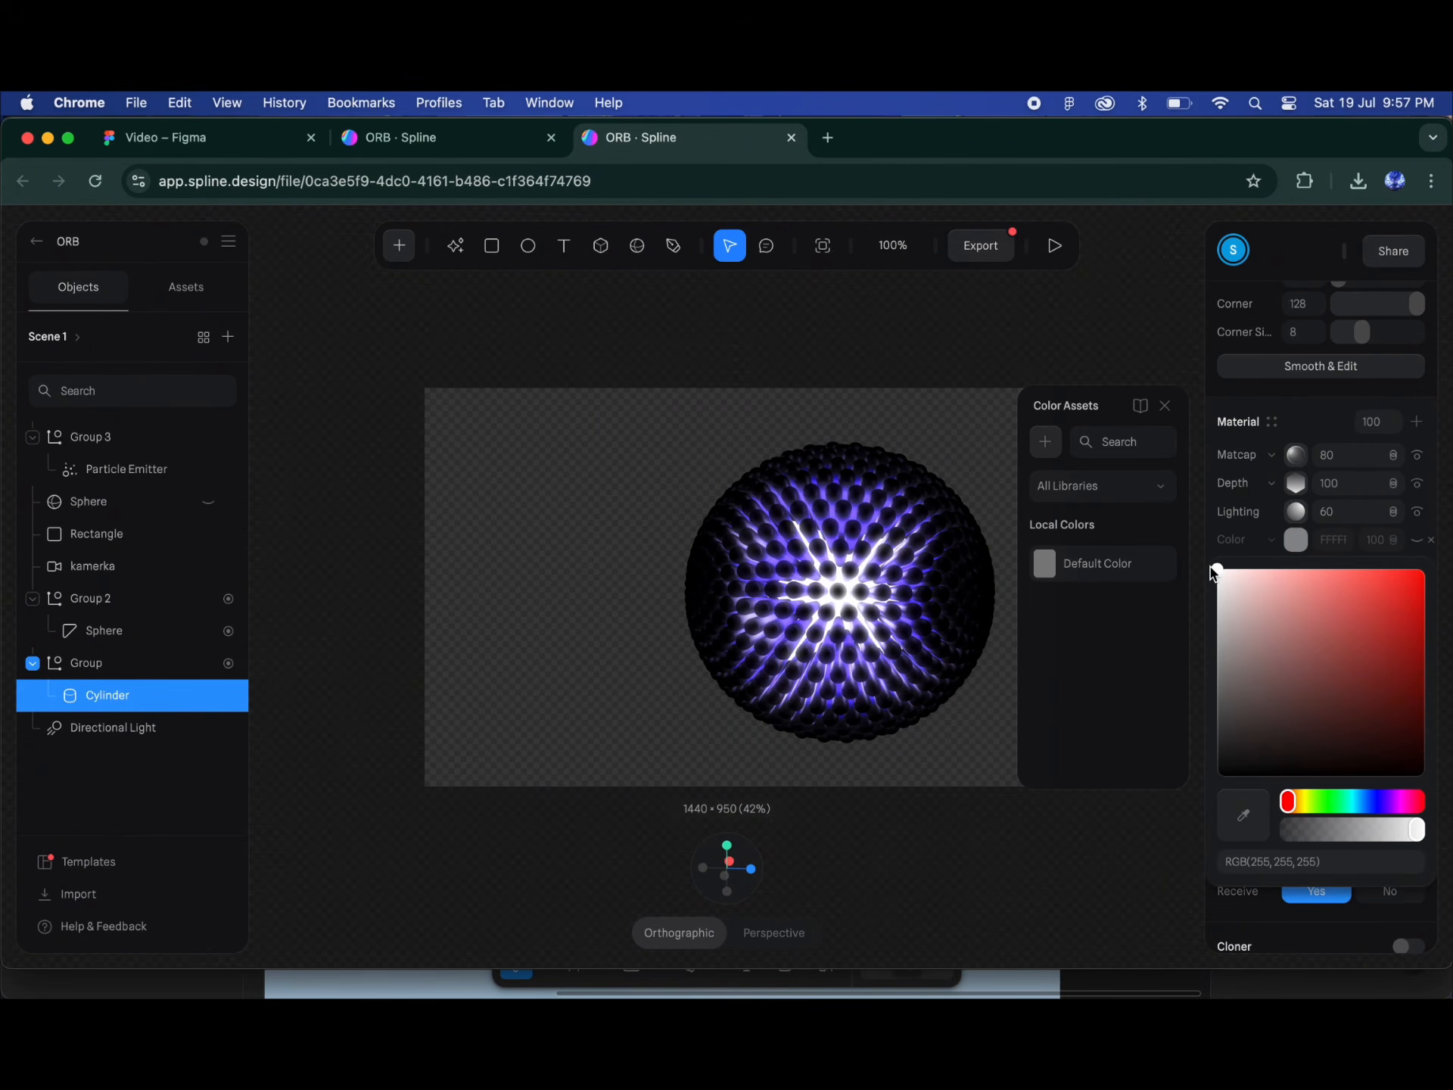
{"action": "left_click", "coordinate": [1215, 546]}
{"action": "scroll", "coordinate": [1214, 548], "scroll_direction": "down", "scroll_amount": 3}
{"action": "left_click", "coordinate": [1413, 841]}
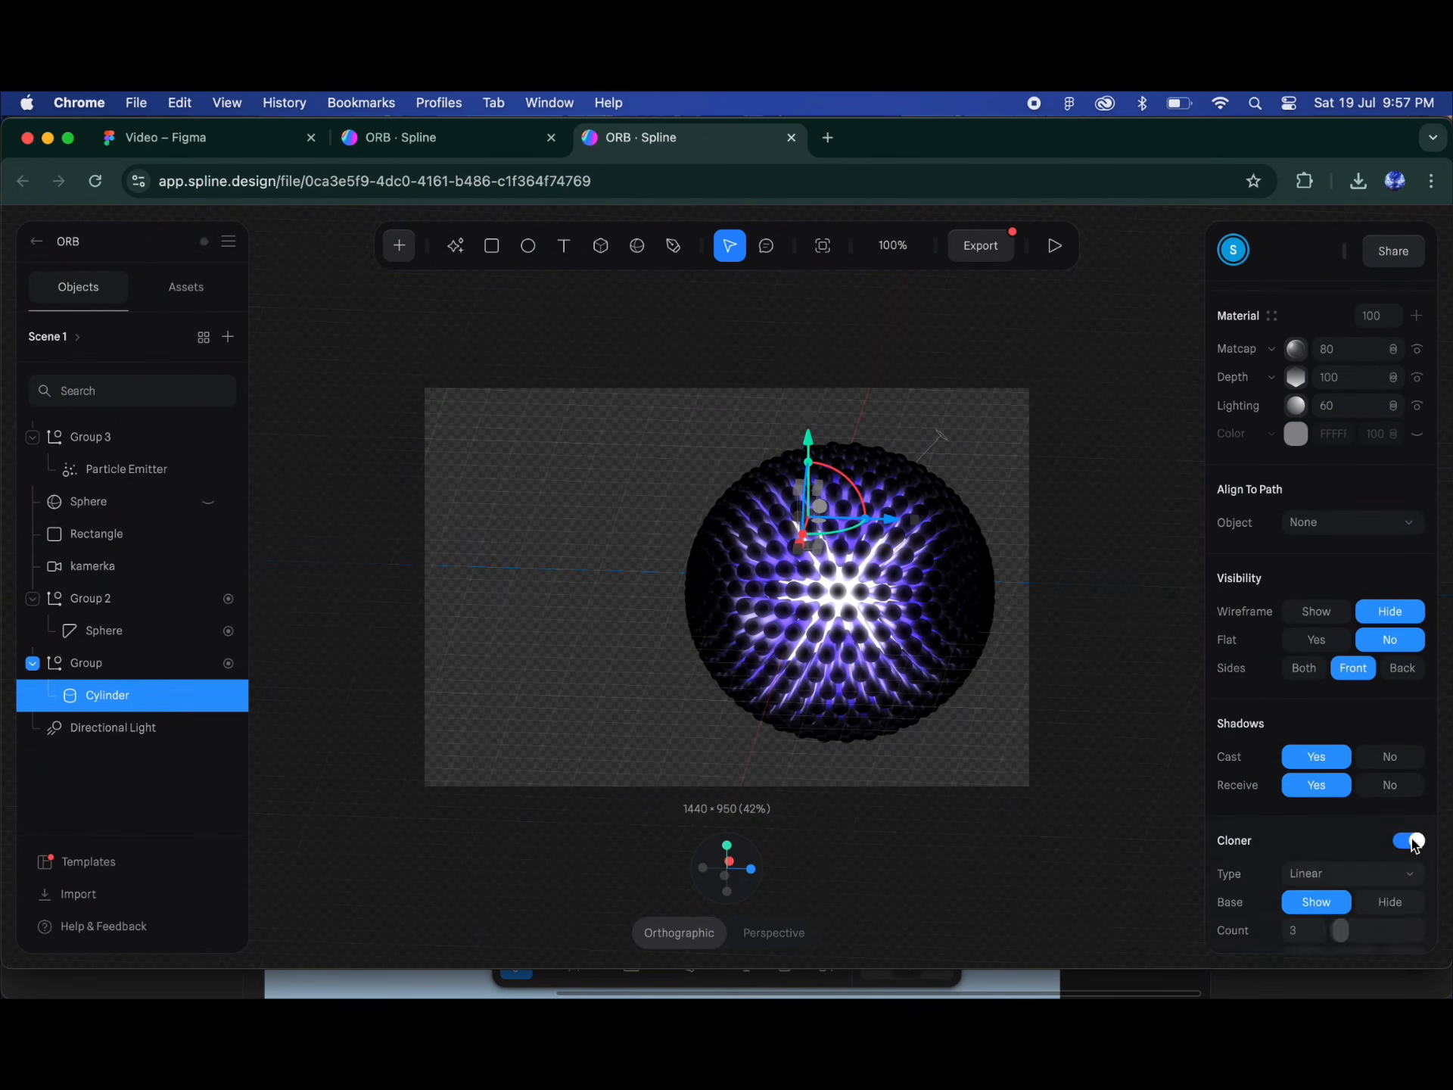
Step: Replace the Cylinder's Matcap image with the black glossy sphere from the Spline Library
{"action": "scroll", "coordinate": [1409, 836], "scroll_direction": "up", "scroll_amount": 6}
{"action": "left_click", "coordinate": [1295, 674]}
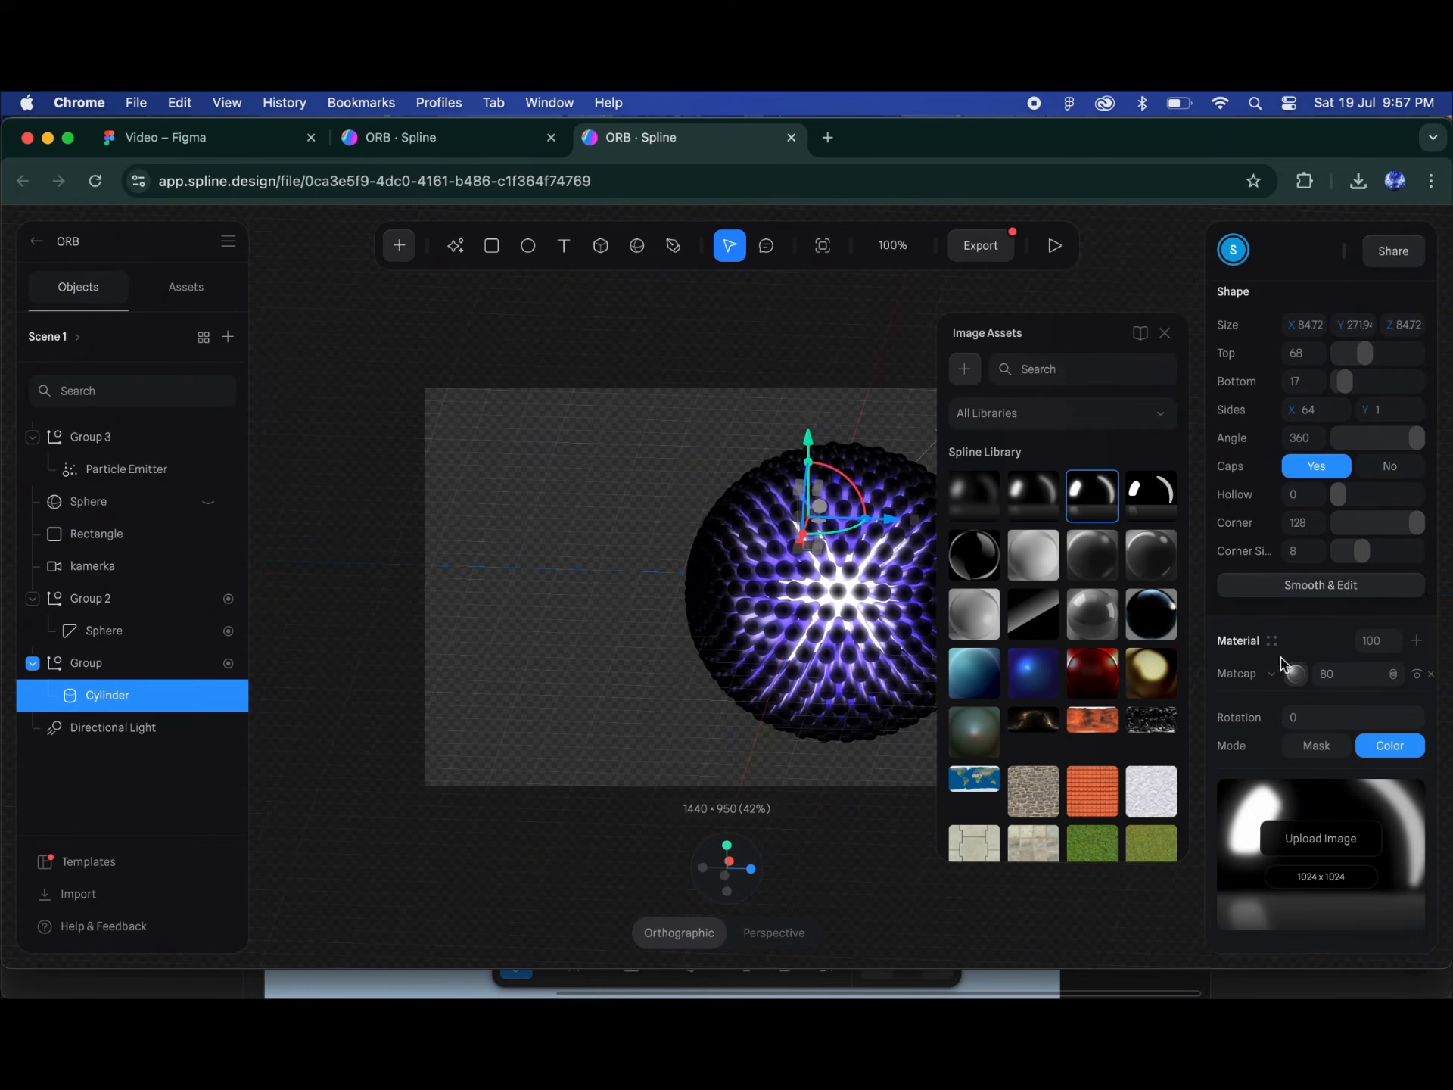
{"action": "left_click", "coordinate": [977, 555]}
{"action": "scroll", "coordinate": [830, 619], "scroll_direction": "down", "scroll_amount": 10}
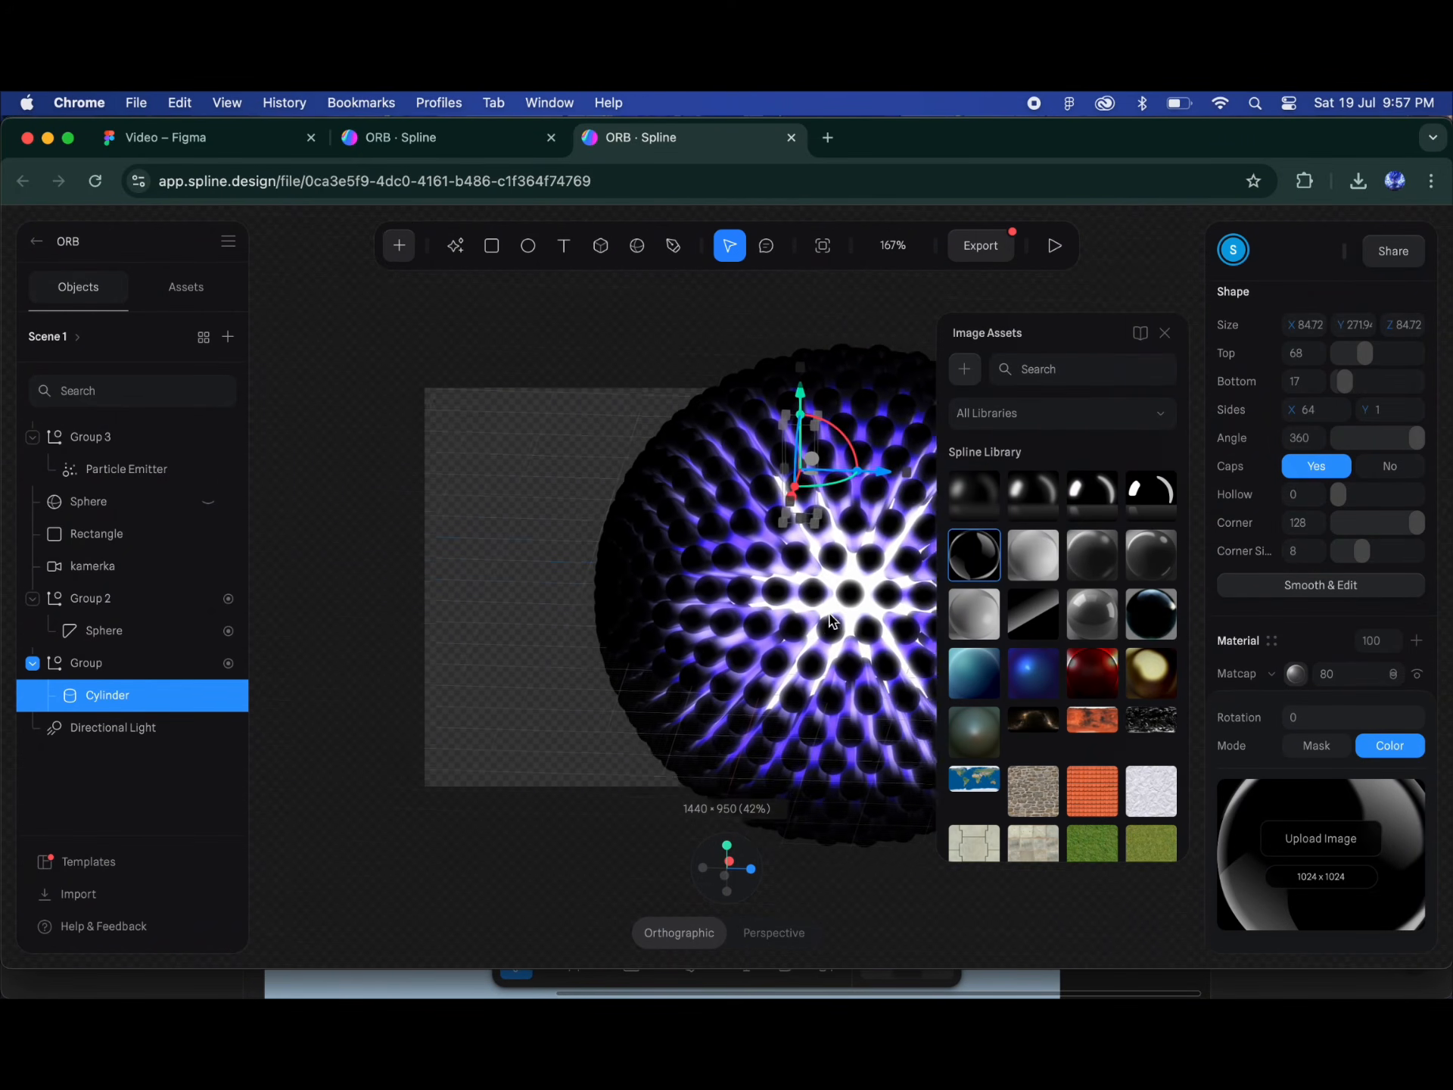
{"action": "left_click", "coordinate": [1321, 666]}
Step: Set the first ramp color of the Cylinder's Depth layer to 84B9DA
{"action": "left_click", "coordinate": [1296, 702]}
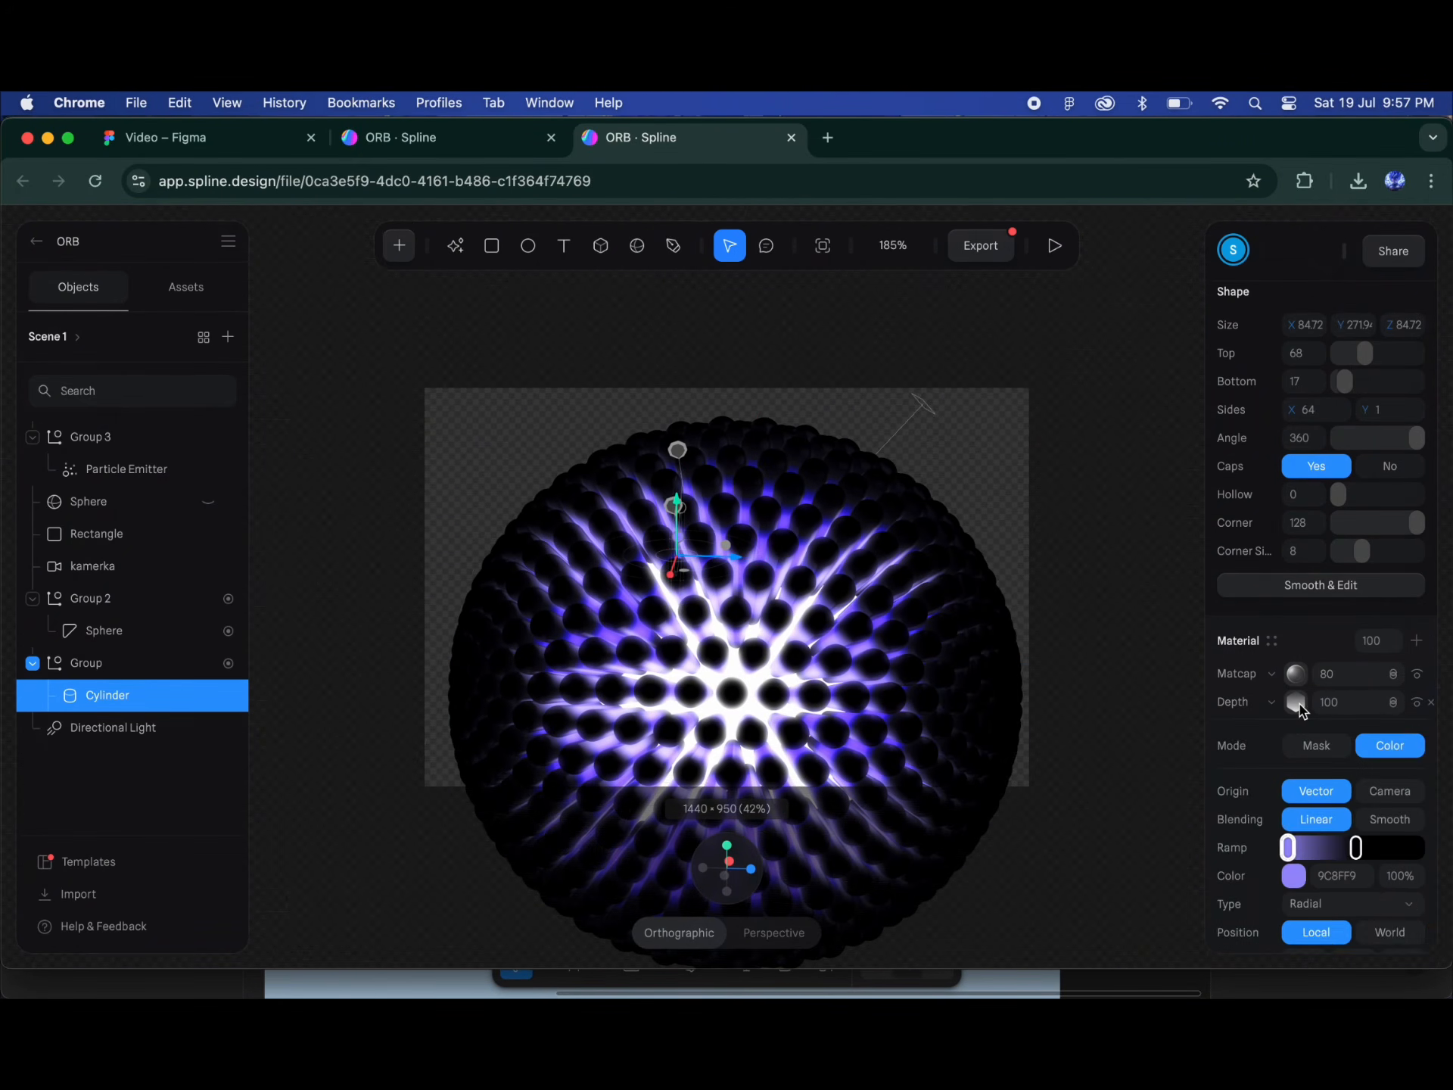
{"action": "scroll", "coordinate": [1366, 782], "scroll_direction": "down", "scroll_amount": 4}
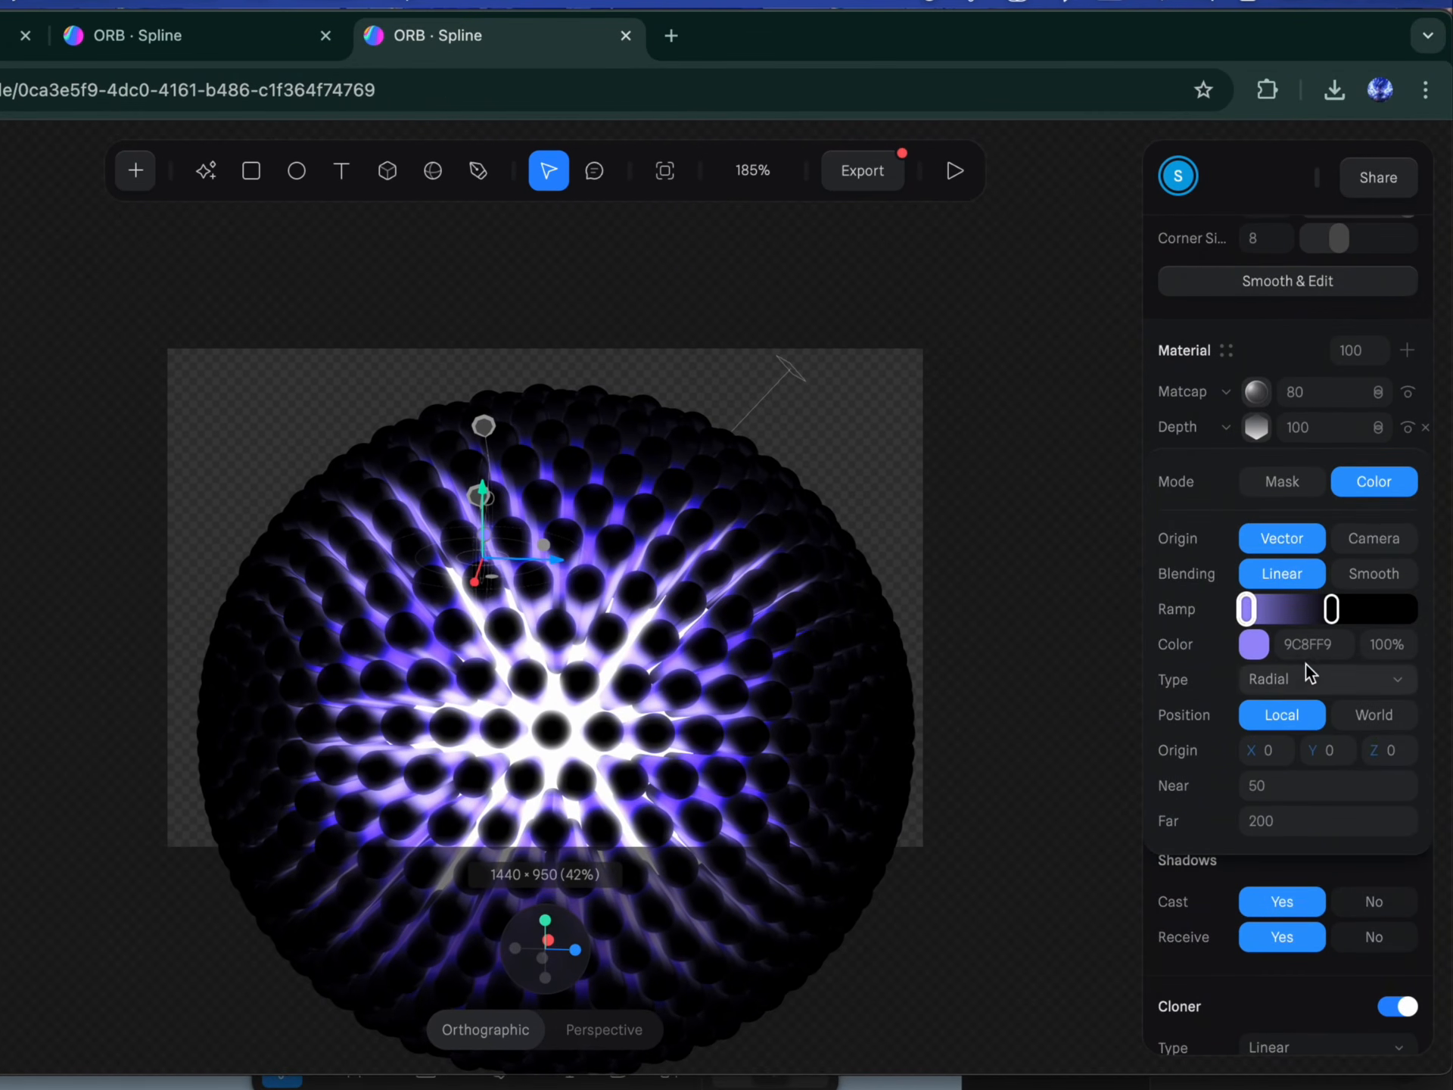
{"action": "left_click", "coordinate": [1320, 652]}
{"action": "type", "text": "84b9da"}
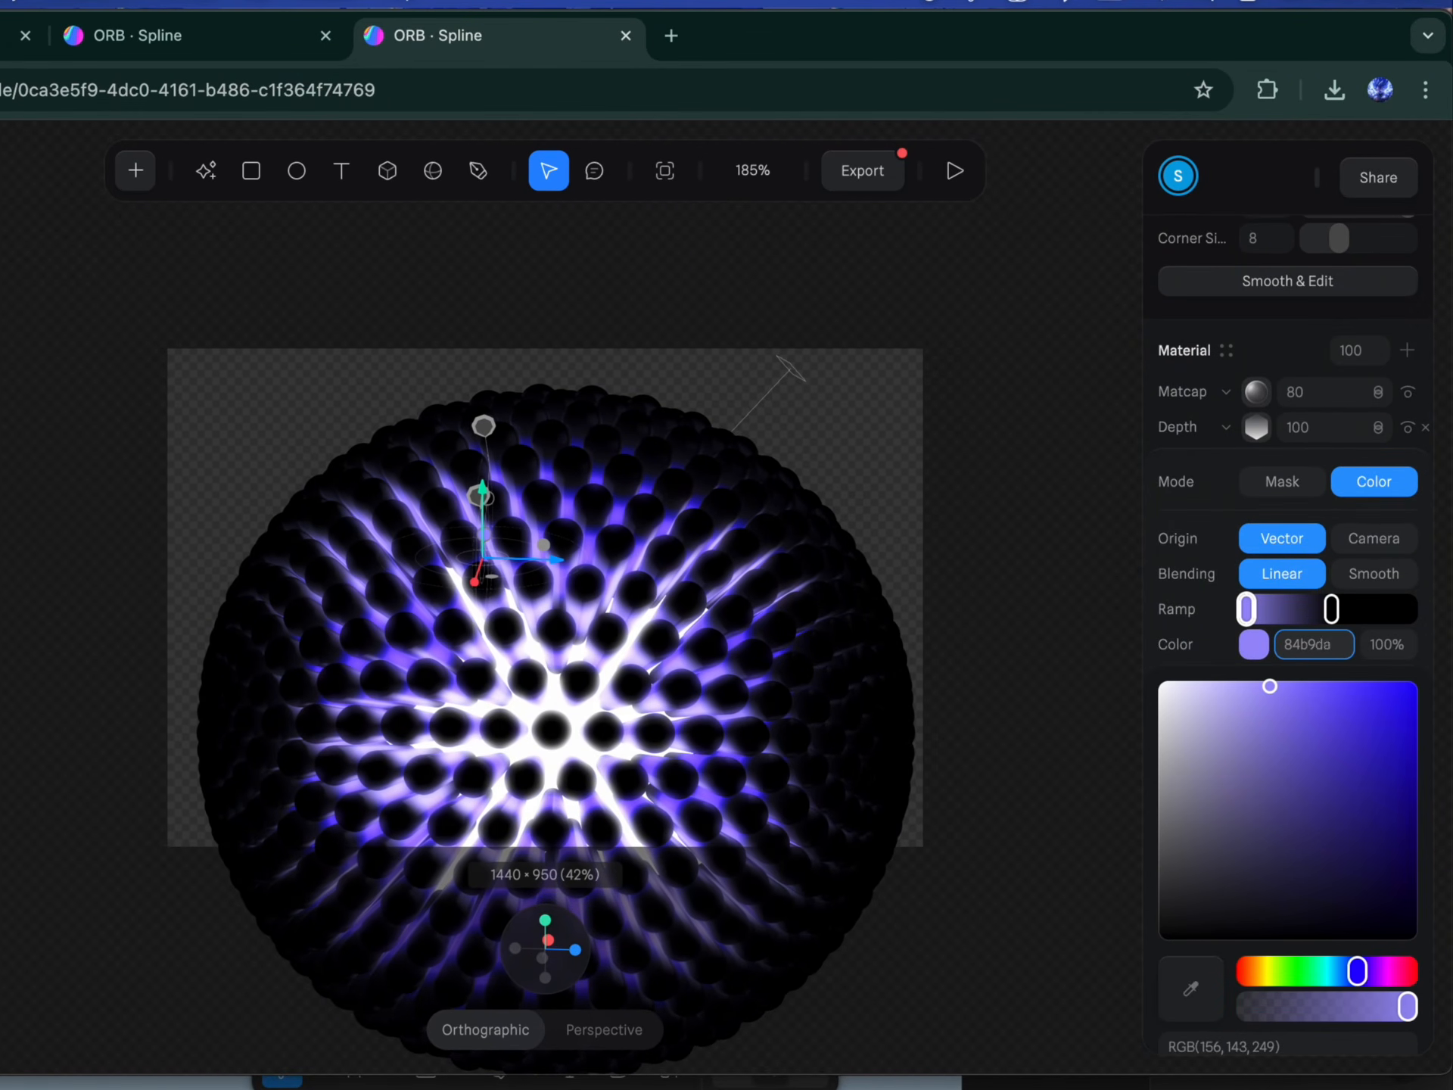
{"action": "key", "text": "Return"}
Step: Set the second ramp color of the Cylinder's Depth layer to the blue 2E7BF5
{"action": "left_click", "coordinate": [1331, 609]}
{"action": "left_click_drag", "start_coordinate": [1345, 975], "coordinate": [1343, 971]}
{"action": "left_click", "coordinate": [1404, 696]}
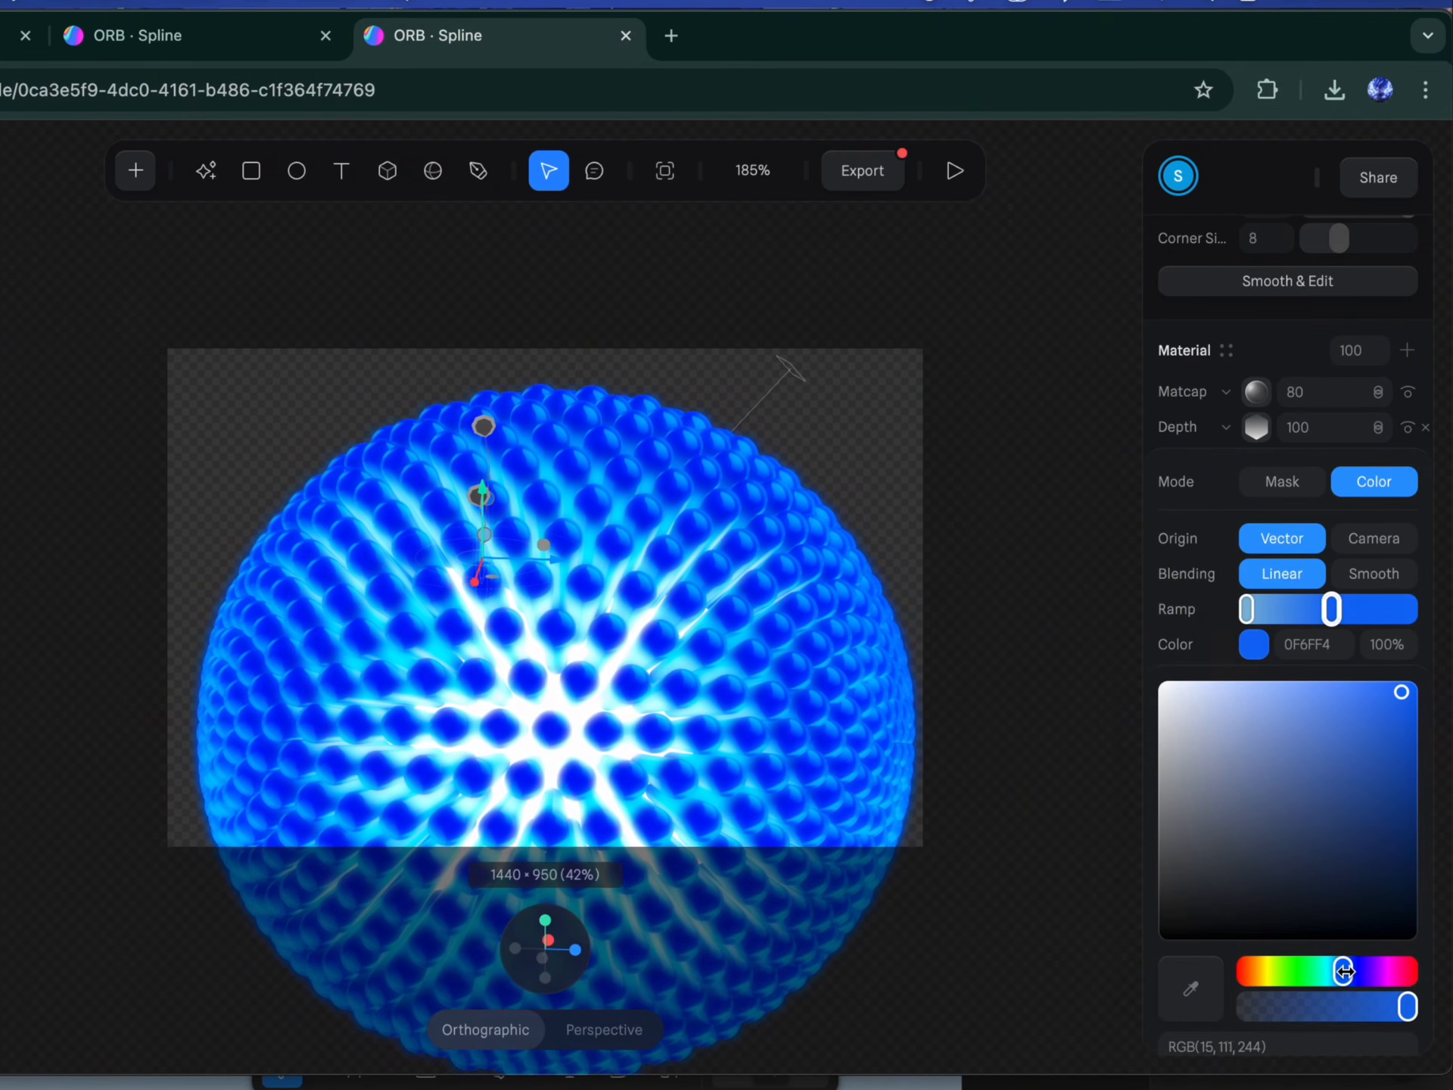
{"action": "left_click", "coordinate": [1366, 693]}
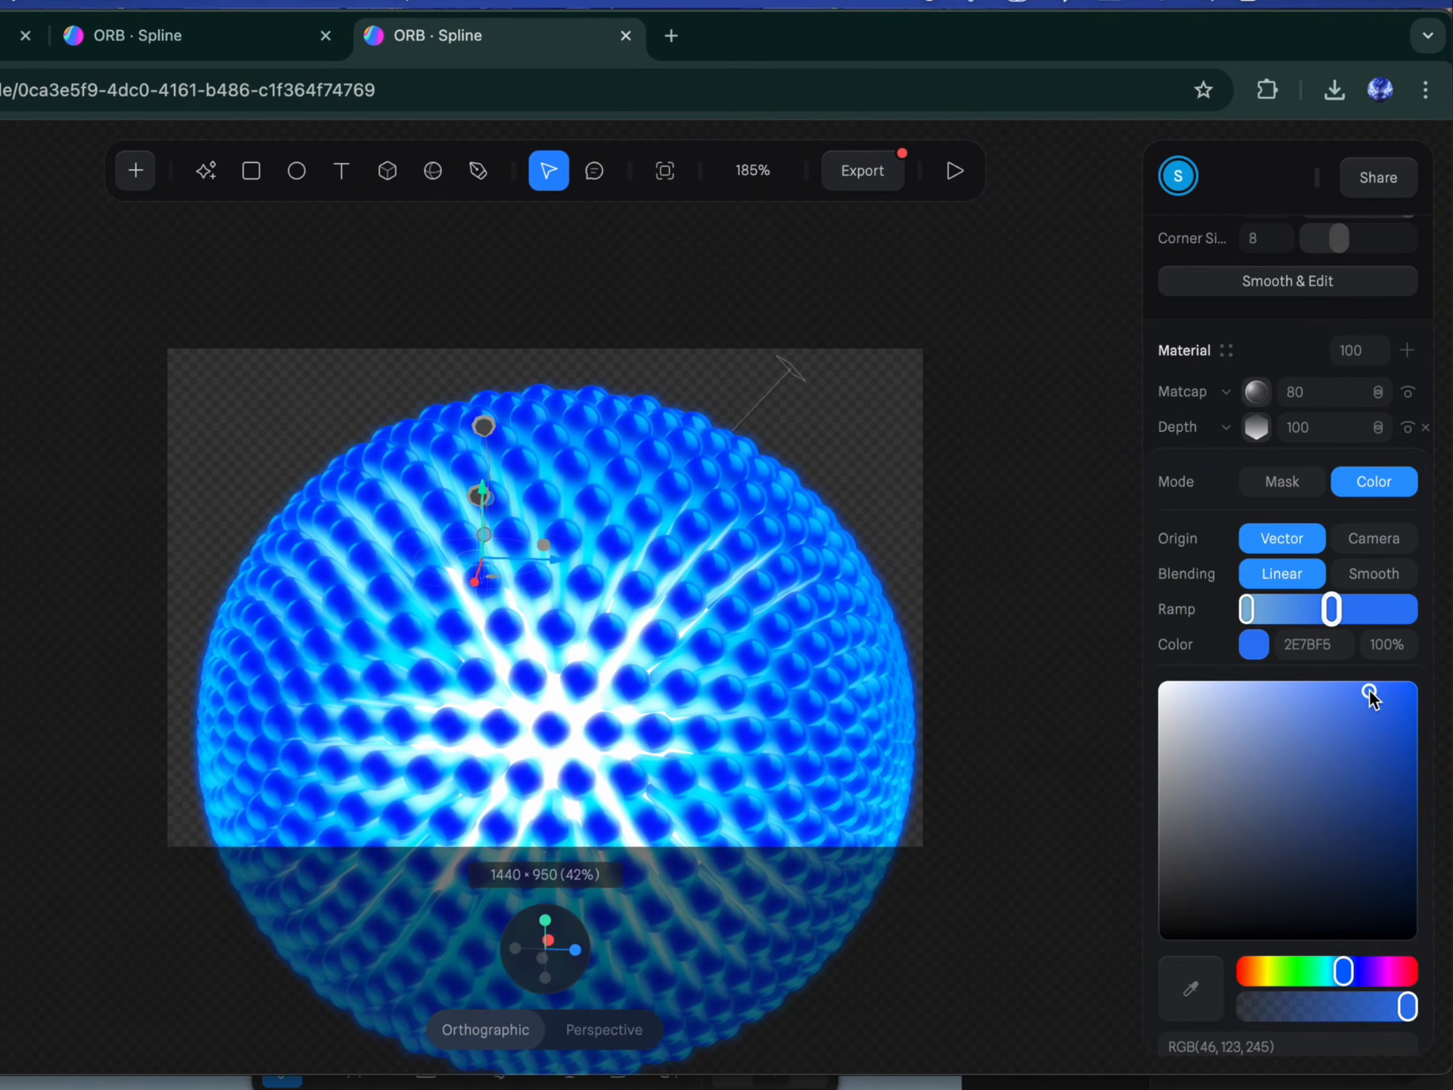
{"action": "left_click", "coordinate": [1210, 480]}
Step: Reframe the whole orb so it sits in the right half of the scene frame
{"action": "scroll", "coordinate": [602, 600], "scroll_direction": "down", "scroll_amount": 5}
{"action": "scroll", "coordinate": [601, 600], "scroll_direction": "up", "scroll_amount": 1}
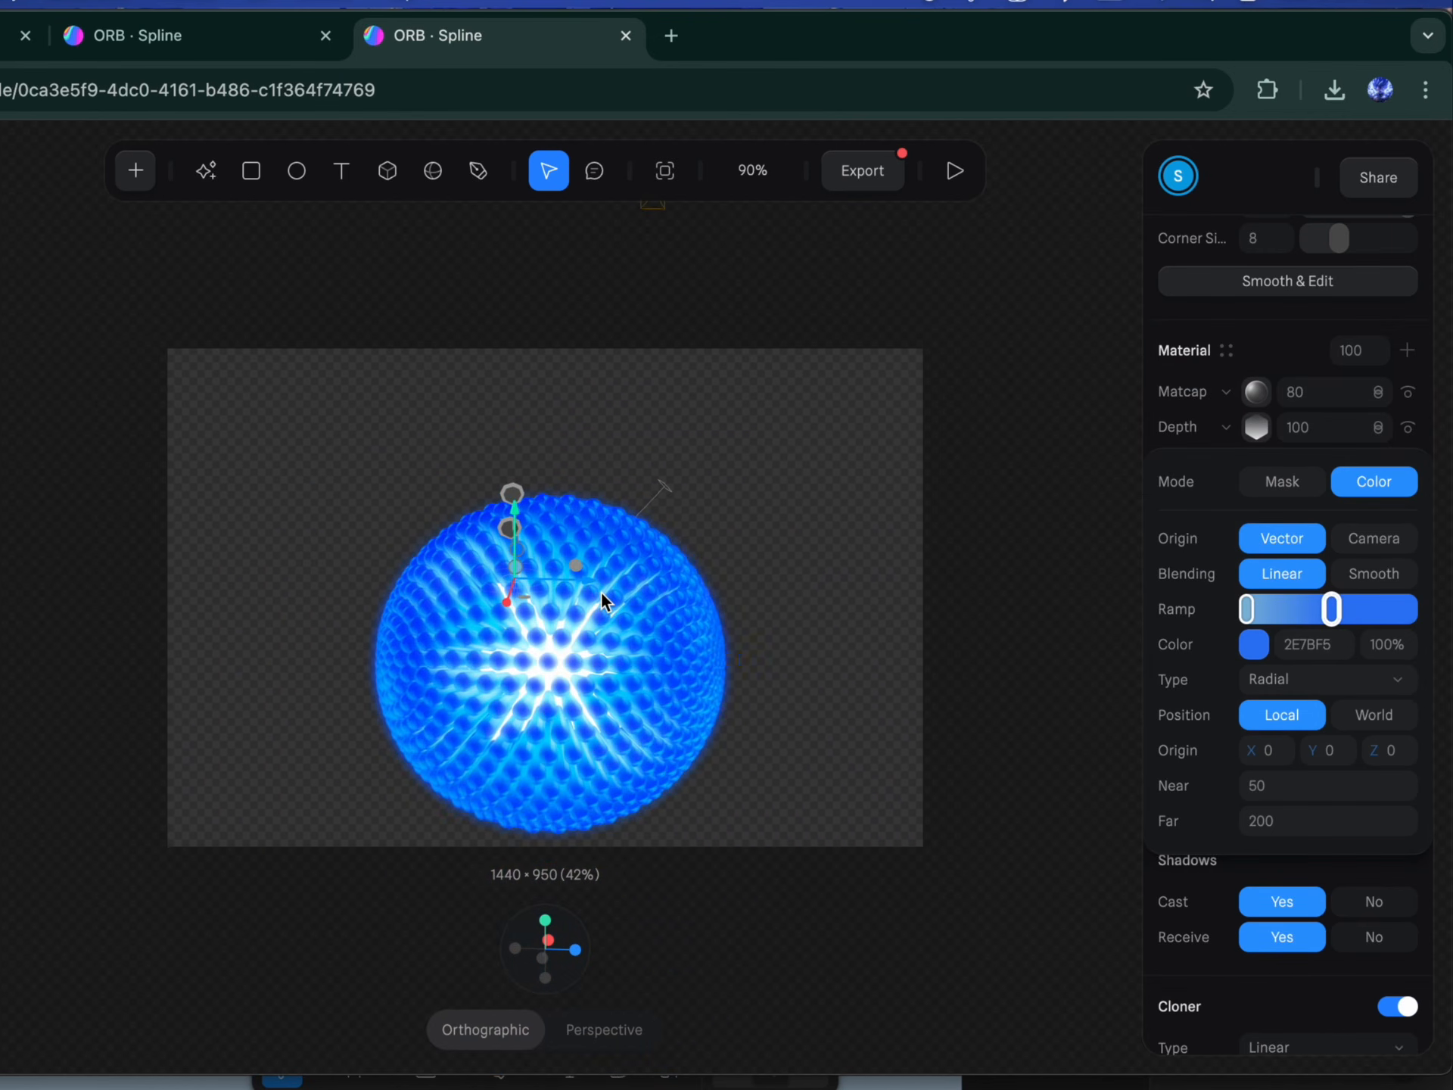
{"action": "scroll", "coordinate": [557, 674], "scroll_direction": "left", "scroll_amount": 4}
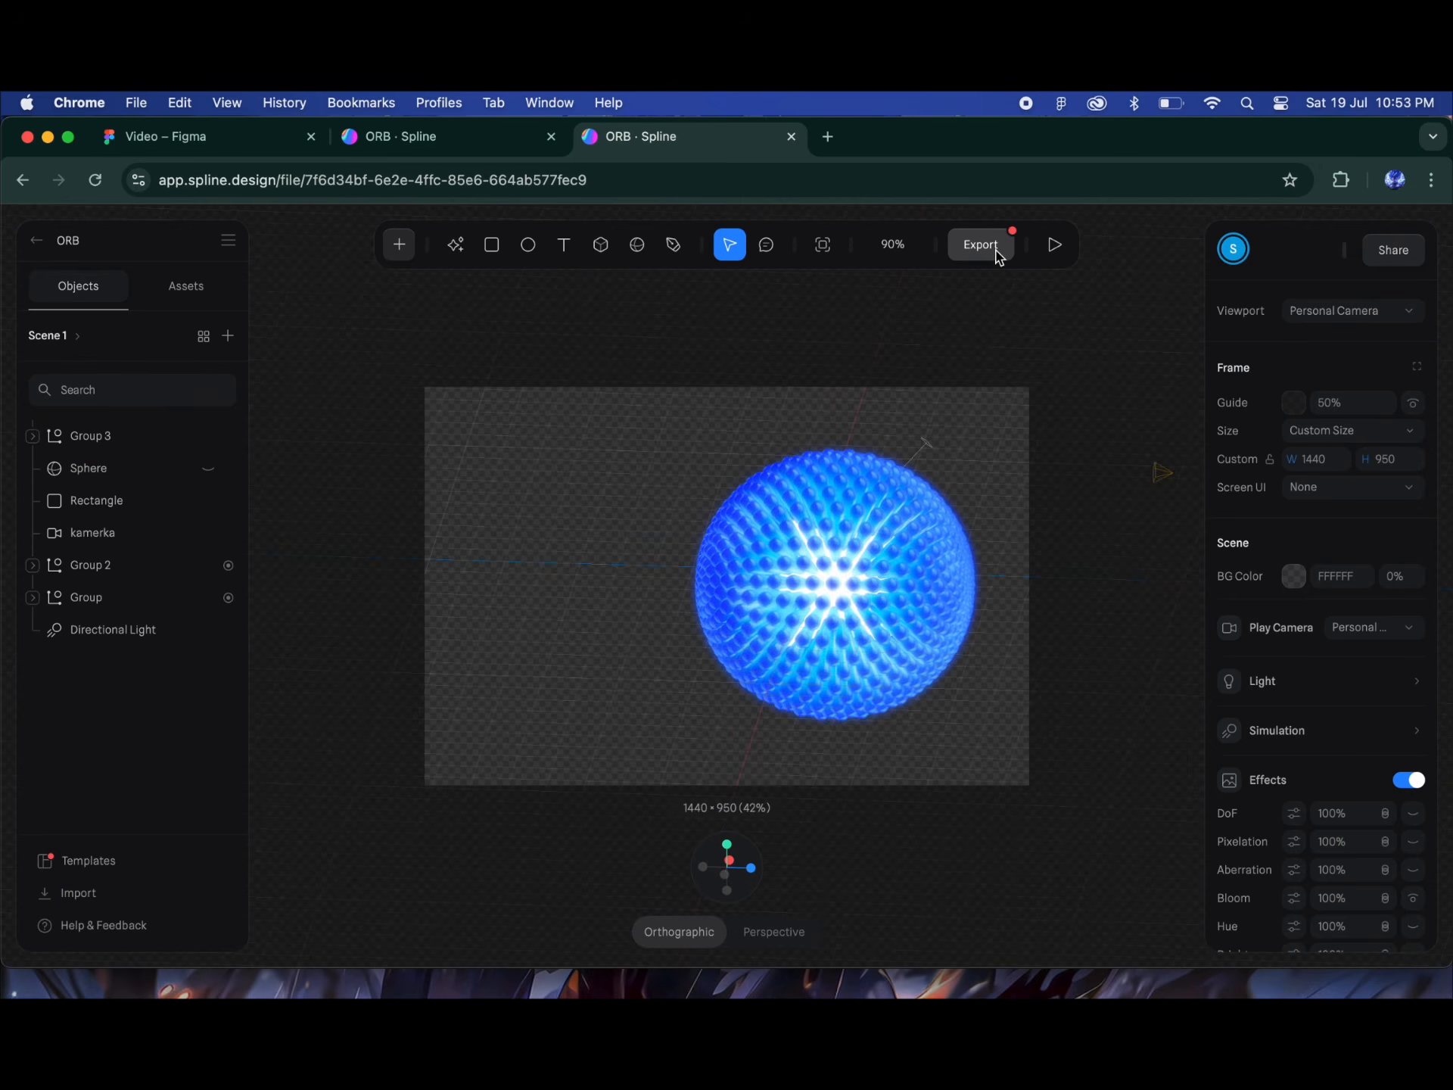
Step: Update the orb scene's exported URL content and open its Viewer embed export settings
{"action": "left_click", "coordinate": [984, 246]}
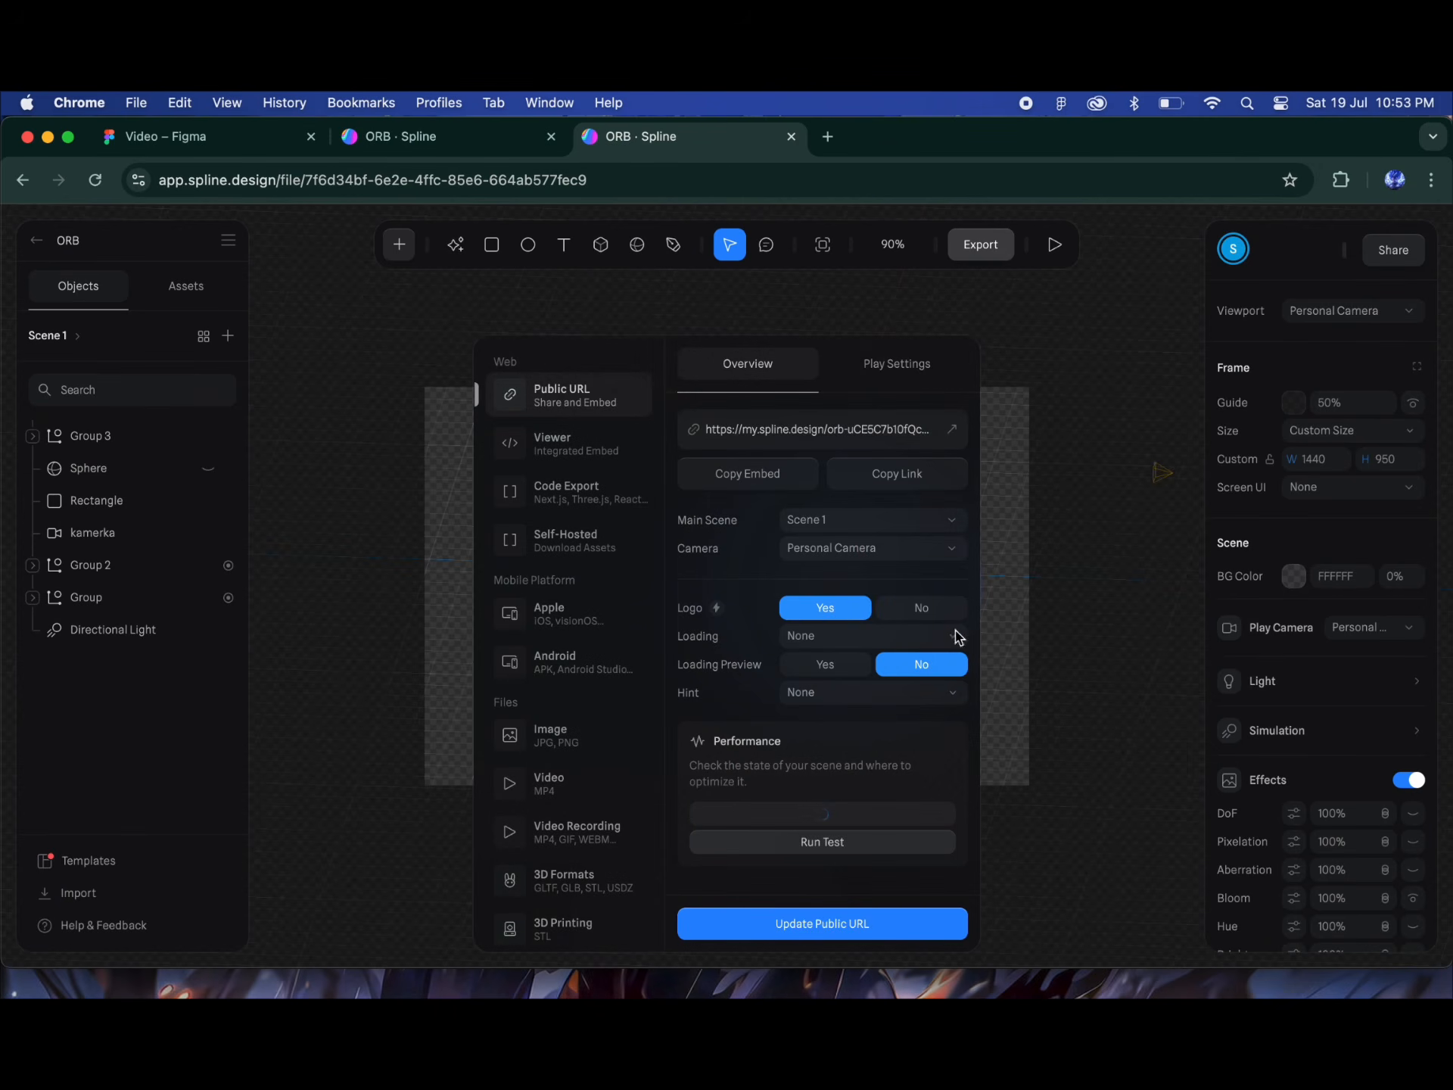
{"action": "left_click", "coordinate": [581, 442]}
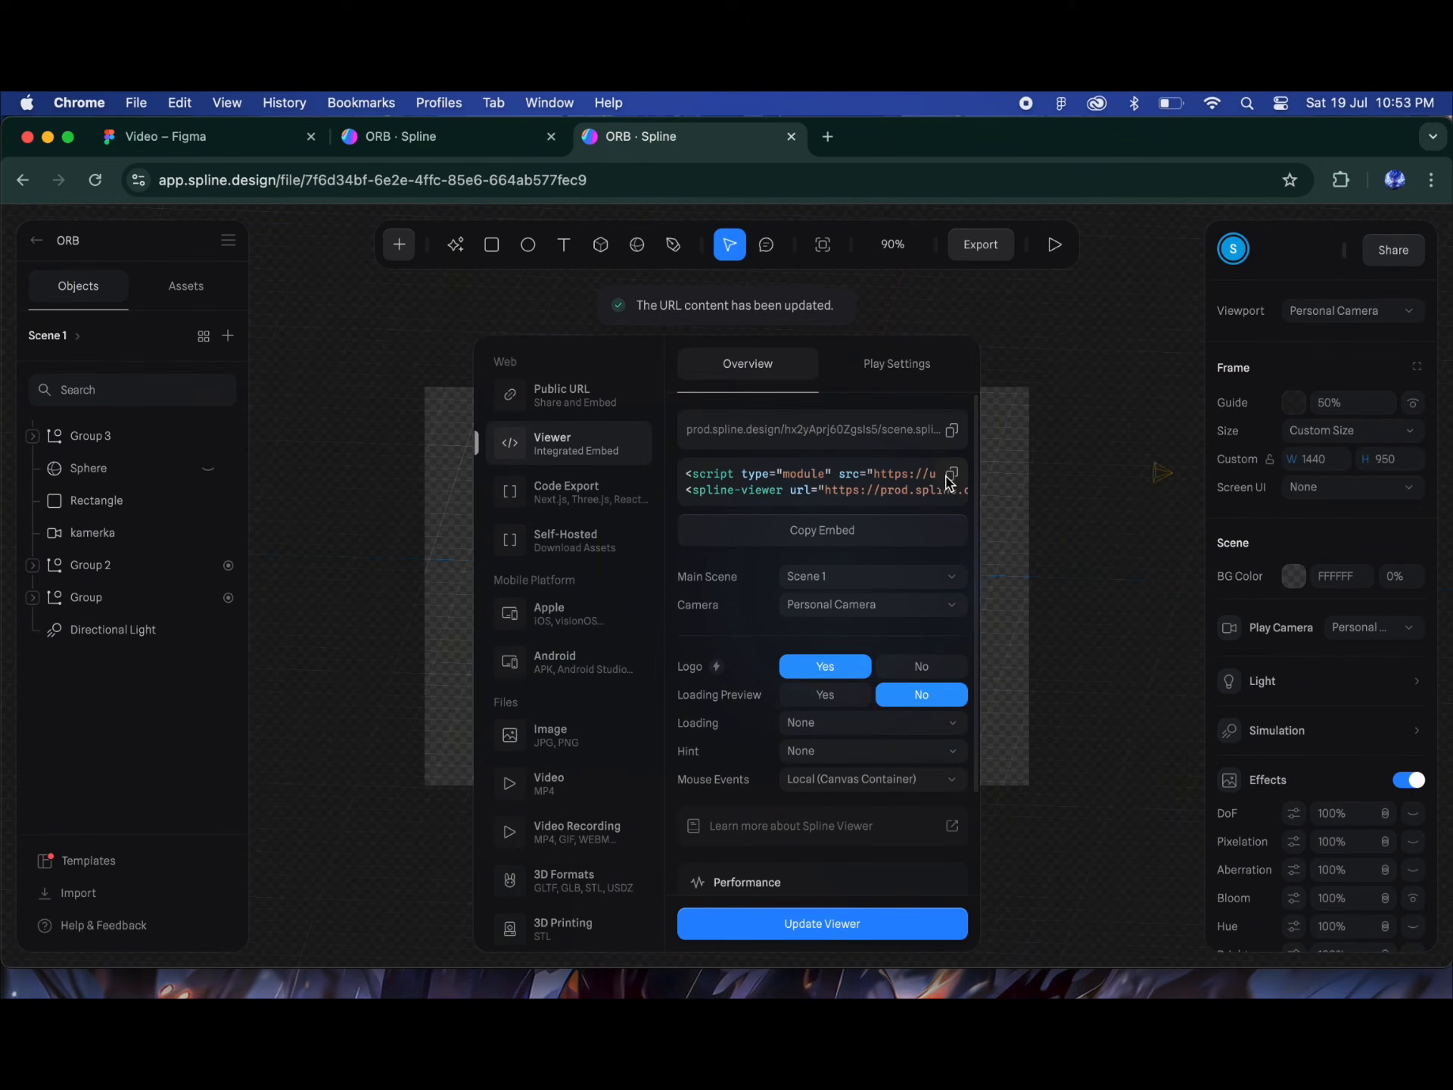
{"action": "left_click", "coordinate": [1157, 752]}
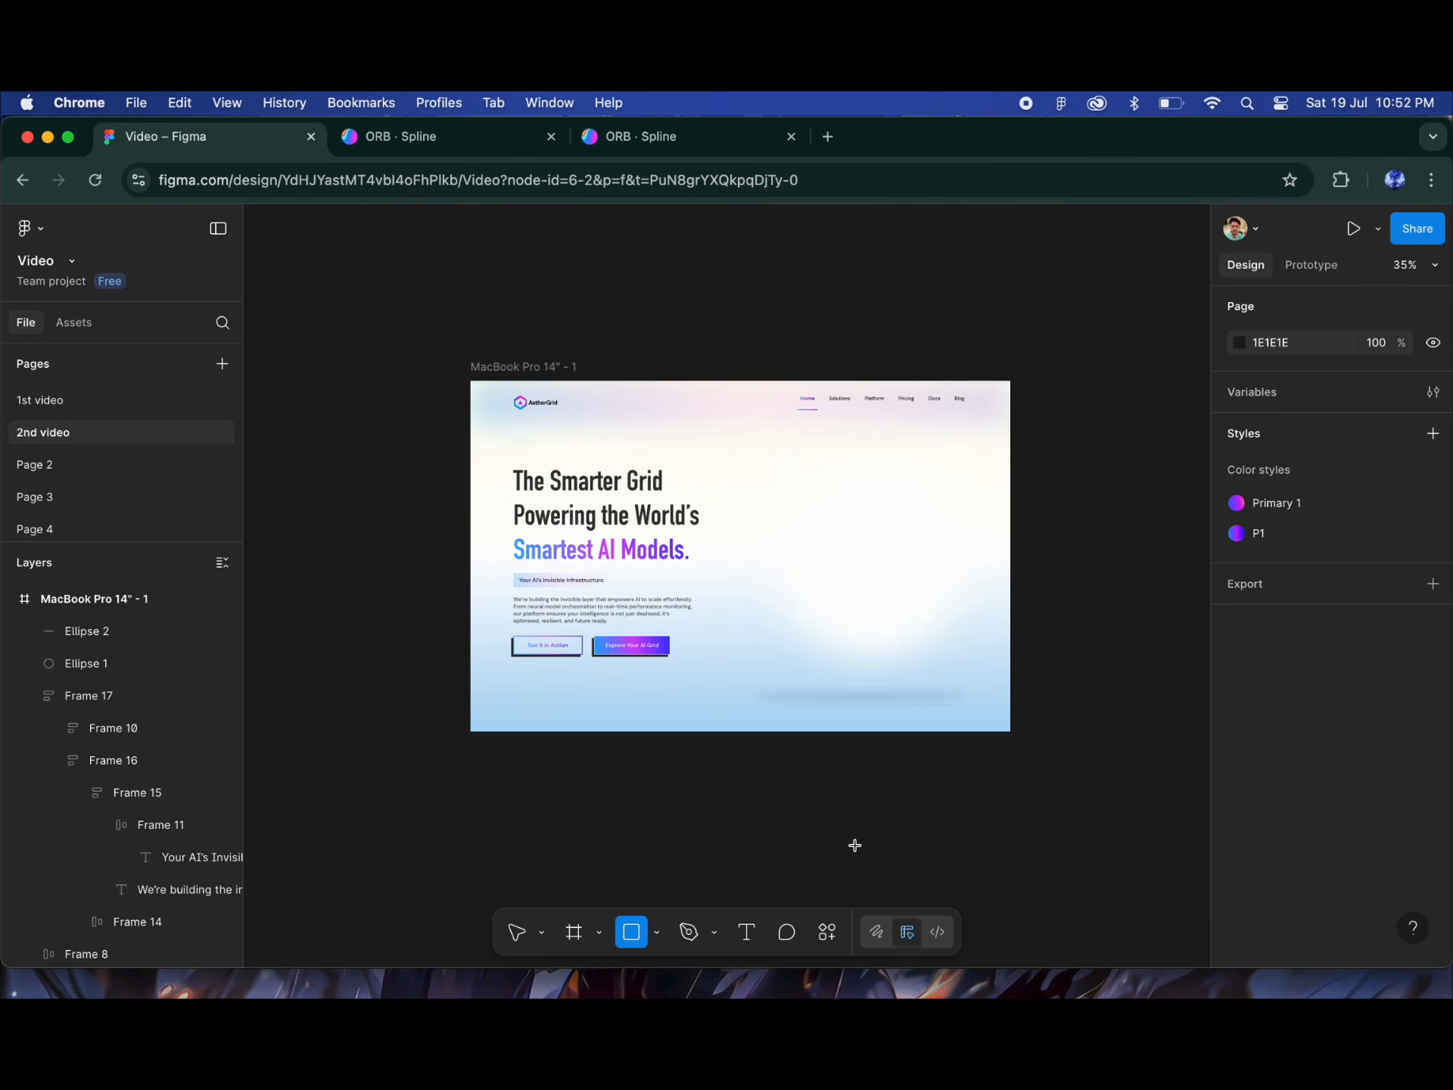
Step: Switch to Figma, add a 1440 by 950 rectangle to the hero frame, center it horizontally and send it to the back
{"action": "mouse_move", "coordinate": [703, 436]}
{"action": "left_mouse_down"}
{"action": "mouse_move", "coordinate": [1025, 752]}
{"action": "mouse_move", "coordinate": [1086, 738]}
{"action": "left_mouse_up"}
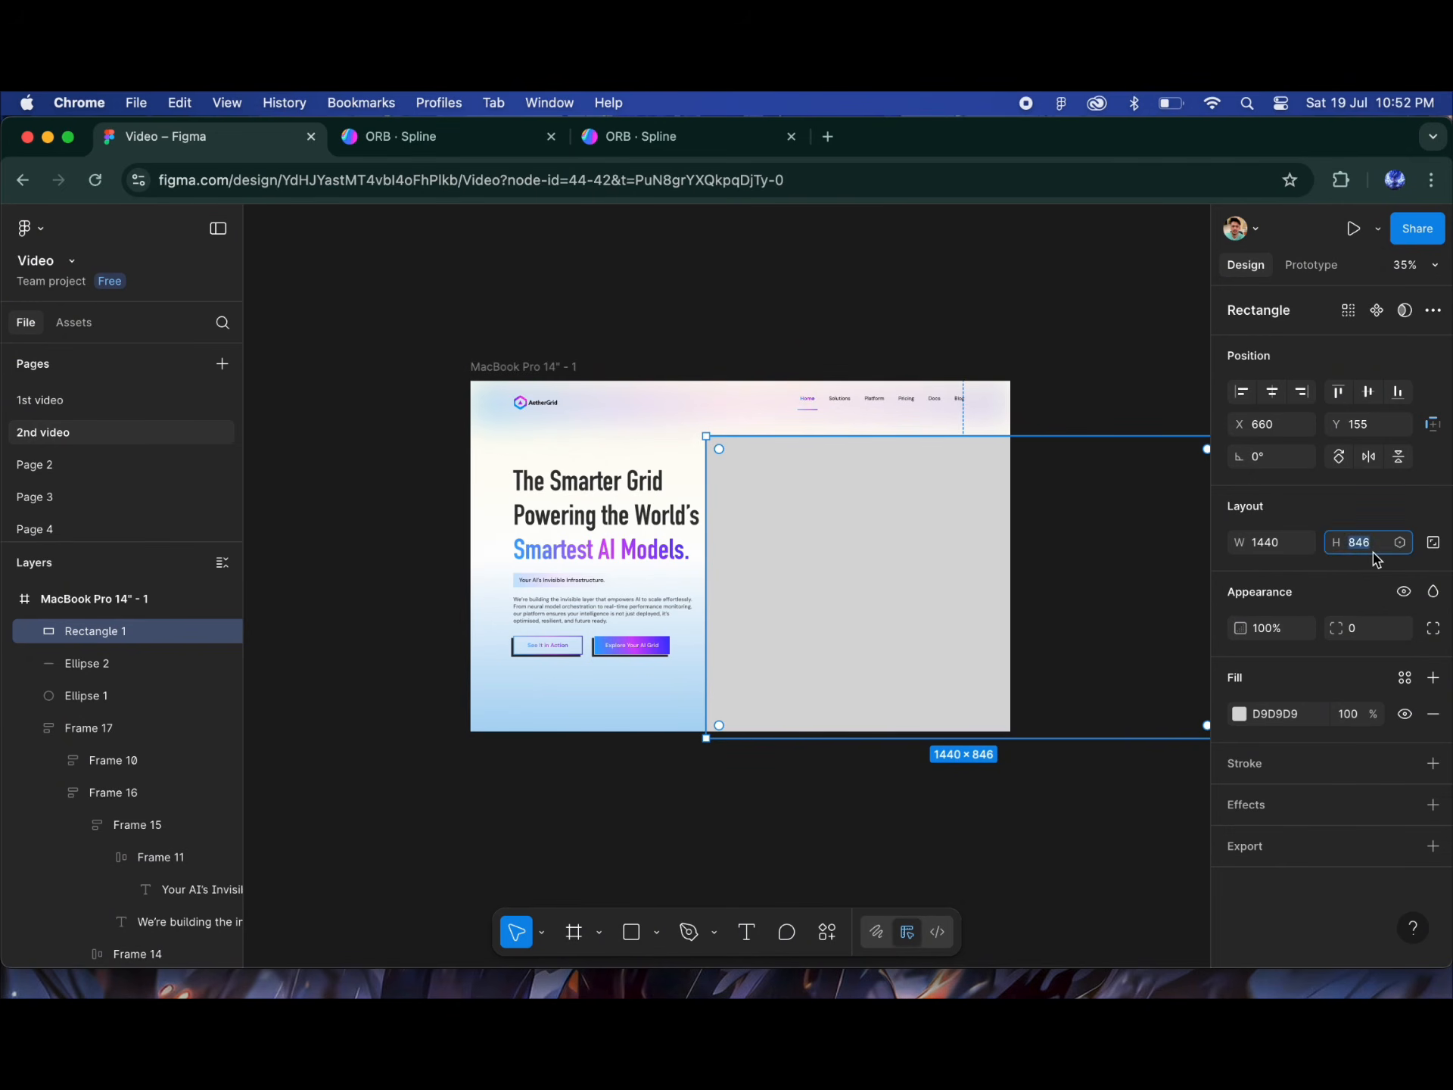
{"action": "left_click", "coordinate": [1272, 393]}
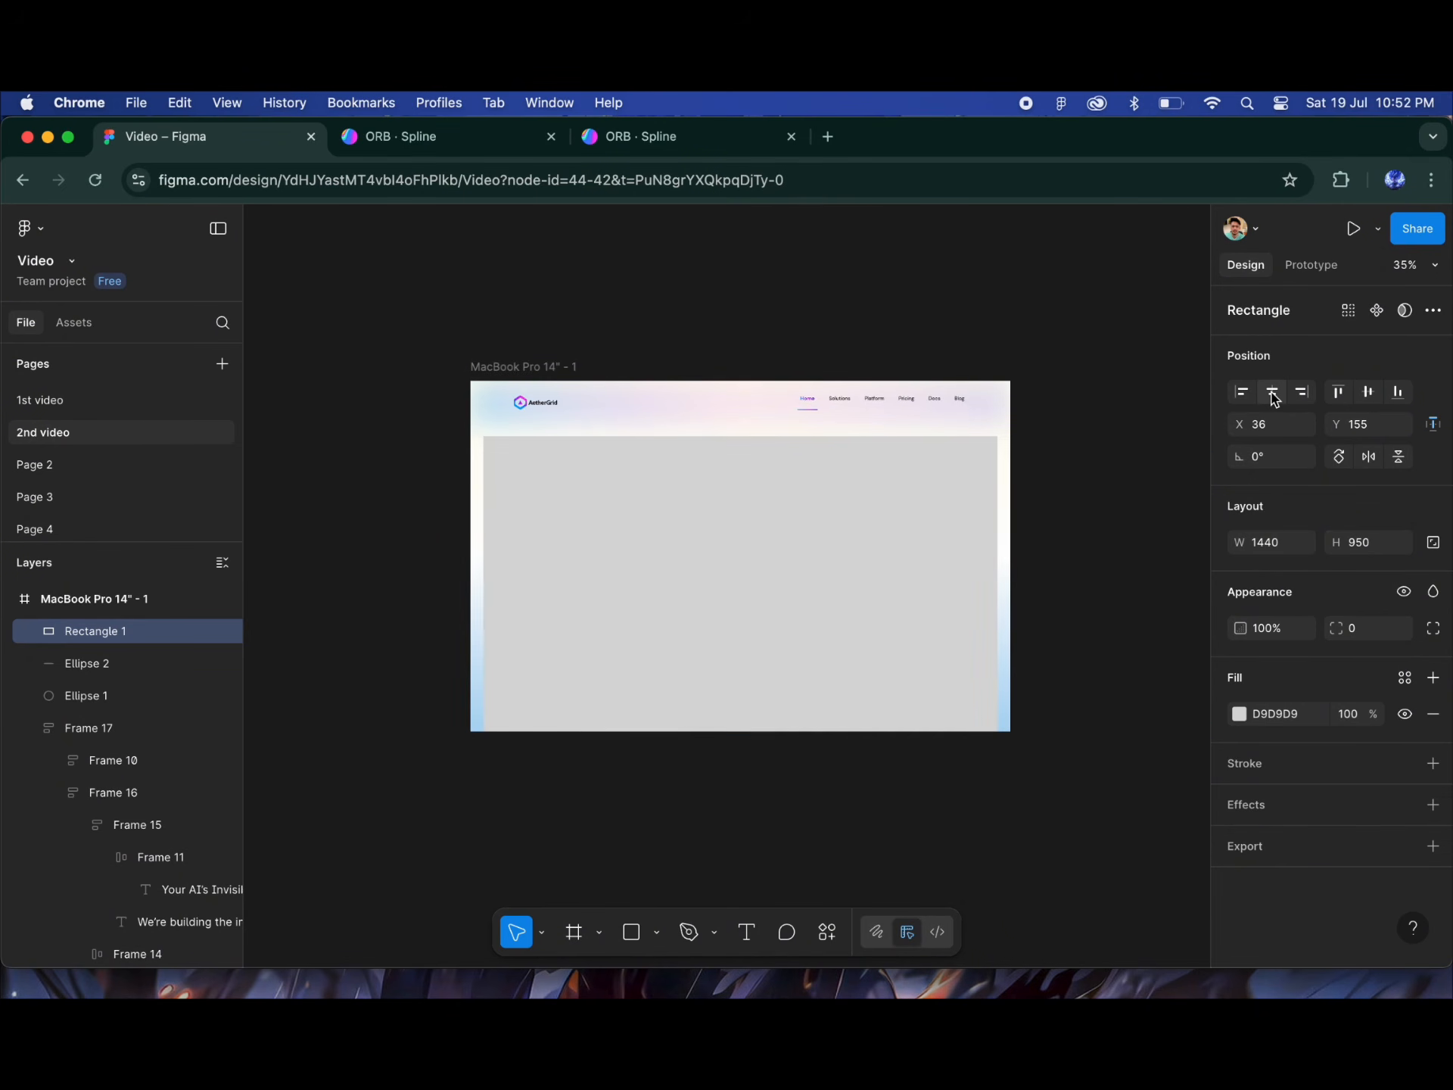
{"action": "key", "text": "super+alt+bracketleft"}
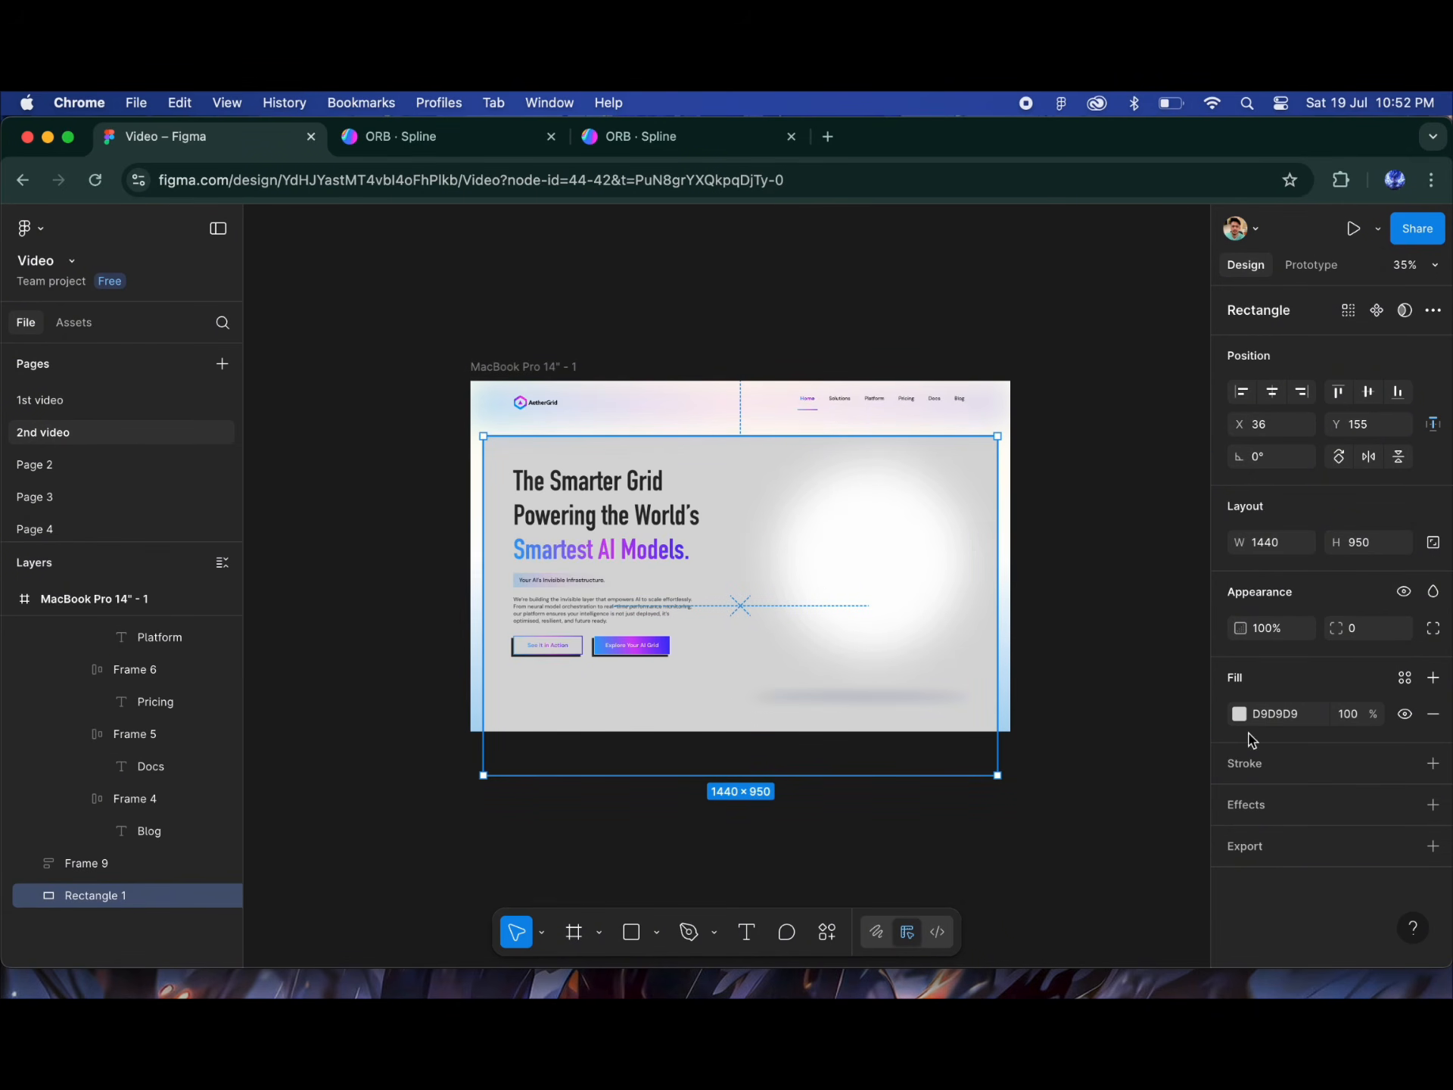
Step: Set the rectangle's fill opacity to 0% and move it up to Y 115
{"action": "type", "text": "0"}
{"action": "key", "text": "Return"}
{"action": "key", "text": "shift+Up"}
{"action": "key", "text": "shift+Up"}
{"action": "key", "text": "shift+Up"}
{"action": "key", "text": "shift+Up"}
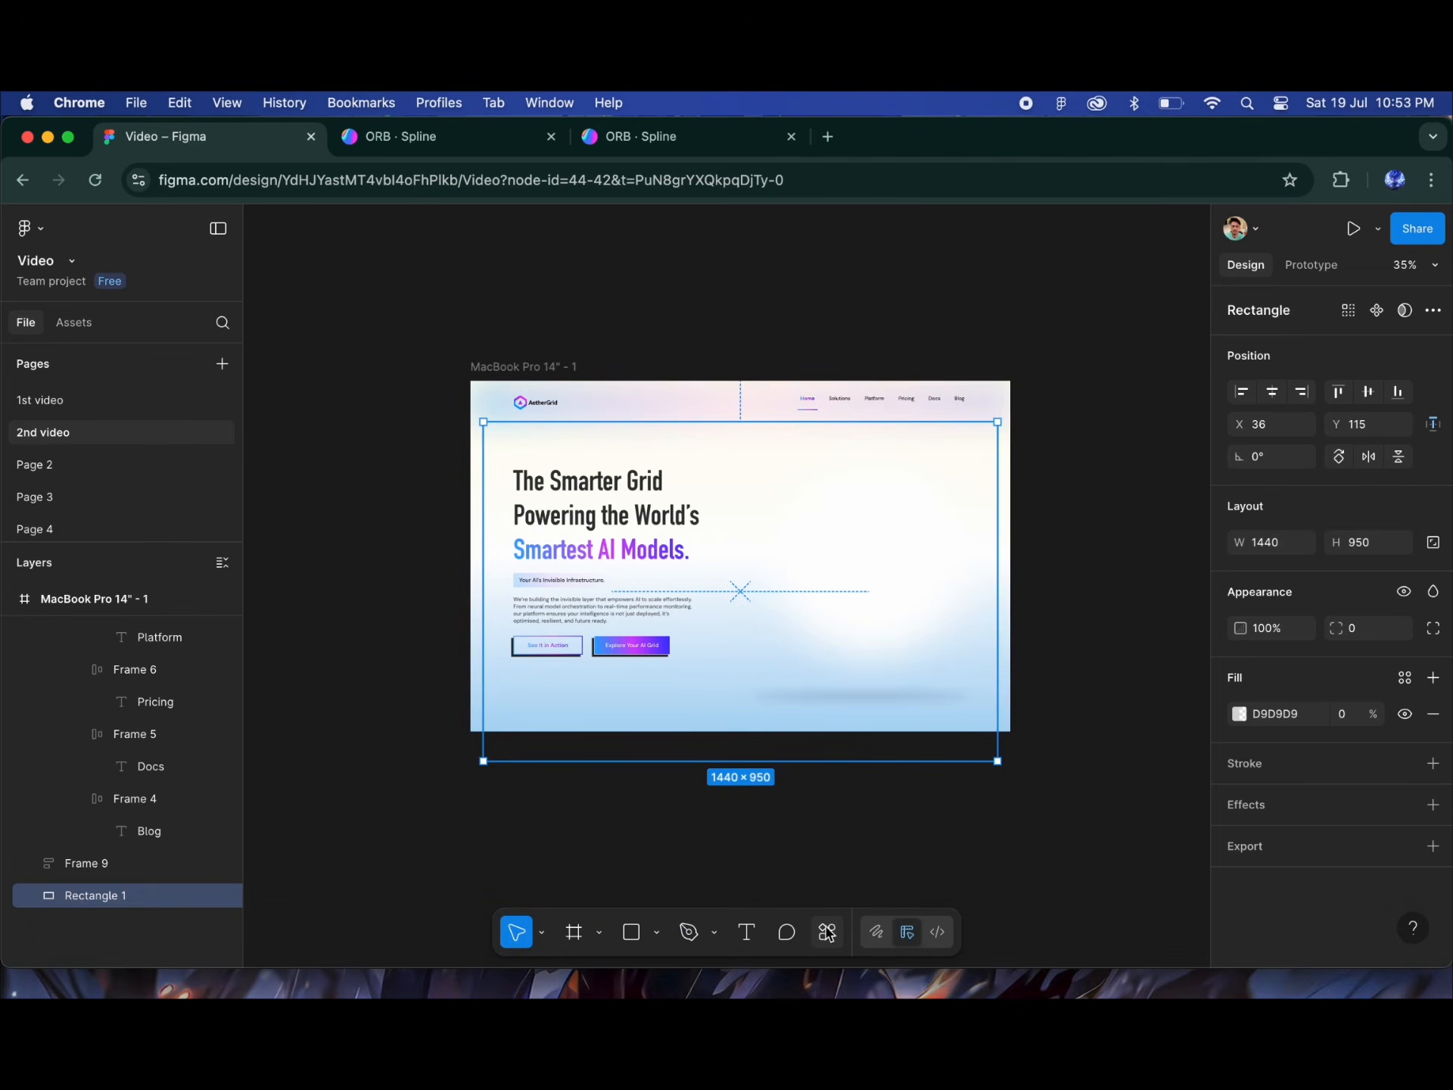
Step: Attach the Spline orb's embed code to the rectangle with the Anima plugin and preview the page
{"action": "key", "text": "super+k"}
{"action": "left_click", "coordinate": [647, 660]}
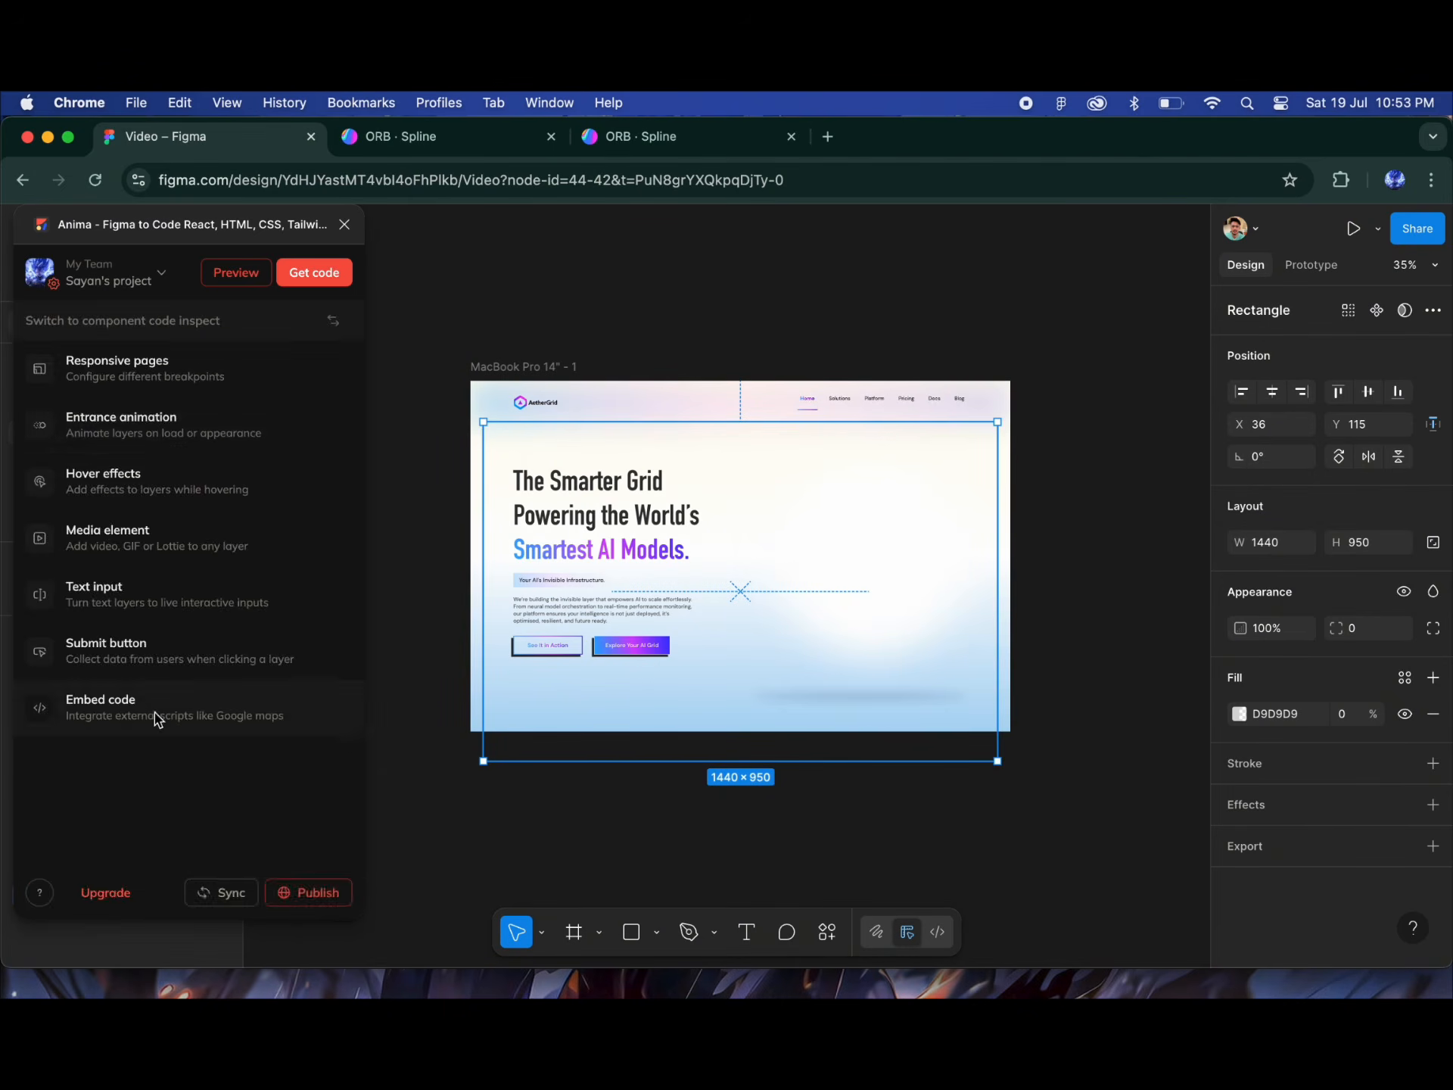
{"action": "left_click", "coordinate": [155, 704]}
{"action": "left_click", "coordinate": [316, 899]}
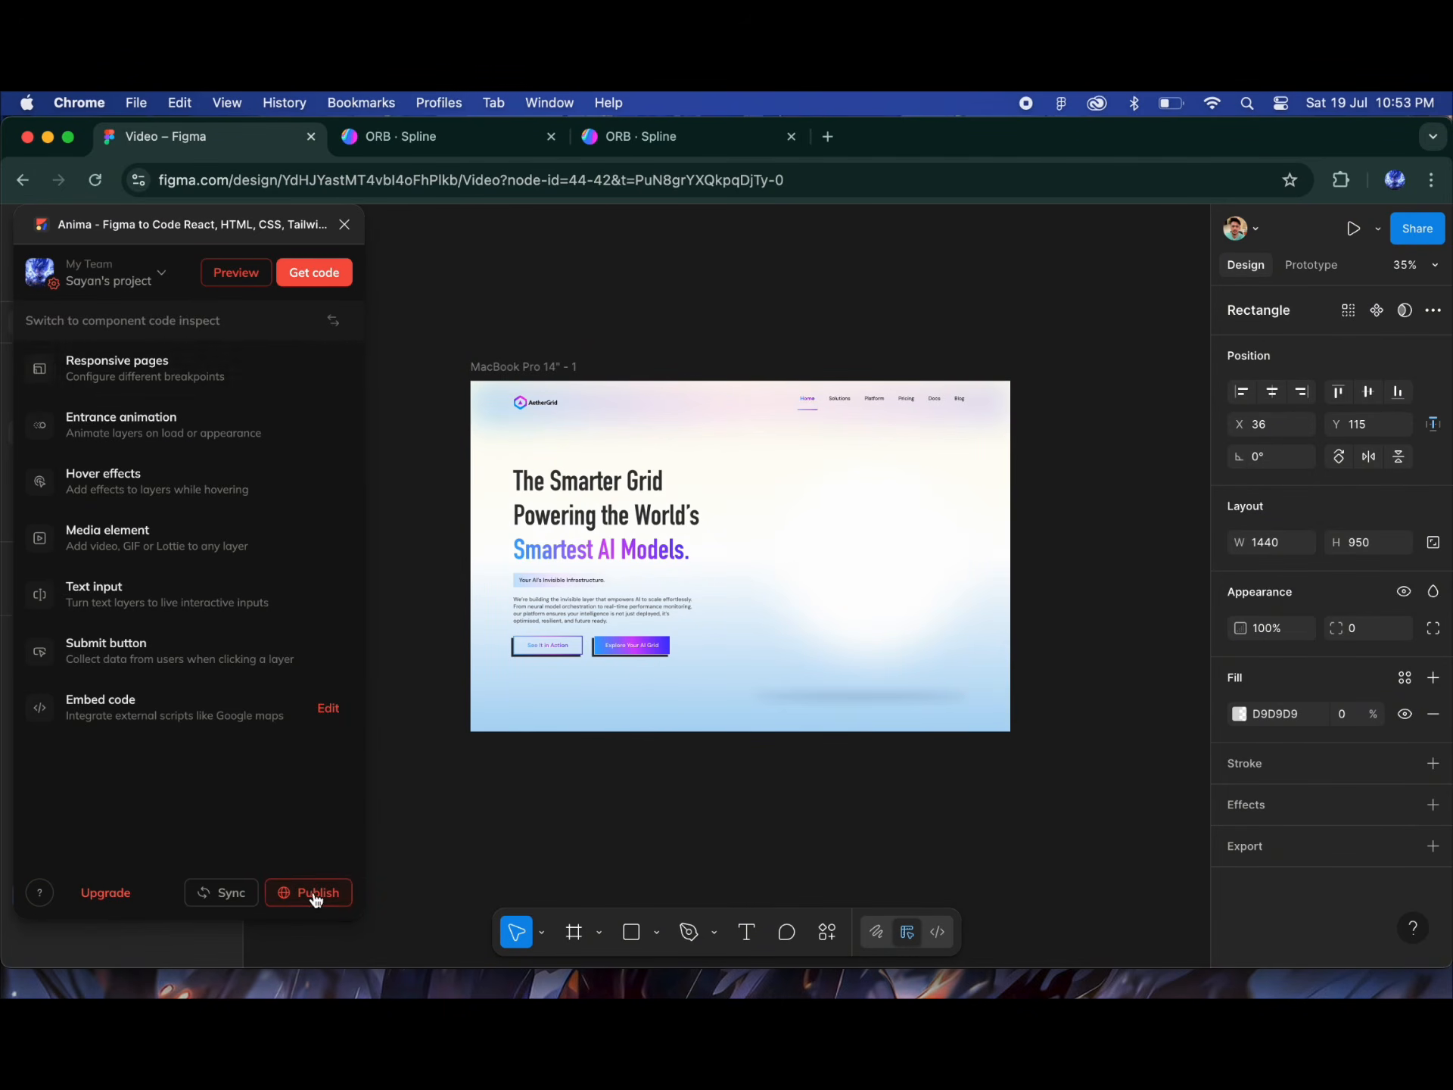
{"action": "left_click", "coordinate": [235, 274]}
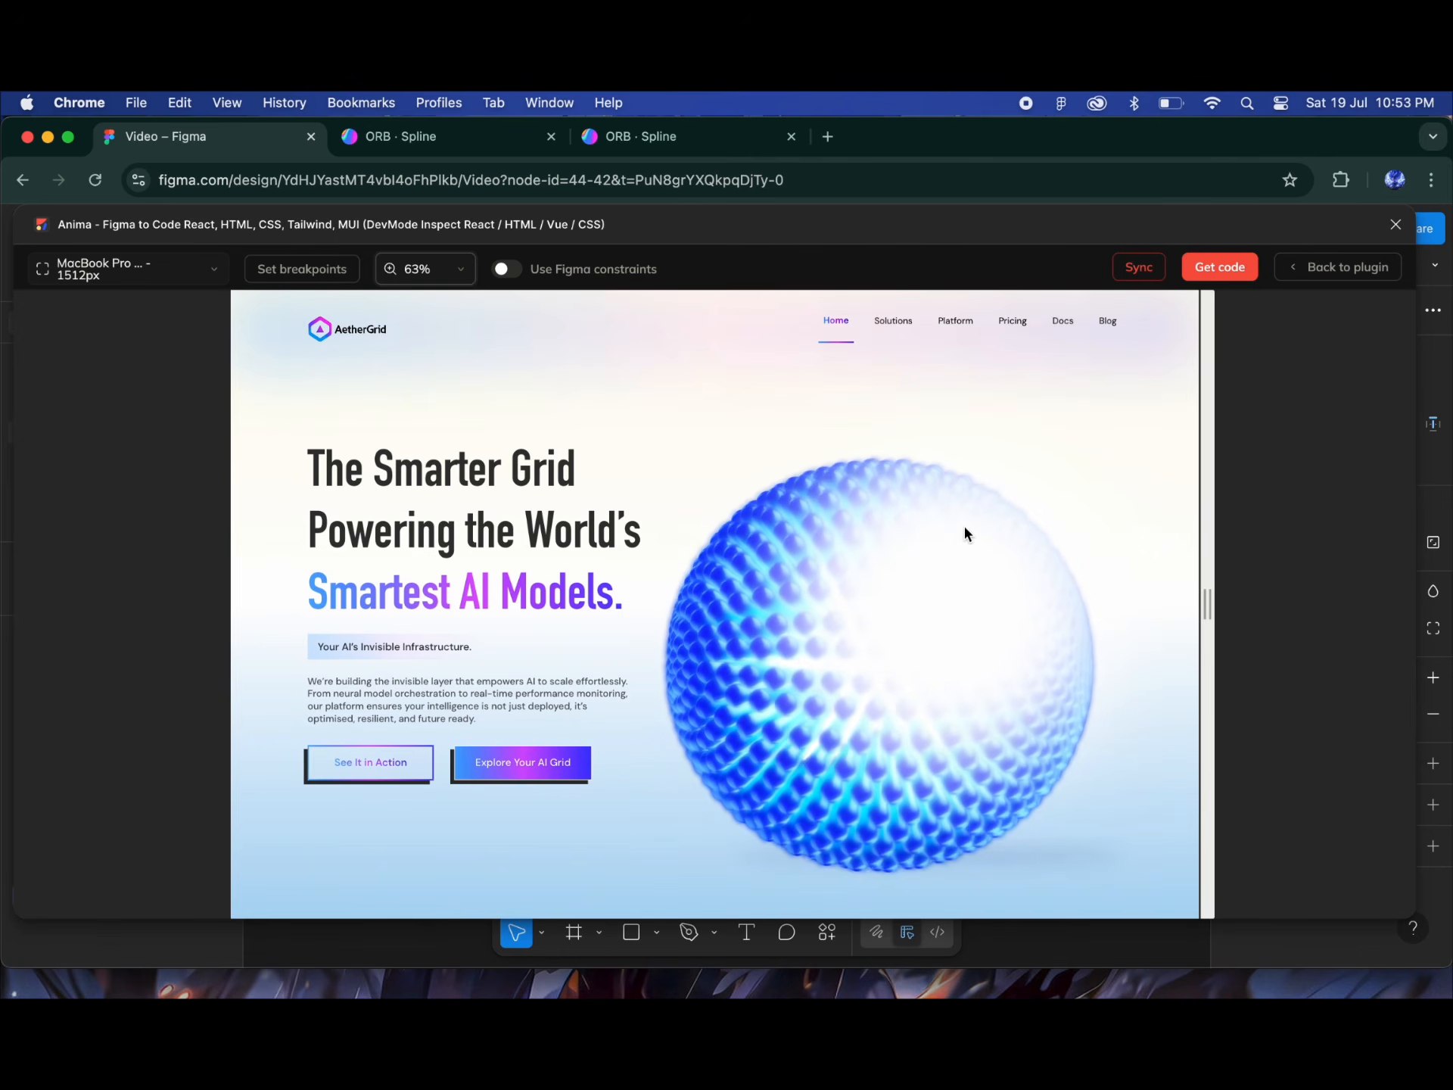
Step: Close the preview, move the embed rectangle to X 66, Y 95 and bring it to the front of the hero frame
{"action": "left_click", "coordinate": [1395, 225]}
{"action": "key", "text": "]"}
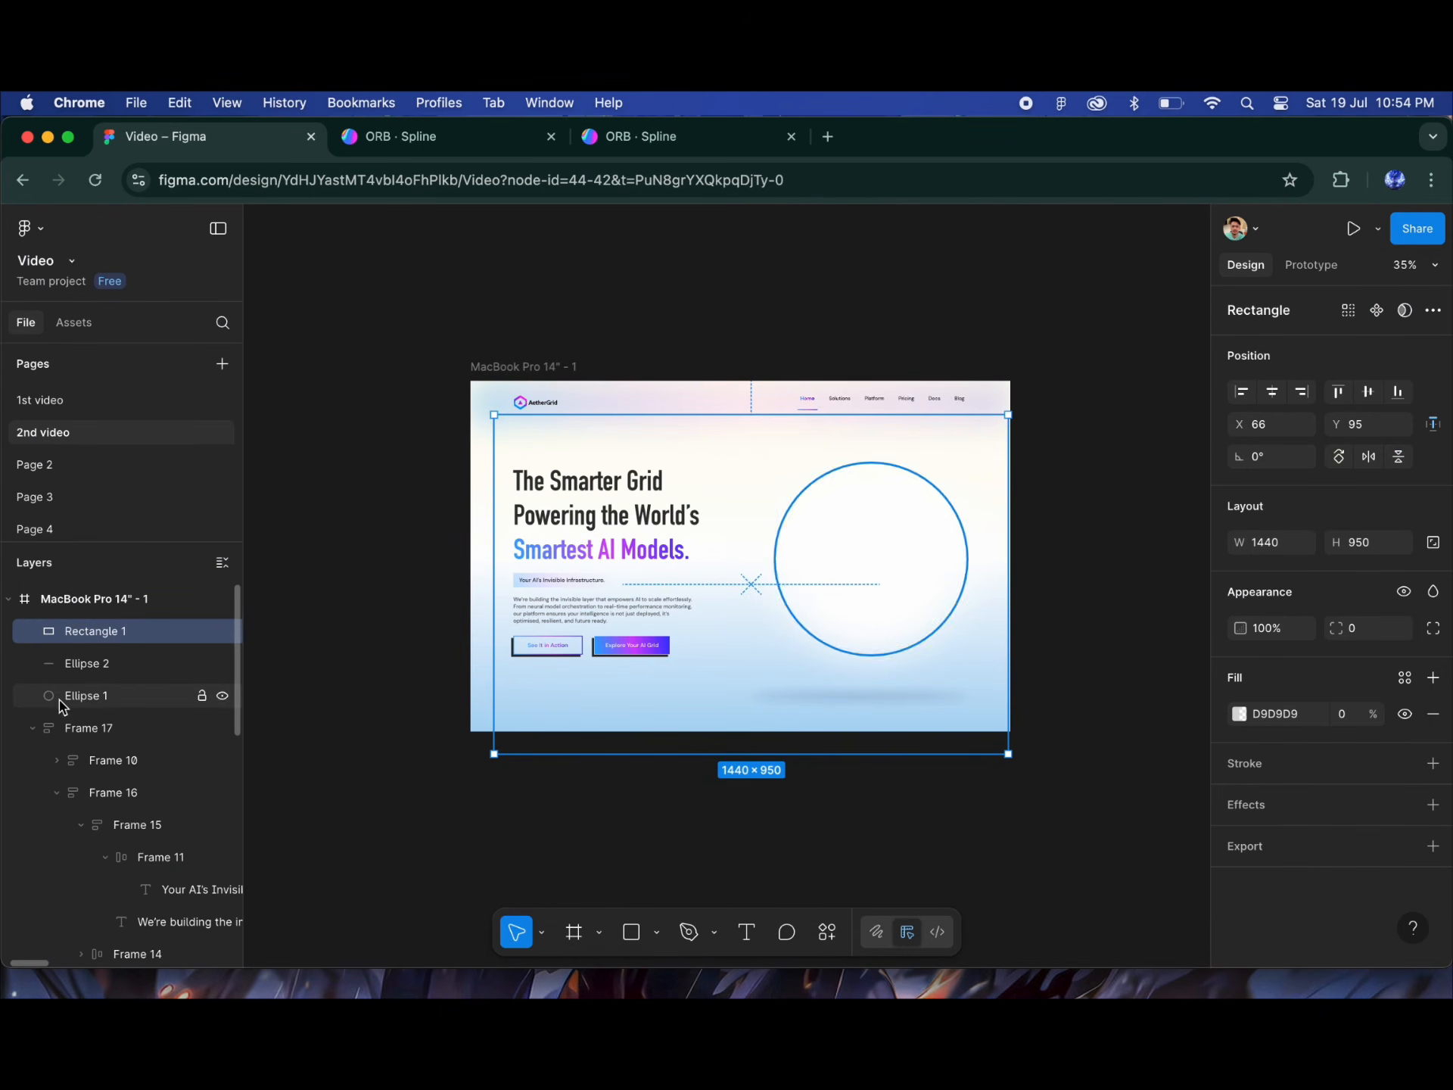
{"action": "left_click", "coordinate": [32, 727]}
{"action": "left_click", "coordinate": [33, 760]}
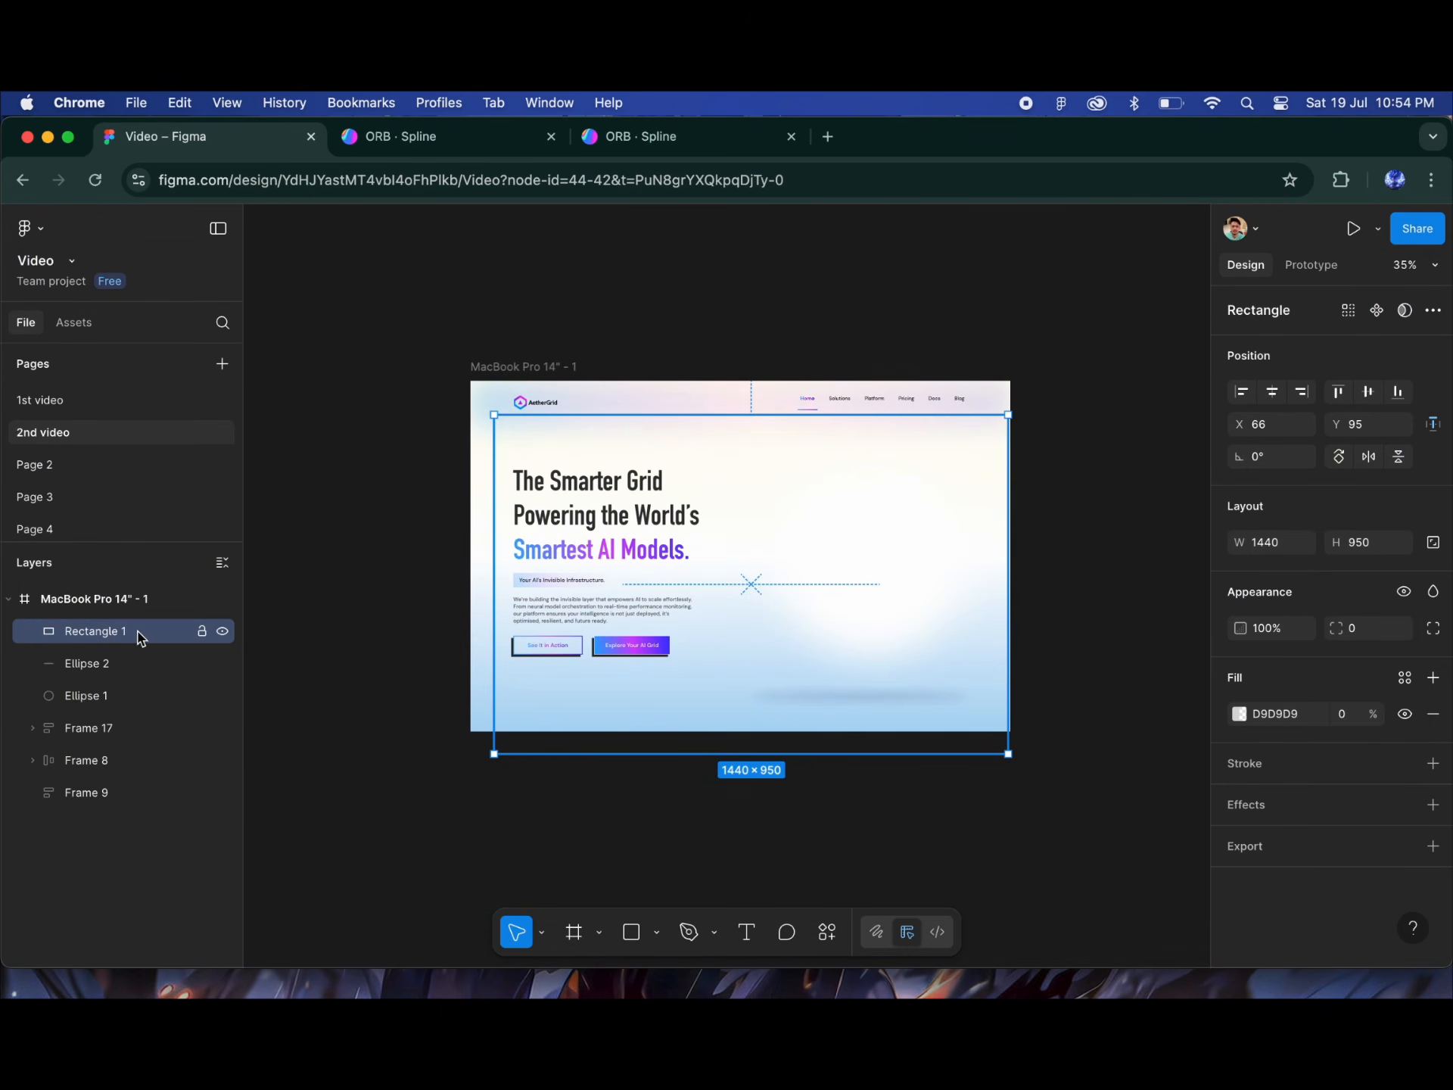
Step: Send Ellipse 2 and Ellipse 1 to the back of the hero frame and place Rectangle 1 directly above them
{"action": "left_click", "coordinate": [88, 667]}
{"action": "left_click", "coordinate": [84, 697], "text": "shift"}
{"action": "key", "text": "["}
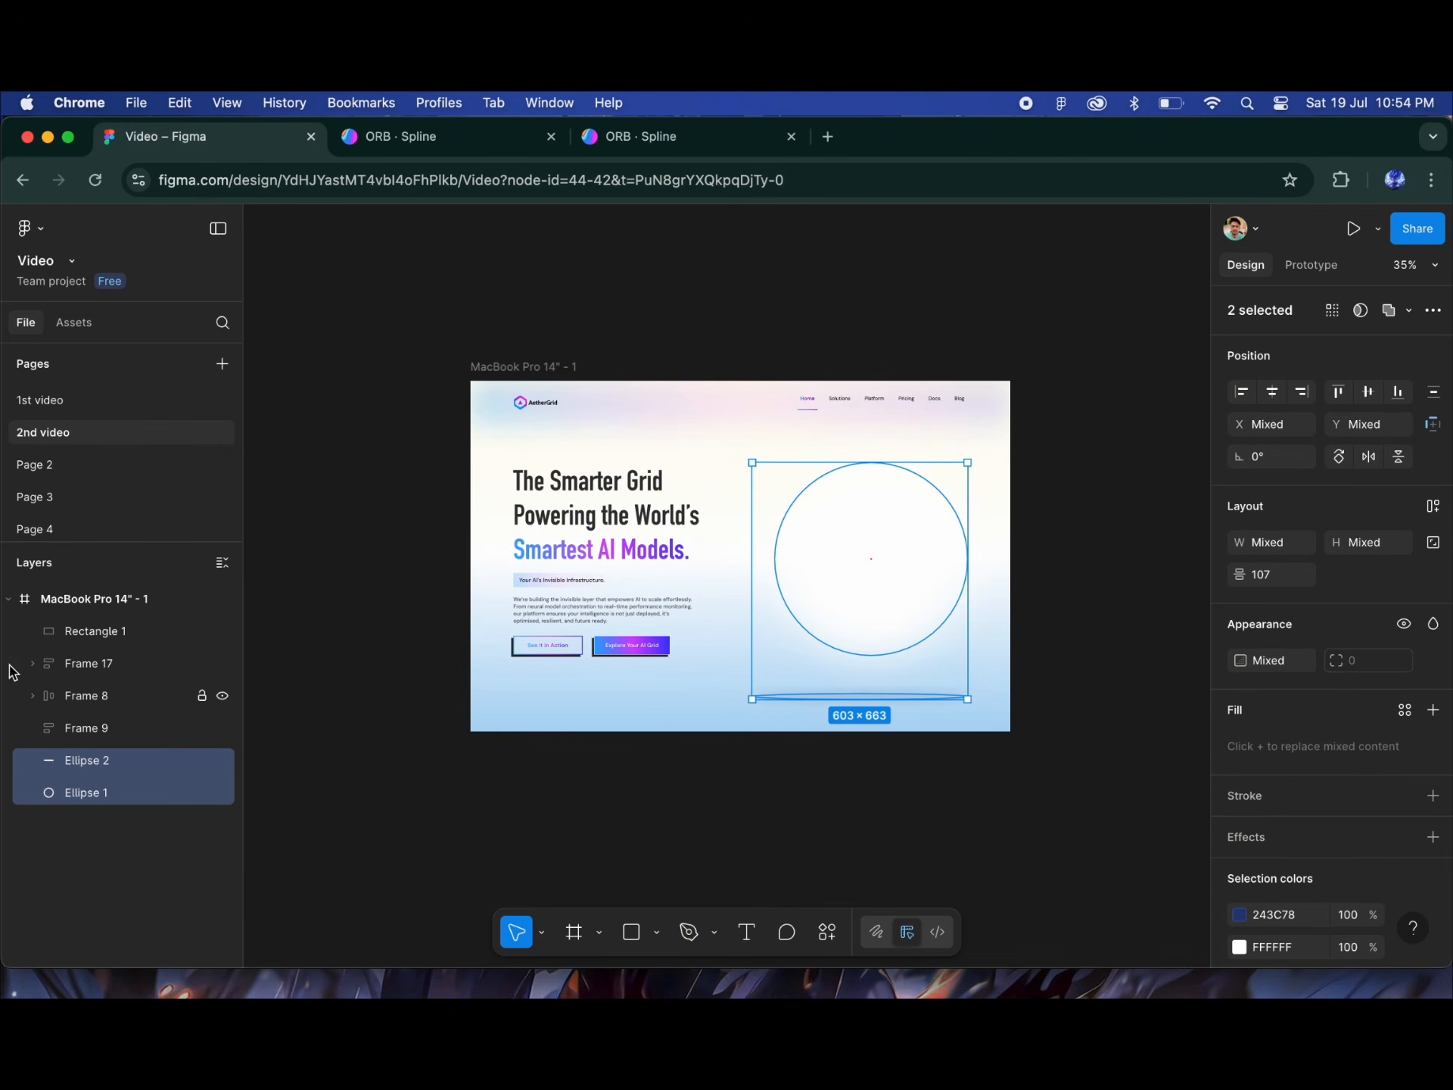
{"action": "left_click", "coordinate": [99, 632]}
{"action": "left_click_drag", "start_coordinate": [123, 752], "coordinate": [123, 745]}
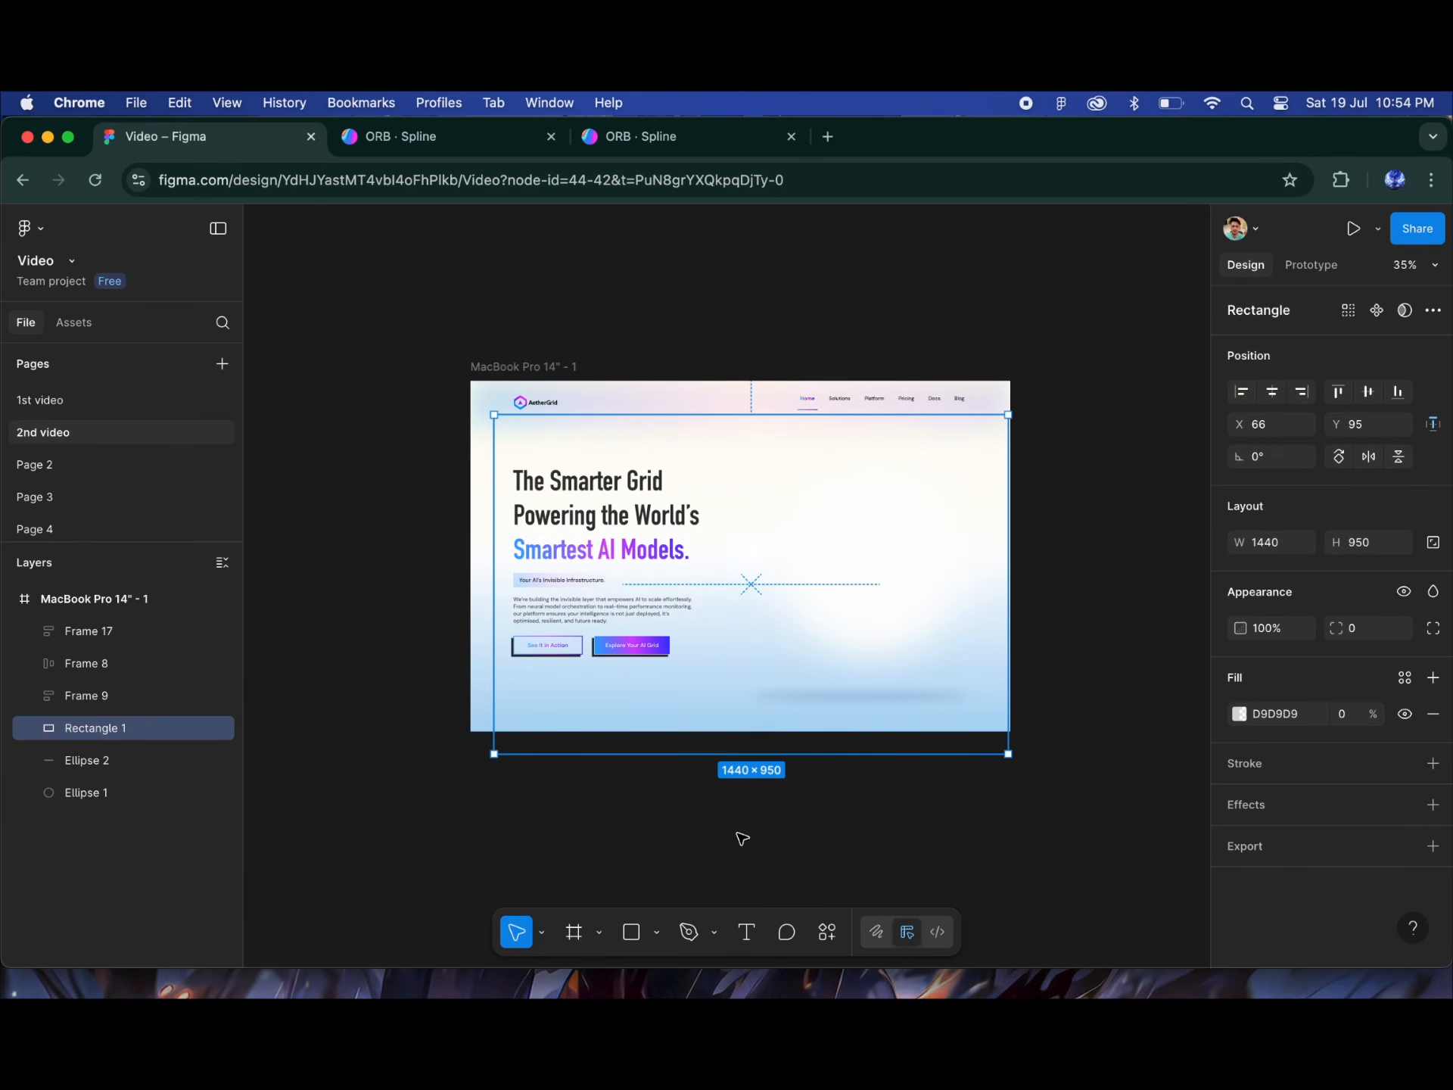
Step: Preview the whole MacBook Pro 14" - 1 frame in the Anima plugin at 63% zoom to check the orb's placement
{"action": "left_click", "coordinate": [739, 837]}
{"action": "left_click", "coordinate": [519, 367]}
{"action": "left_click", "coordinate": [827, 931]}
{"action": "left_click", "coordinate": [613, 671]}
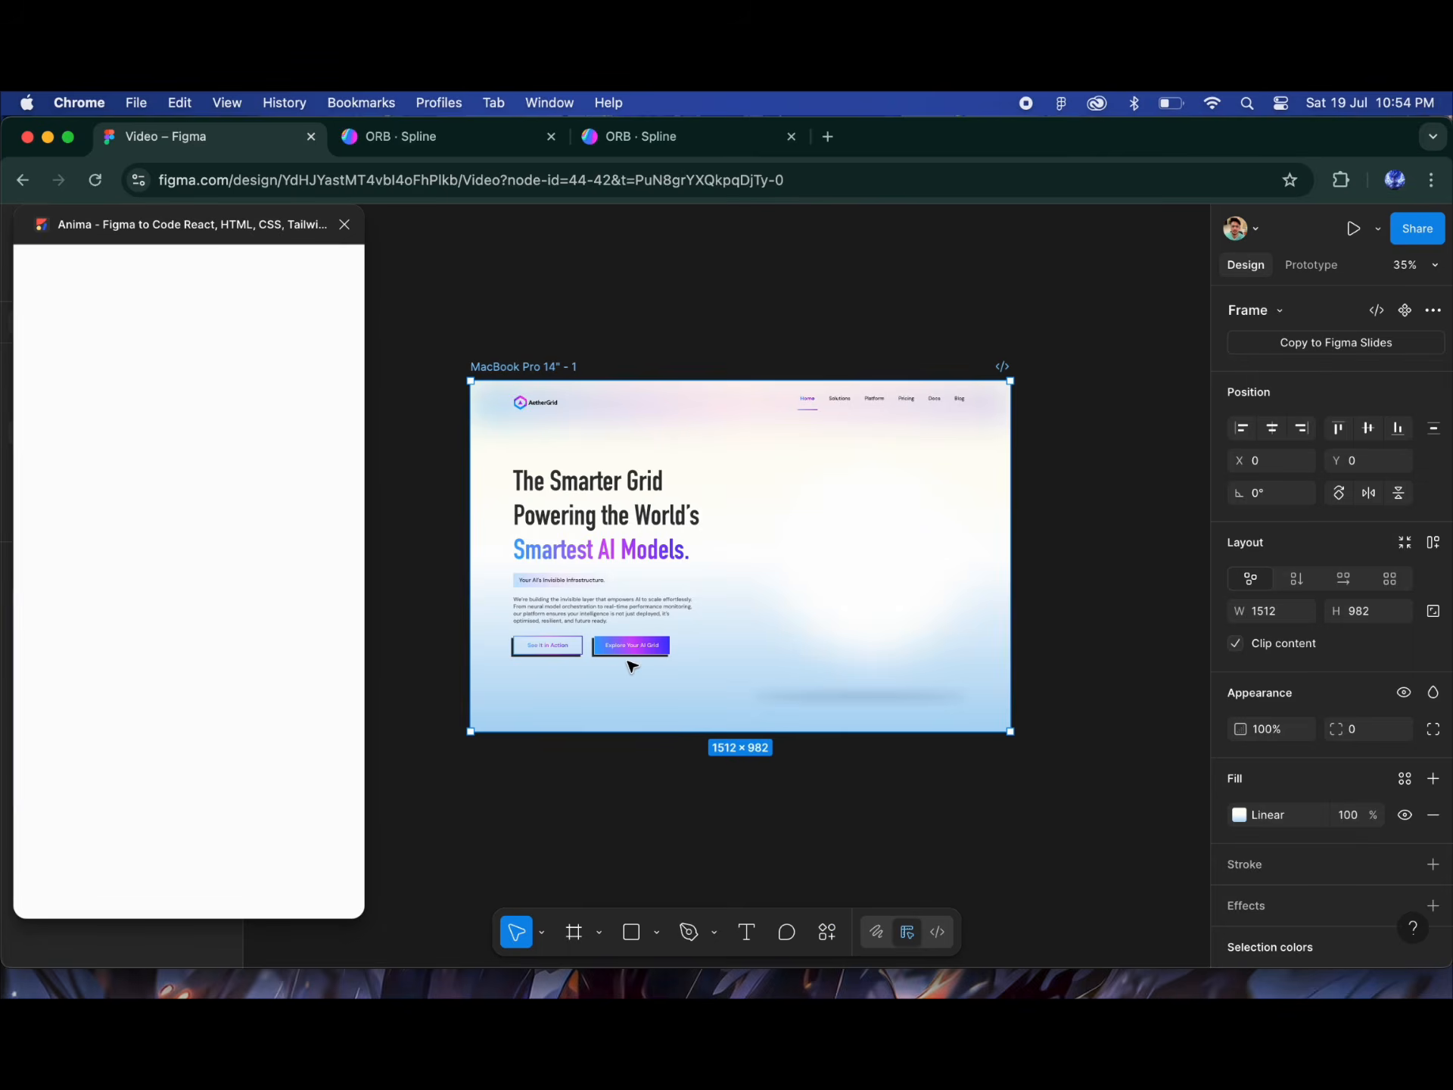
{"action": "left_click", "coordinate": [231, 274]}
{"action": "left_click", "coordinate": [424, 269]}
{"action": "left_click", "coordinate": [425, 433]}
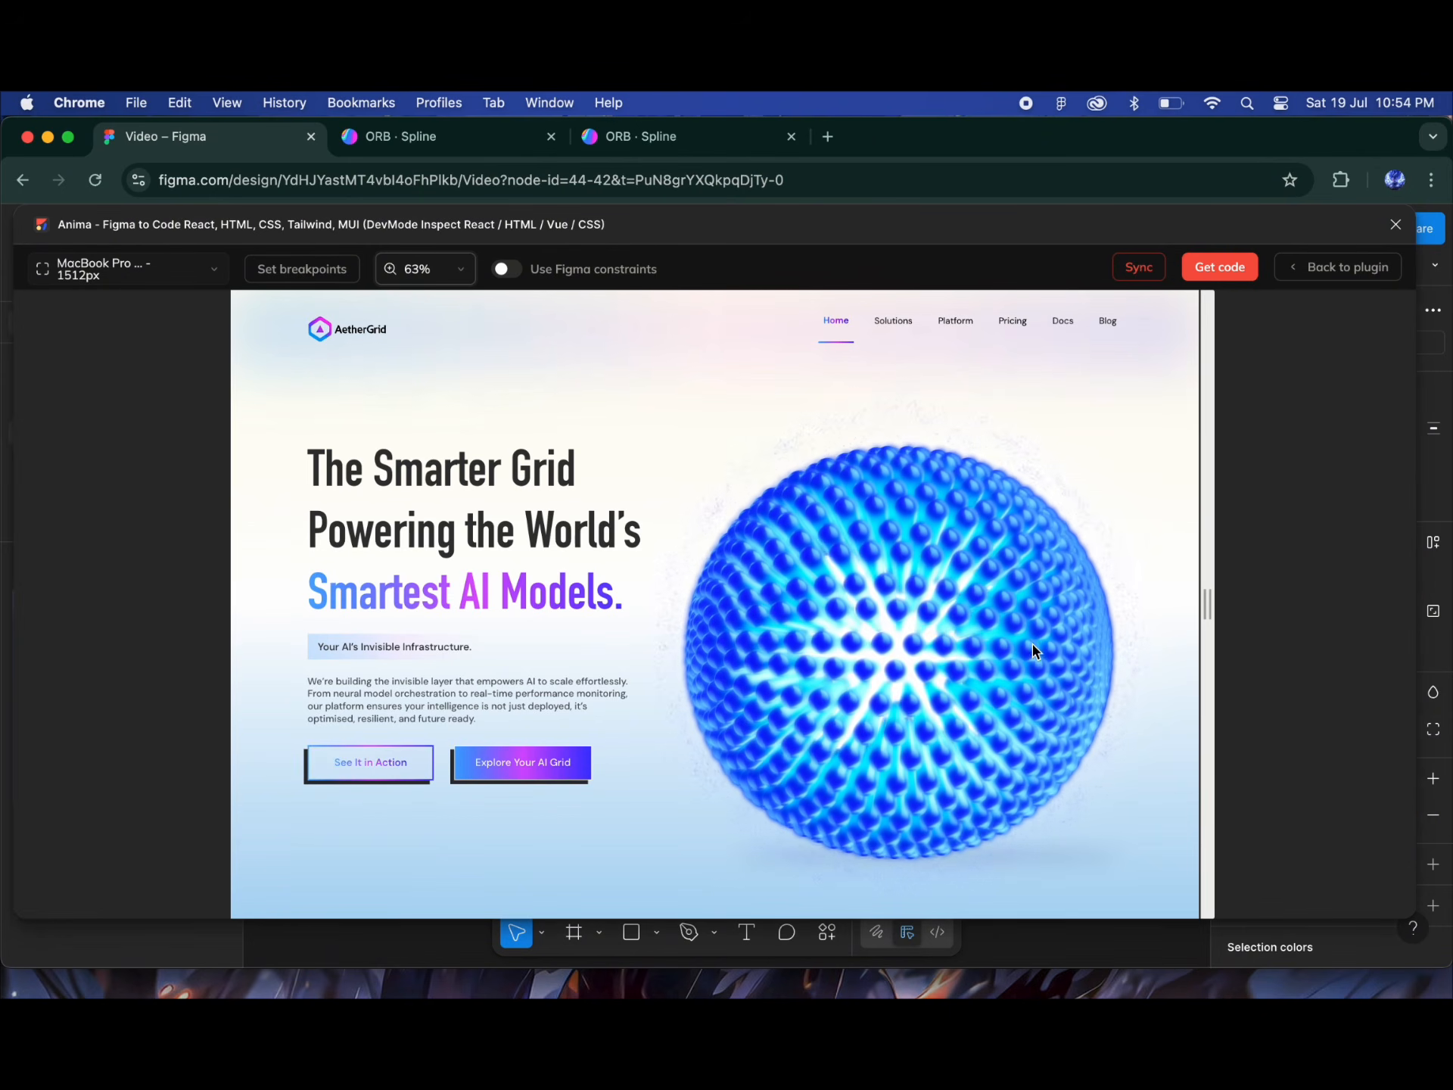